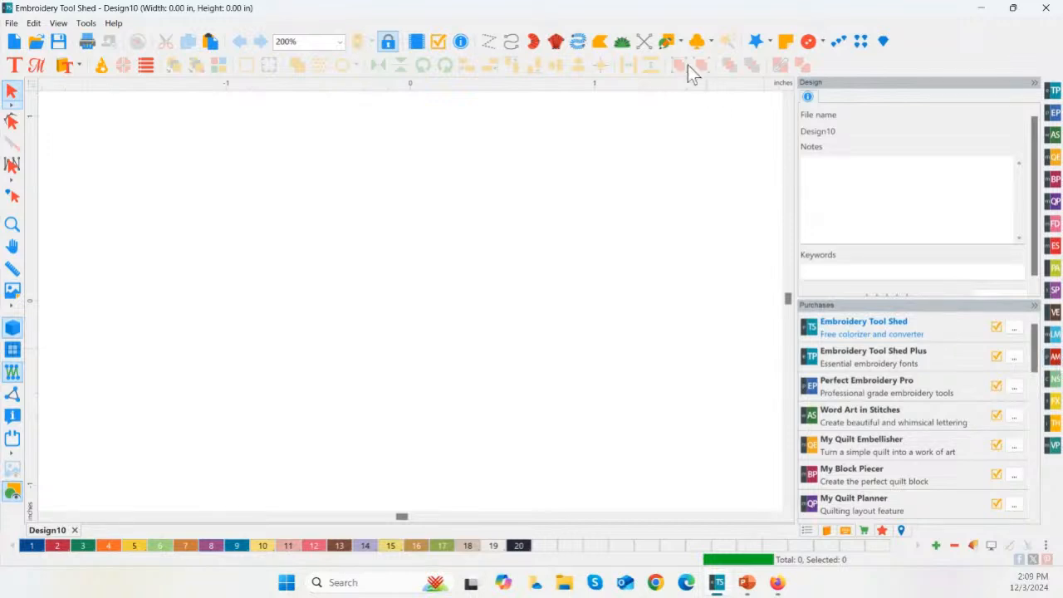
- Insert the Bulb6APP applique design from the Christmas category under Holidays & Occasions
click(1048, 357)
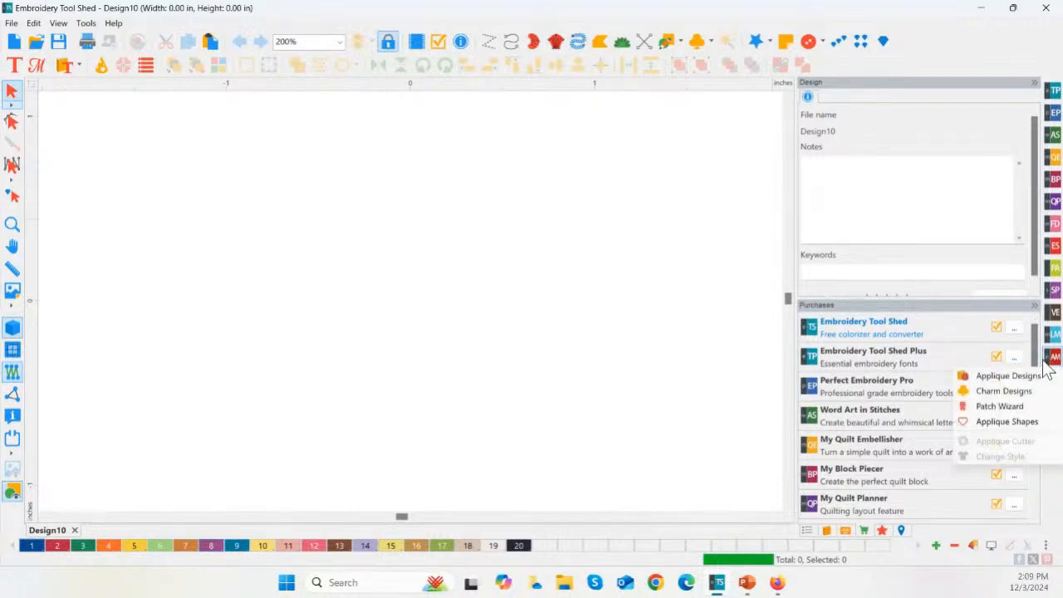
click(993, 379)
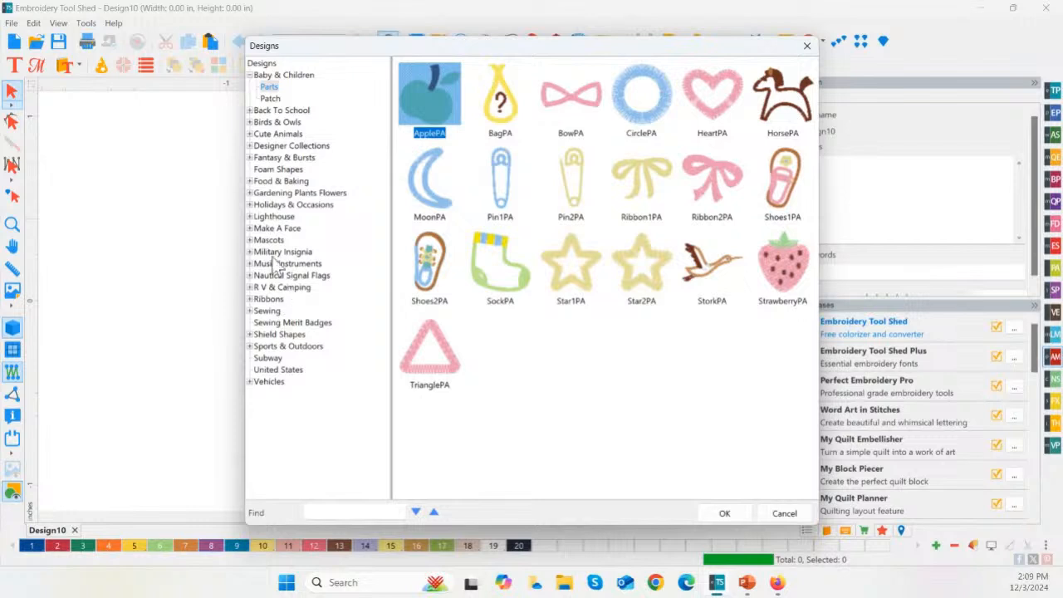
click(278, 204)
click(278, 216)
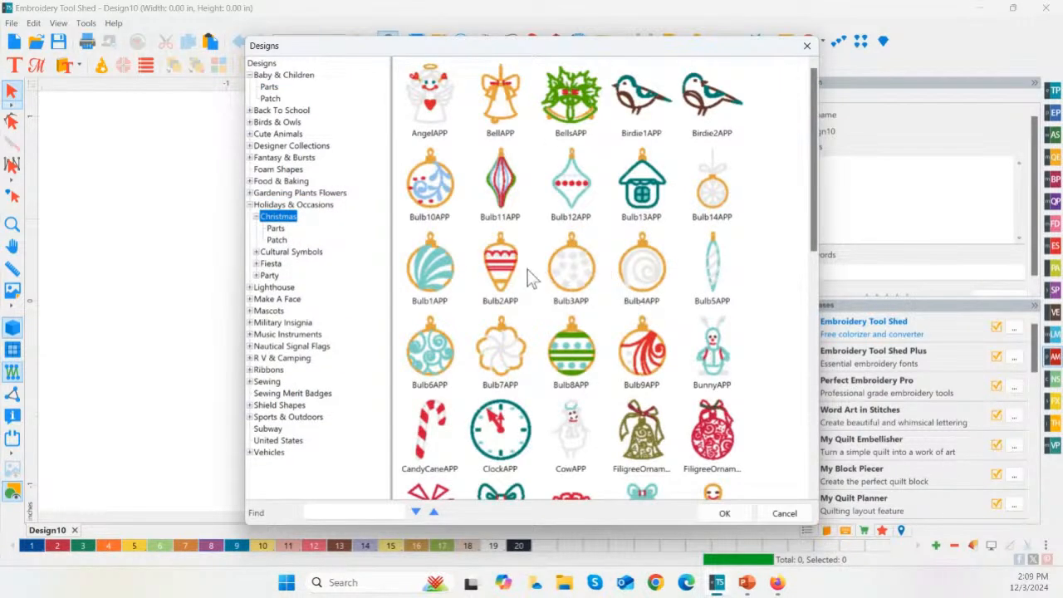
click(440, 353)
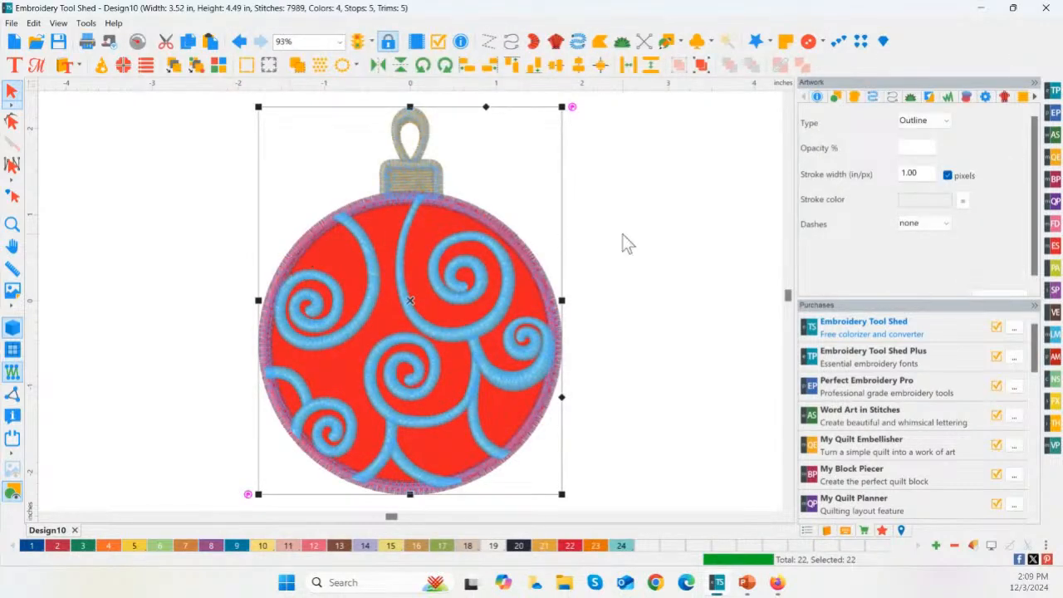
click(627, 247)
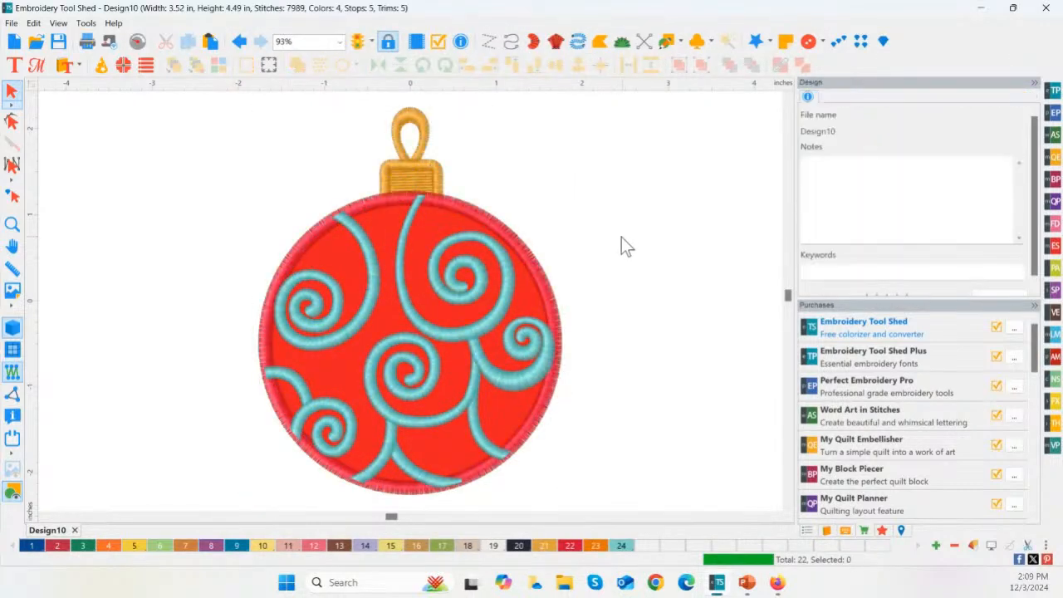
- Ungroup the ornament design so its parts can be selected individually
click(425, 179)
click(476, 172)
click(12, 225)
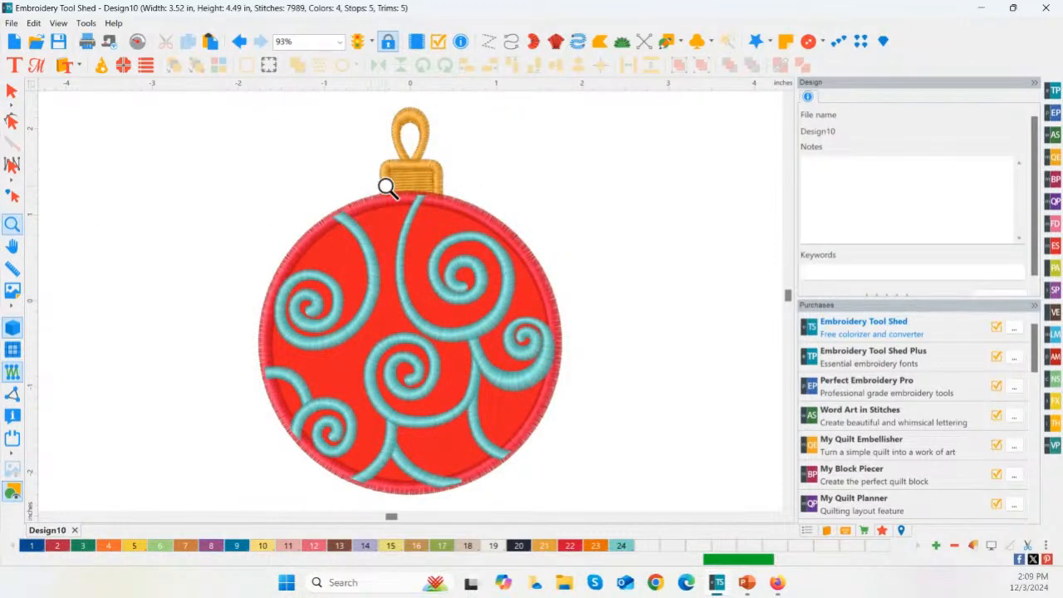
click(12, 91)
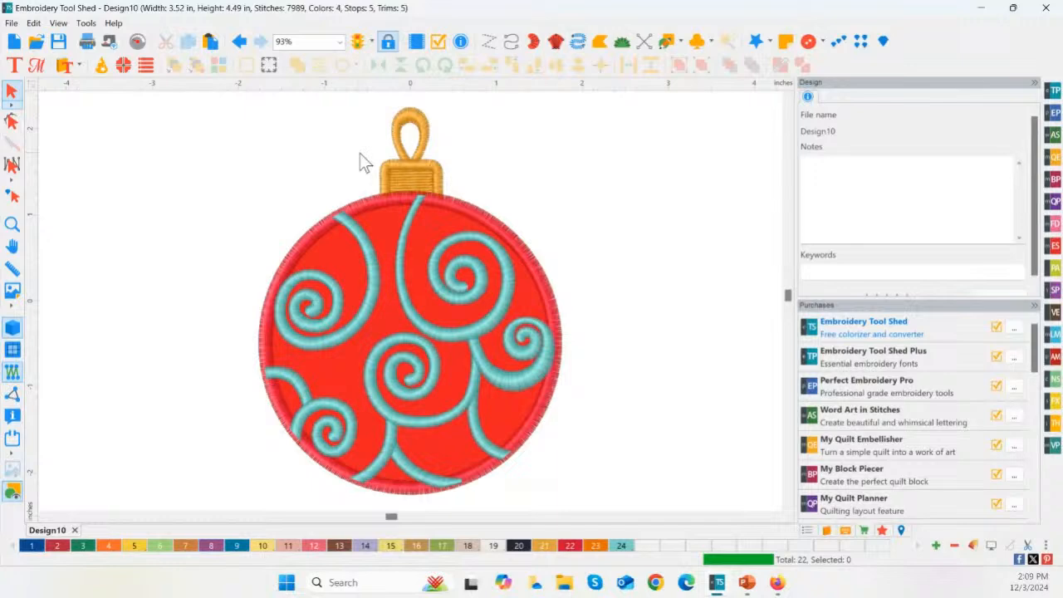
click(406, 161)
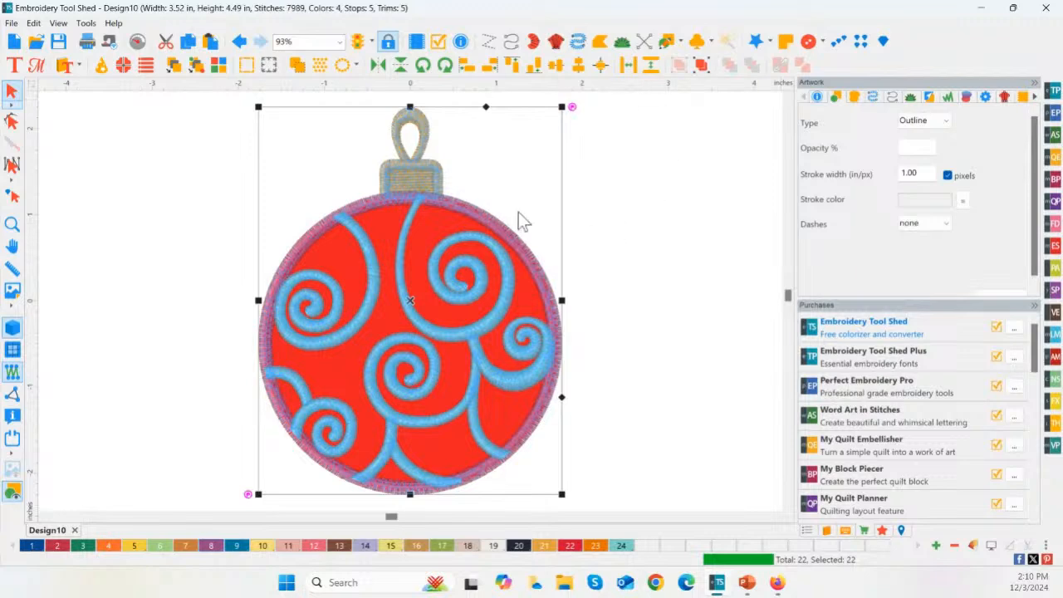
click(467, 171)
click(421, 176)
click(701, 66)
click(662, 221)
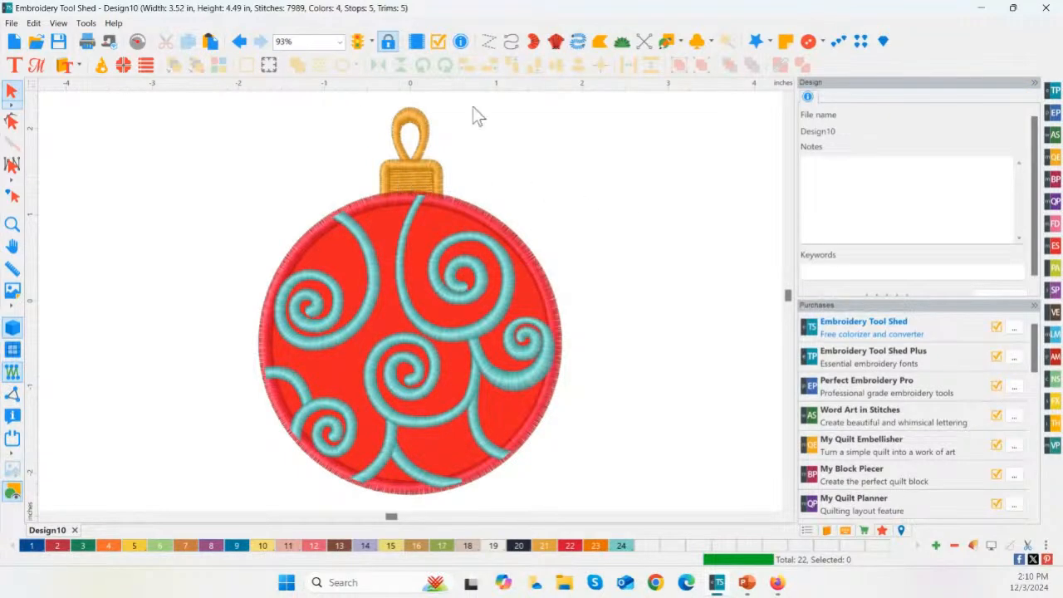
- Add a Zig-Zag underlay to the satin hanging loop at the top of the ornament and apply it
click(407, 124)
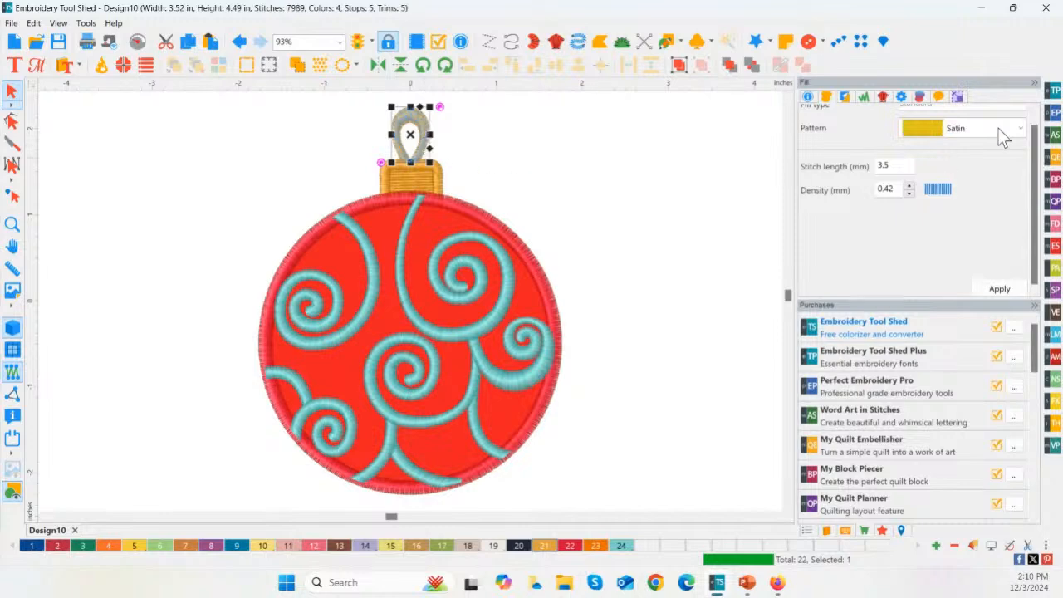
click(849, 101)
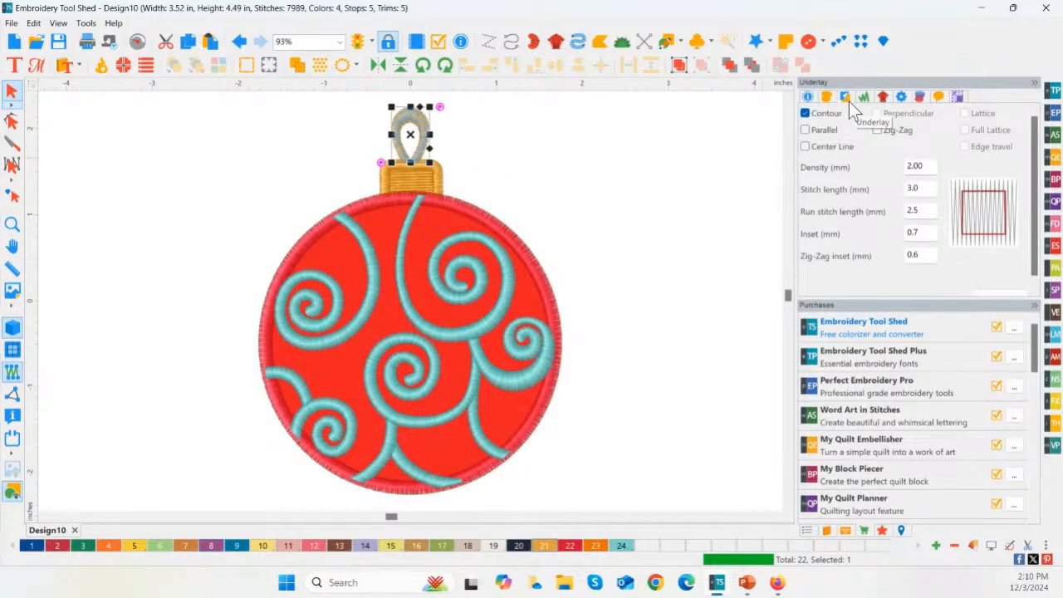
click(881, 133)
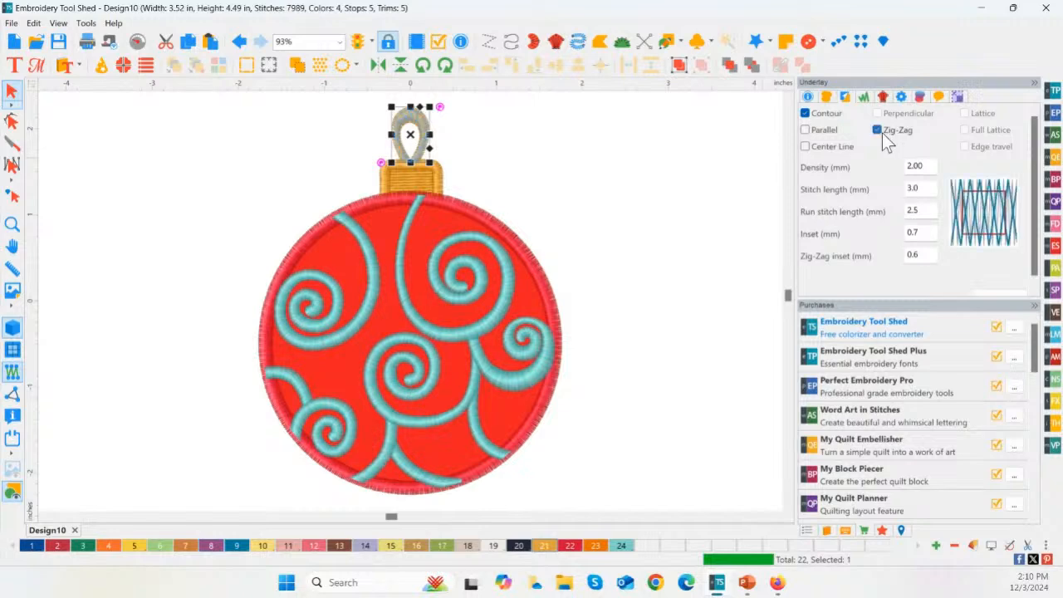
click(998, 291)
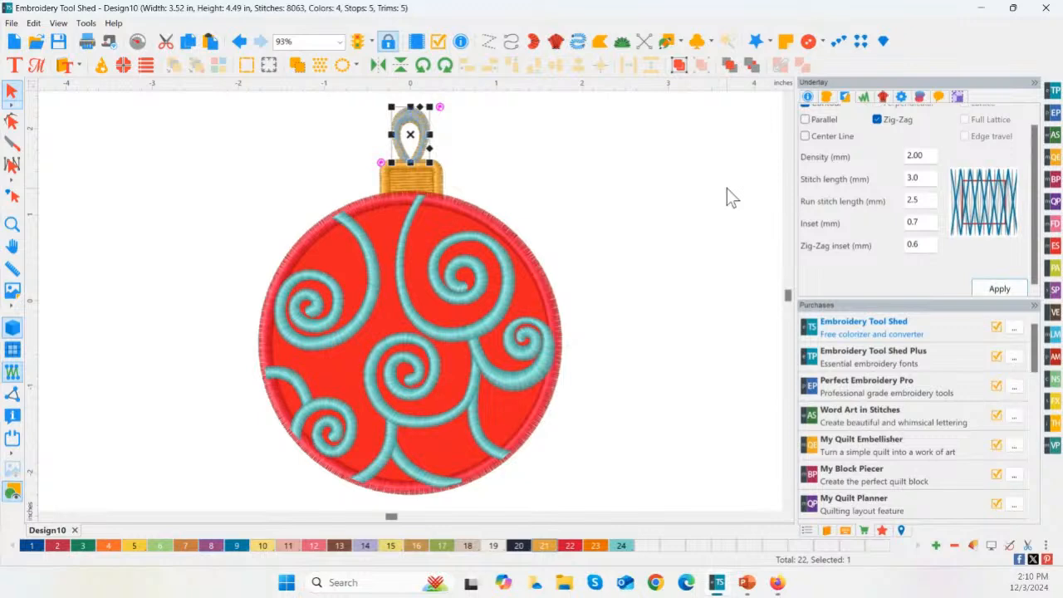
click(517, 165)
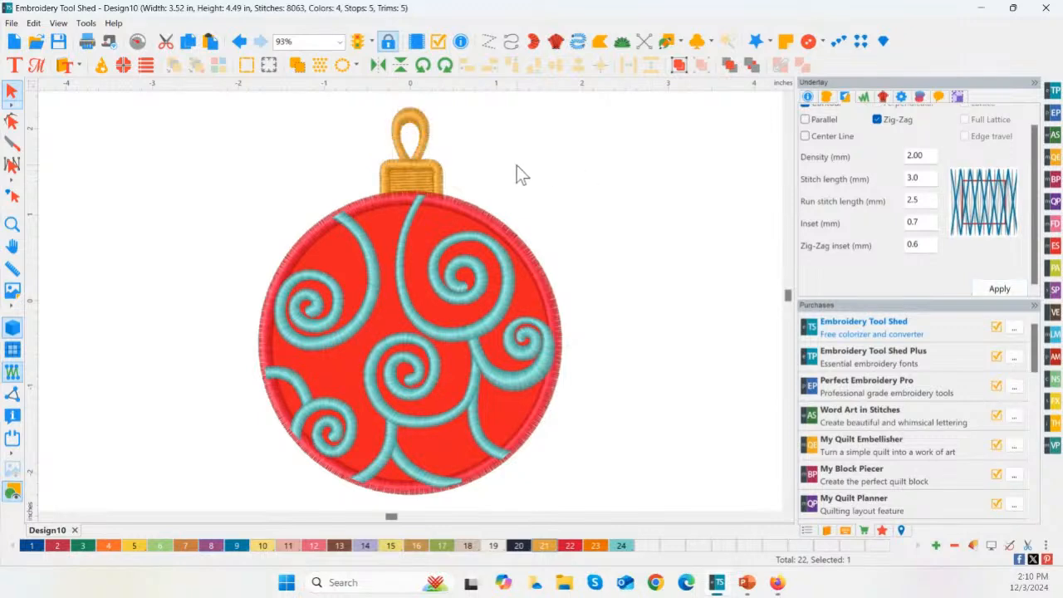
- Move the hanging loop down about 0.03 in so its base overlaps the cap's border more
click(432, 159)
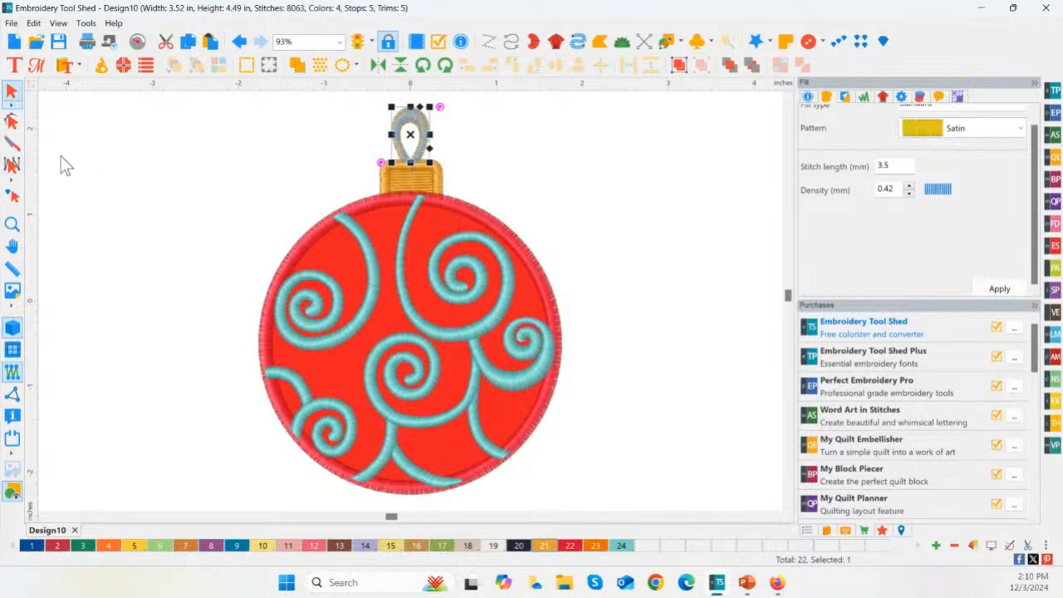
click(23, 224)
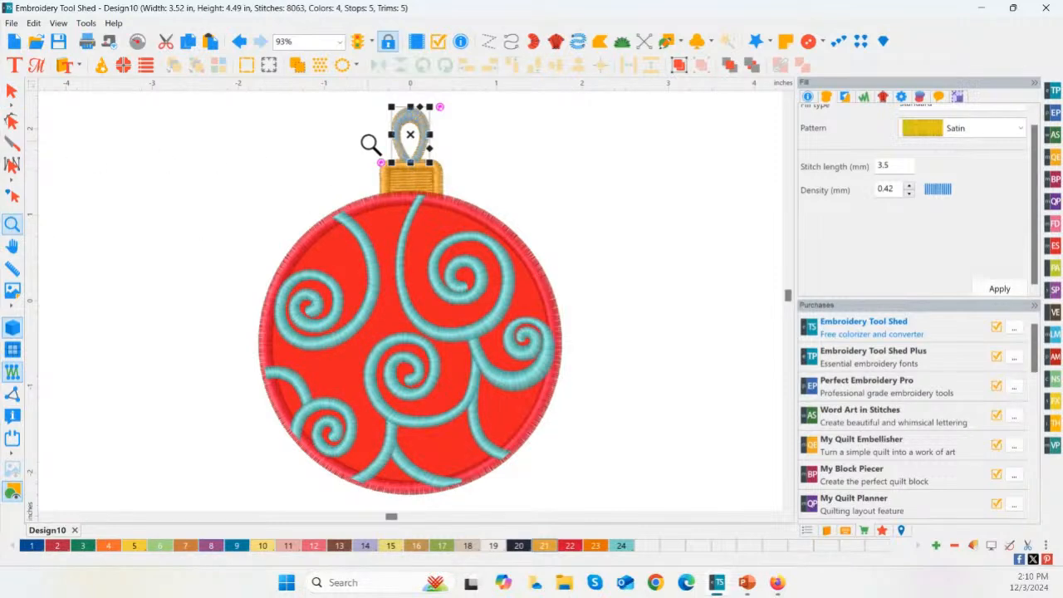
drag(365, 139, 446, 177)
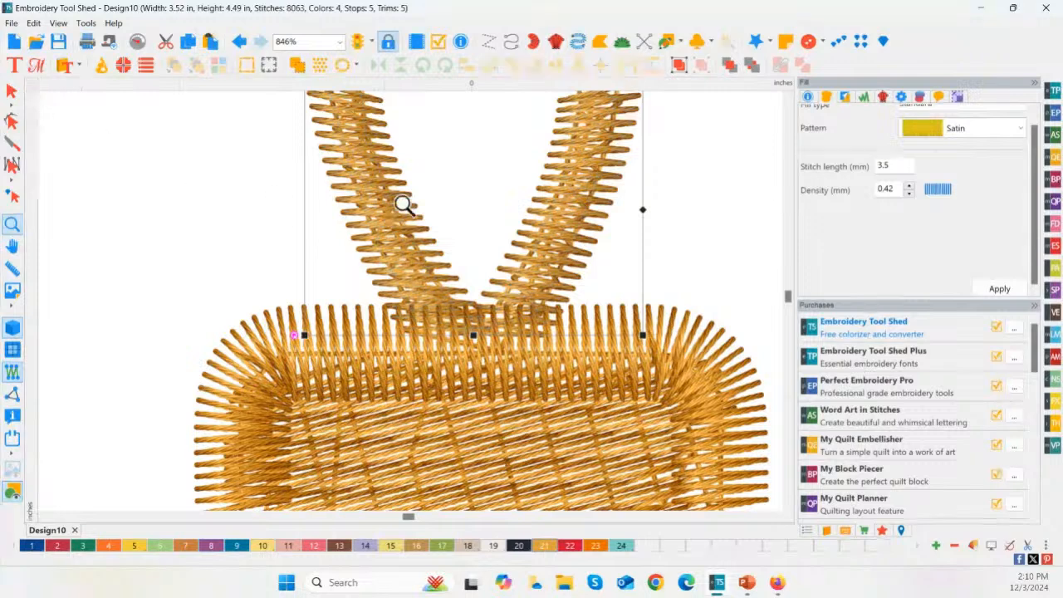
click(20, 93)
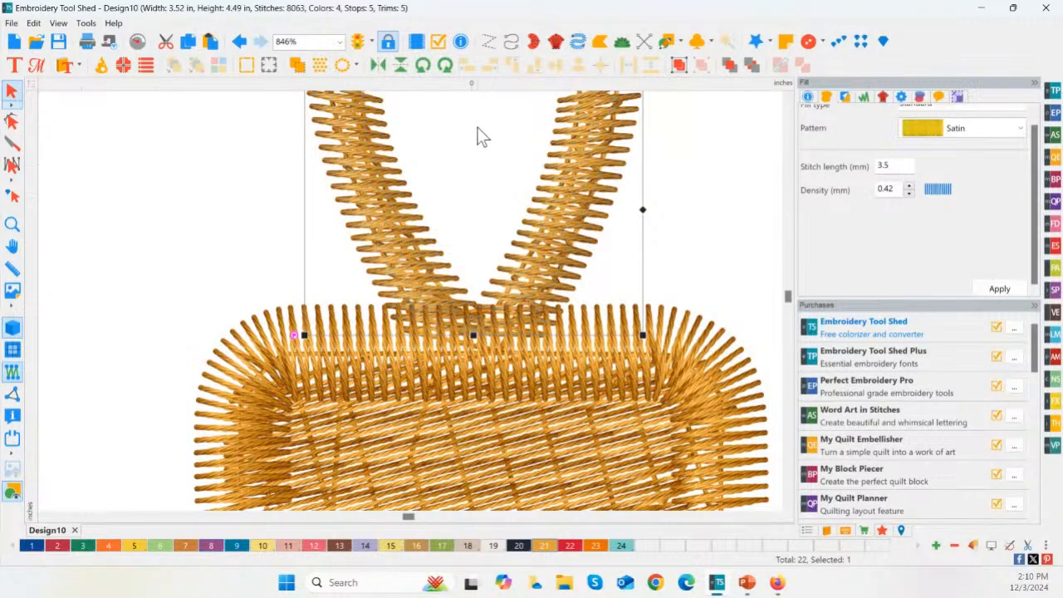
scroll(477, 132, down, 2)
scroll(480, 141, down, 1)
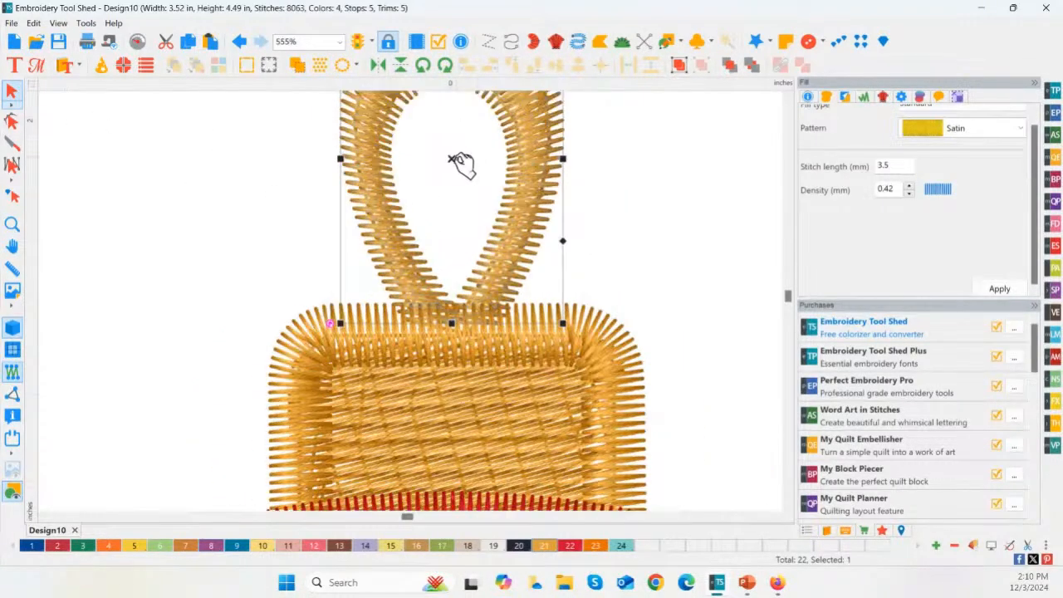
drag(455, 159, 456, 173)
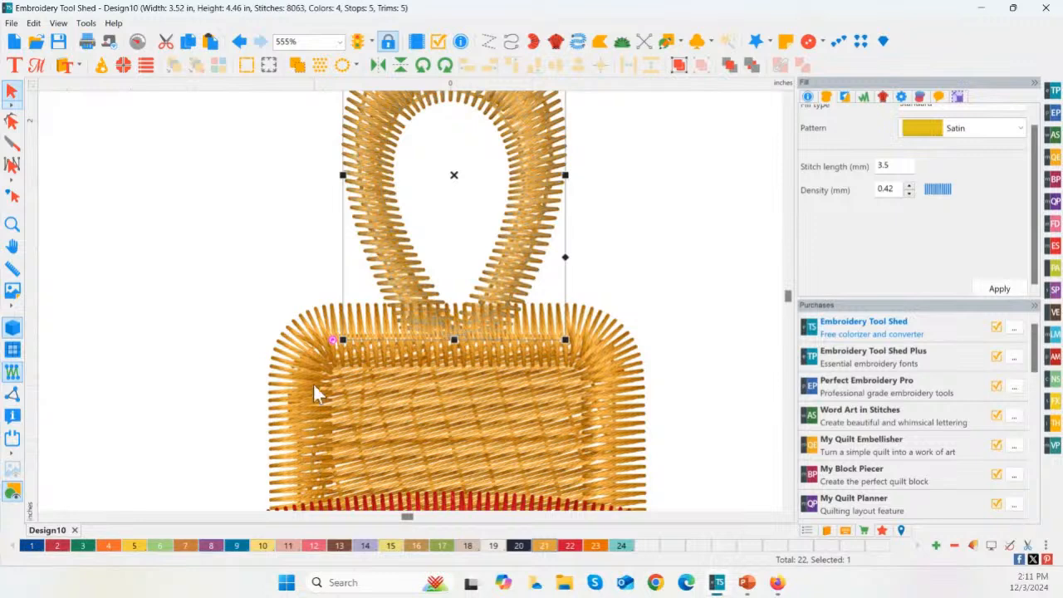
click(627, 466)
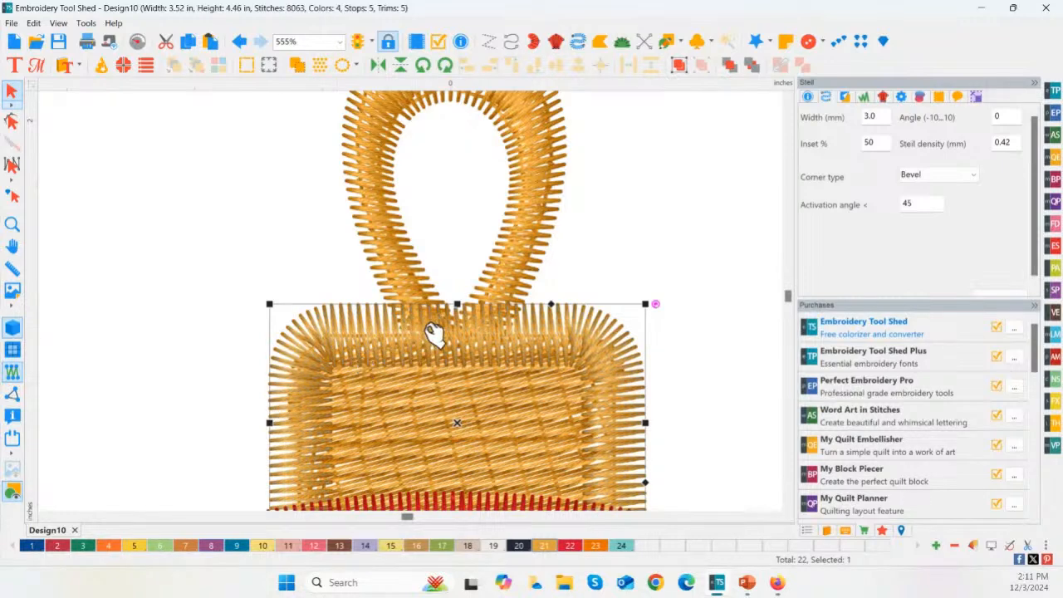
click(443, 424)
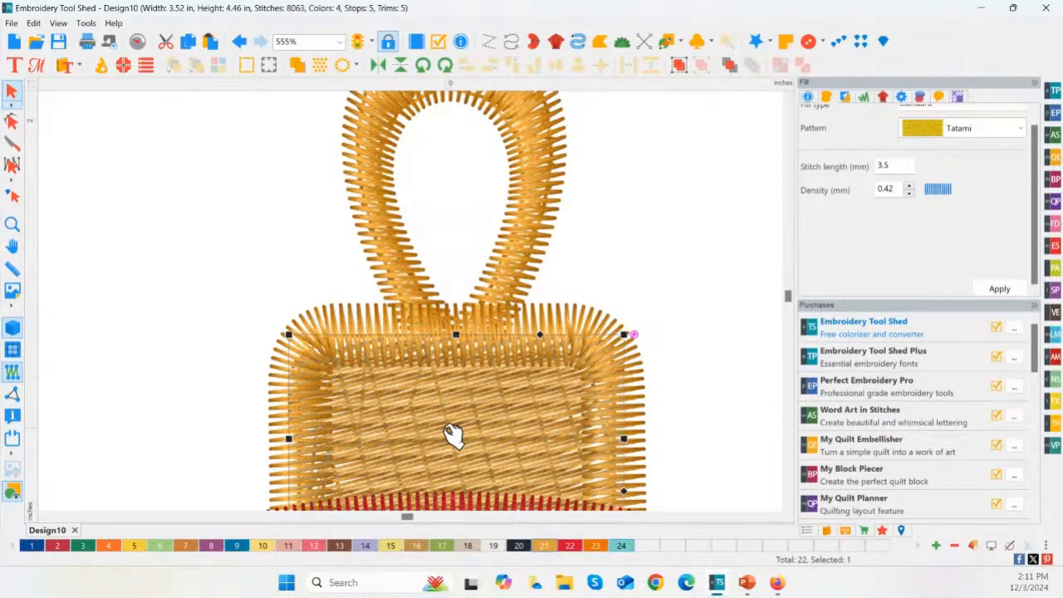
key(Delete)
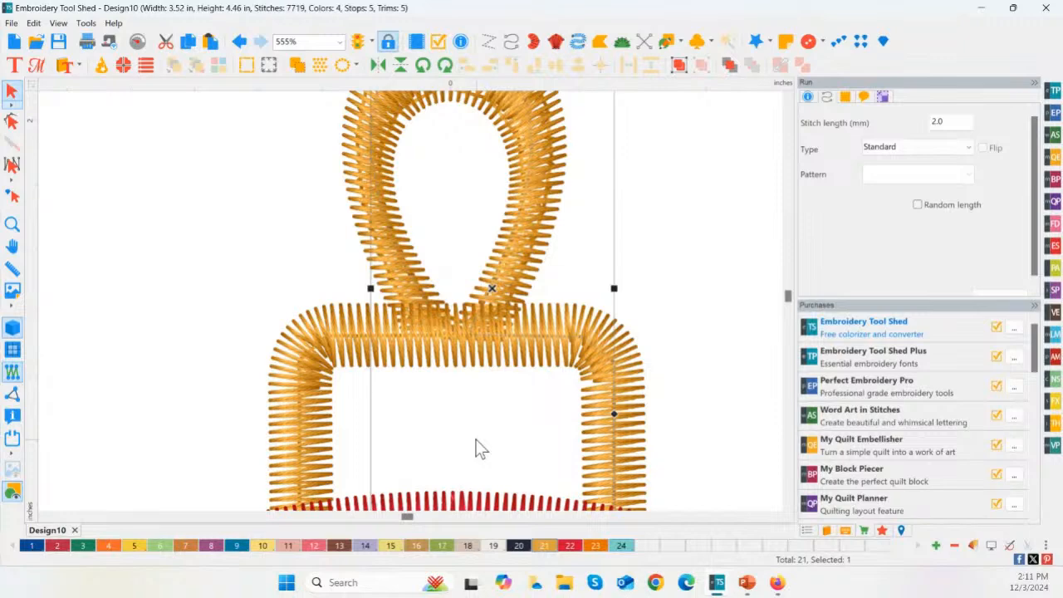
key(ctrl+z)
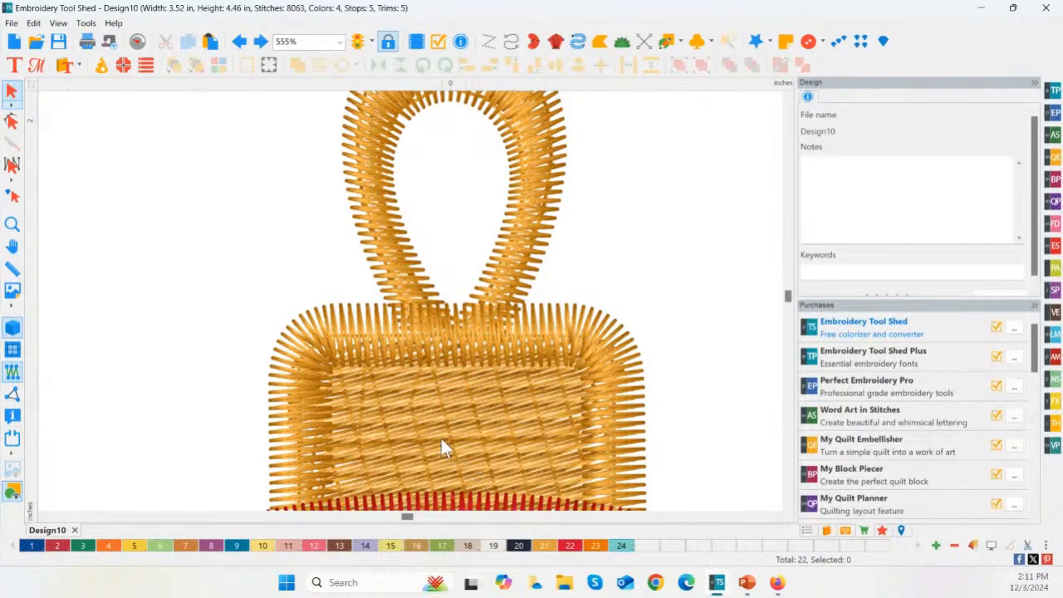
- Delete the Tatami fill inside the ornament's cap, keeping the cap's border
right_click(440, 441)
click(425, 431)
right_click(427, 431)
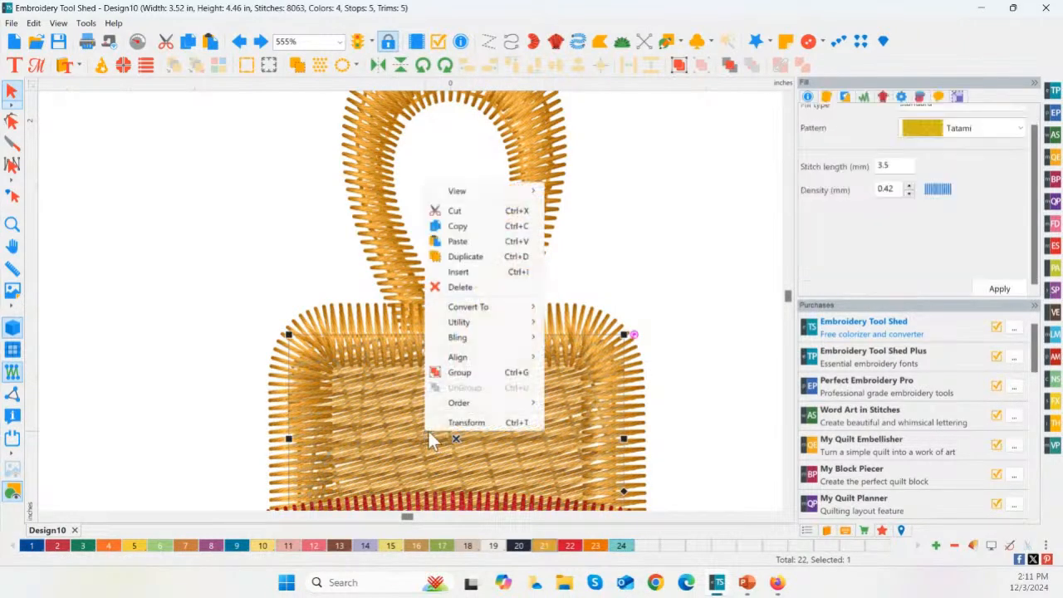
click(473, 288)
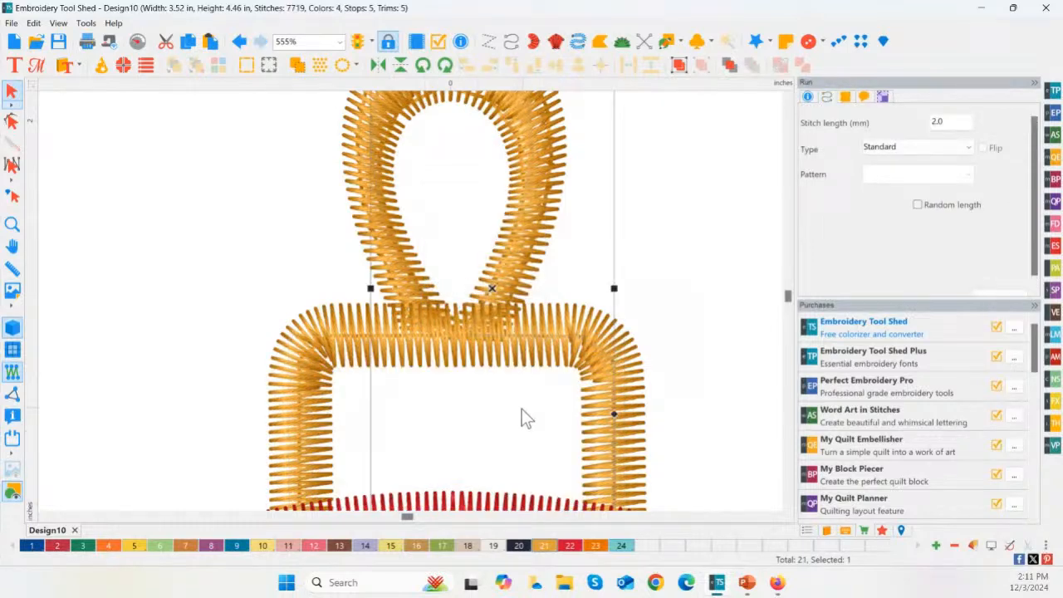
- Try converting the cap's steil border to Applique, and undo the conversion
click(408, 356)
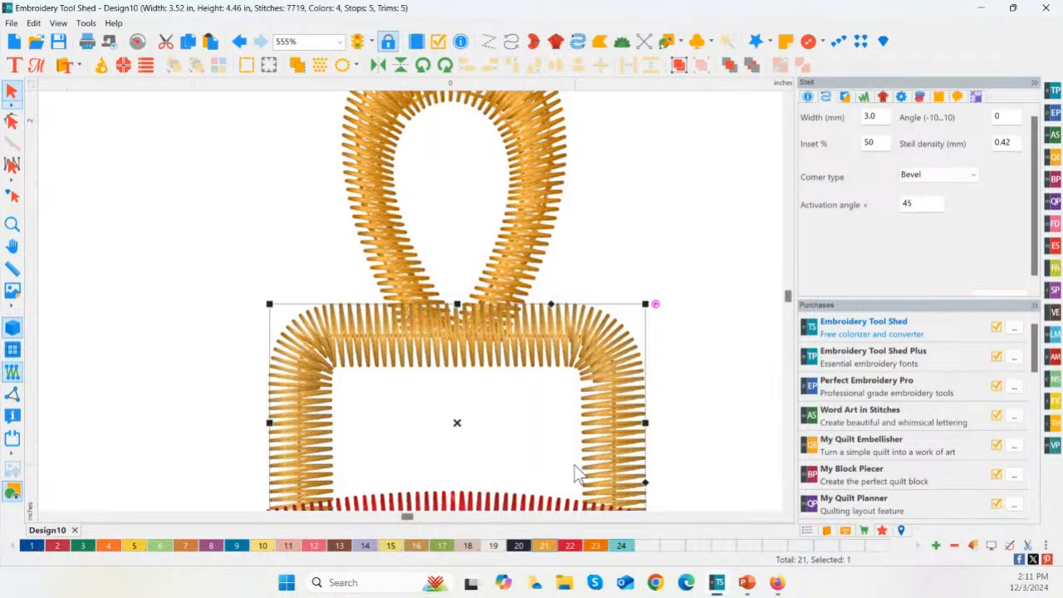
right_click(447, 348)
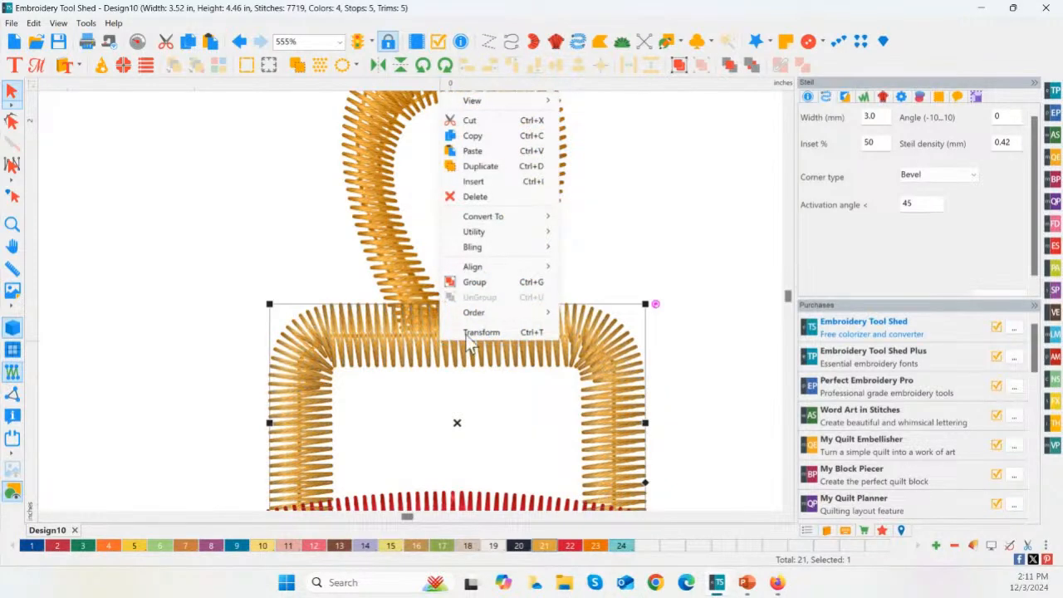
mouse_move(511, 218)
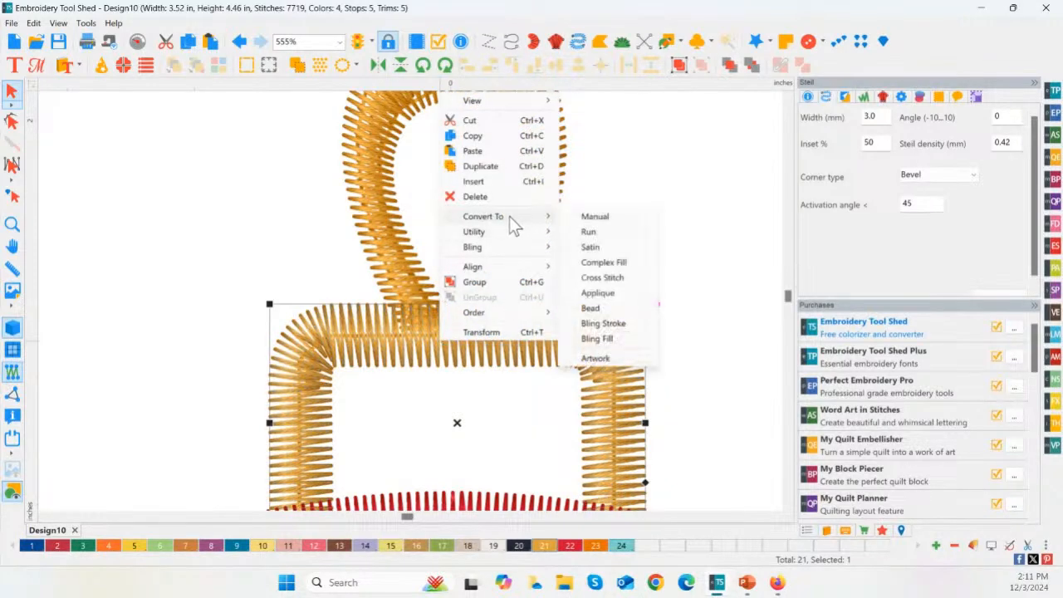
click(609, 298)
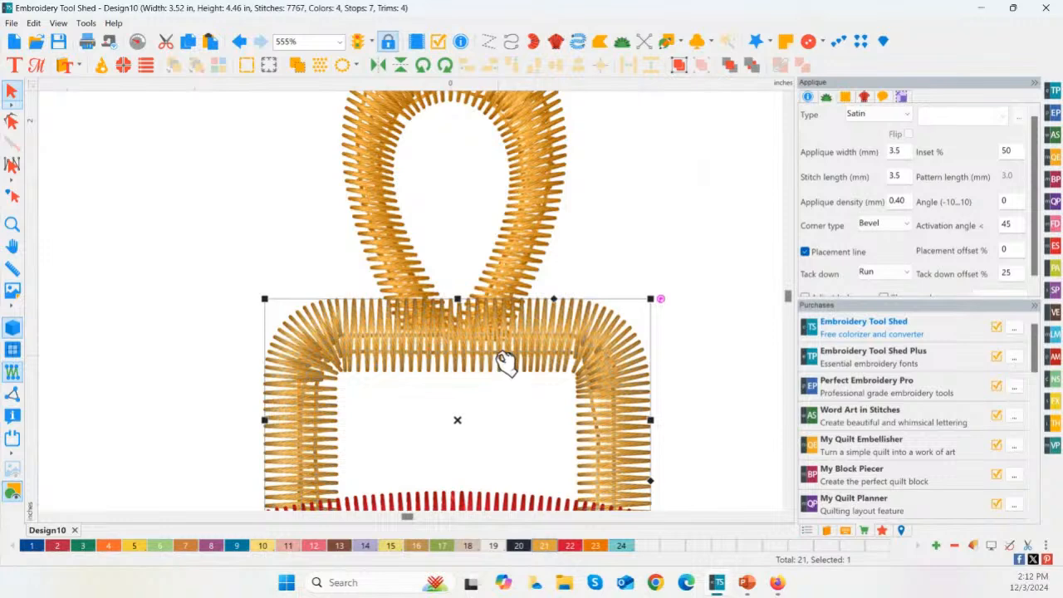
key(ctrl+z)
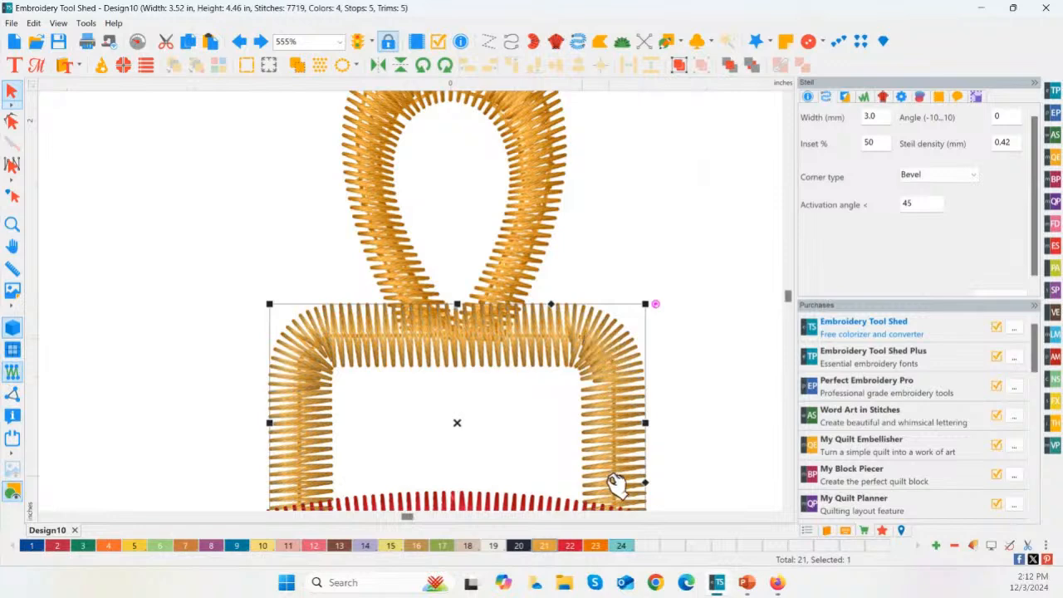
- Draw a Rounded artwork shape along the middle of the cap's border, from its upper corner down into the bulb's red edge
scroll(612, 467, down, 2)
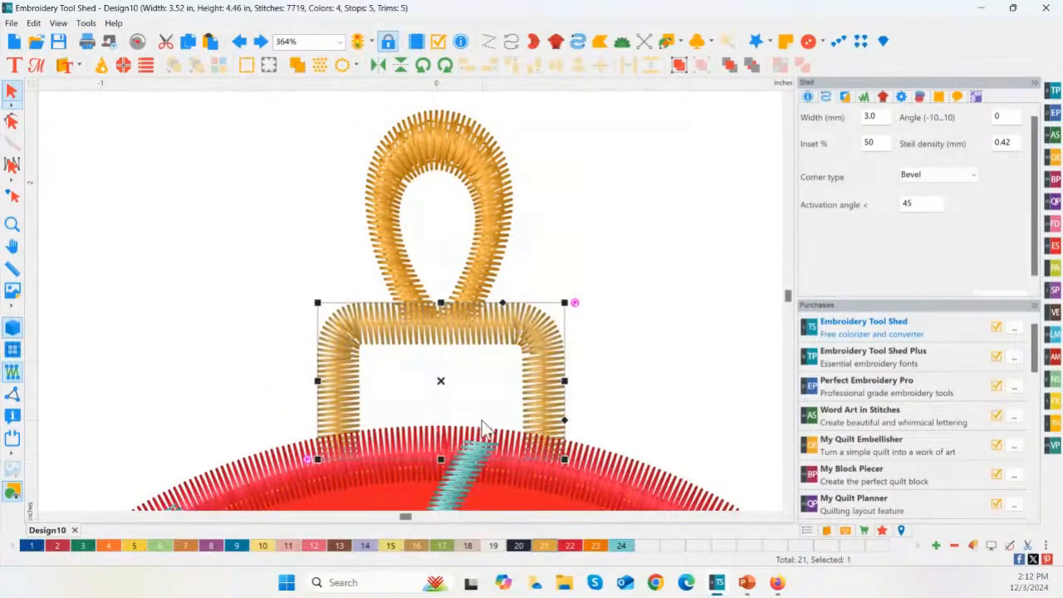
scroll(473, 405, down, 2)
click(680, 41)
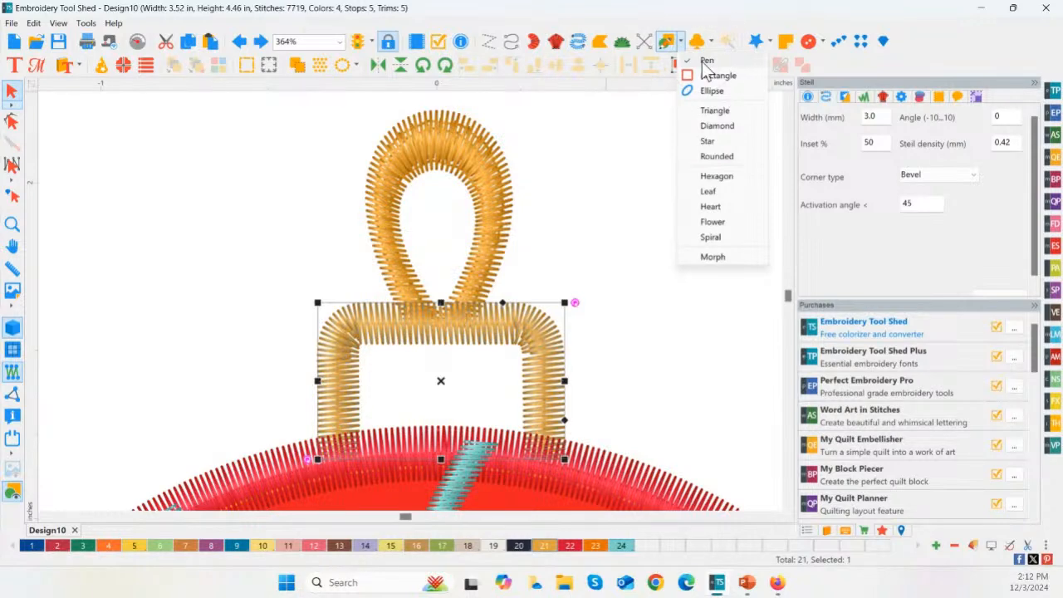
click(715, 156)
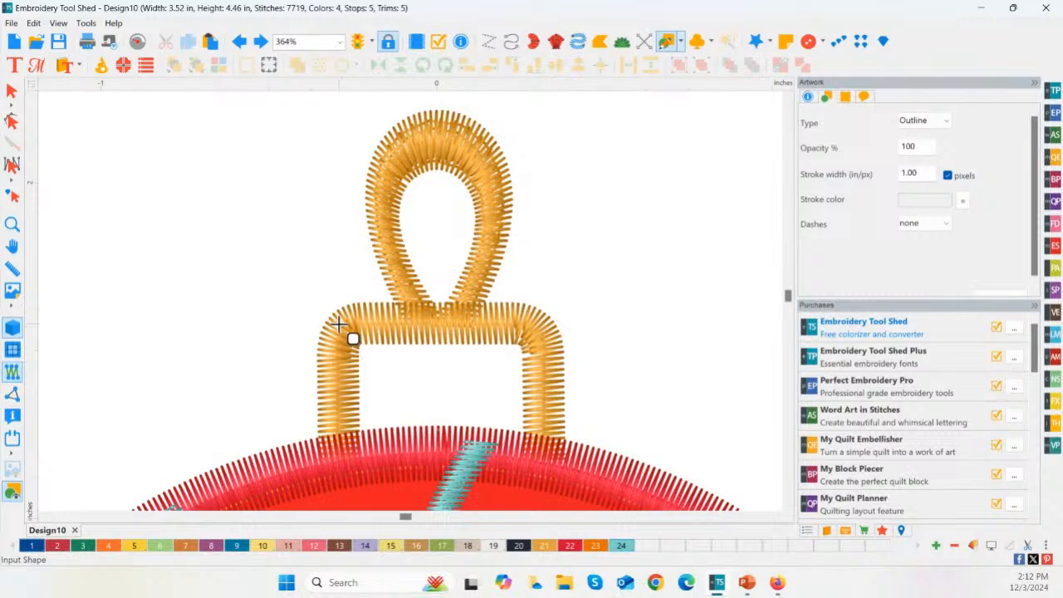
drag(340, 326, 550, 458)
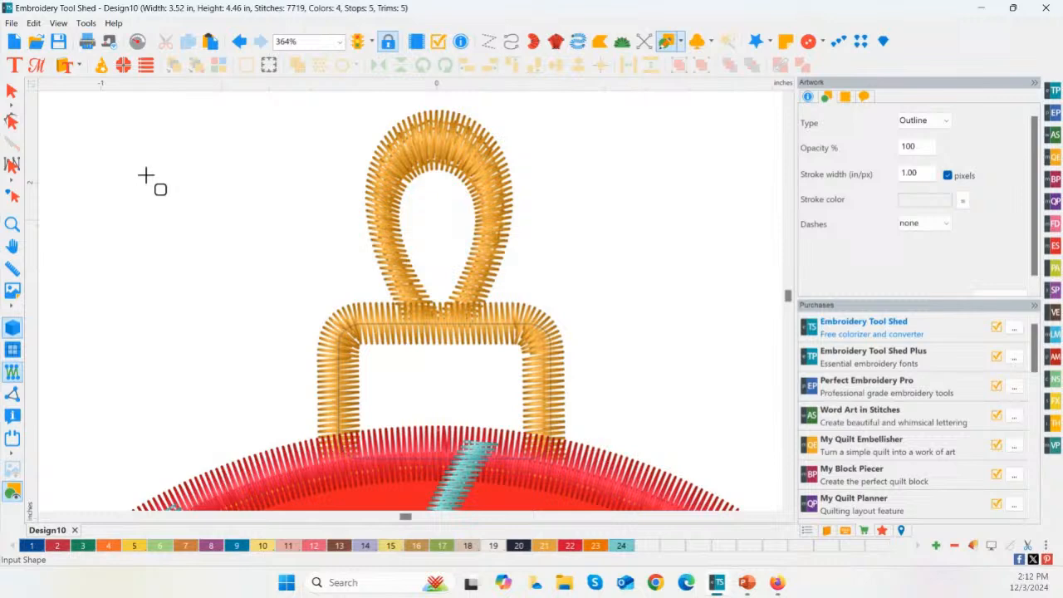
- Move the rounded artwork shape off the cap beside the hanging loop, and undo the move
click(11, 93)
drag(436, 392, 185, 224)
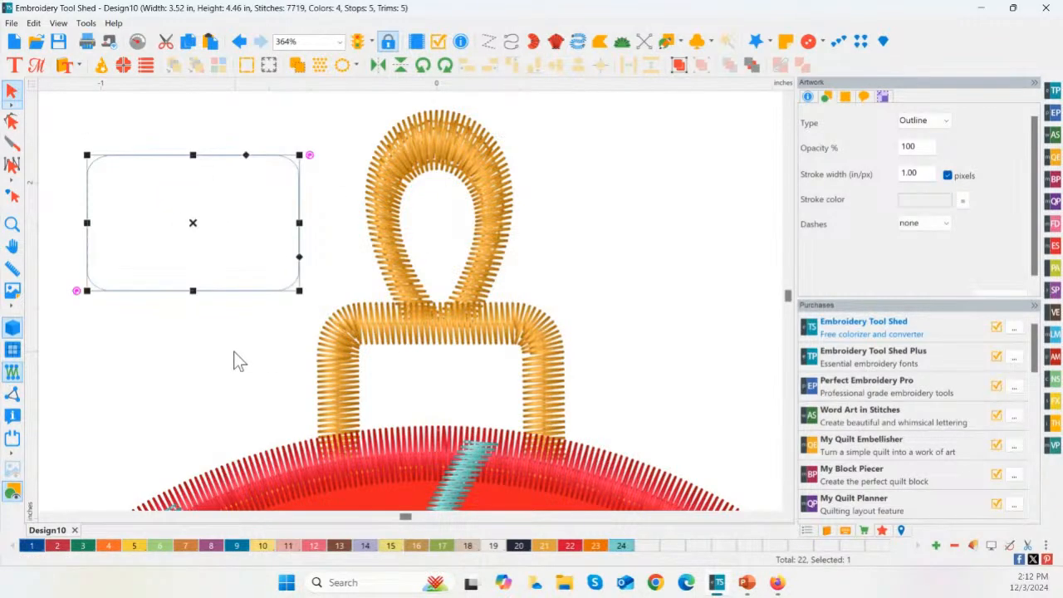
key(ctrl+z)
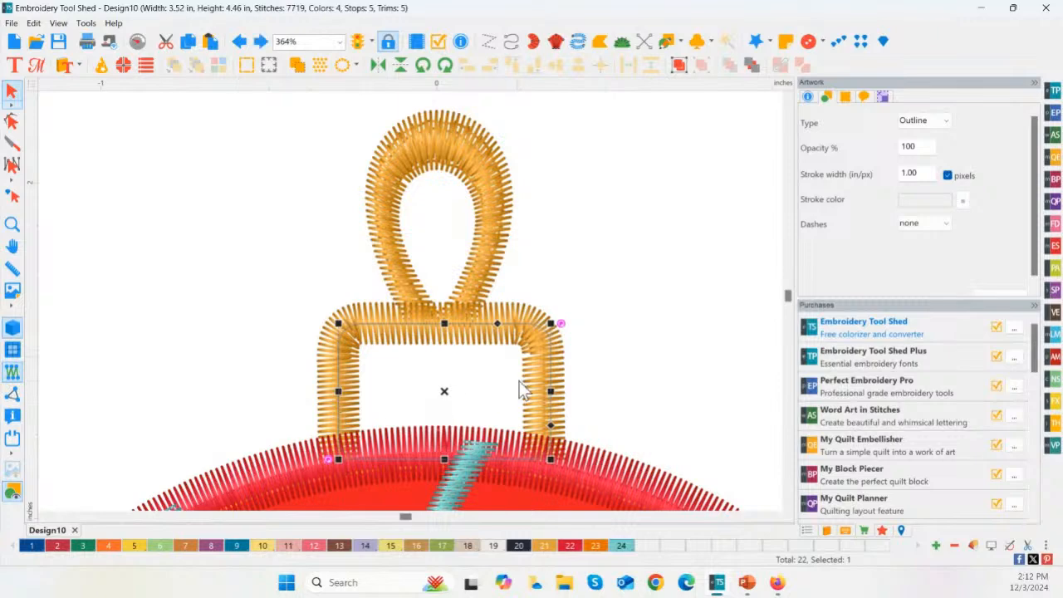
- Narrow the rounded shape slightly so its side follows the middle of the cap's border, and convert it to Run
drag(553, 391, 546, 392)
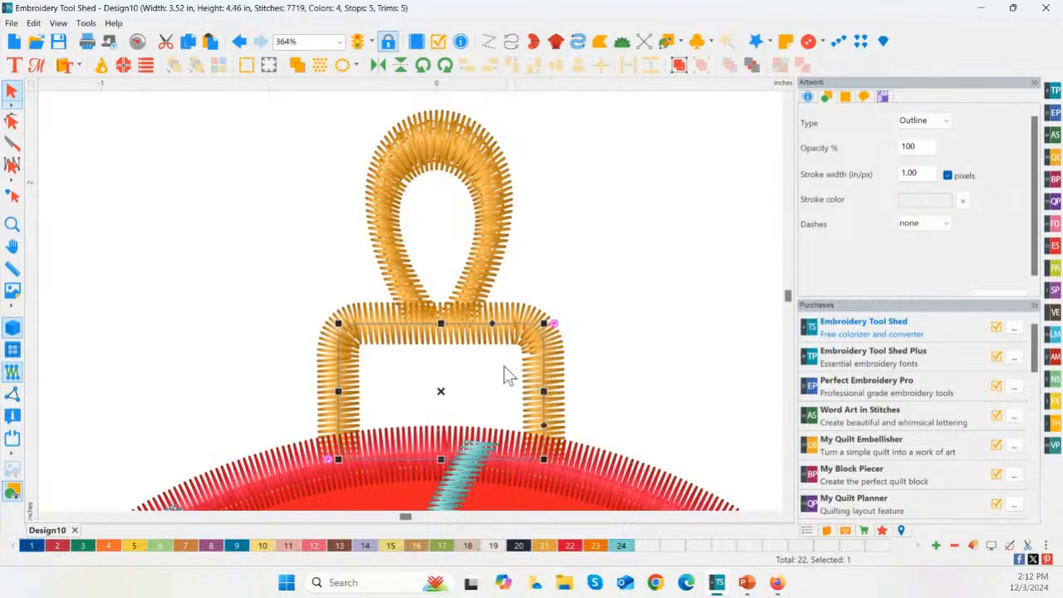
right_click(442, 395)
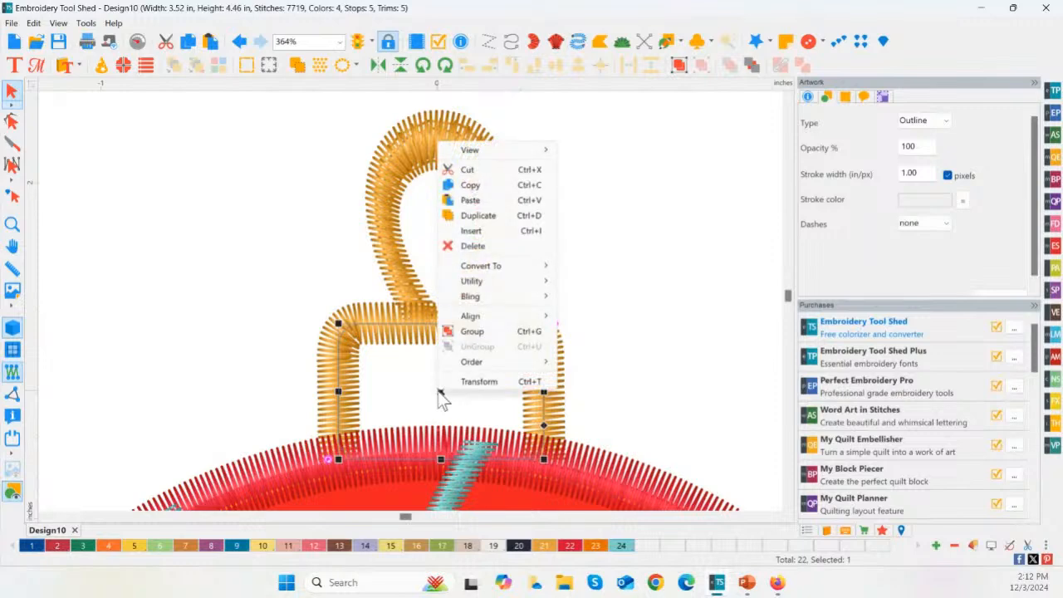
mouse_move(479, 271)
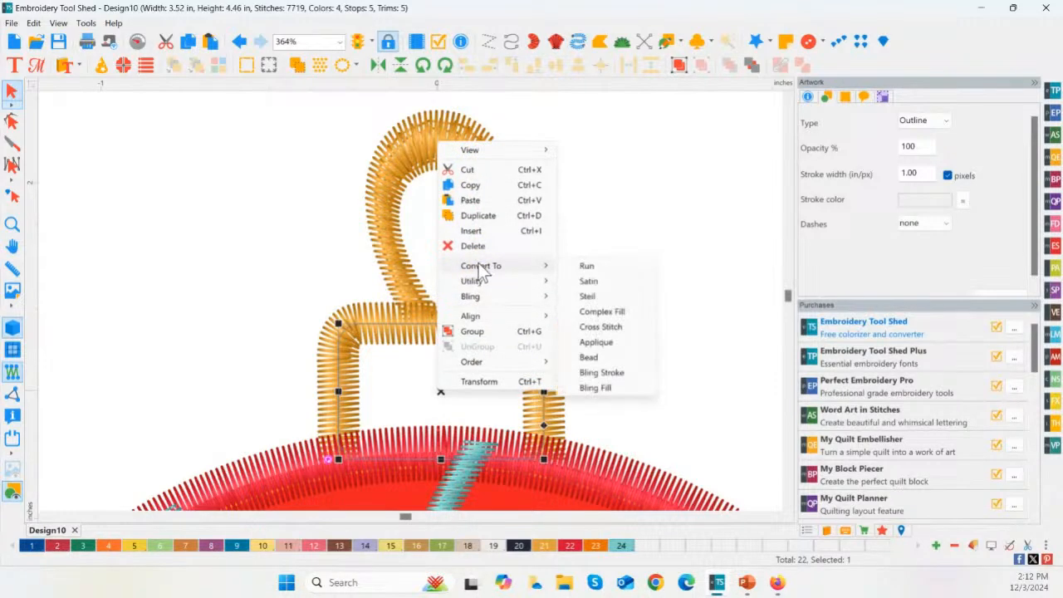
click(597, 269)
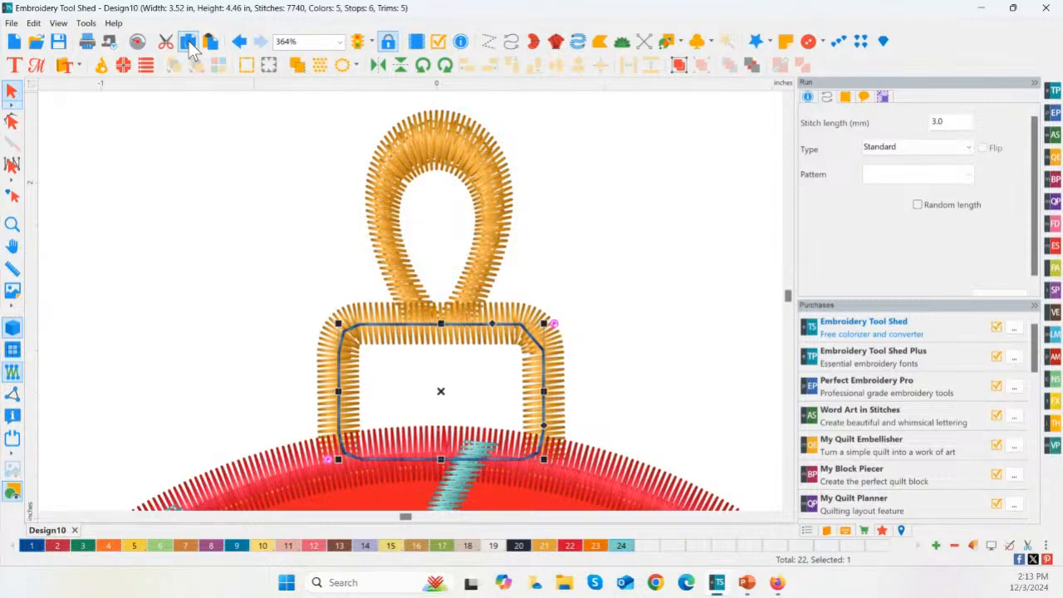
- Paste a copy of the rounded run over the original and give it thread color 12, Rose Delight
click(214, 48)
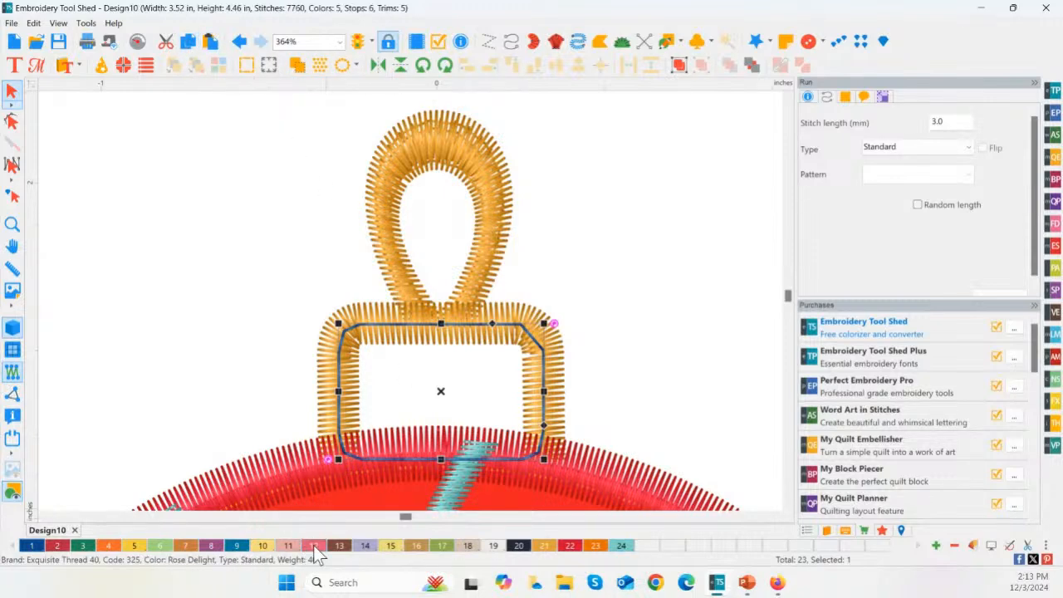
click(314, 544)
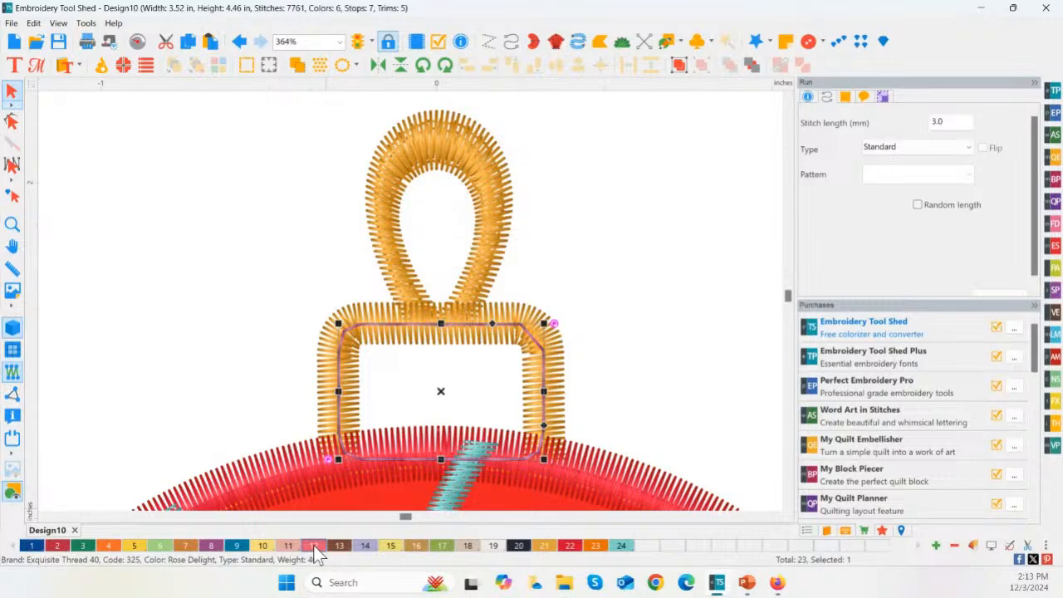
scroll(629, 382, down, 3)
click(625, 404)
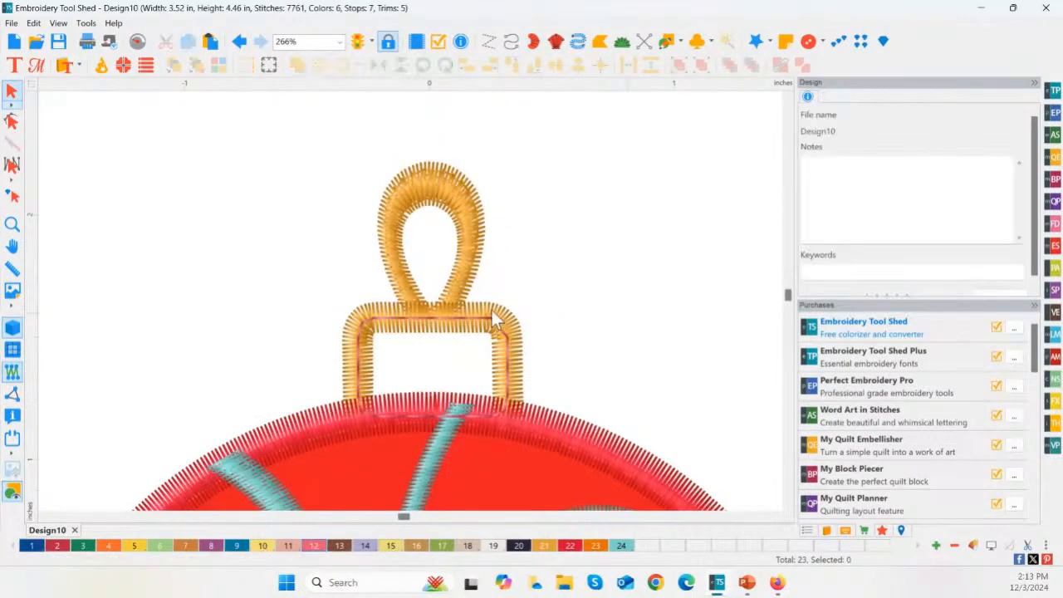
- Move both rounded run outlines to the start of the stitching sequence, ahead of the gold loop and cap
click(807, 532)
key(ctrl)
key(ctrl)
key(ctrl)
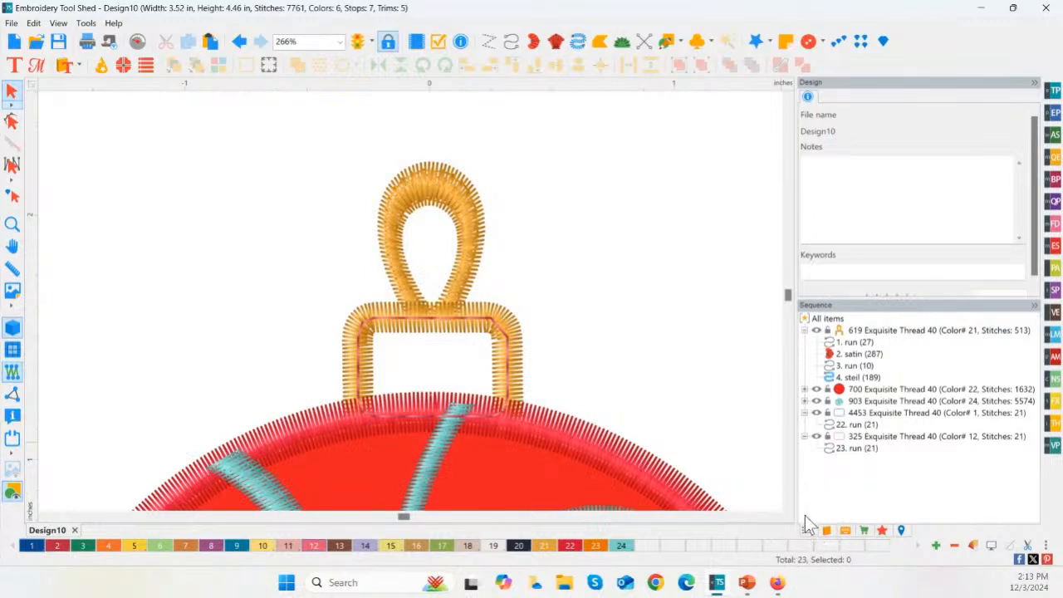
click(856, 414)
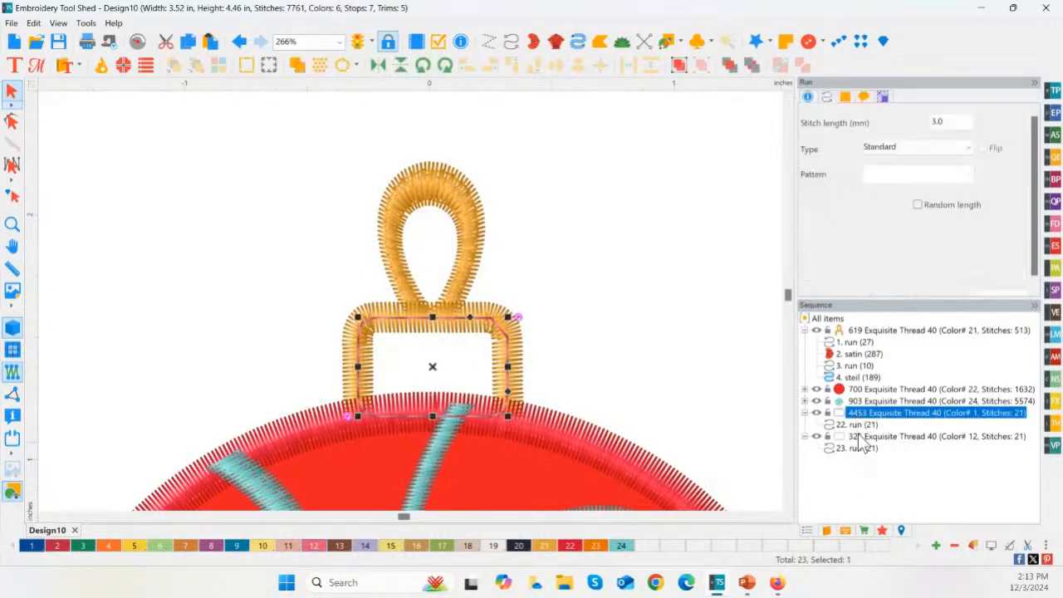
ctrl+click(859, 435)
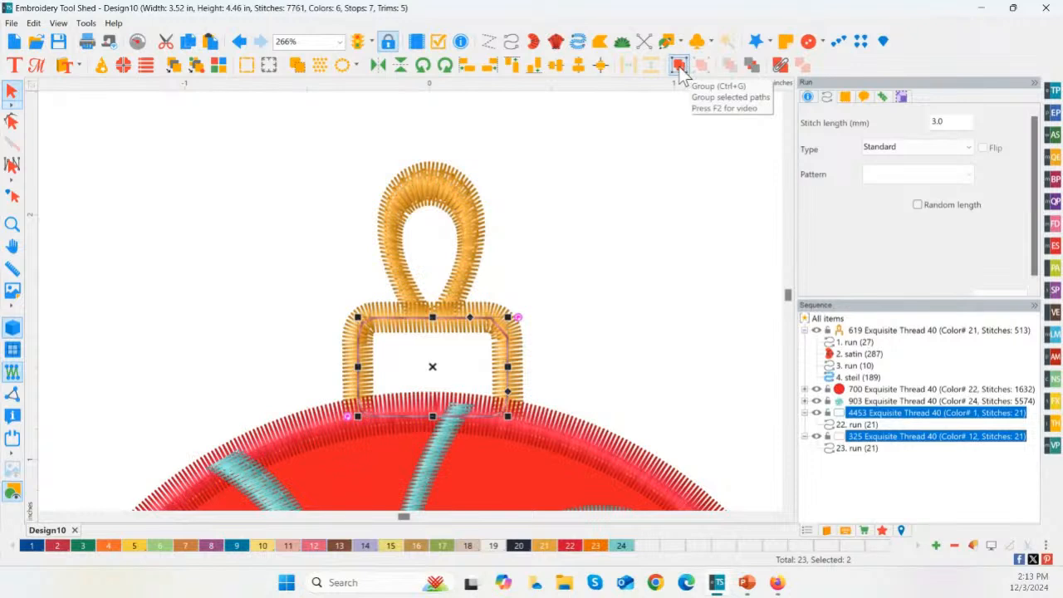
click(752, 68)
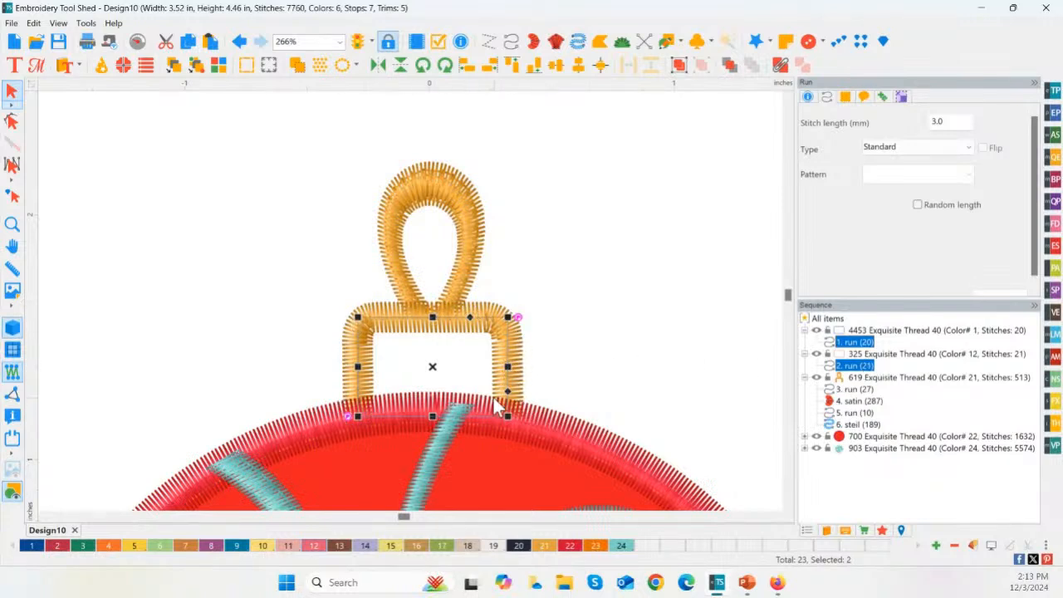
click(602, 342)
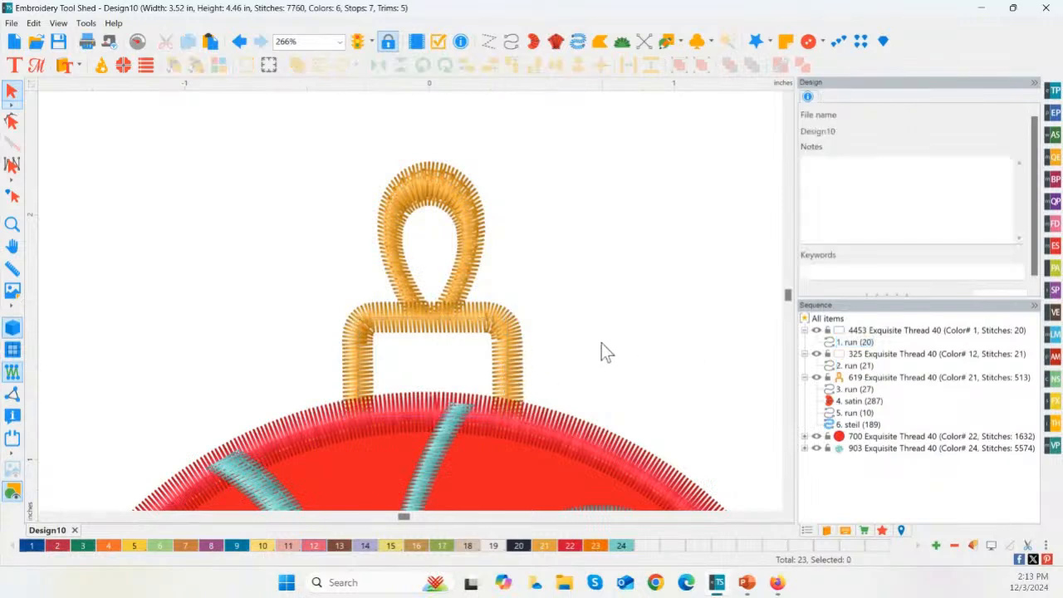
- Delete both rounded run outlines from the start of the sequence
click(517, 382)
click(879, 333)
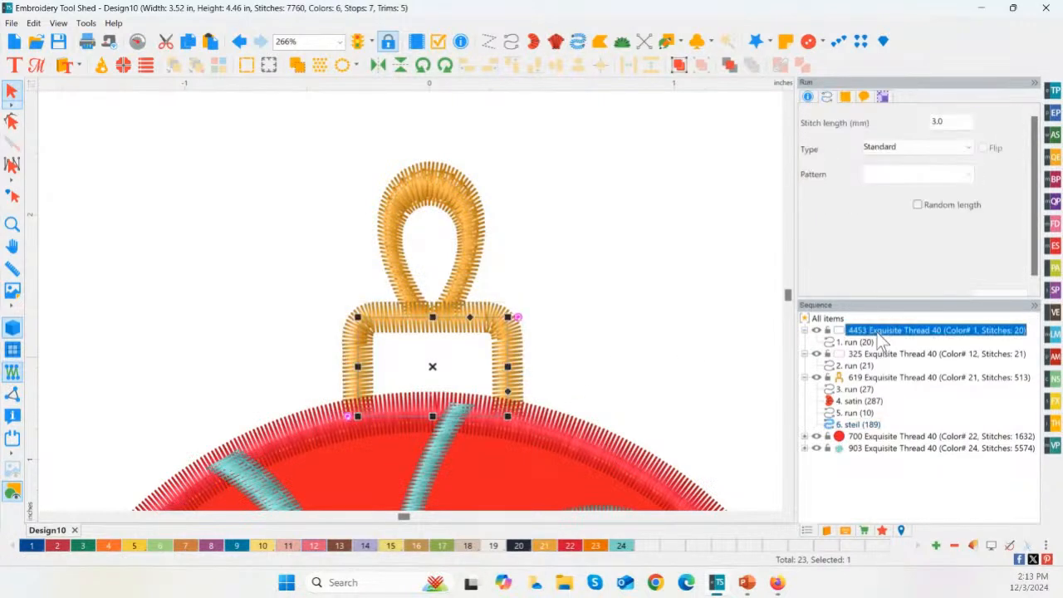
key(Delete)
key(Delete)
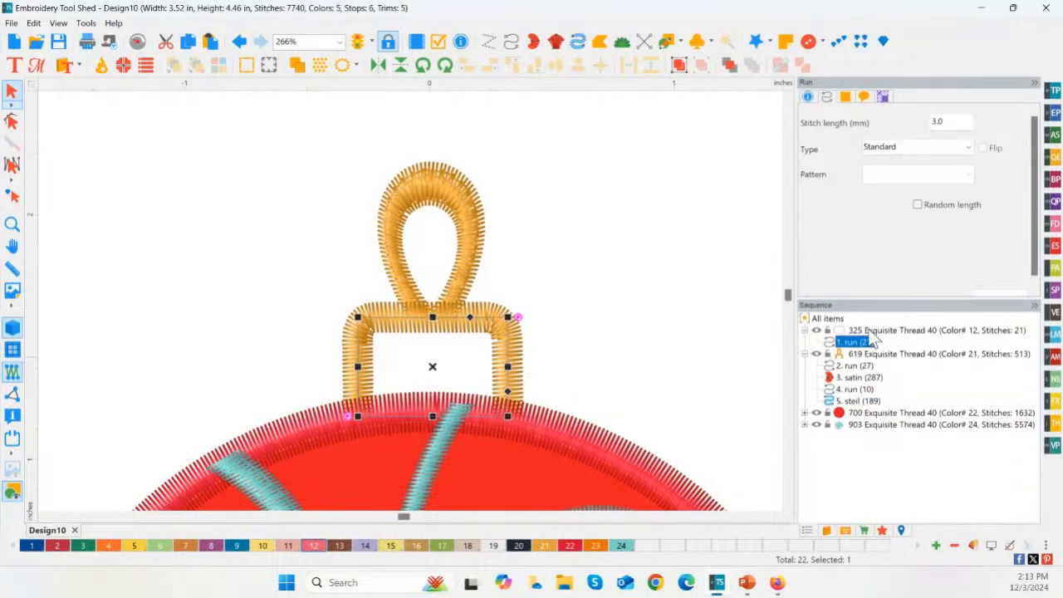
- Convert the cap's steil border to Applique
click(523, 371)
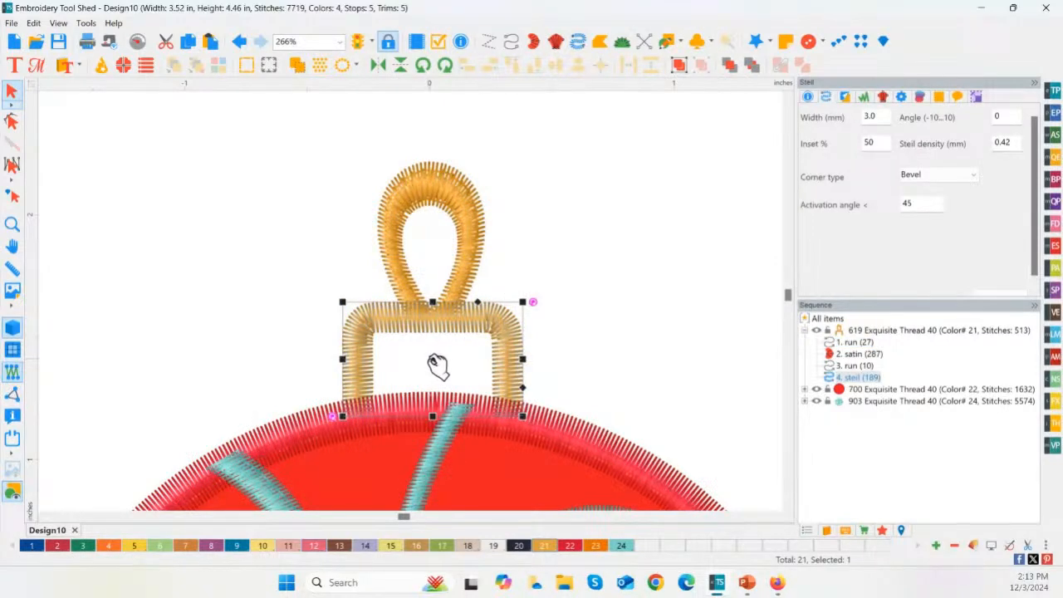
click(852, 380)
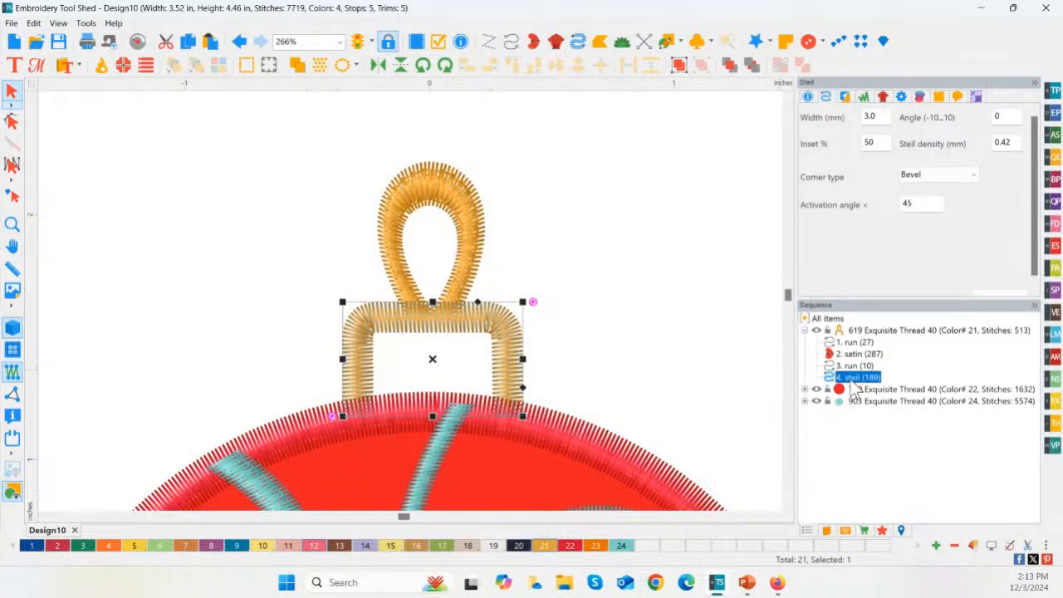
right_click(430, 360)
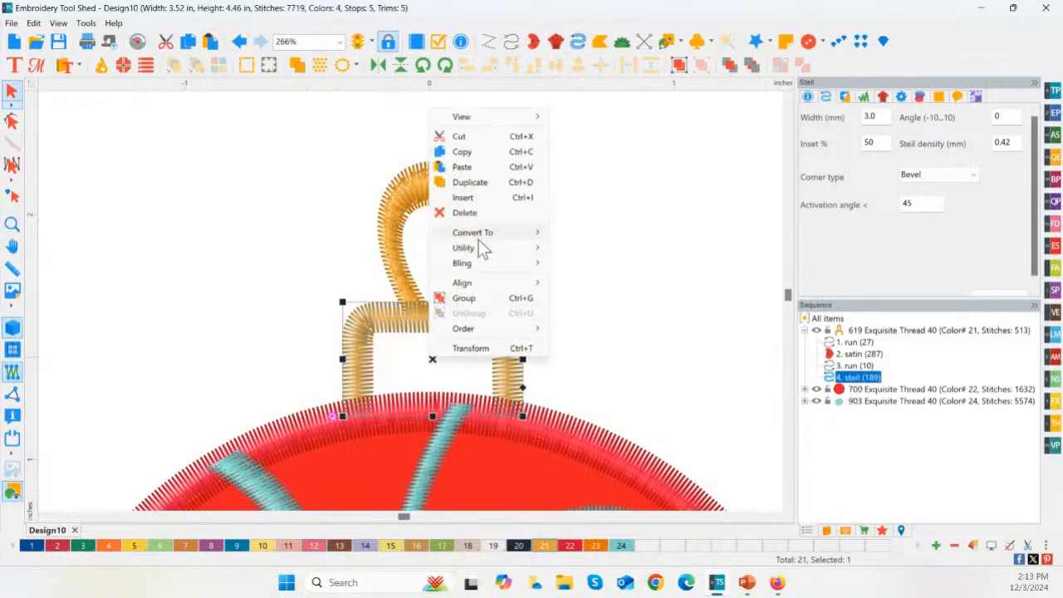
mouse_move(478, 235)
click(592, 313)
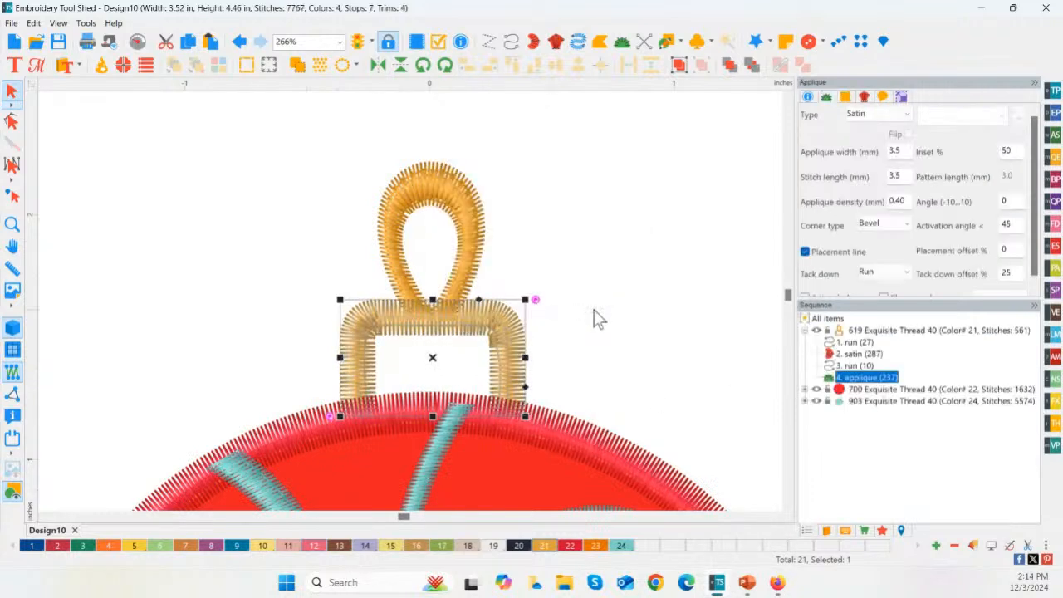
- Simulate the stitch-out through the cap to the start of the bulb, and return to the full ornament view
click(137, 41)
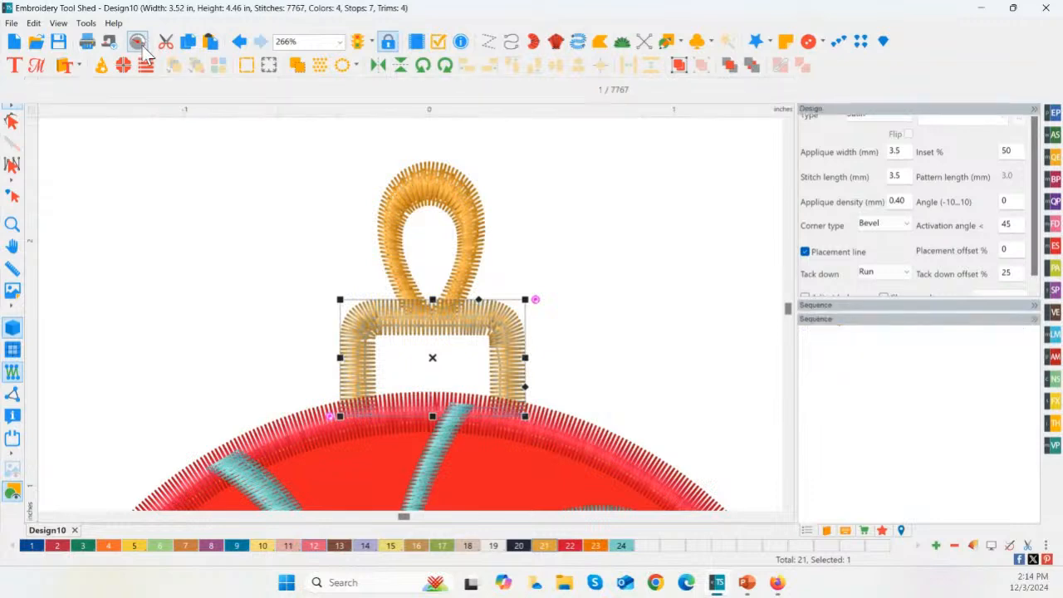
drag(25, 89, 67, 89)
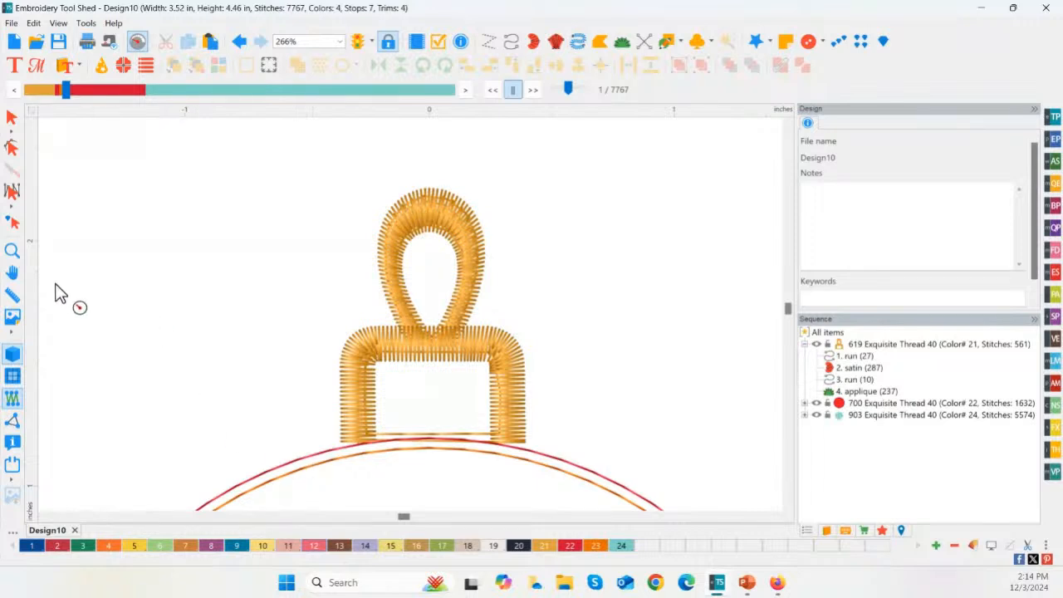
click(13, 272)
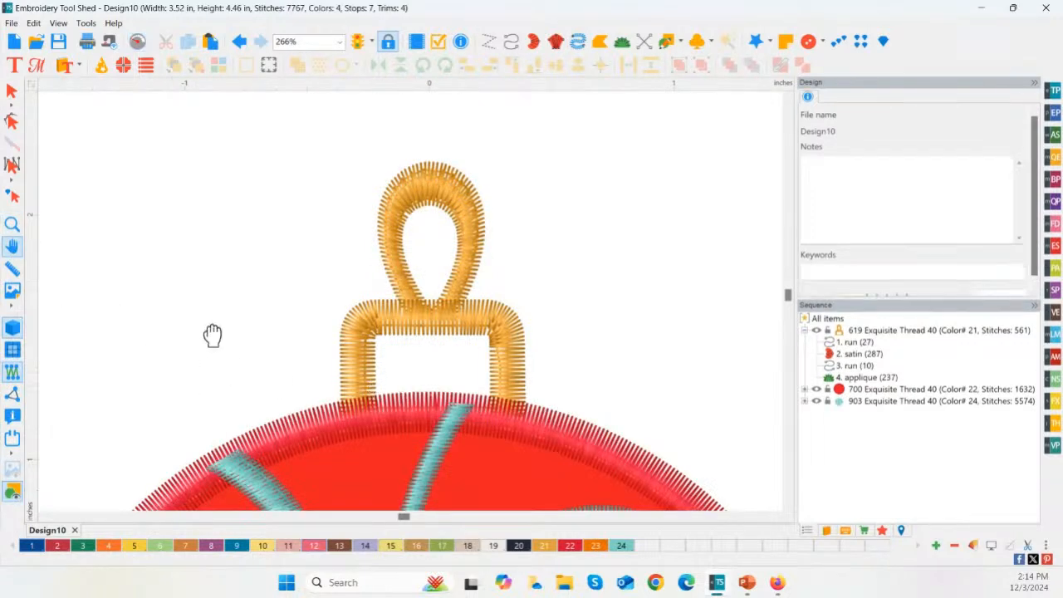
click(11, 226)
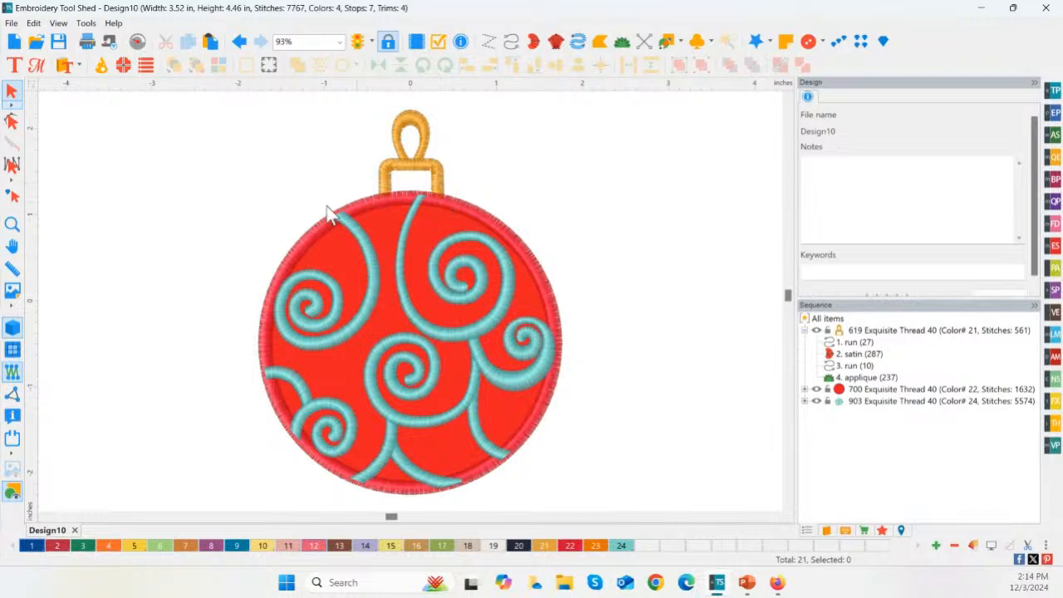
- Turn off the 3D stitch view and look closely at the bulb's upper edge
click(13, 225)
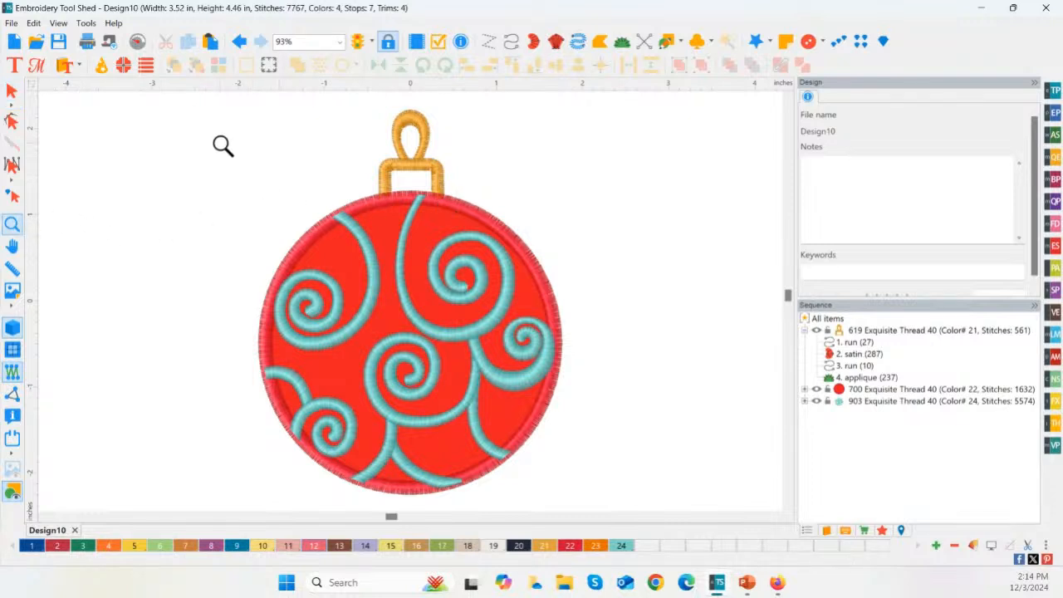
drag(219, 142, 609, 500)
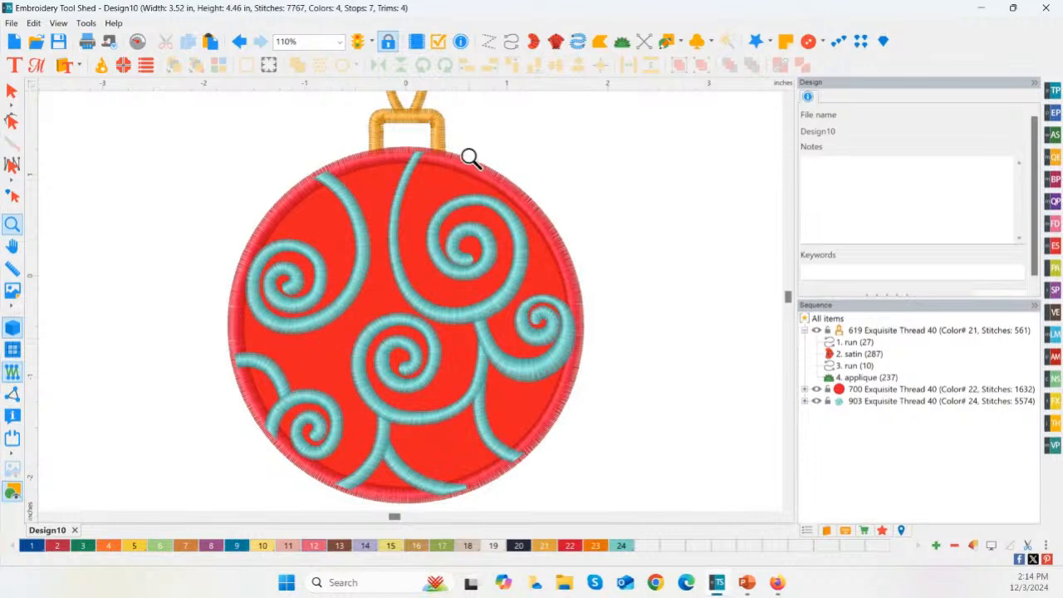
drag(463, 136, 548, 246)
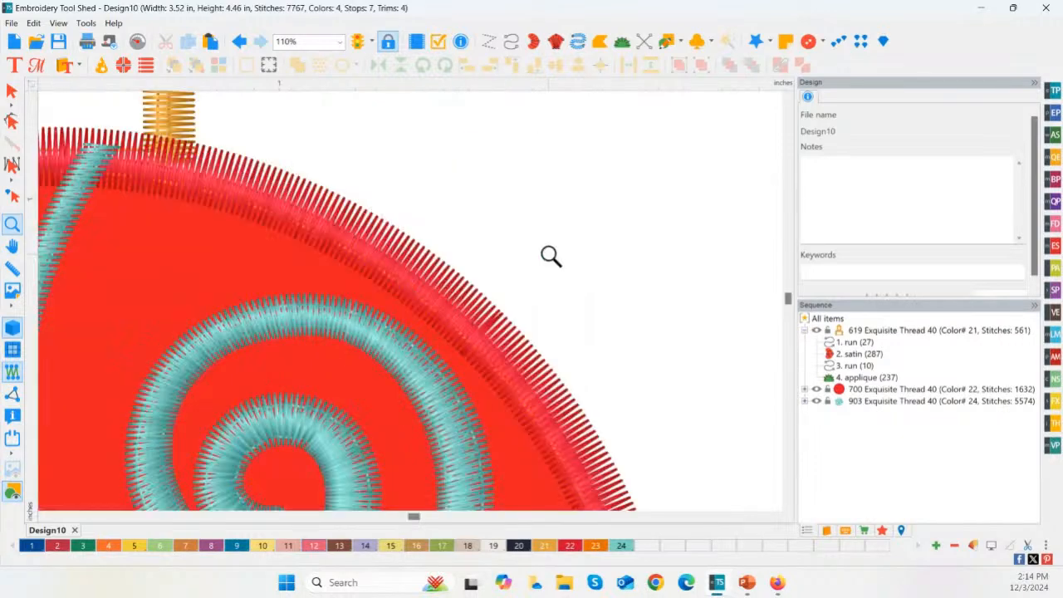
click(13, 328)
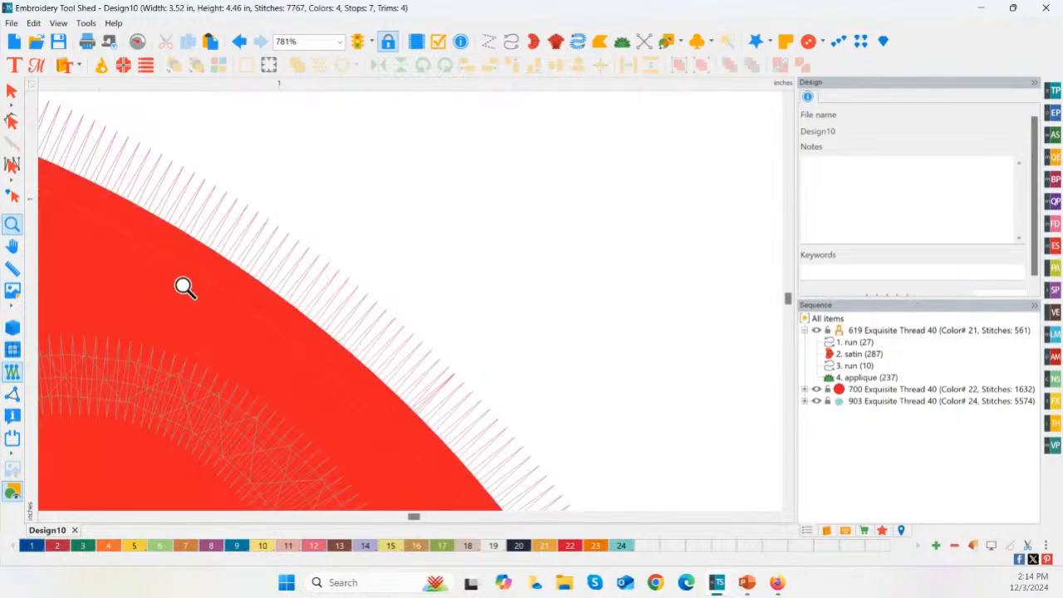
- Try thread colors 10, Golden, and 6, Neon Green, on the bulb's applique border
click(12, 93)
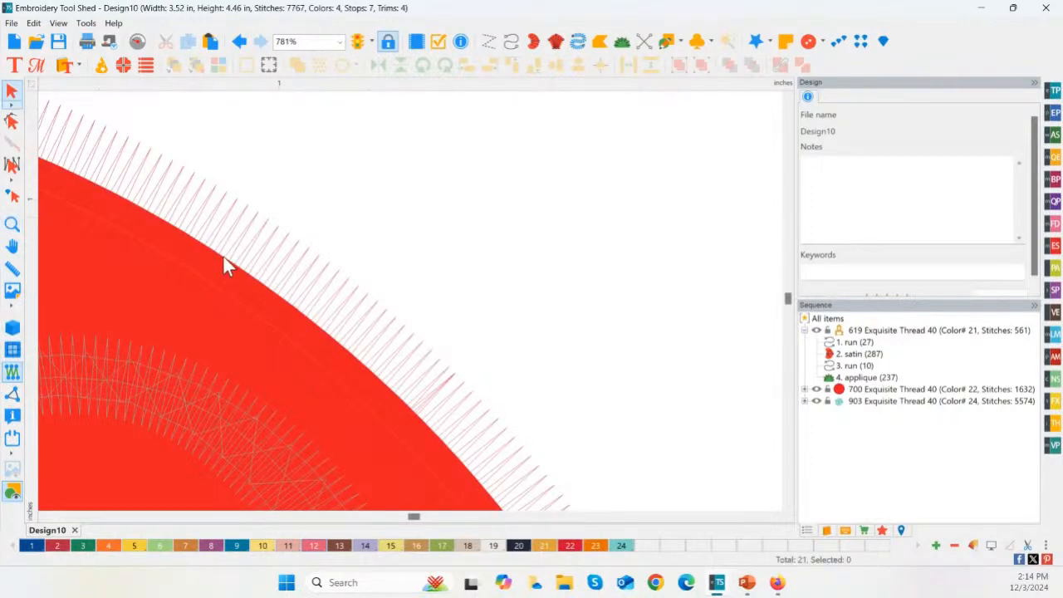
click(223, 257)
click(263, 545)
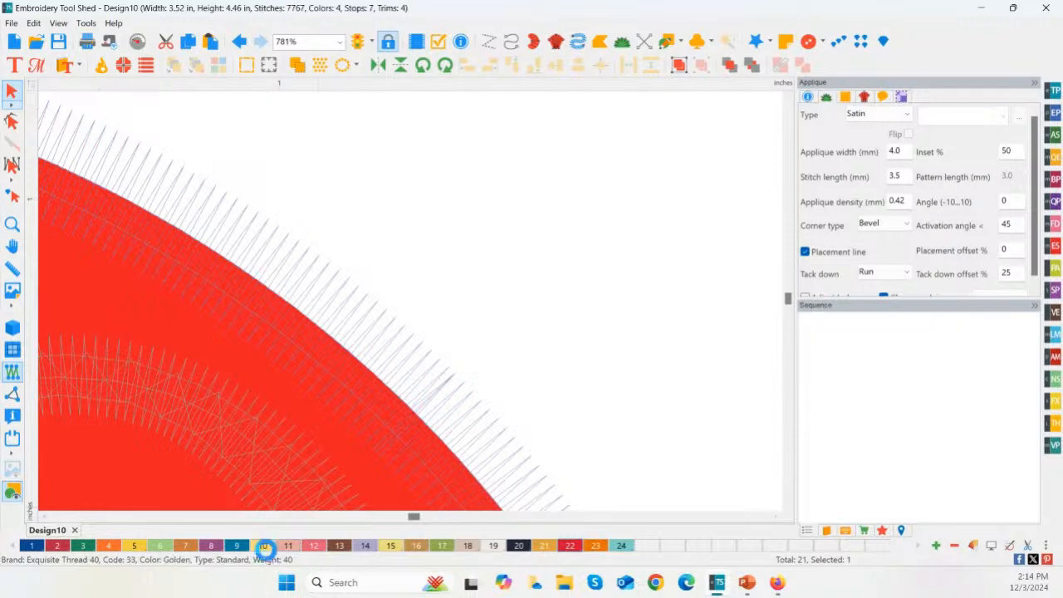
click(536, 276)
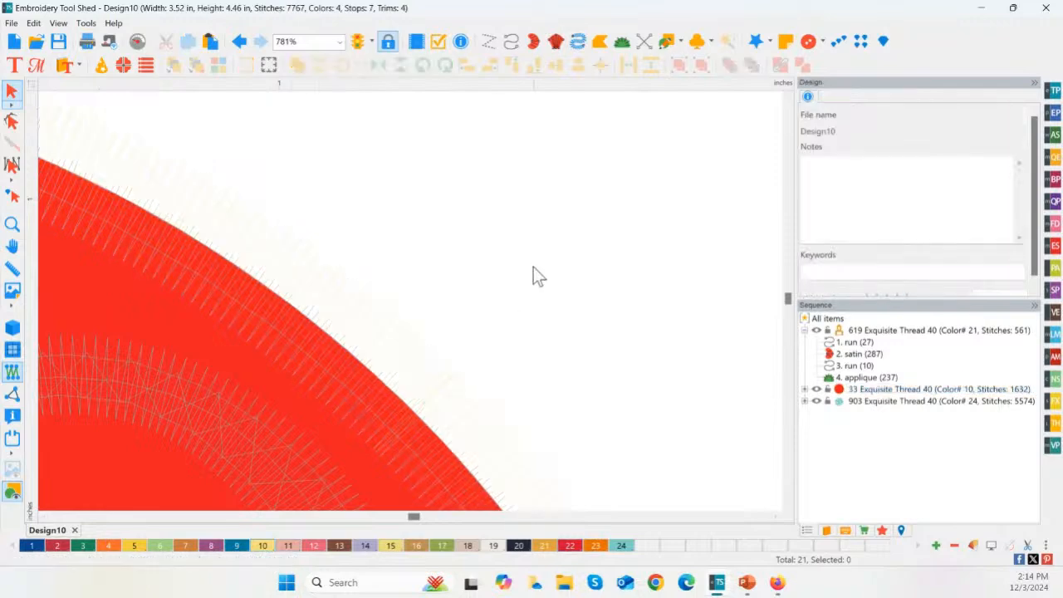
click(401, 419)
click(150, 545)
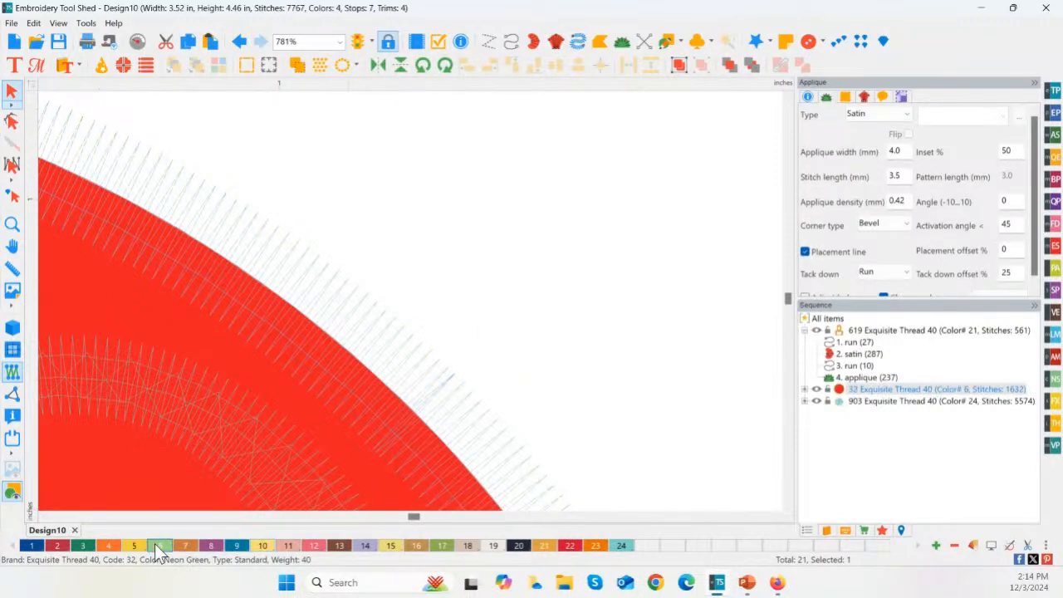
click(480, 263)
- Set the bulb's applique border to thread color 20, Ink
scroll(311, 365, down, 1)
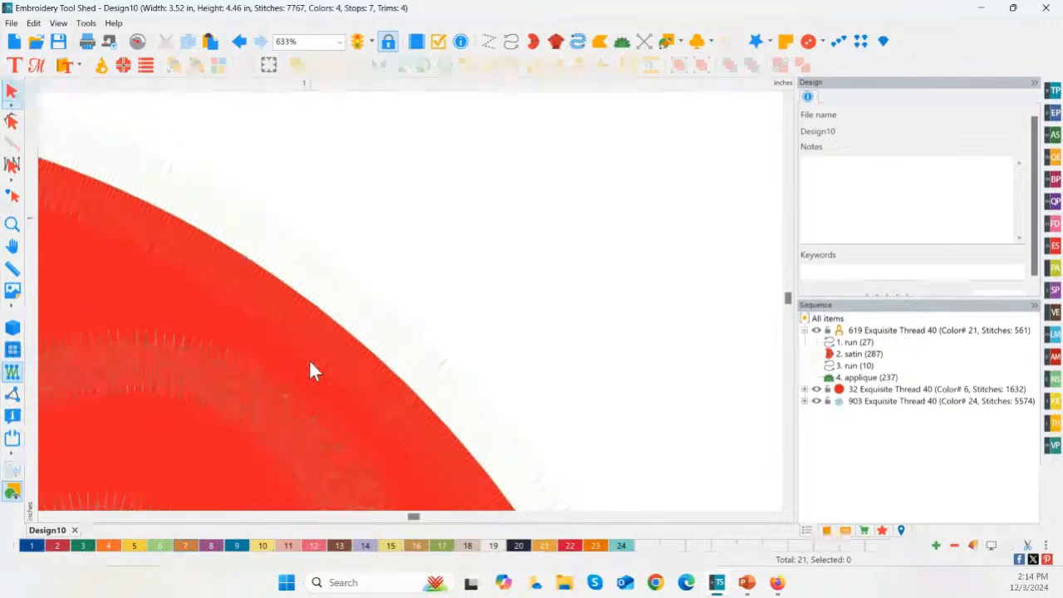
click(352, 311)
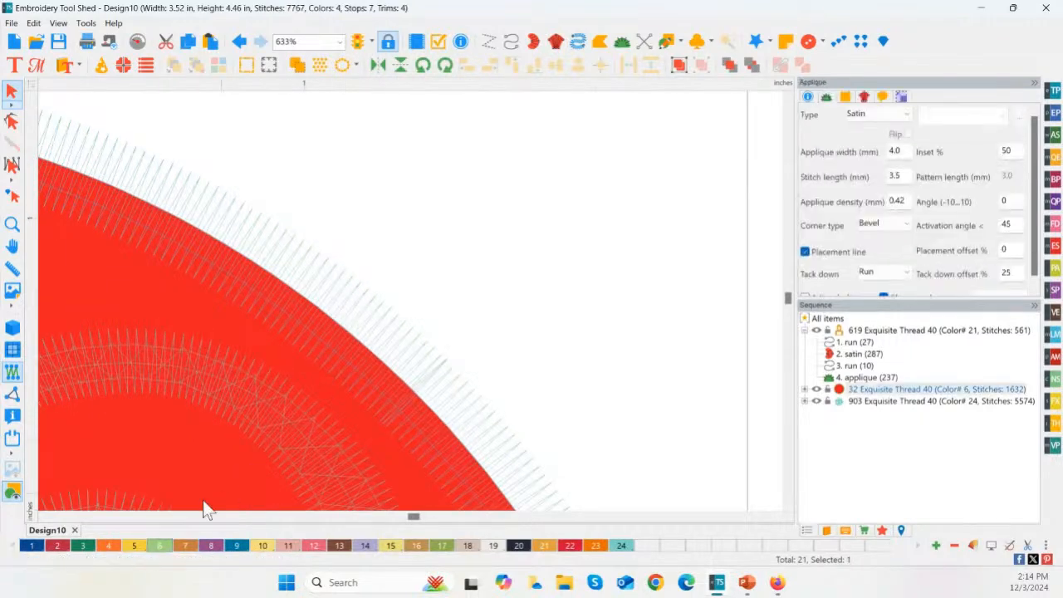
click(517, 548)
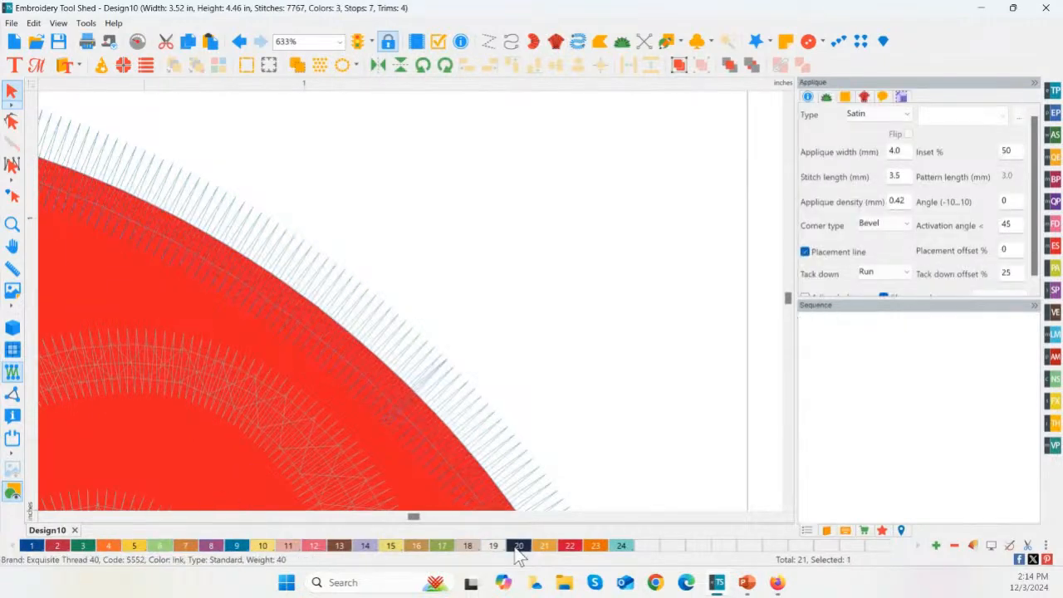
- Set the inset of the bulb's satin applique border to 80% and return to the full ornament view
click(532, 363)
scroll(502, 328, up, 1)
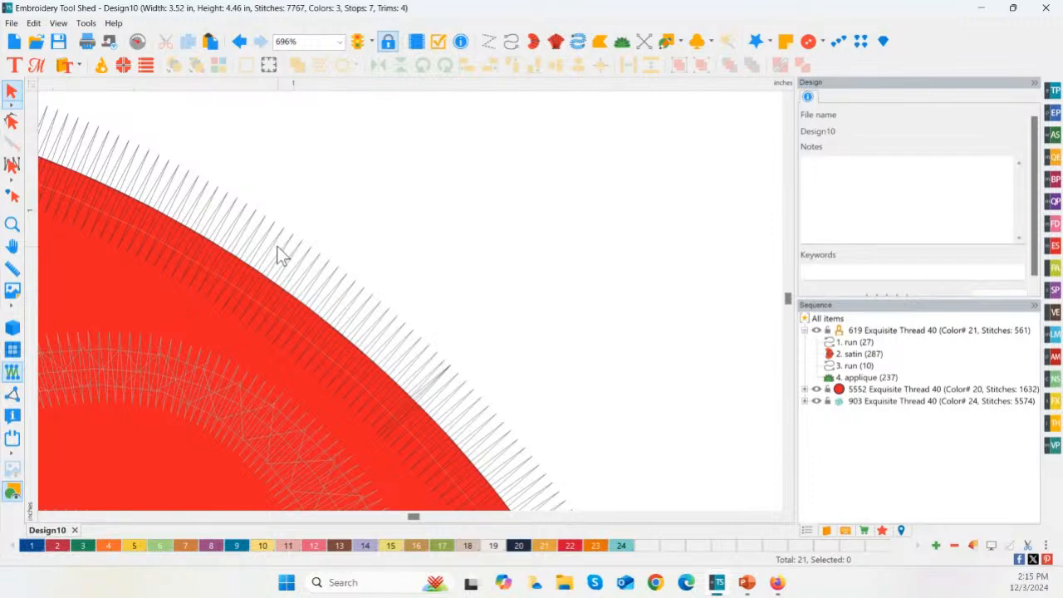
click(298, 274)
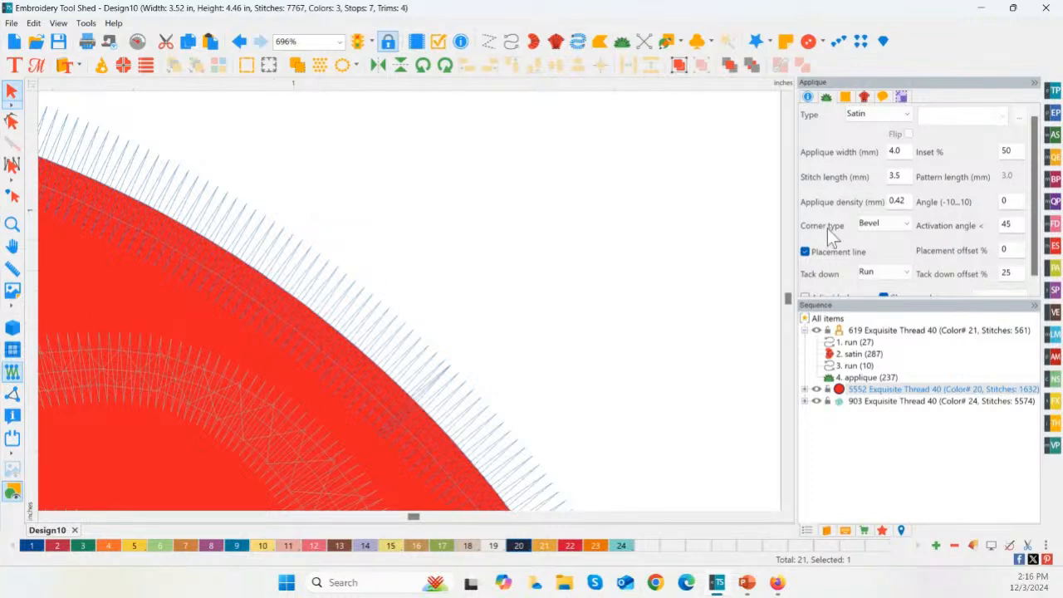
double_click(1010, 150)
text(80)
click(999, 291)
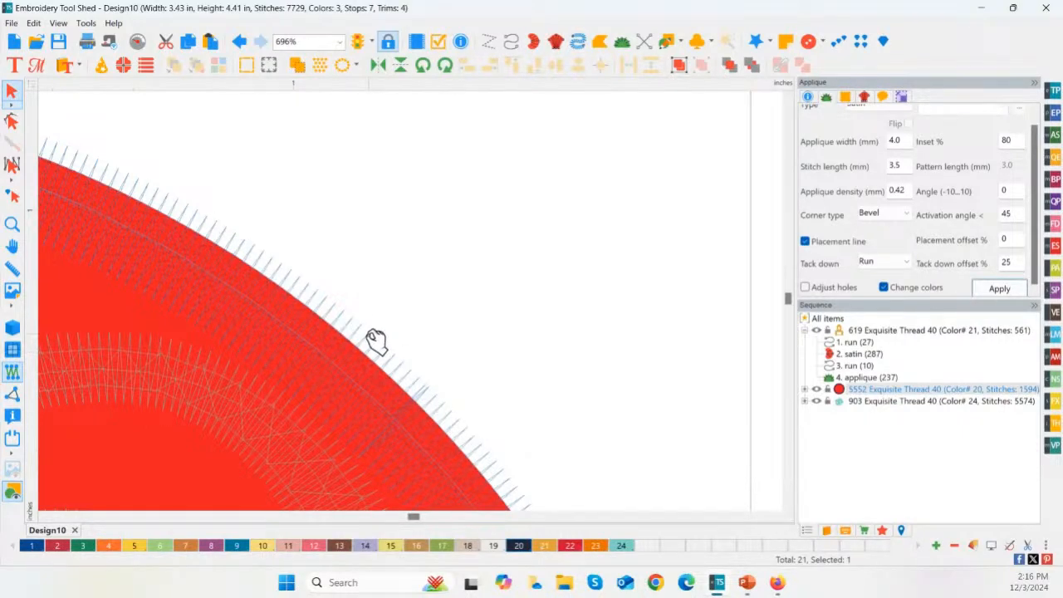
double_click(18, 228)
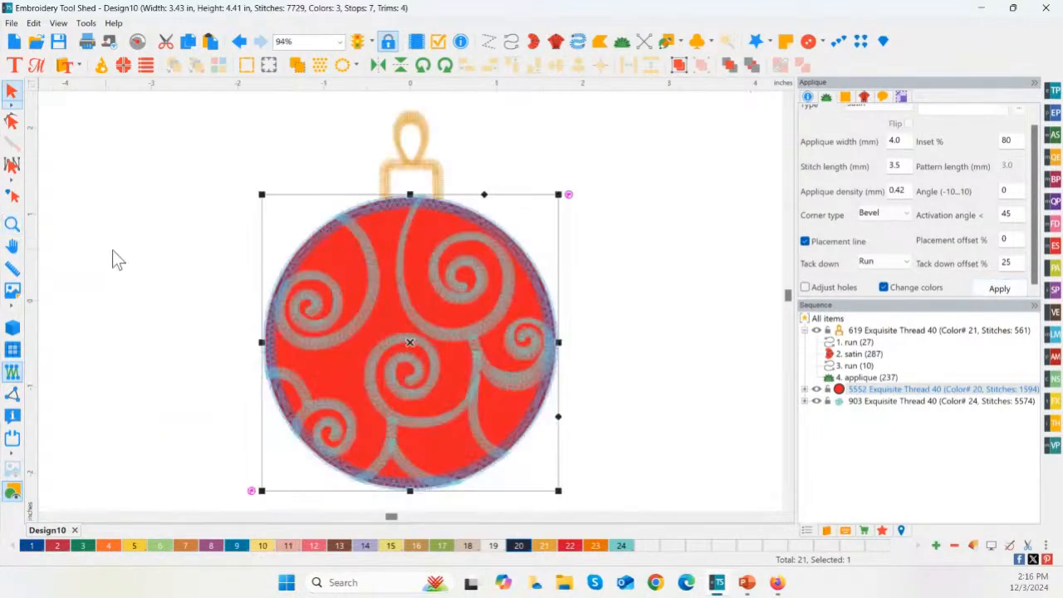
click(629, 243)
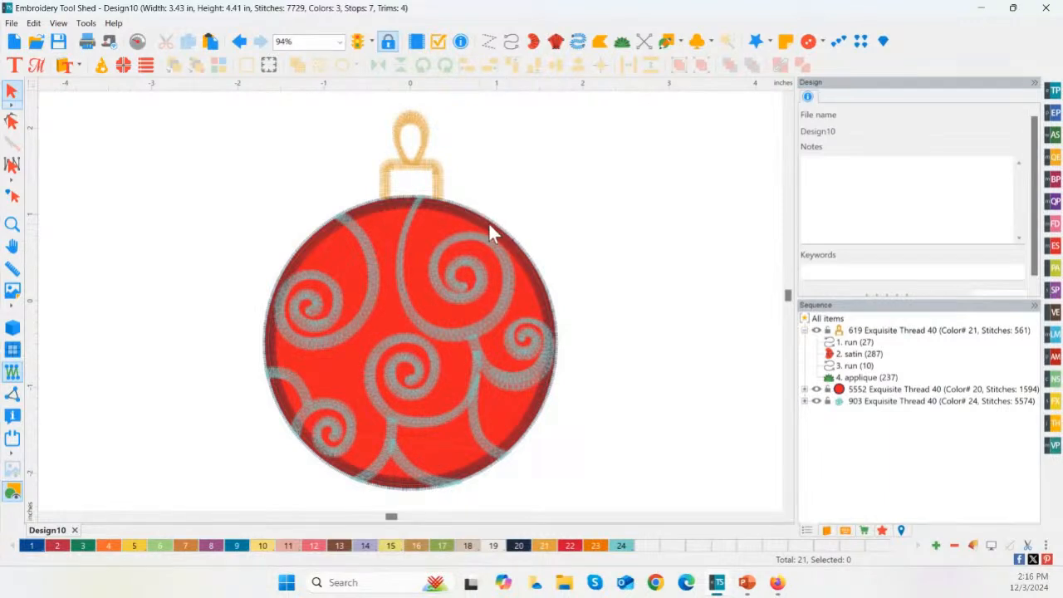
- Set the inset of the ornament cap's applique border to 80% and return to the full design view
click(444, 185)
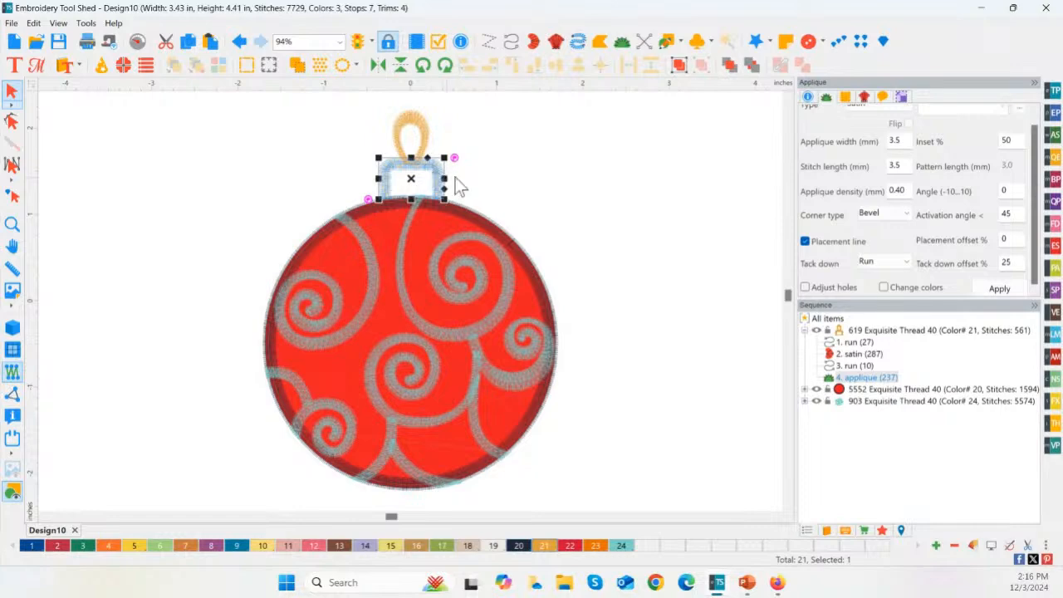
double_click(1012, 141)
click(12, 224)
drag(396, 137, 472, 220)
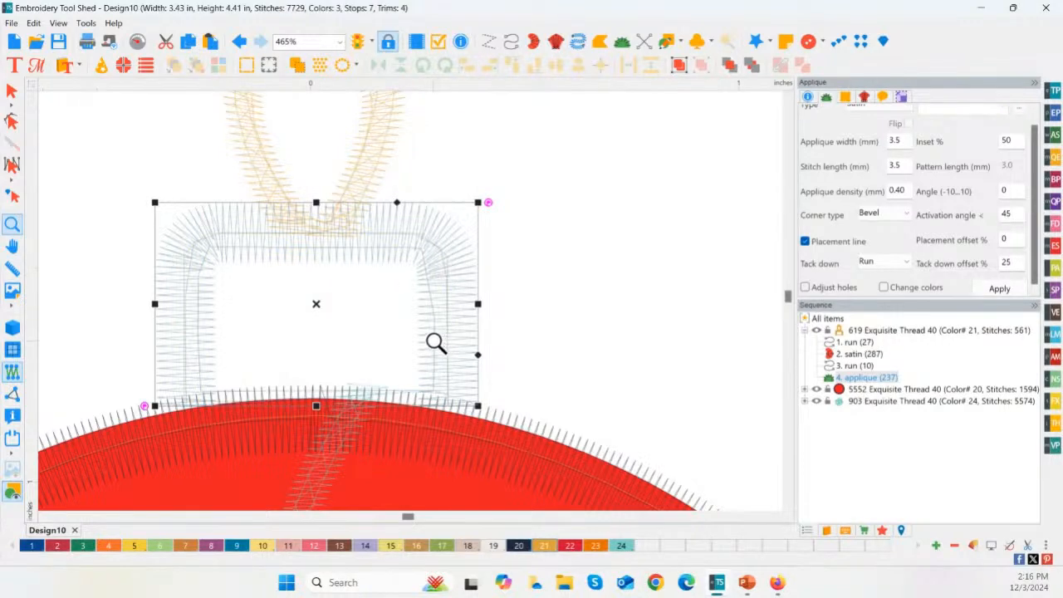
drag(1016, 141, 989, 140)
text(80)
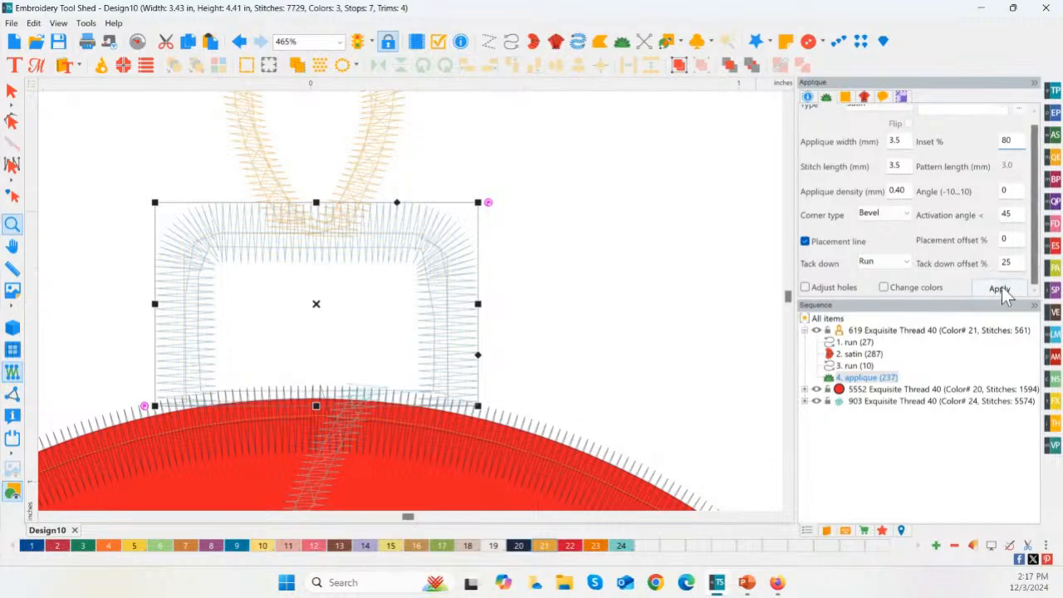
click(999, 288)
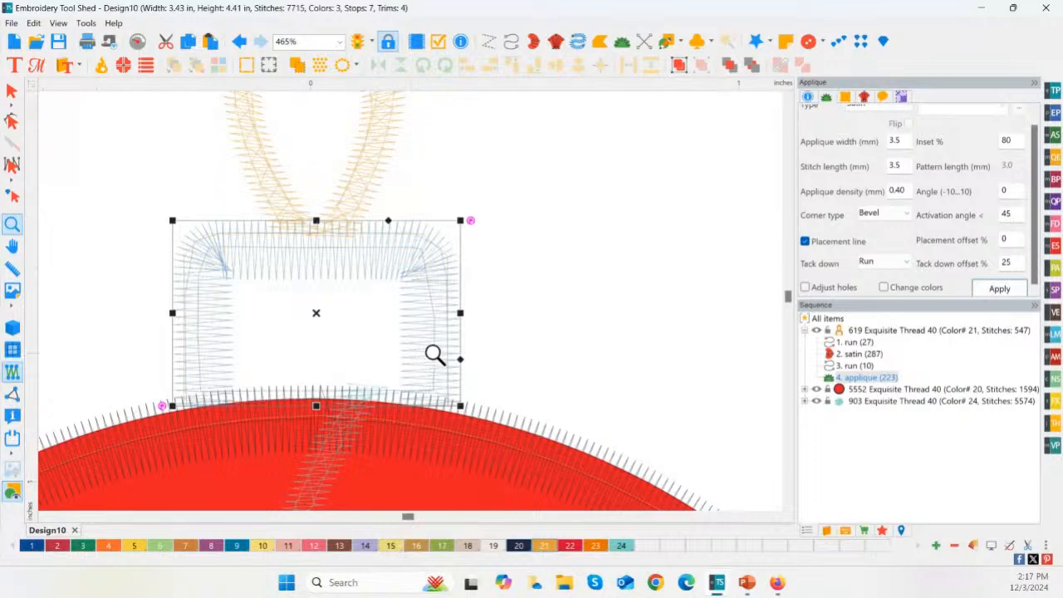
click(12, 226)
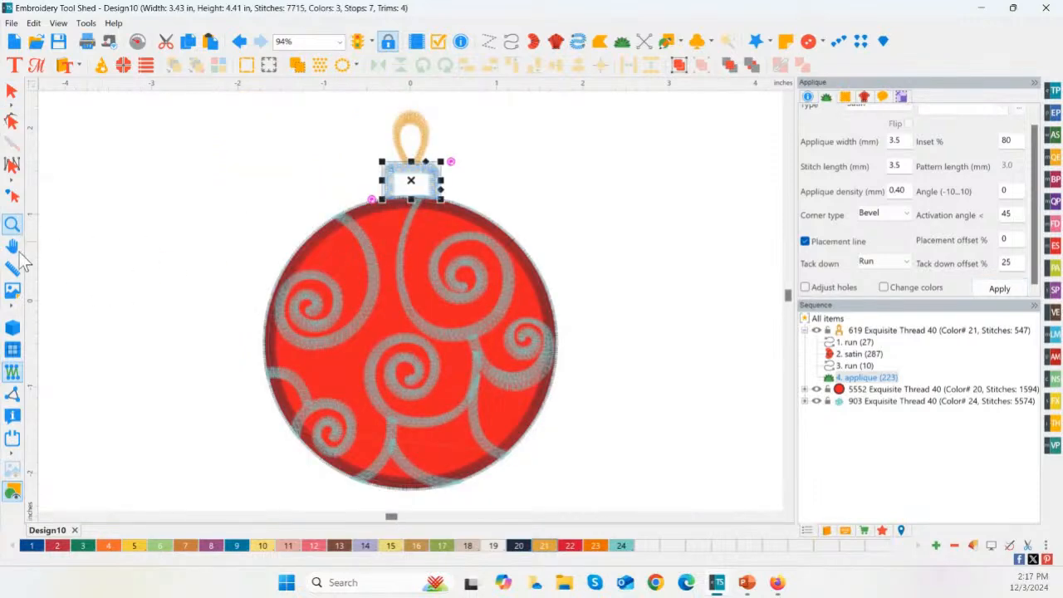
- Turn on the 3D stitch view and deselect the cap
click(15, 329)
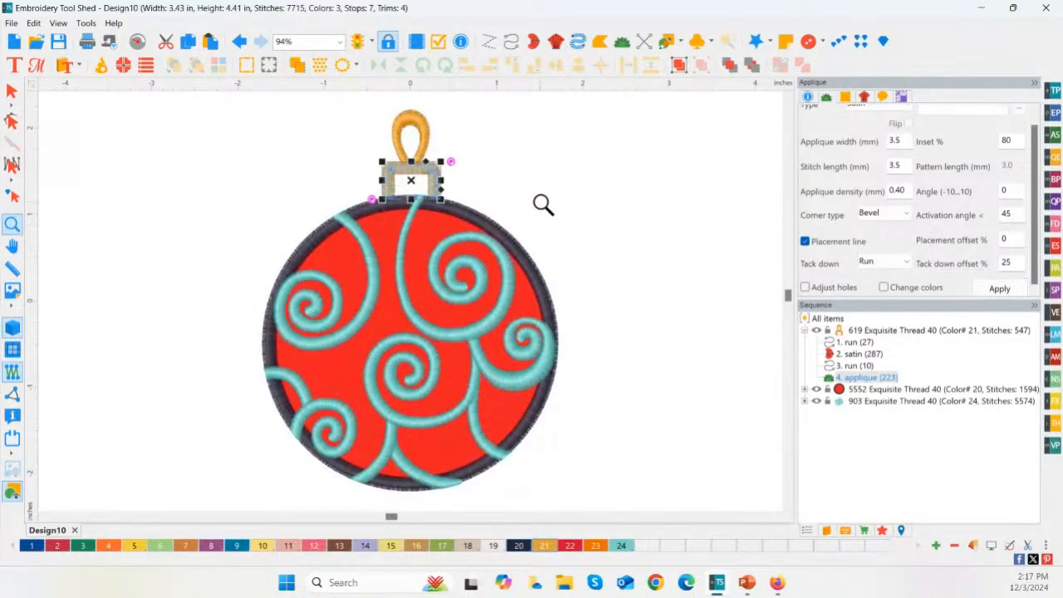
click(10, 93)
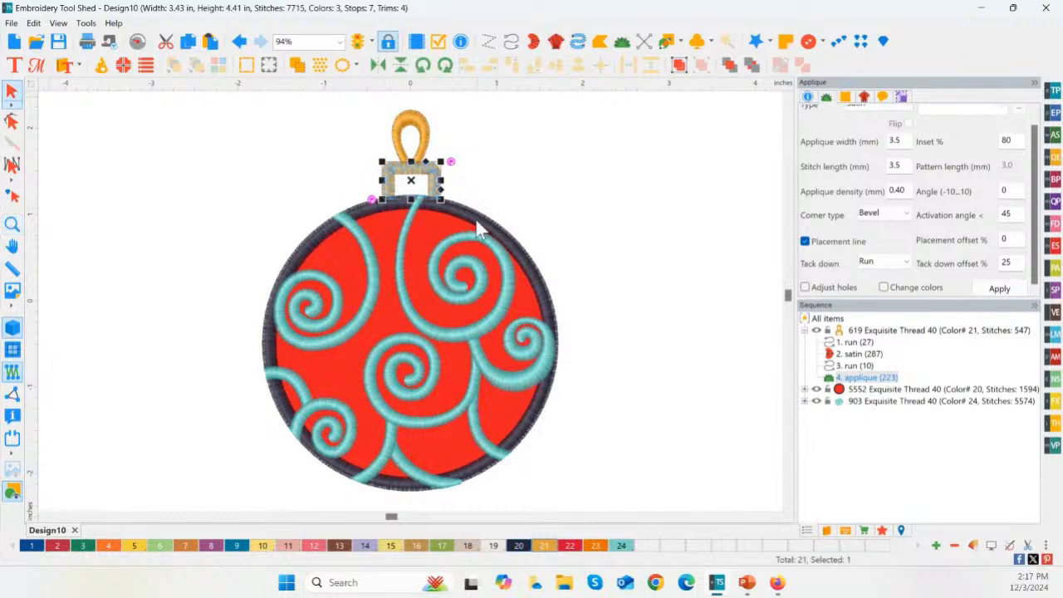
click(543, 185)
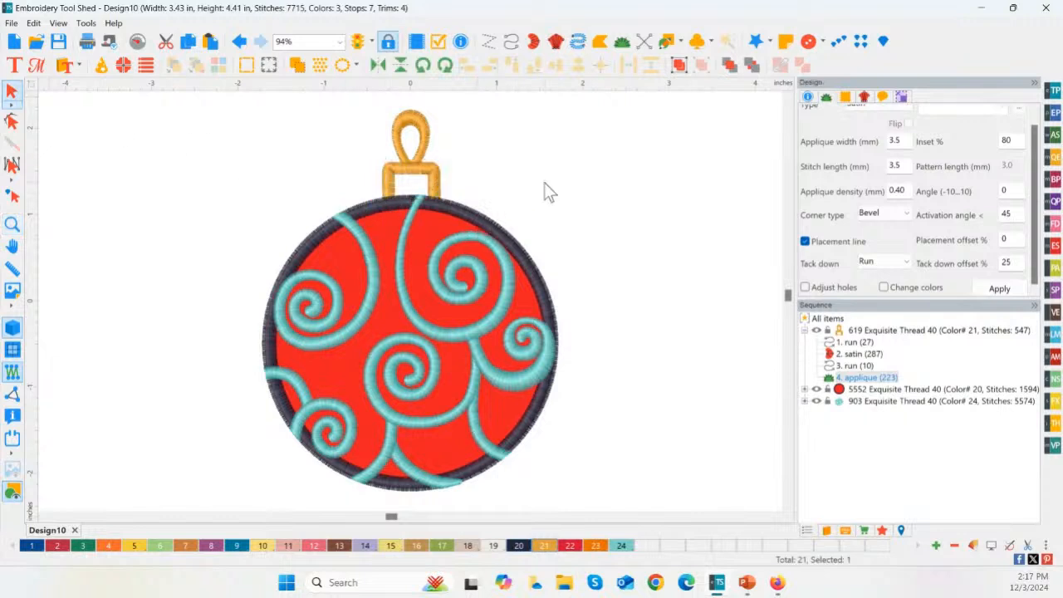
click(471, 220)
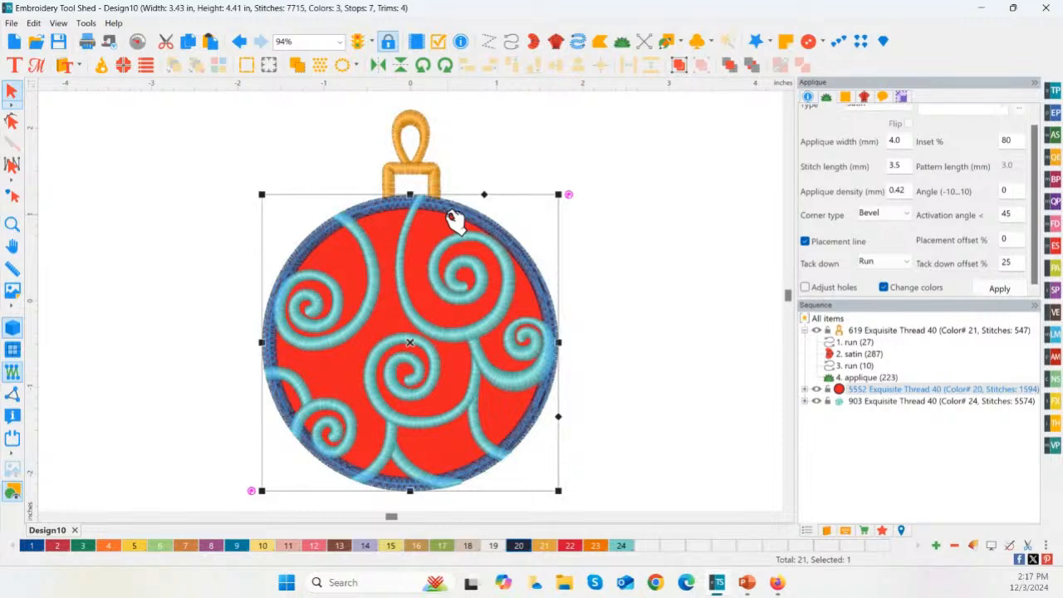
right_click(449, 214)
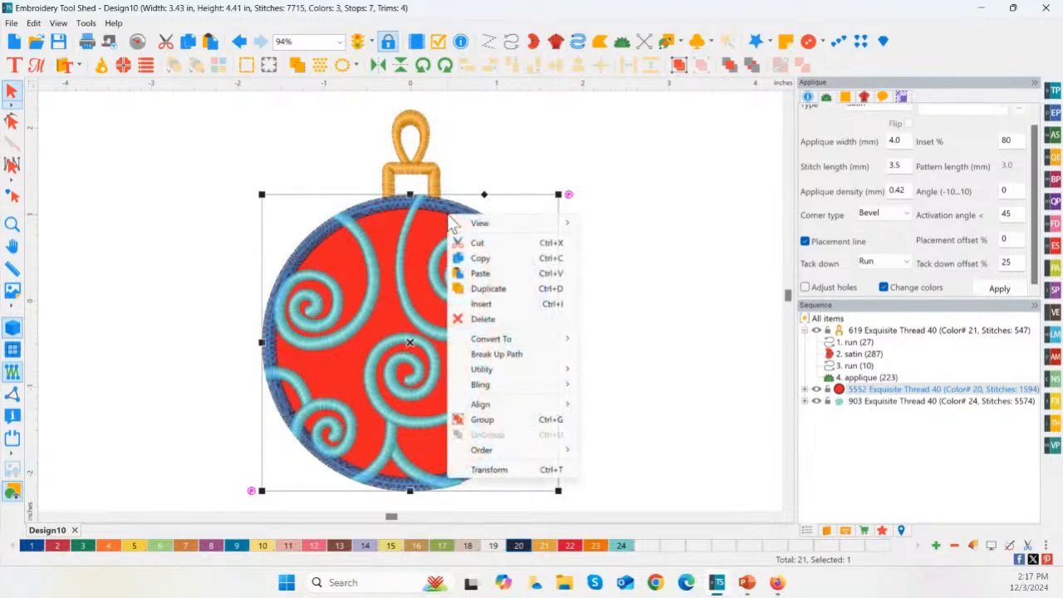
mouse_move(522, 338)
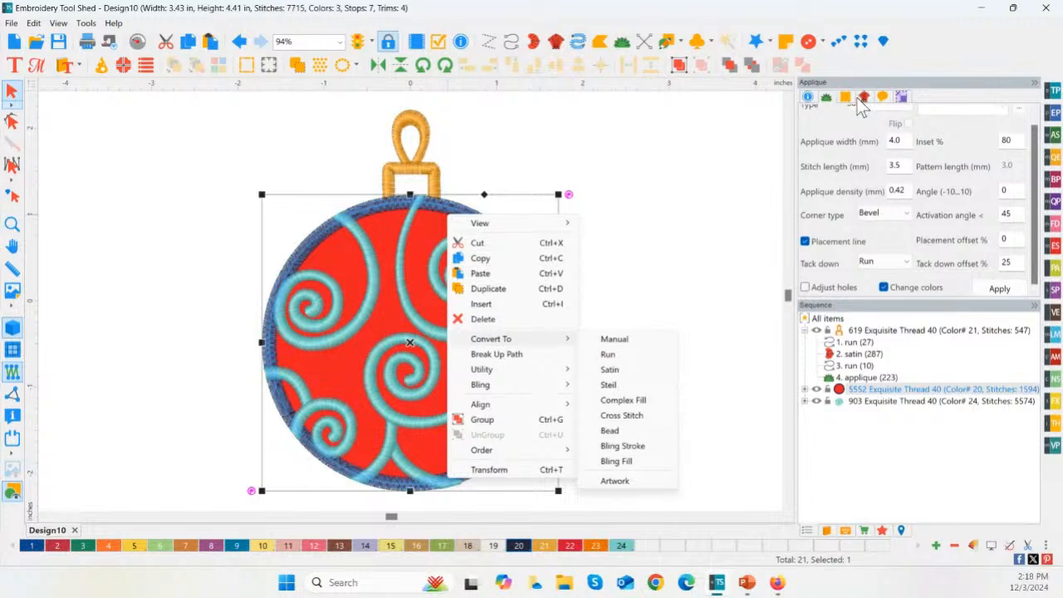
click(674, 247)
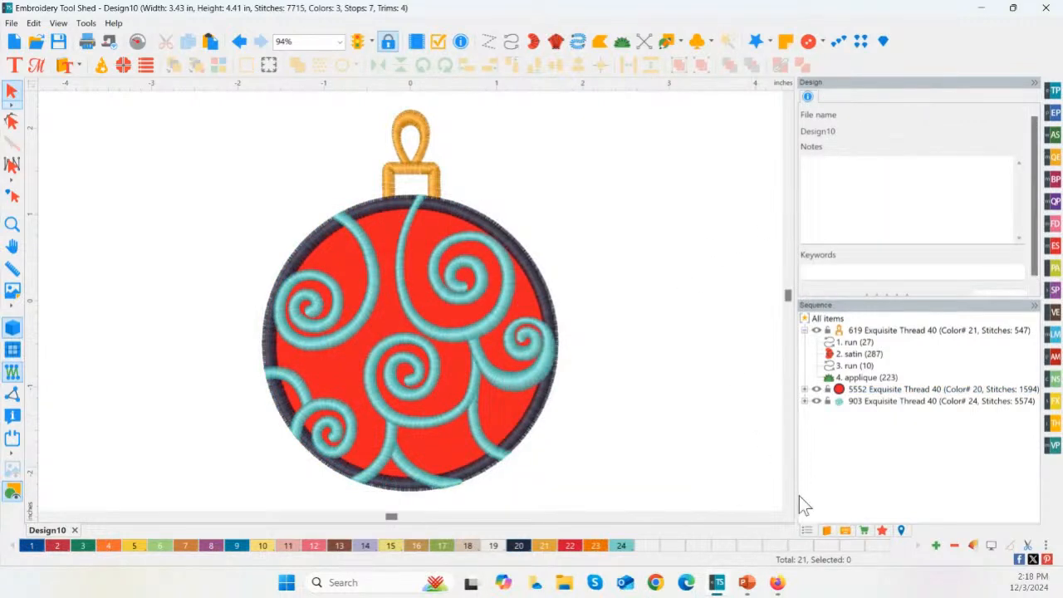
- Convert the bulb's applique to an open grid fill using the fill effects
click(529, 268)
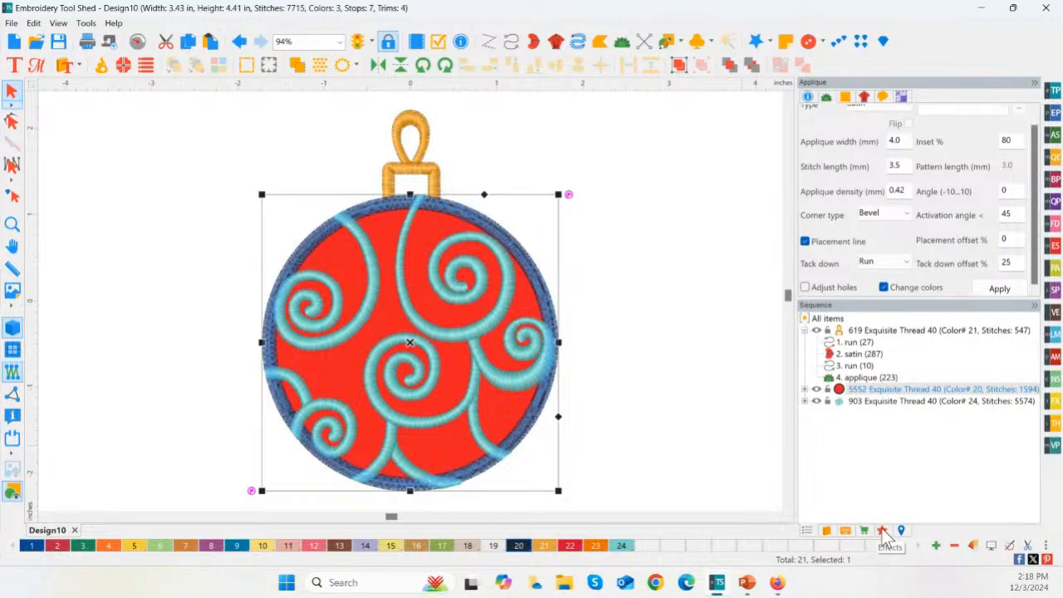
key(ctrl)
key(ctrl)
click(883, 533)
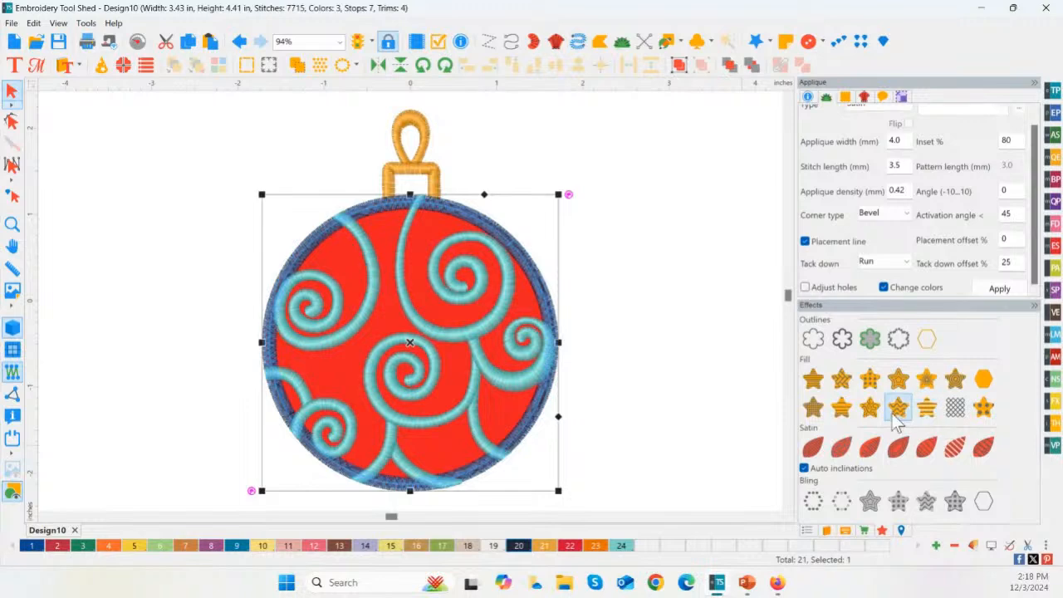
click(818, 411)
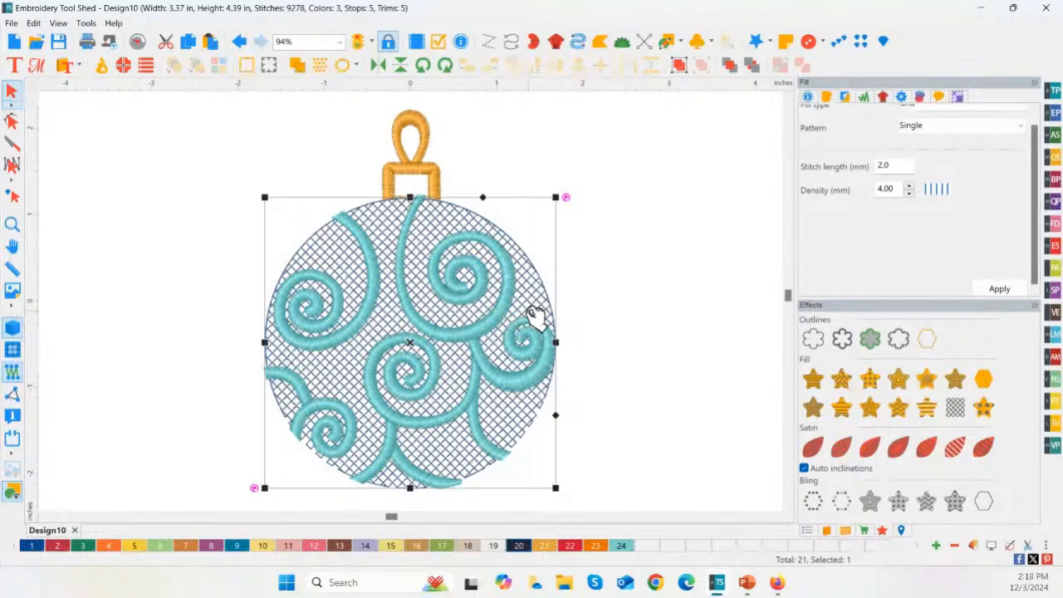
- Set the bulb's grid fill pattern to Double and apply Lace Grid and Border to the bulb
click(982, 132)
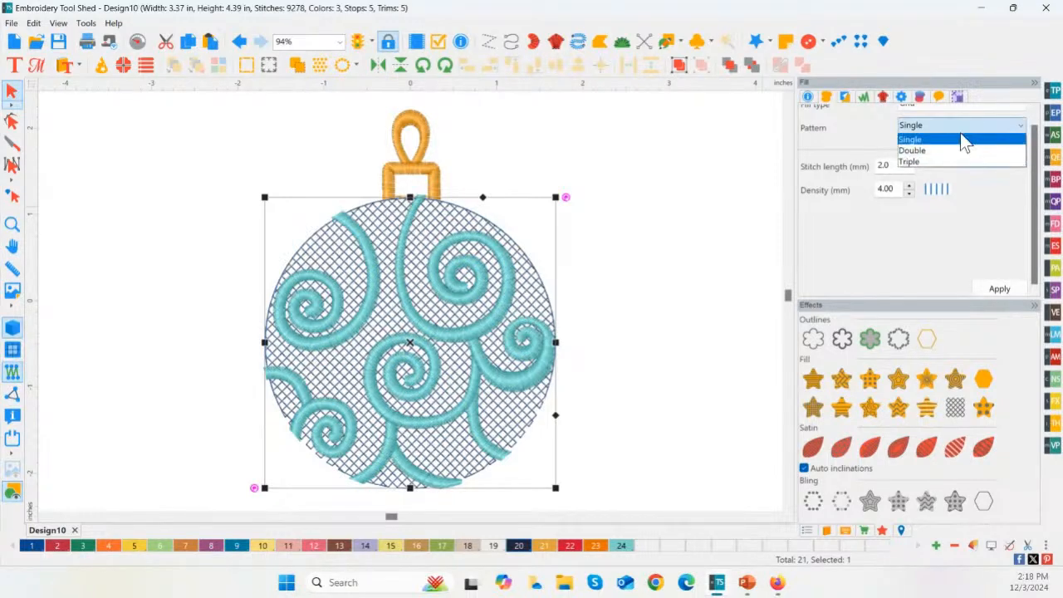
click(931, 151)
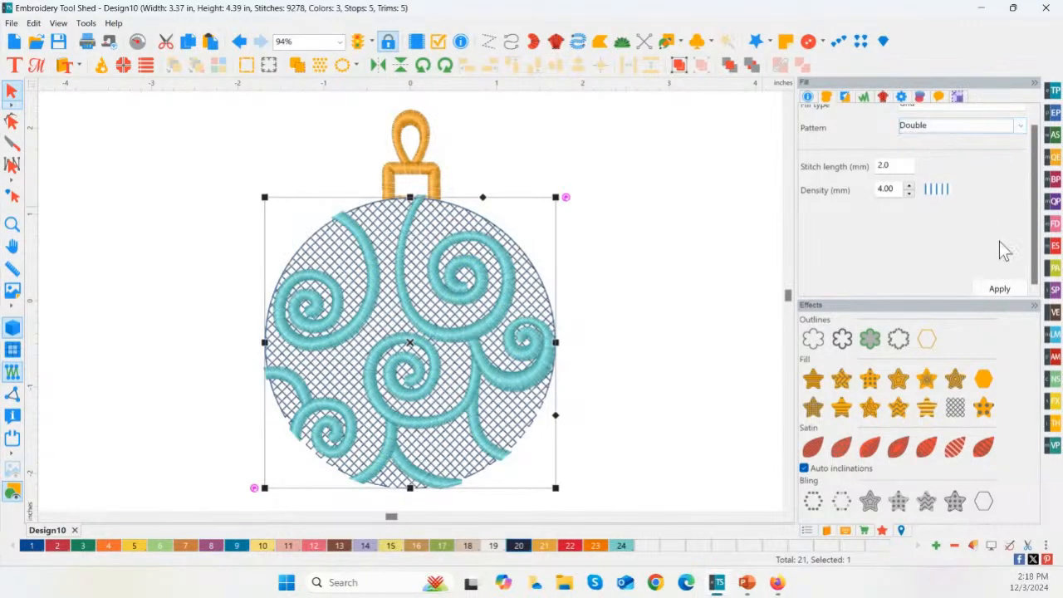
click(1000, 289)
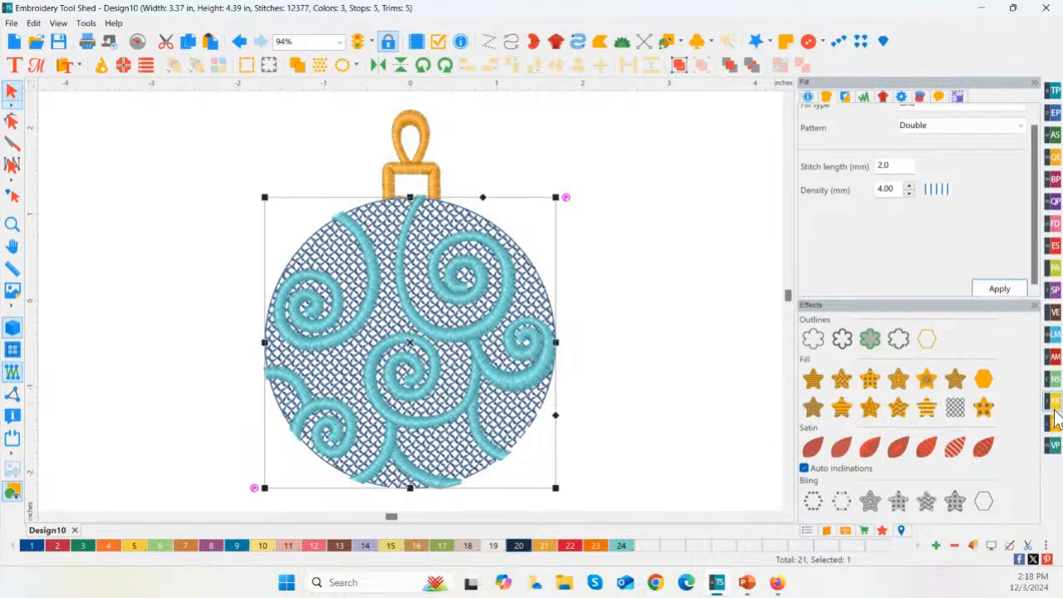
click(1053, 334)
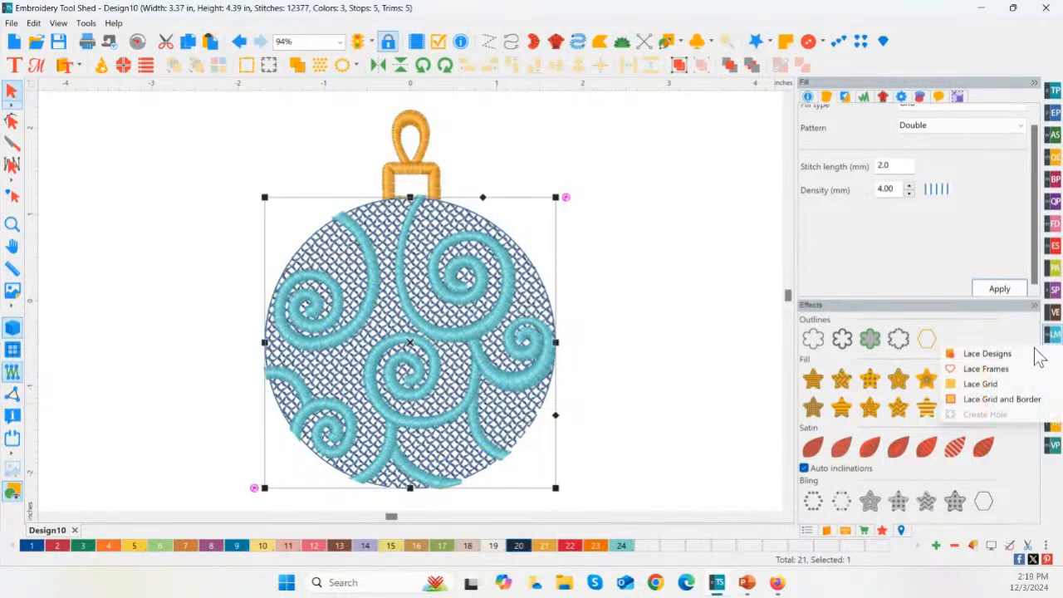
click(1000, 399)
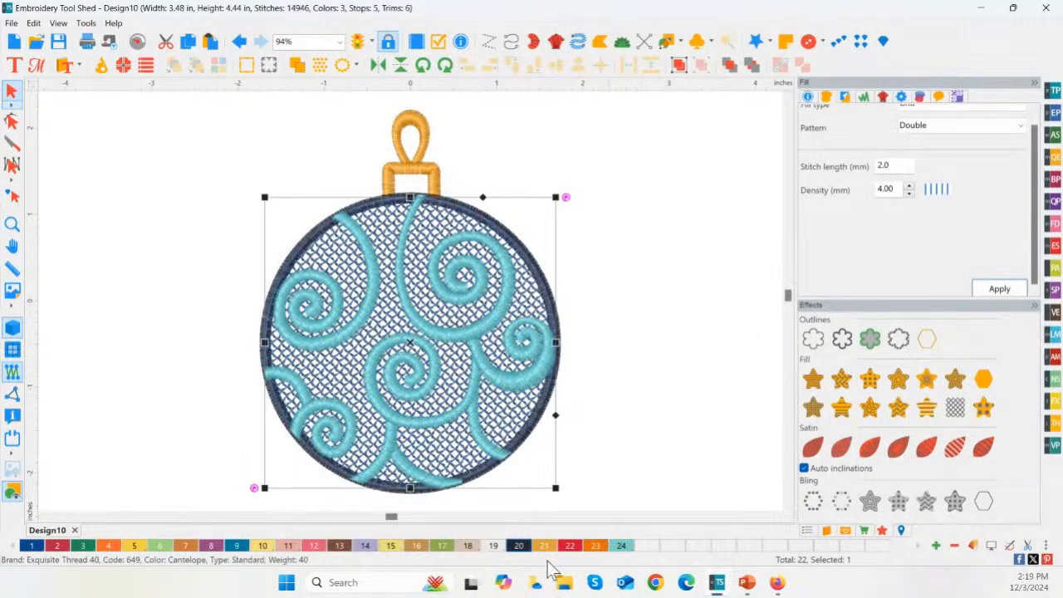
- Recolor the bulb's lace grid and its satin border with thread color 22, Atom Red
click(570, 546)
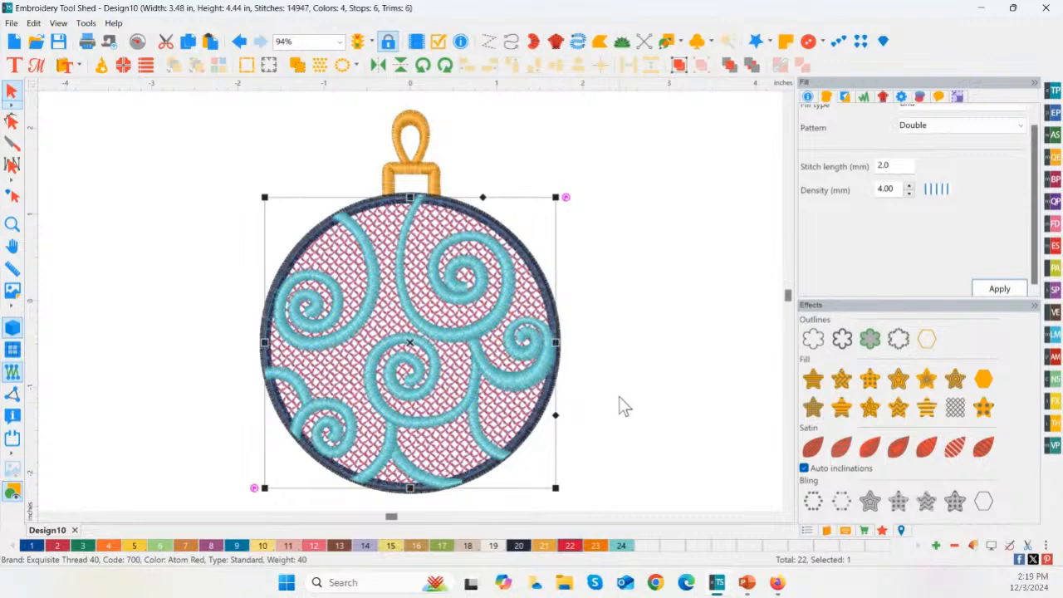
click(568, 330)
click(558, 324)
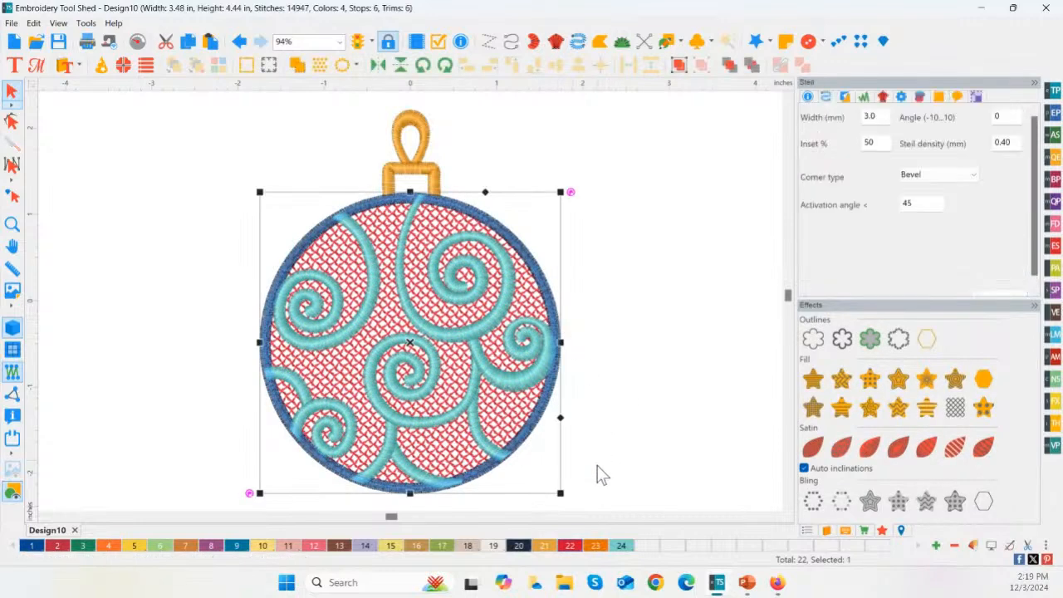
click(570, 546)
click(642, 382)
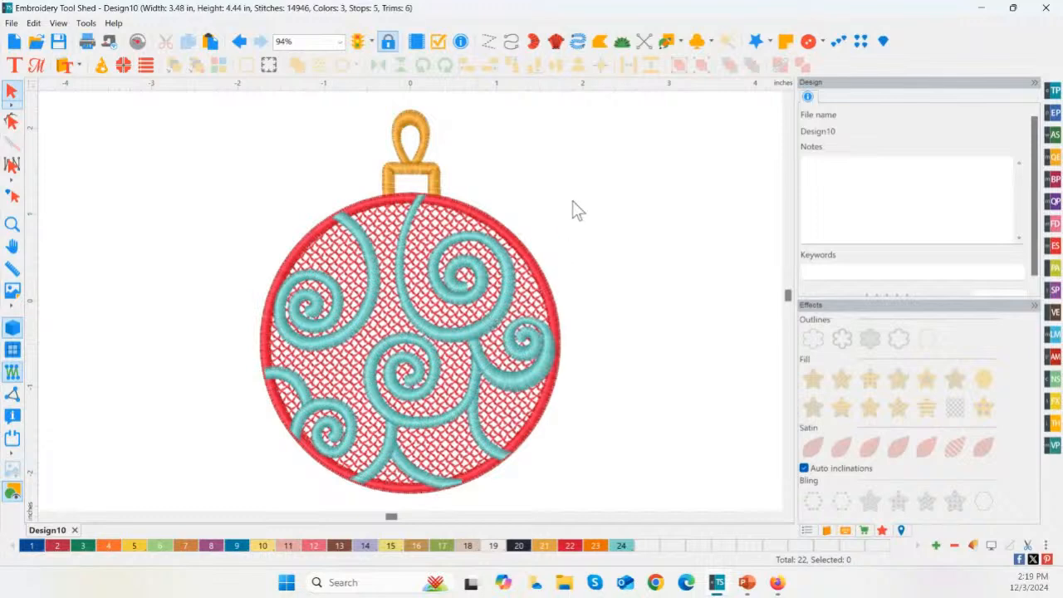
- Convert the ornament cap's applique into lace with the Lace Grid and Border option
click(437, 195)
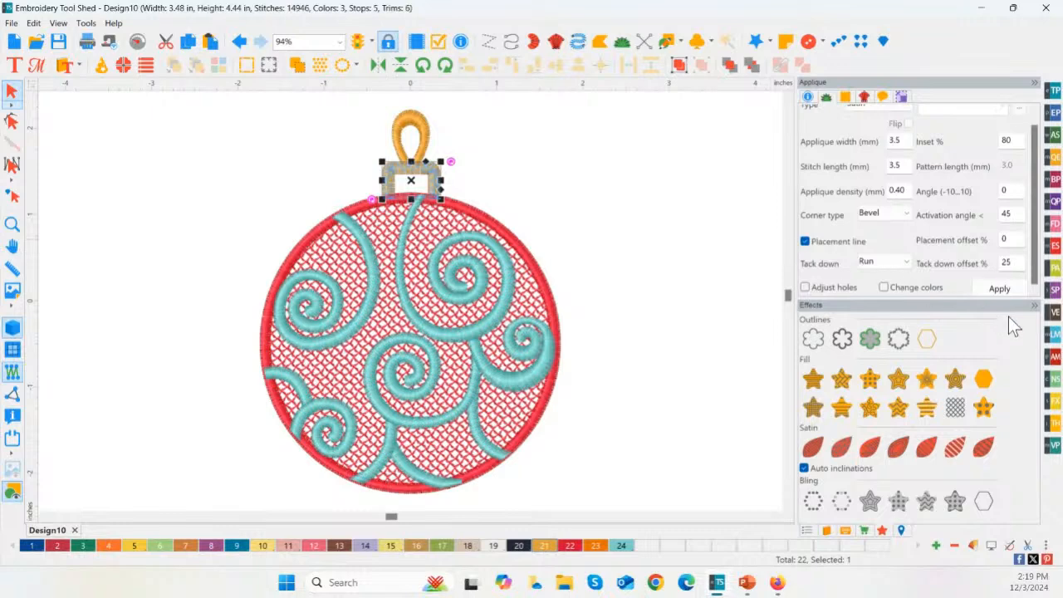
click(1056, 343)
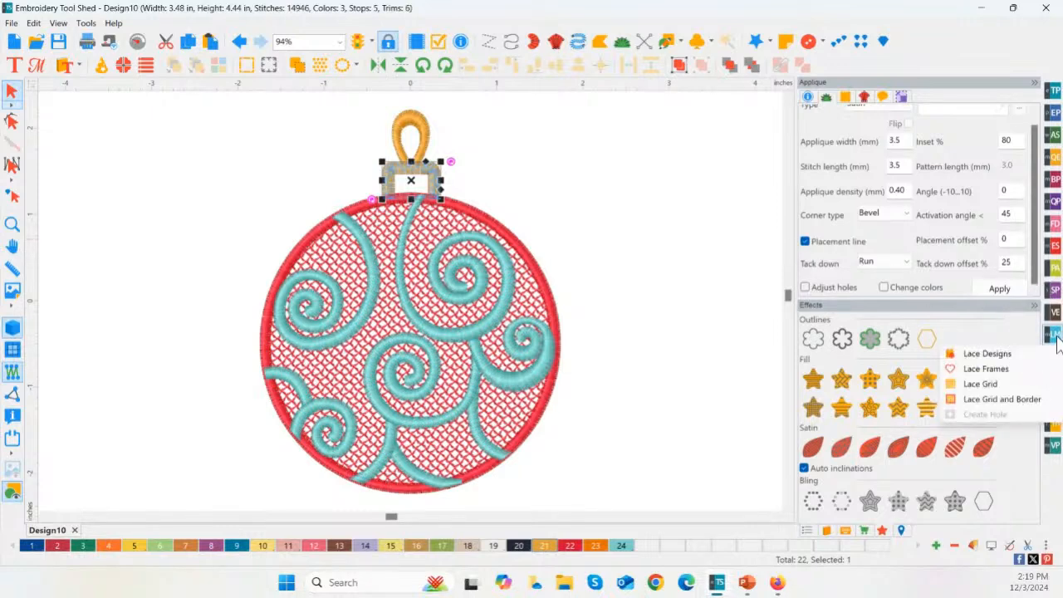
click(978, 400)
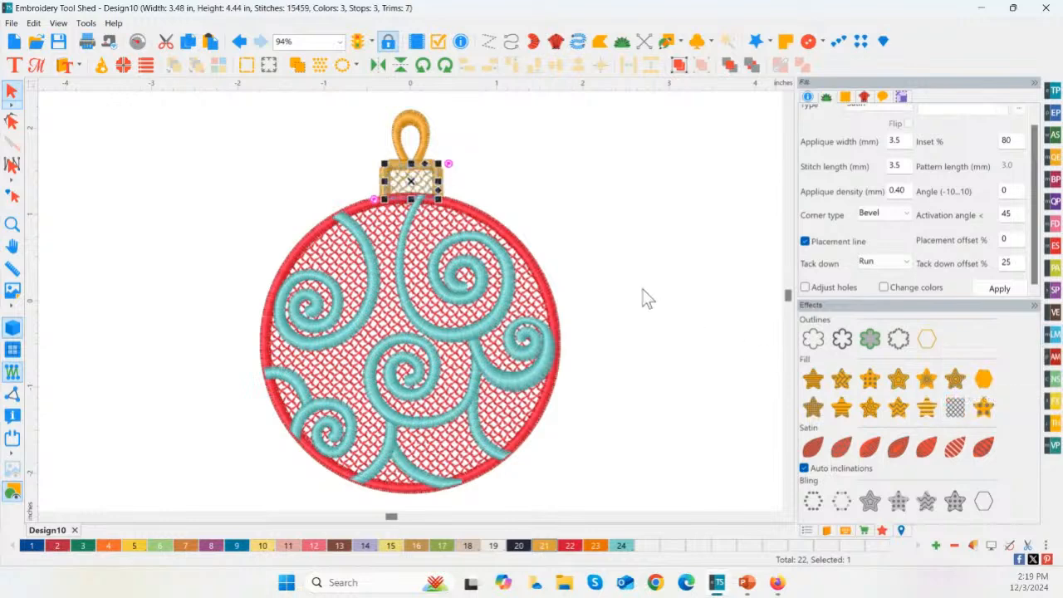
click(612, 243)
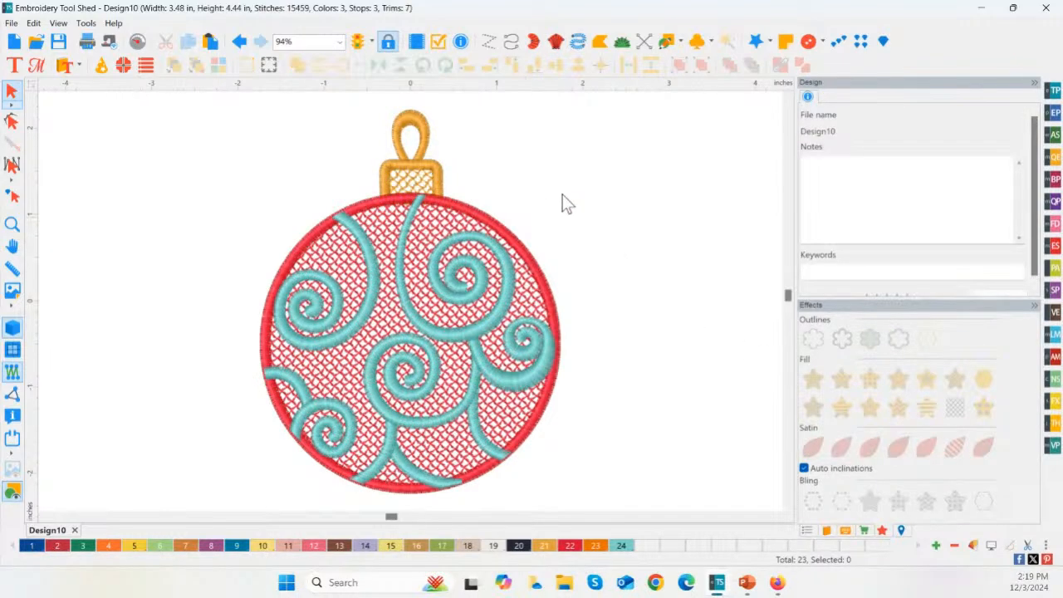
click(536, 298)
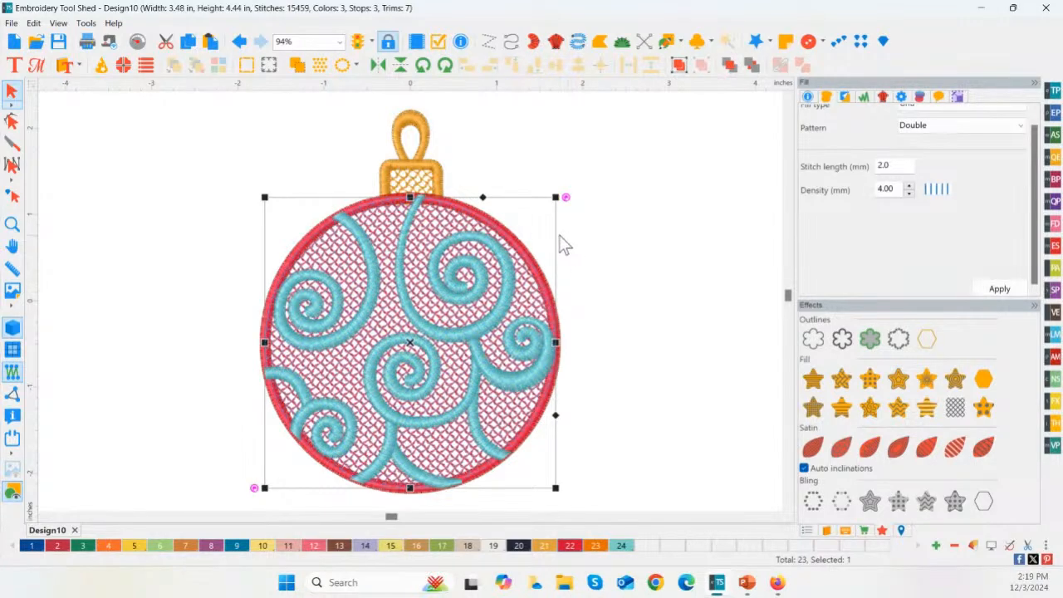
click(601, 229)
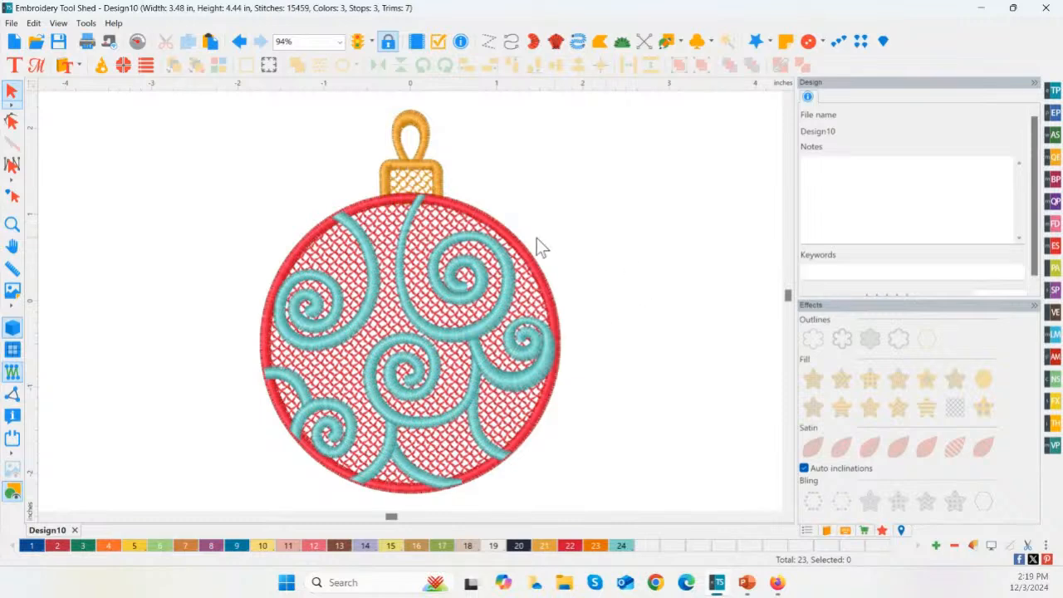
click(400, 243)
click(395, 238)
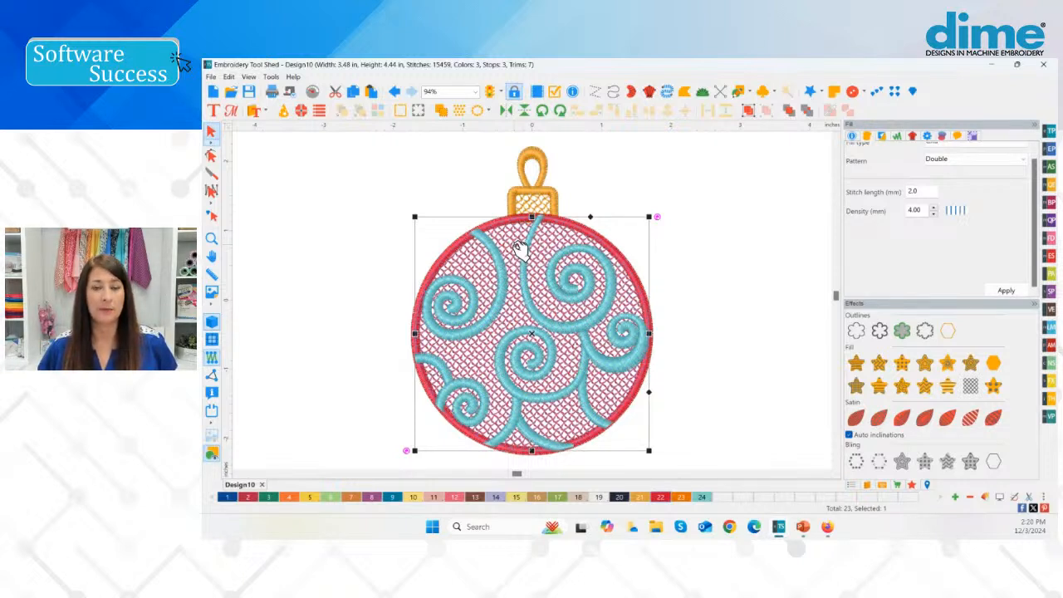
key(alt)
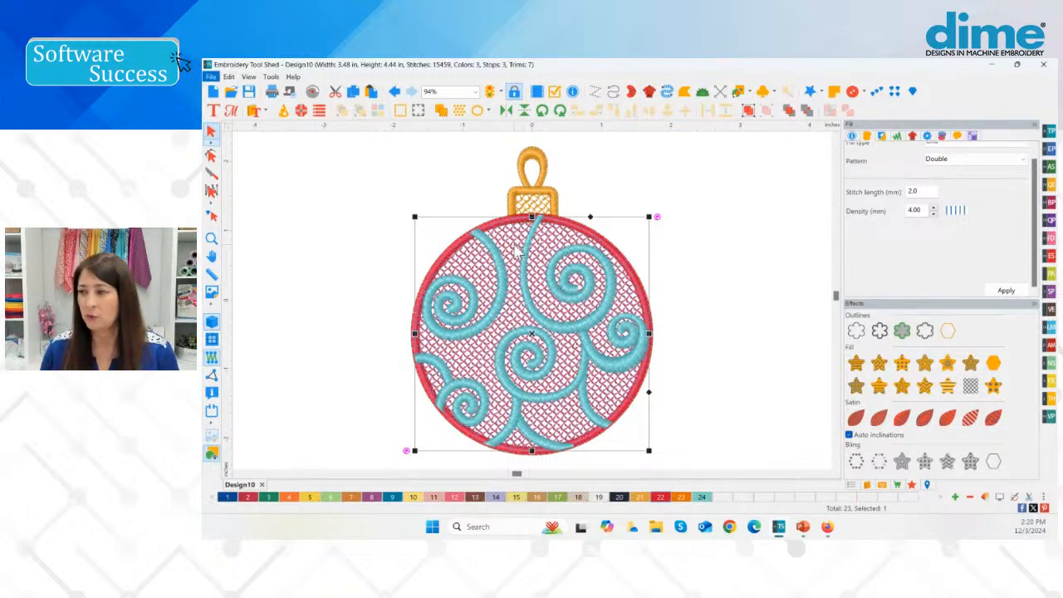
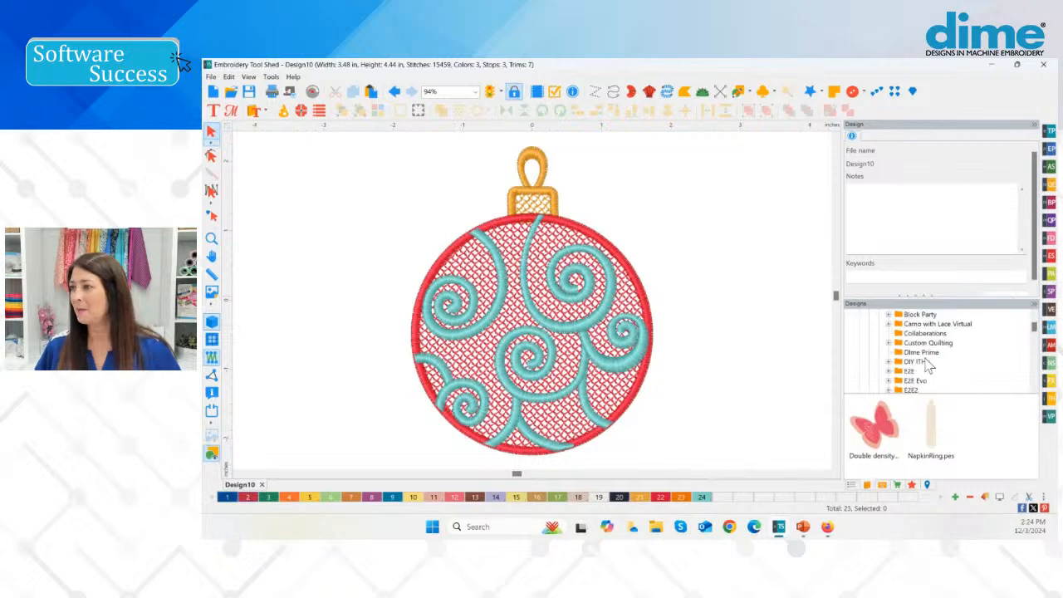
- Open the design FSEmb Ideas.c2s from the Freestanding folder inside Software Success
click(920, 355)
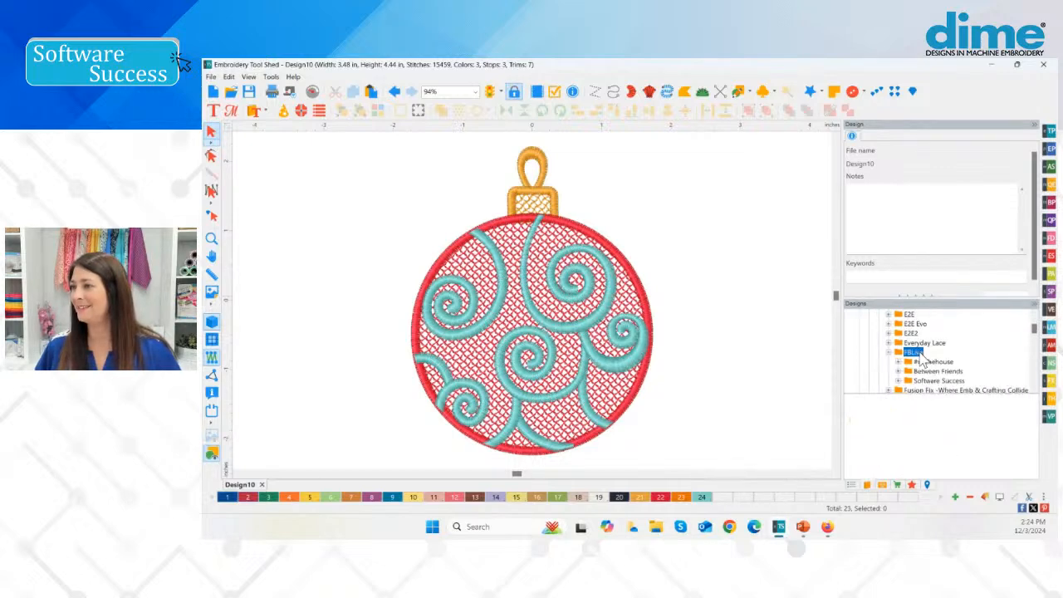
click(933, 379)
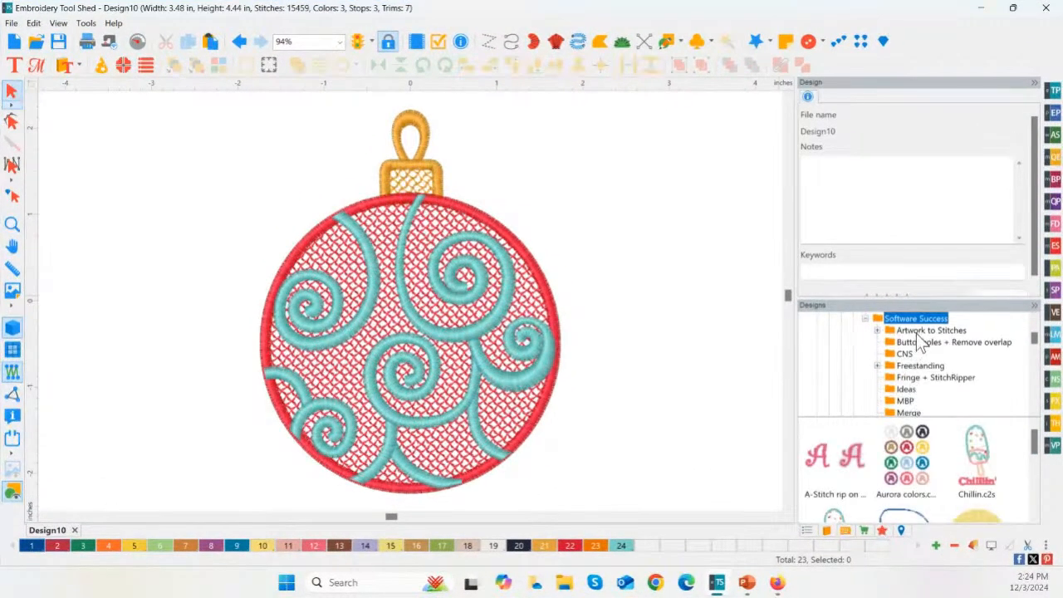
click(932, 330)
click(936, 343)
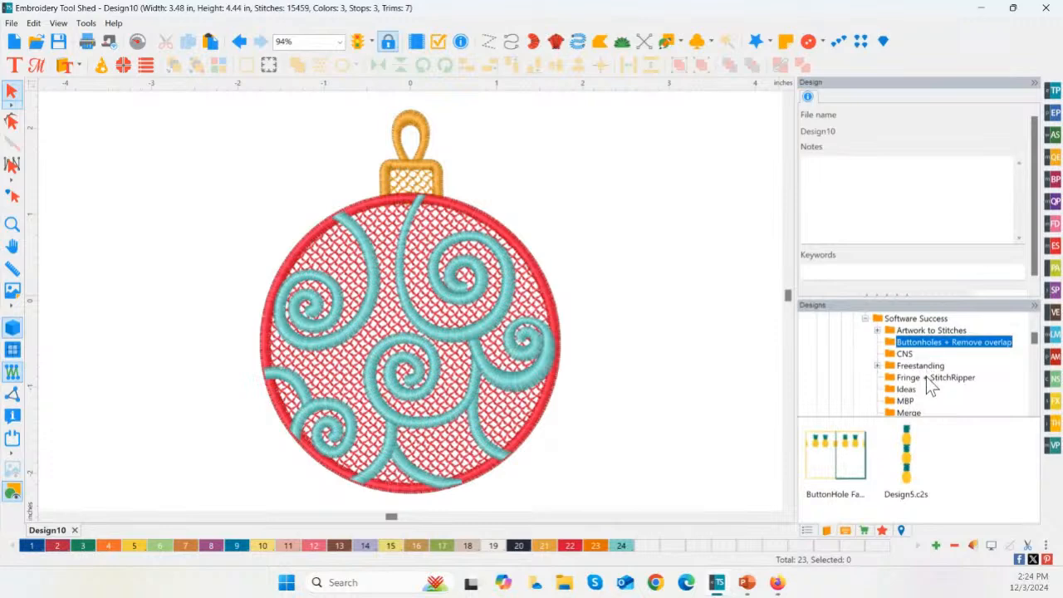
click(928, 367)
double_click(929, 369)
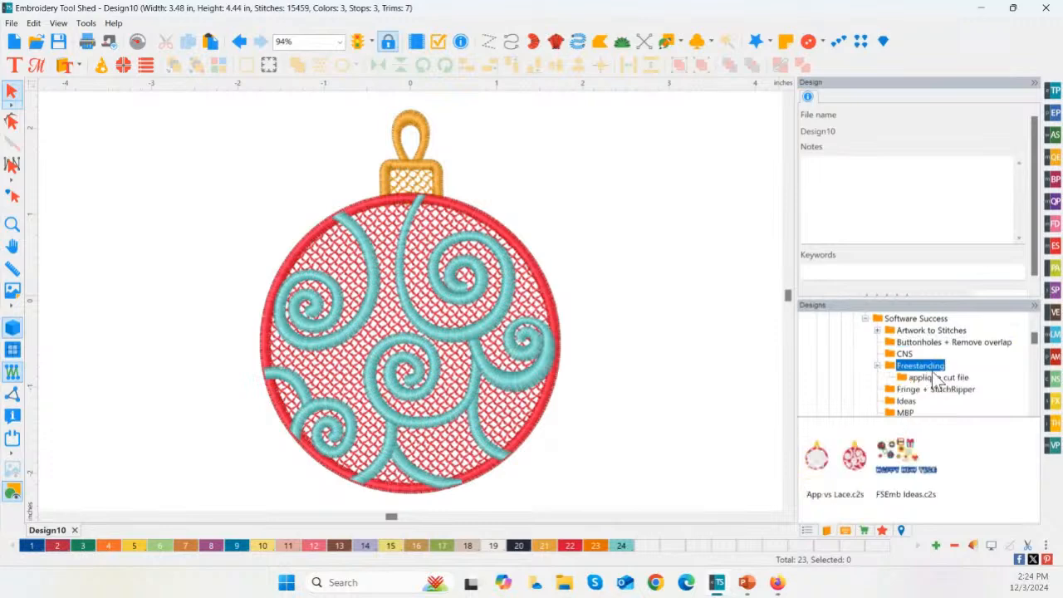
click(912, 468)
double_click(913, 466)
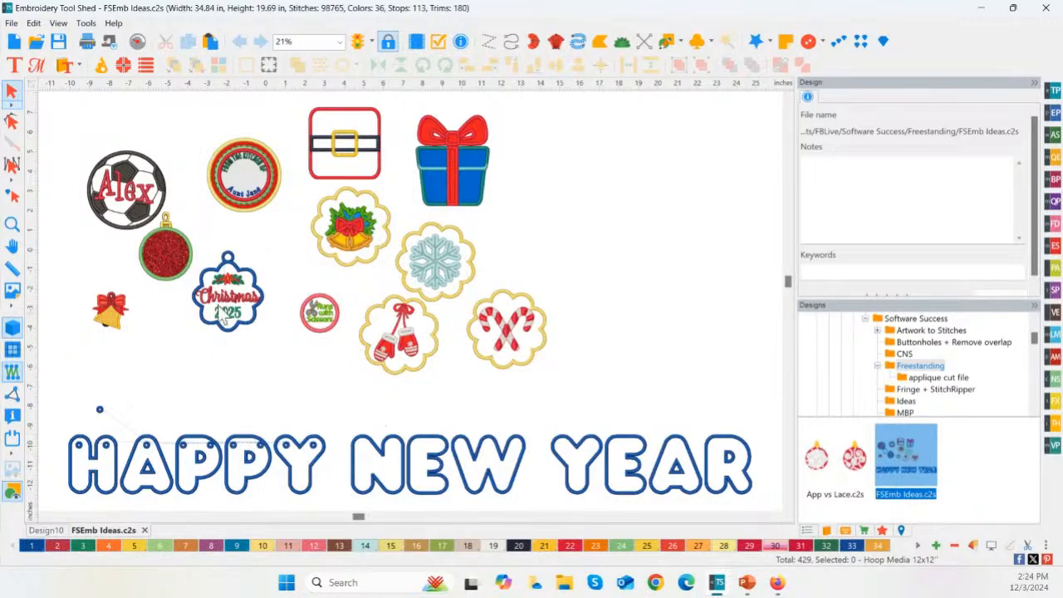
- Examine the soccer ball design and the round "From the Kitchen Of" label up close
click(12, 224)
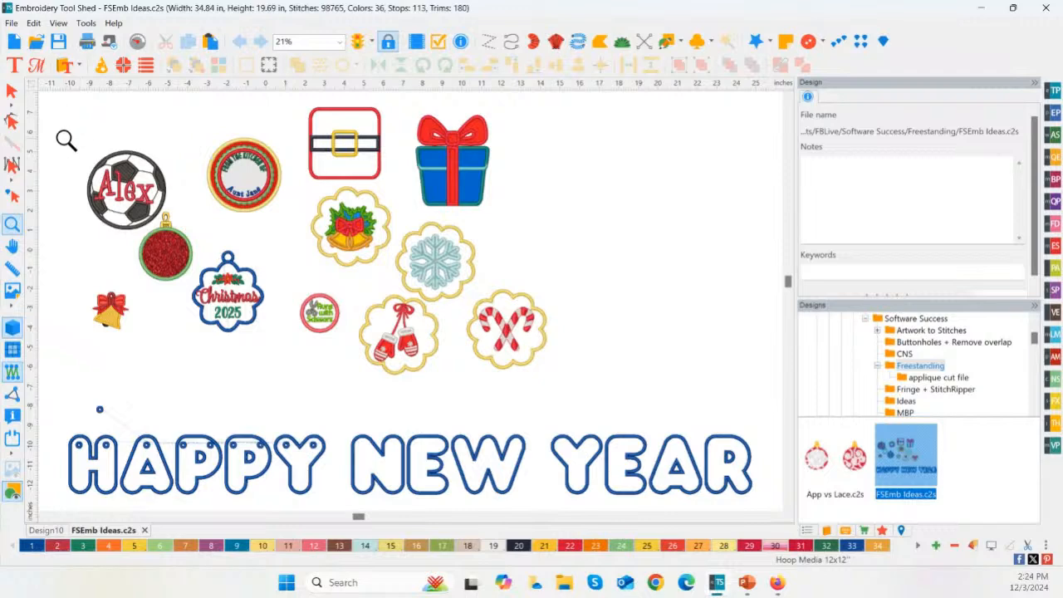
click(66, 139)
drag(83, 144, 299, 344)
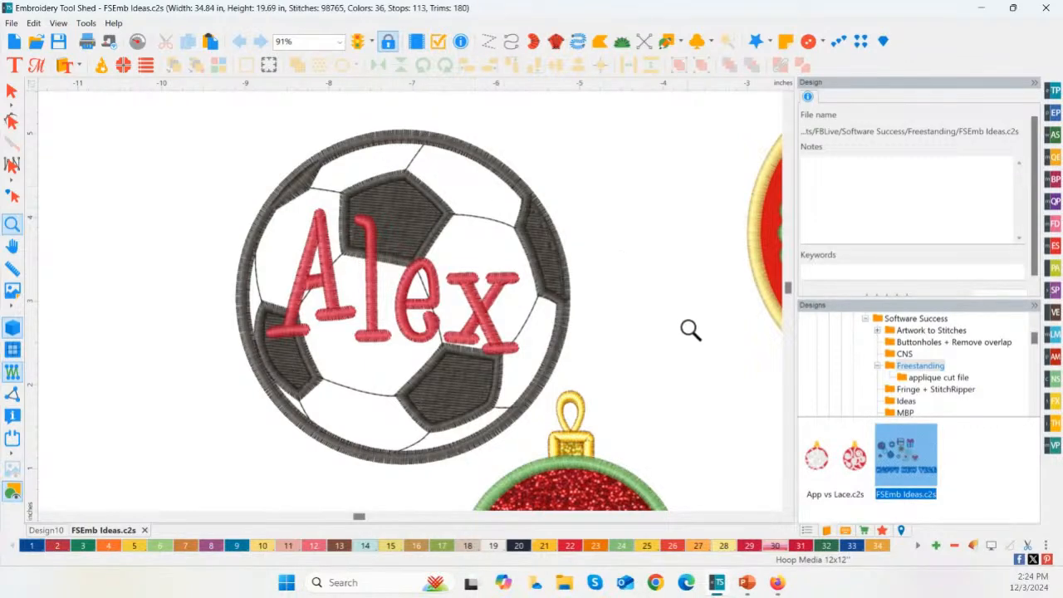
key(space)
drag(692, 318, 361, 251)
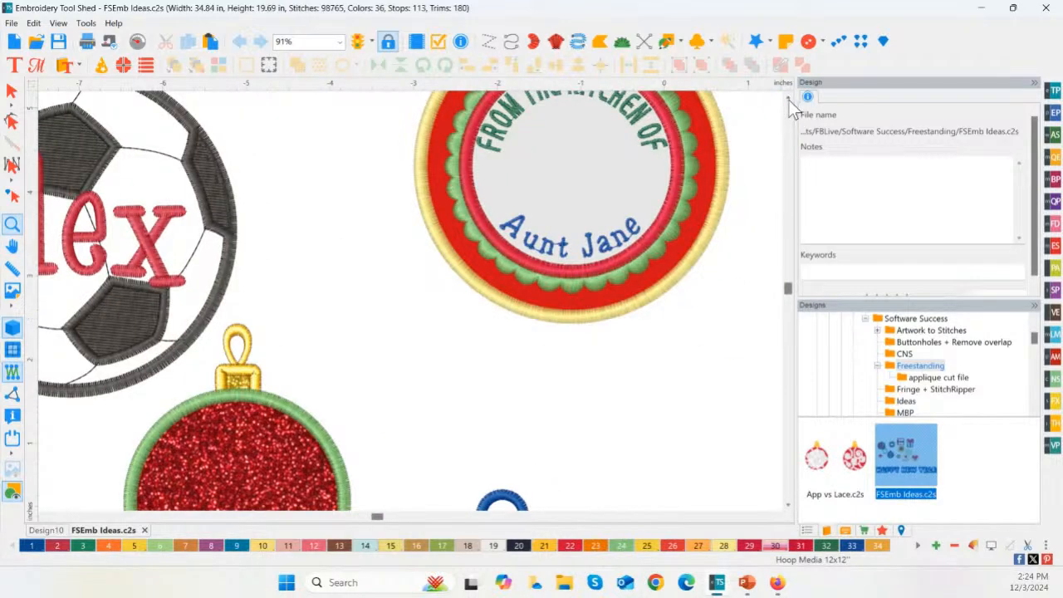
scroll(792, 108, up, 3)
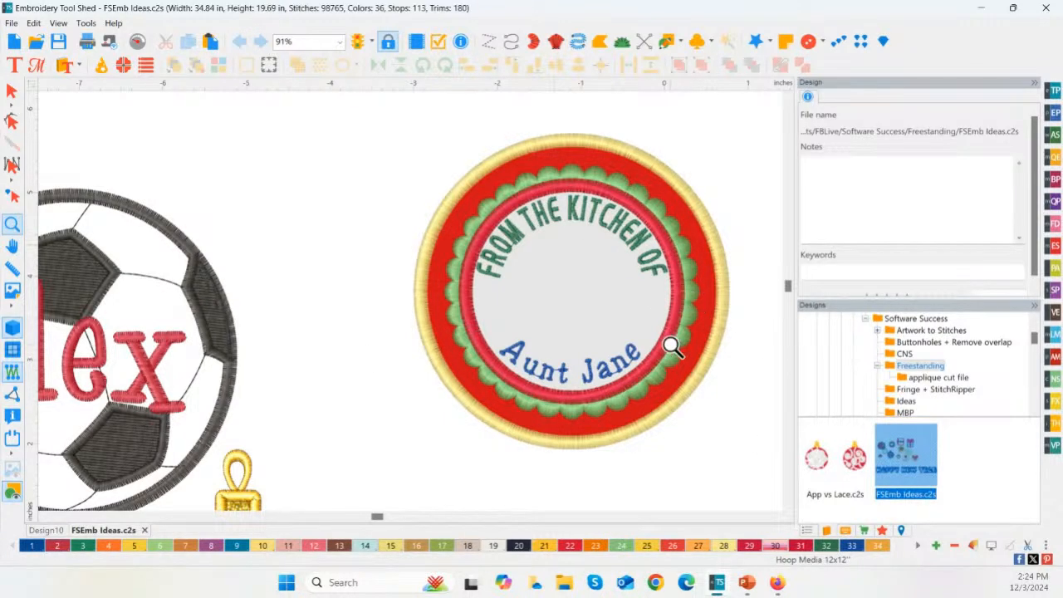
key(p)
drag(686, 366, 437, 358)
scroll(438, 354, down, 4)
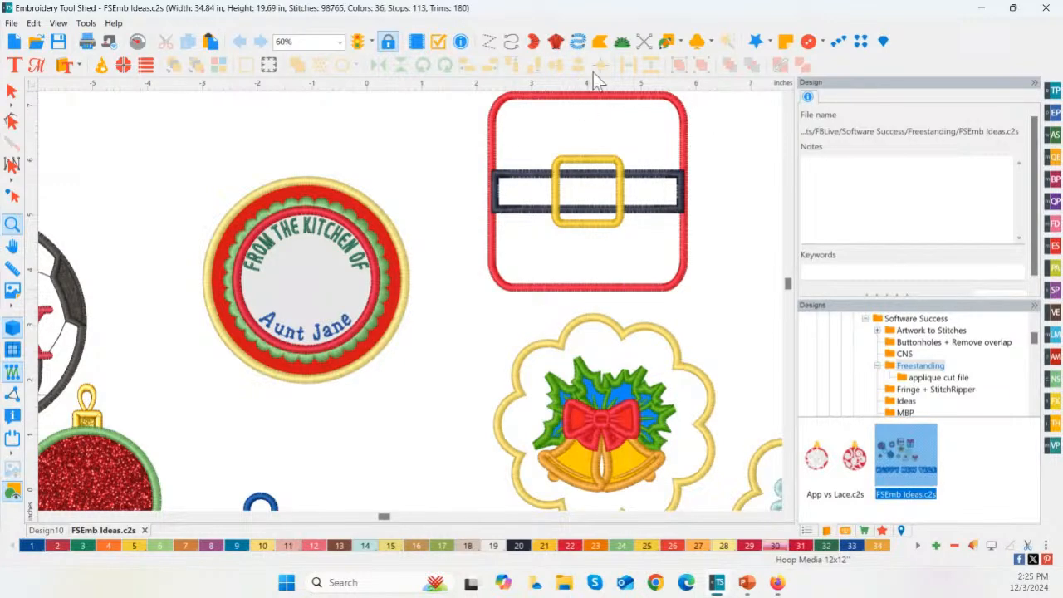
- Examine the rounded square belt-buckle design and the scalloped bells design, and review the available artwork shapes
click(681, 45)
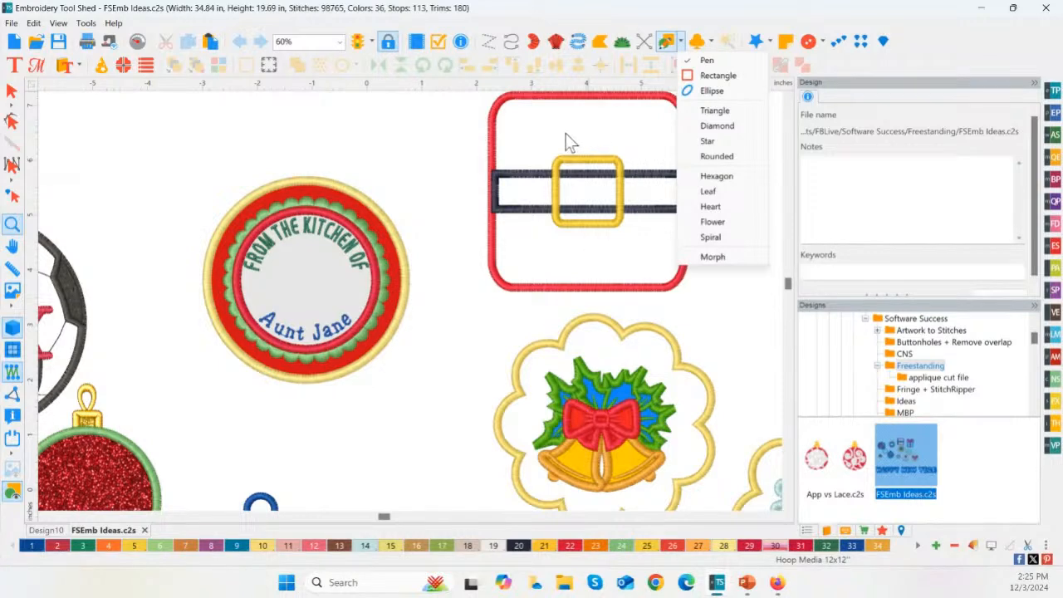
click(586, 241)
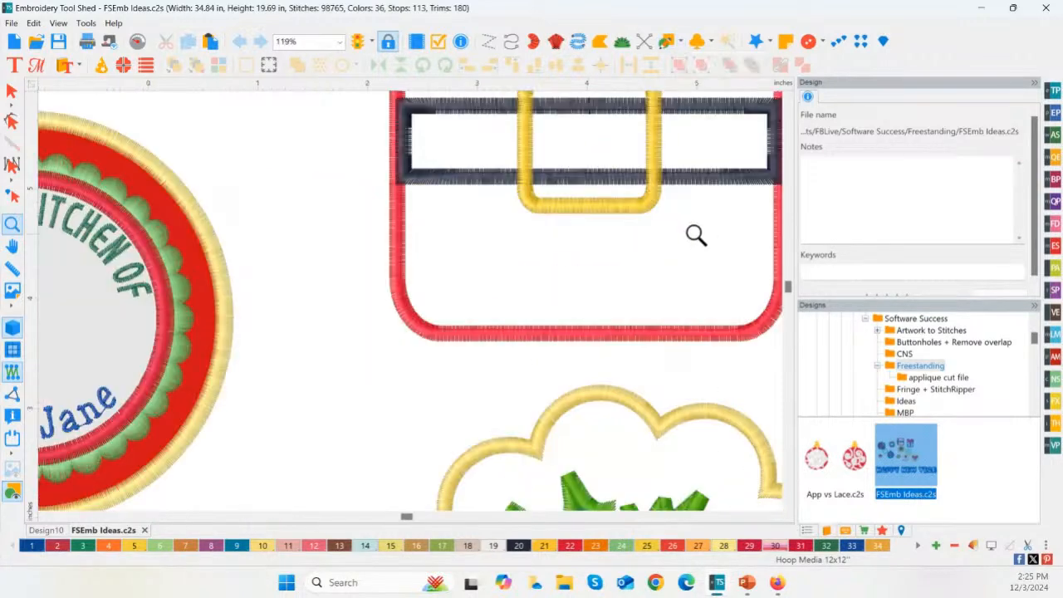
scroll(654, 239, down, 2)
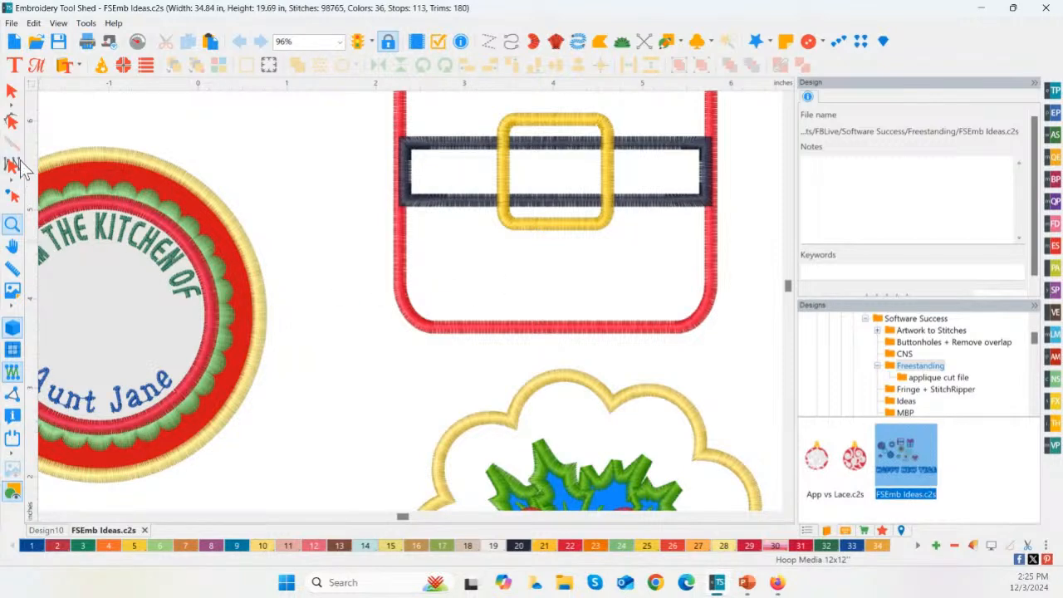
click(347, 337)
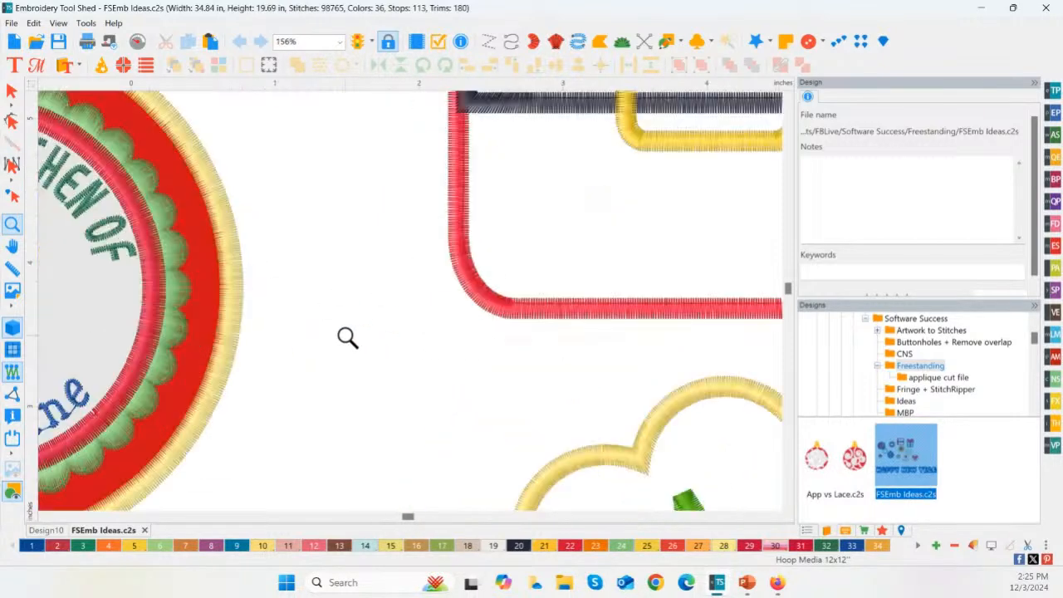
click(353, 337)
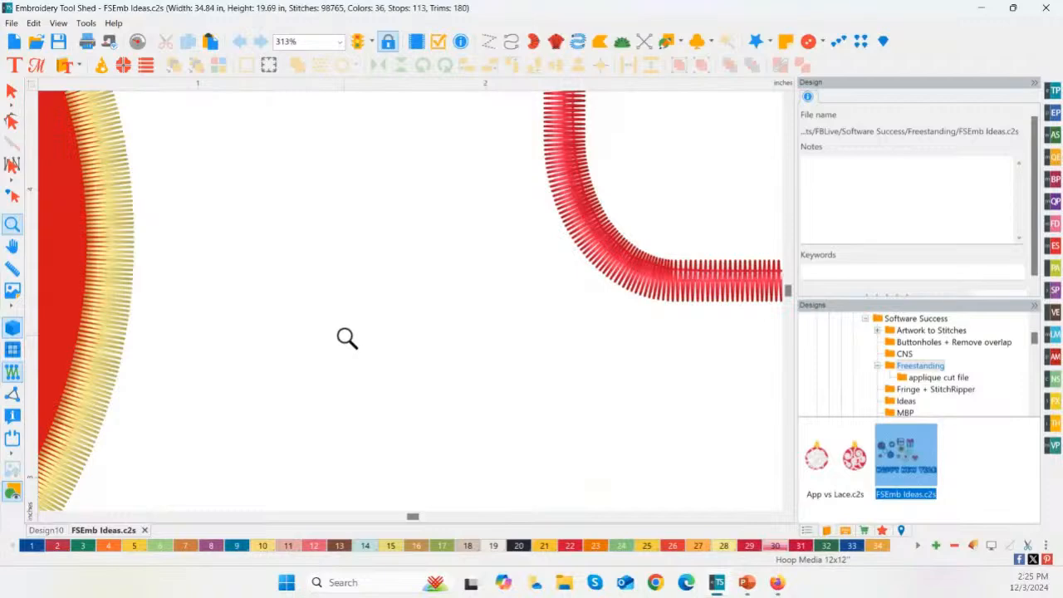
right_click(349, 338)
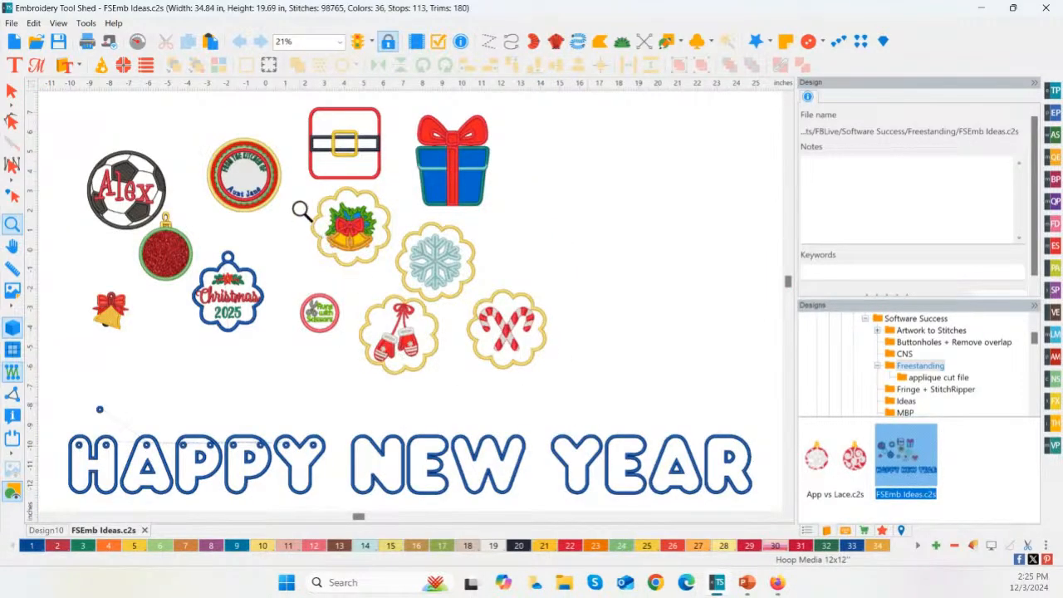
click(295, 174)
drag(296, 177, 519, 370)
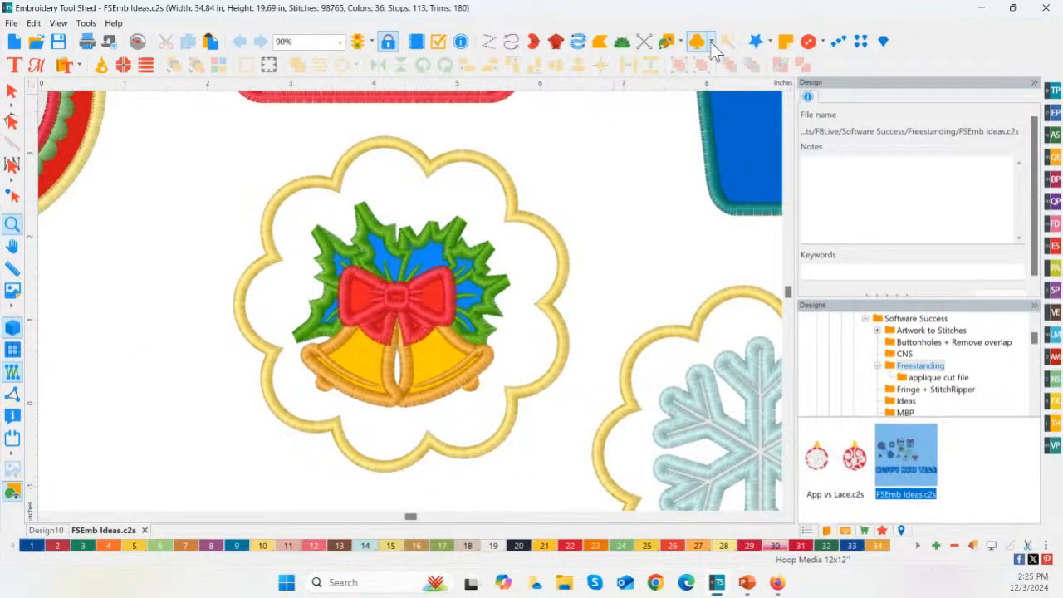
click(680, 40)
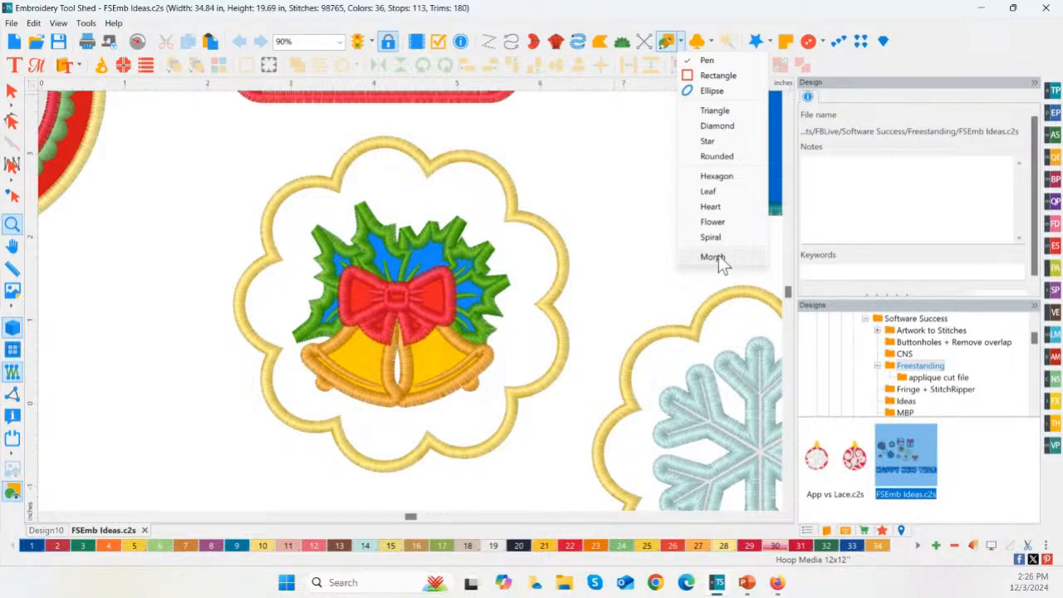
double_click(14, 227)
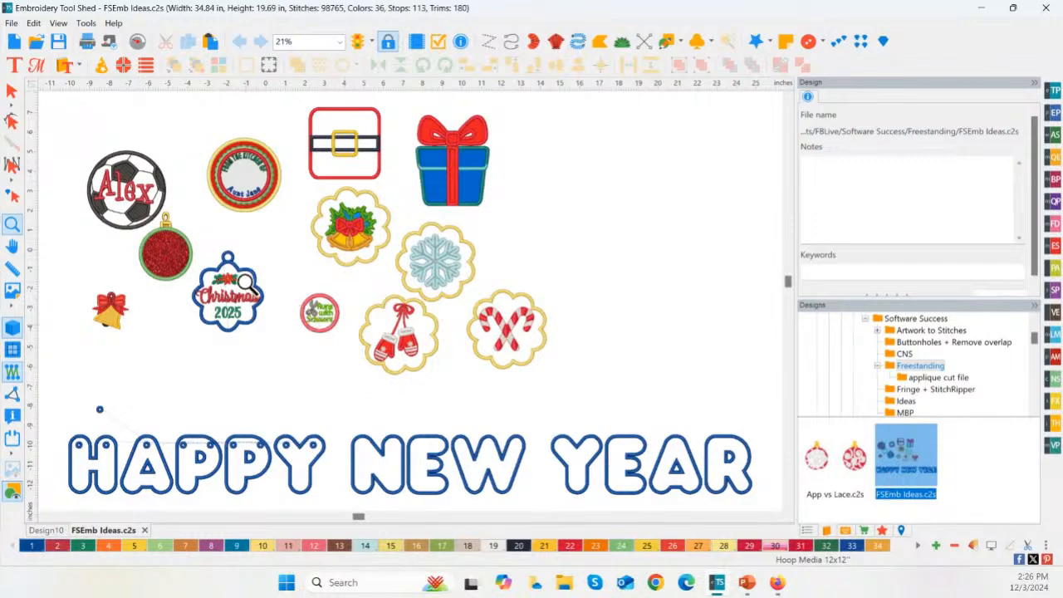
- Examine the scalloped Christmas 2025 ornament and the round Runs with Scissors patch up close
drag(184, 246, 286, 357)
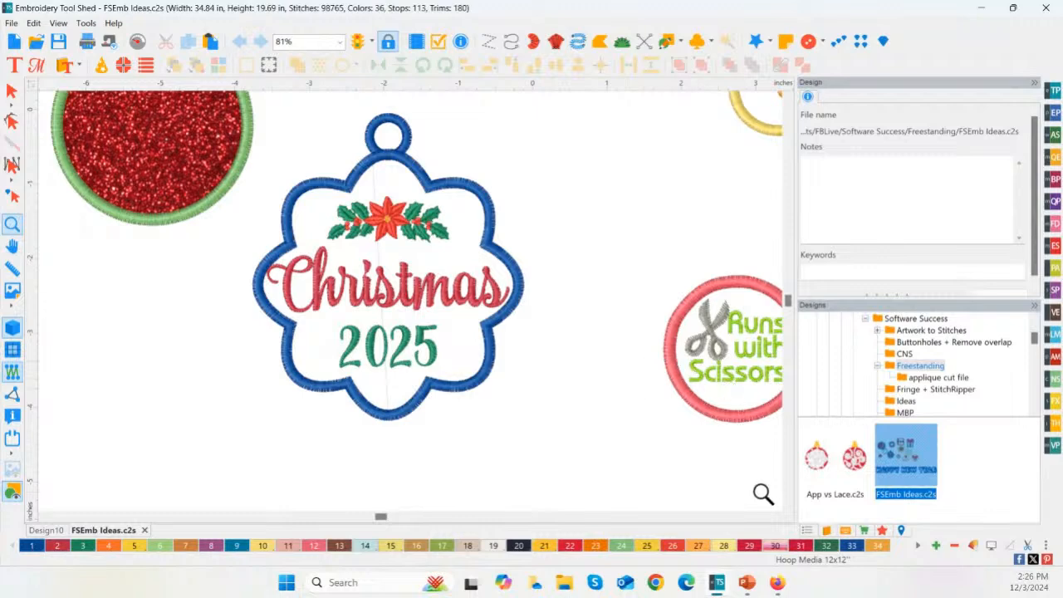
scroll(781, 523, right, 2)
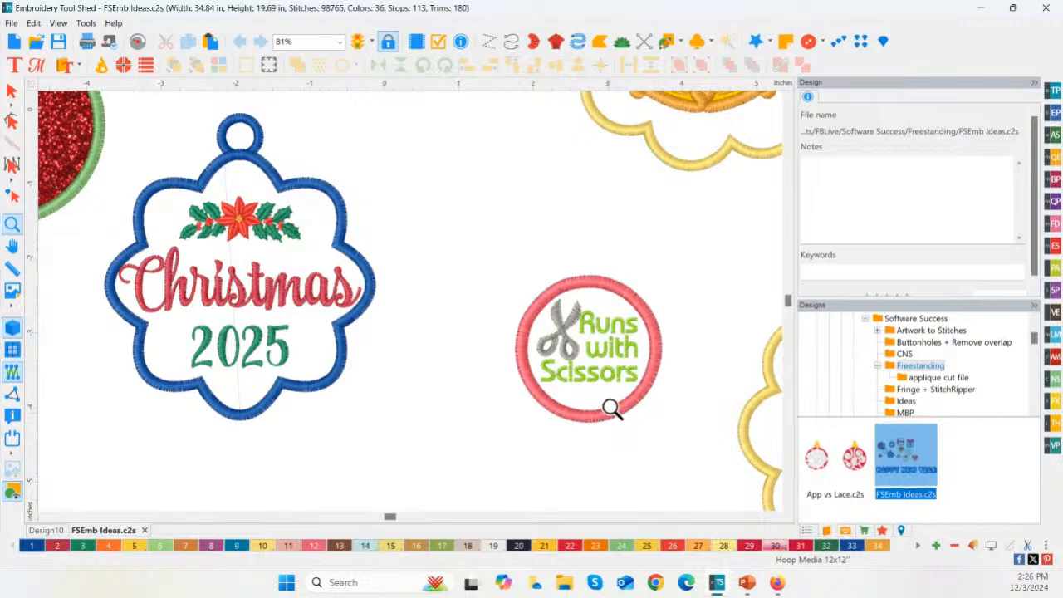
scroll(609, 409, down, 5)
key(space)
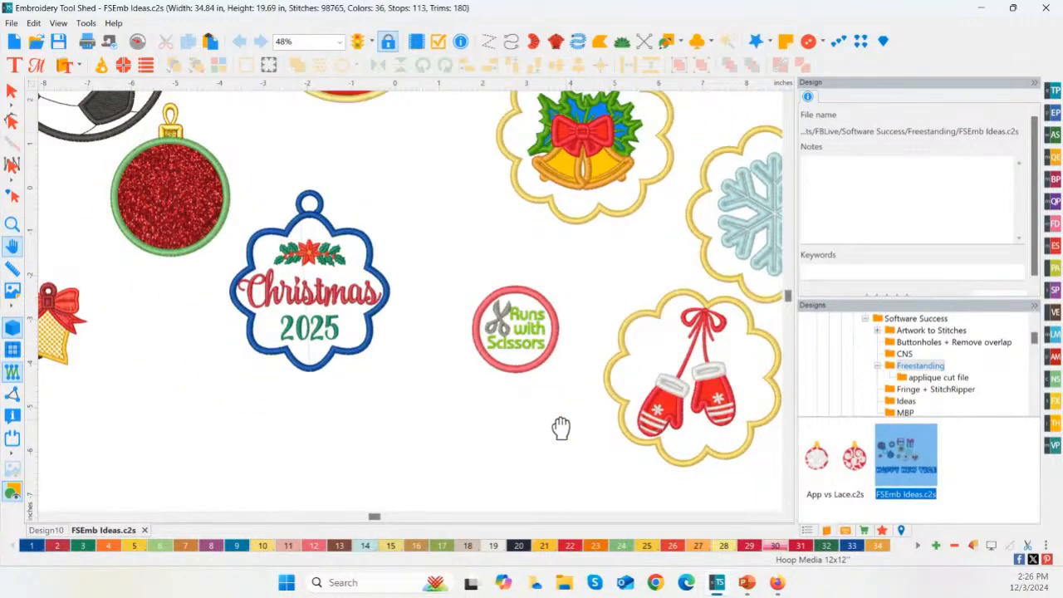
scroll(239, 351, down, 2)
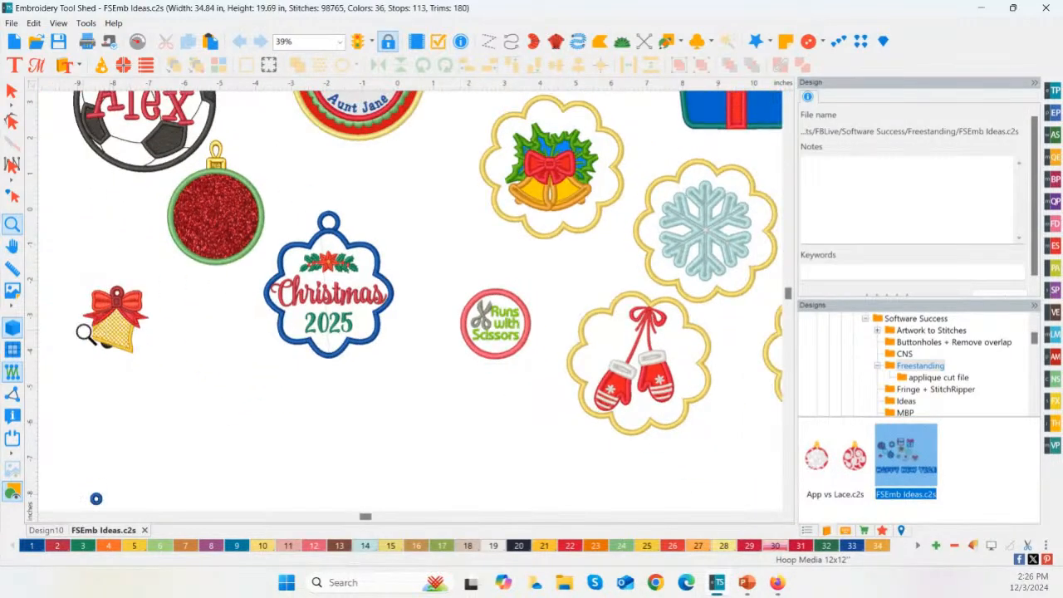
double_click(12, 226)
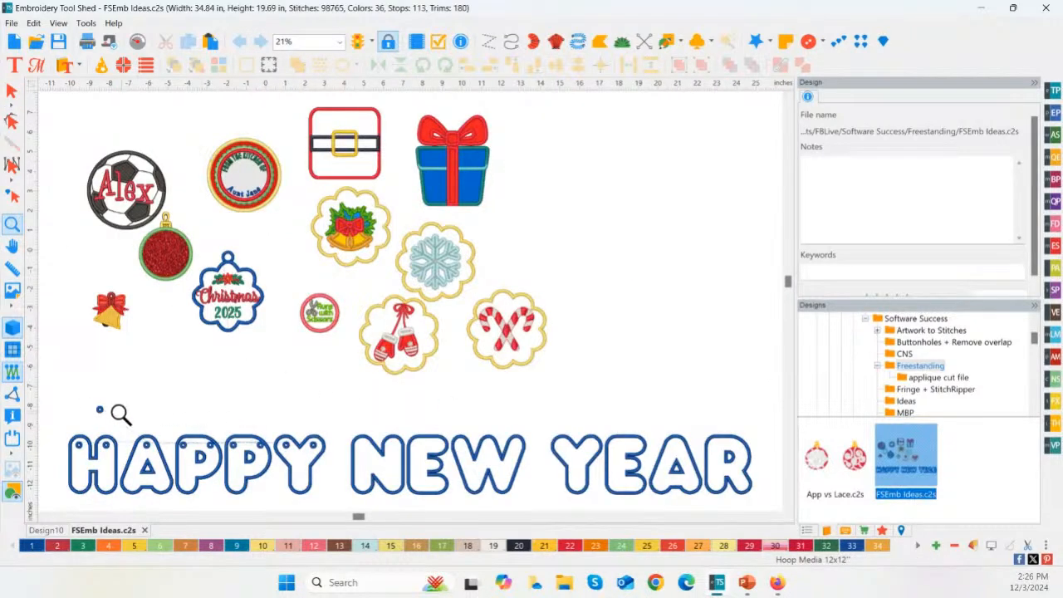
- Examine the HAPPY NEW YEAR banner letters and their hanging eyelets, and return to the overview of all designs
click(56, 420)
drag(56, 420, 323, 541)
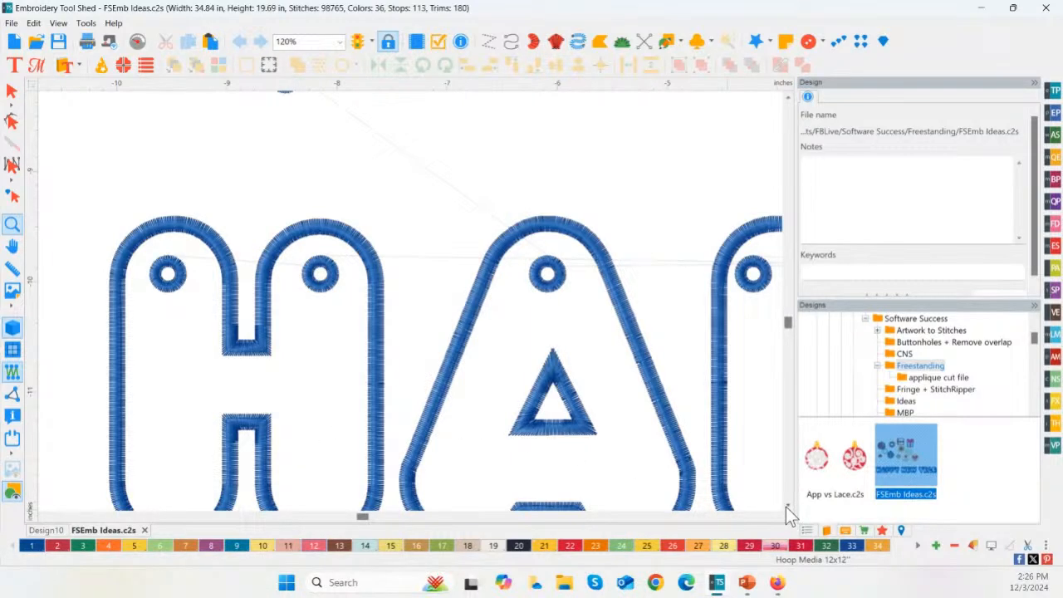
scroll(785, 507, down, 1)
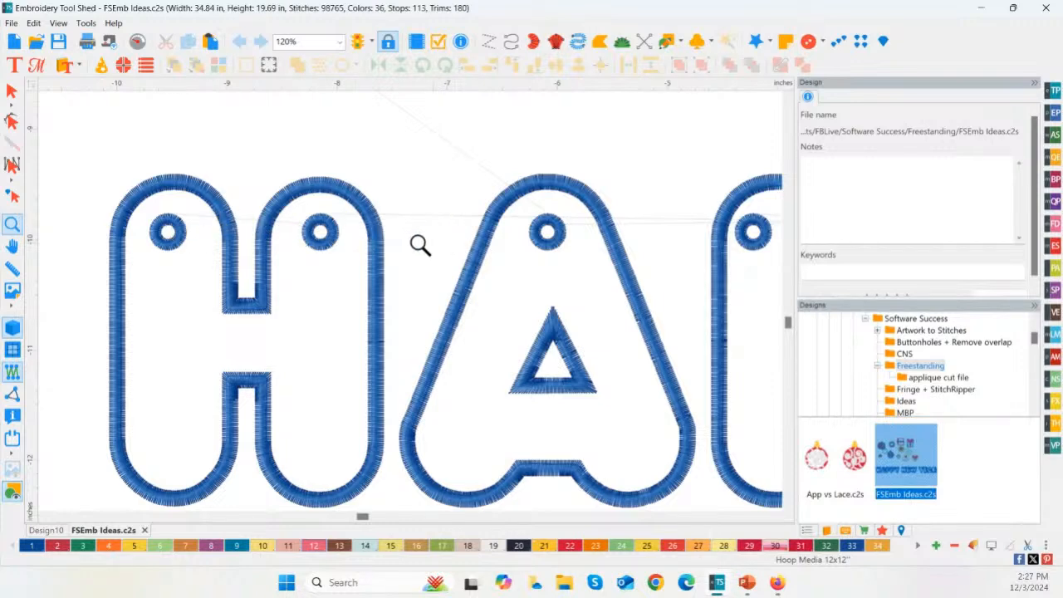
double_click(16, 226)
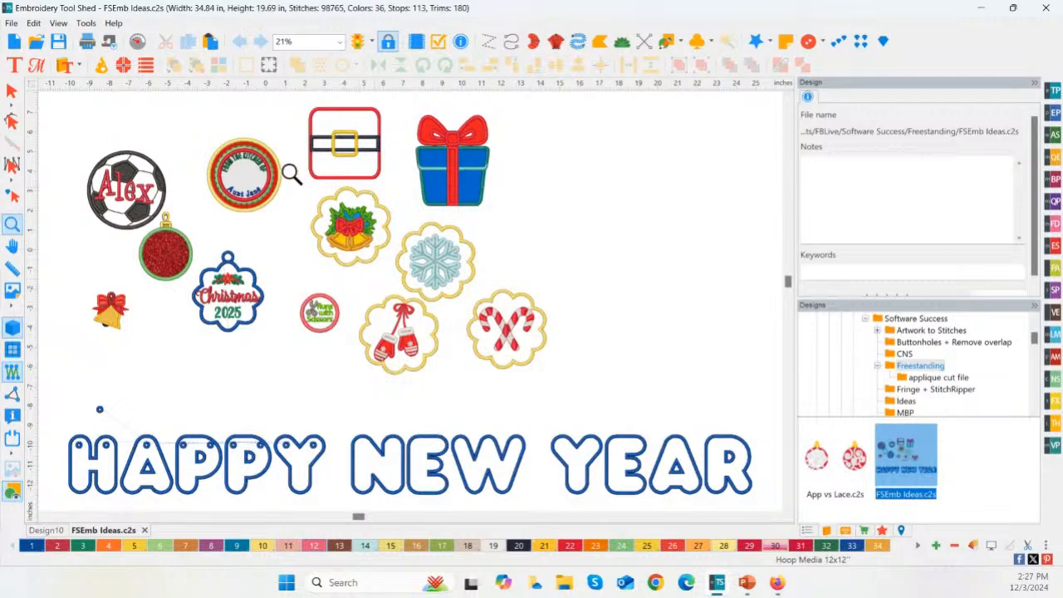
scroll(373, 173, up, 2)
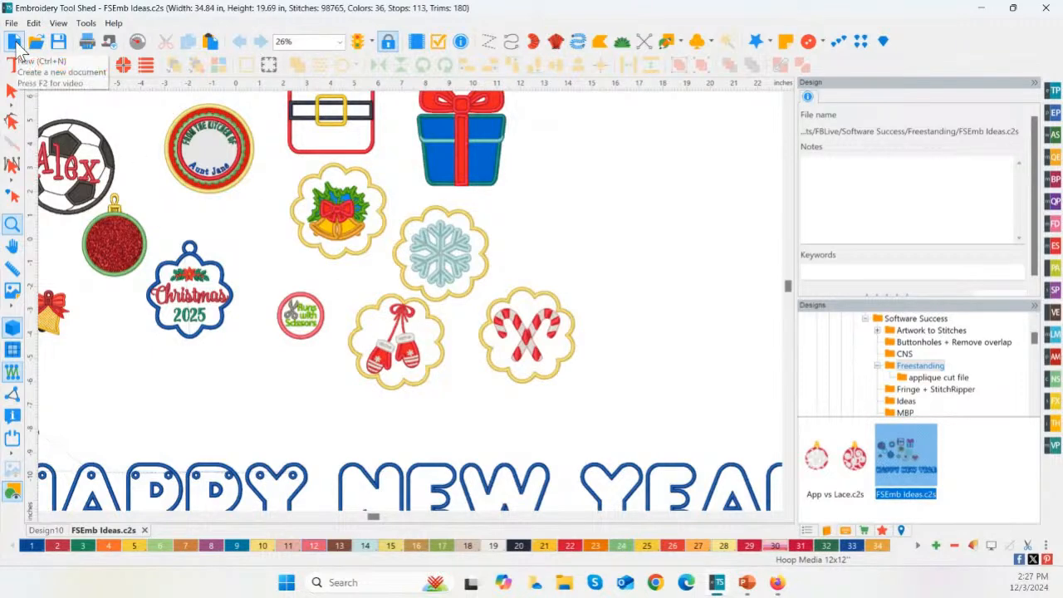
- Create a new blank design and draw a Rounded artwork shape about 1.61 in wide and 1.61 in high
click(16, 47)
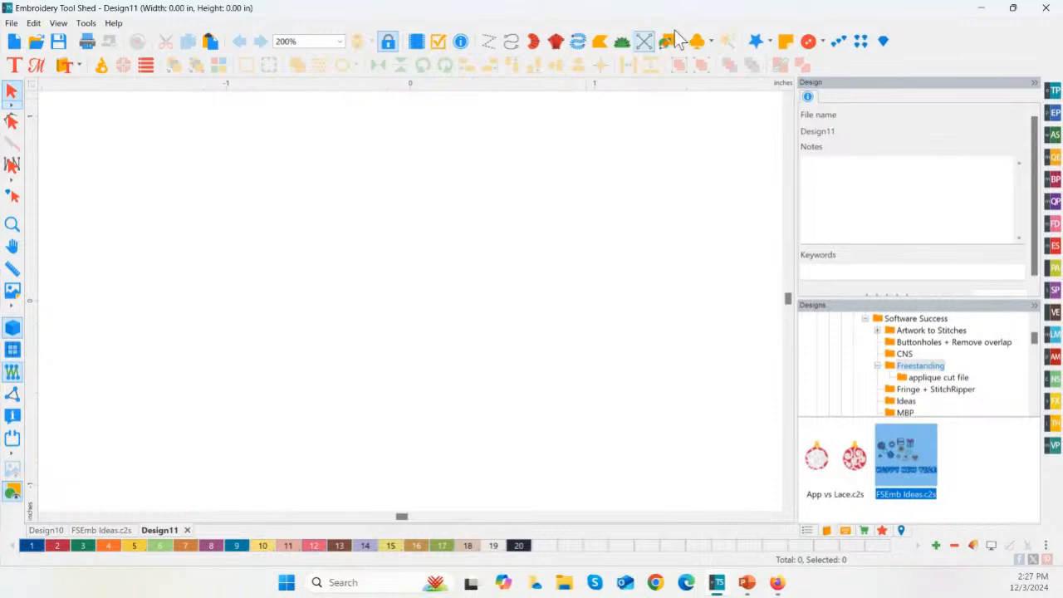
click(681, 40)
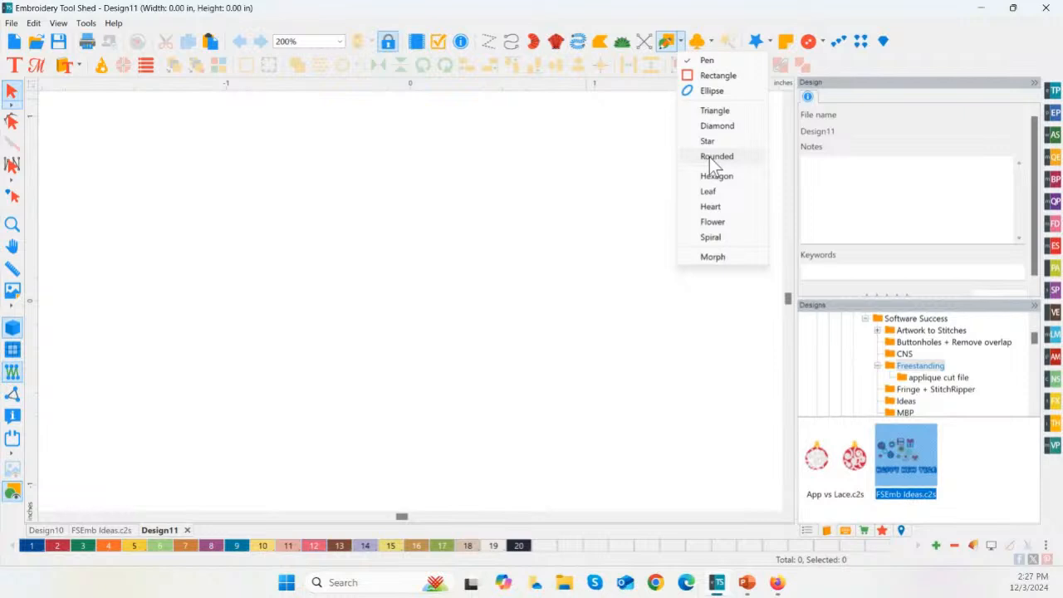
click(681, 43)
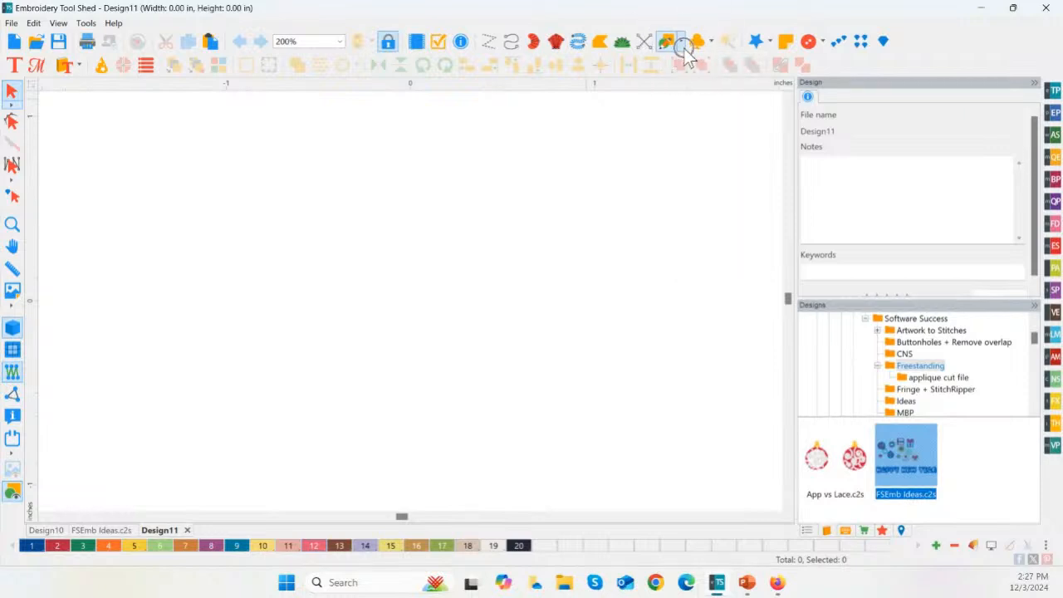
click(682, 45)
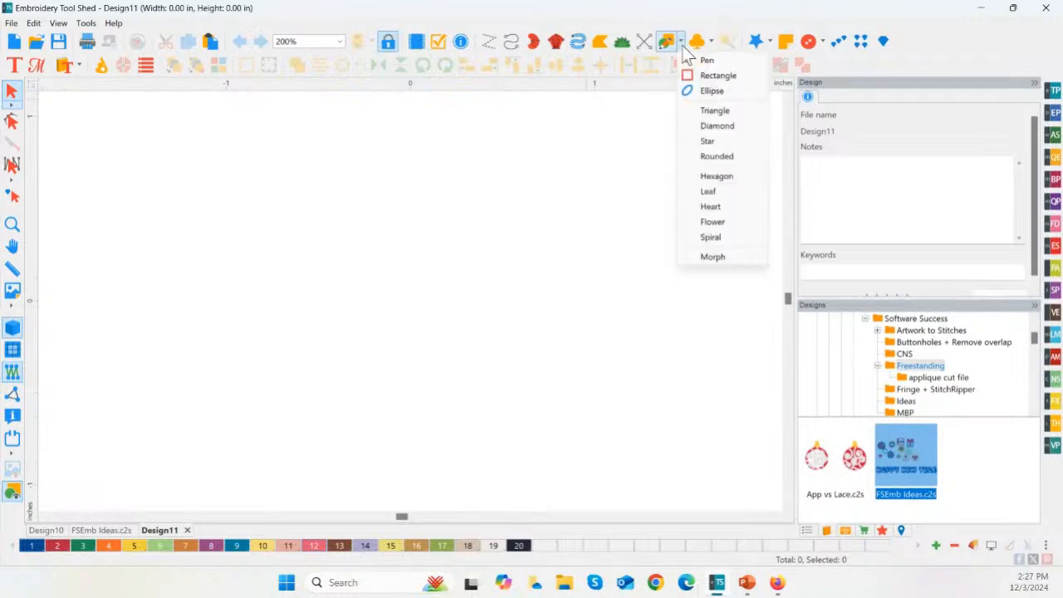
click(722, 157)
drag(187, 146, 484, 442)
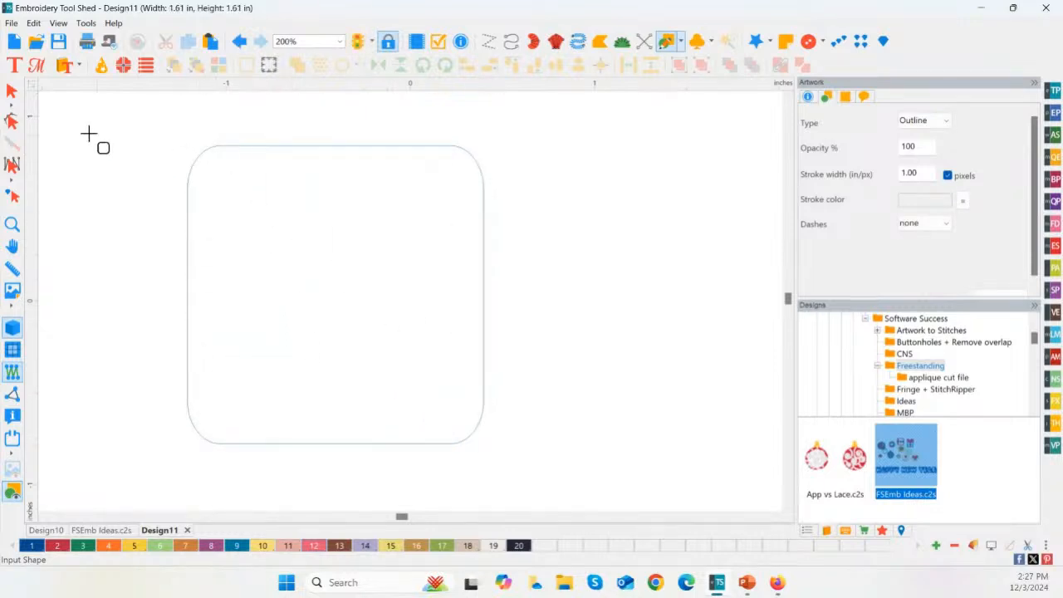
- Show the design's stitching sequence and select the rounded square's artwork item inside its thread color
click(13, 92)
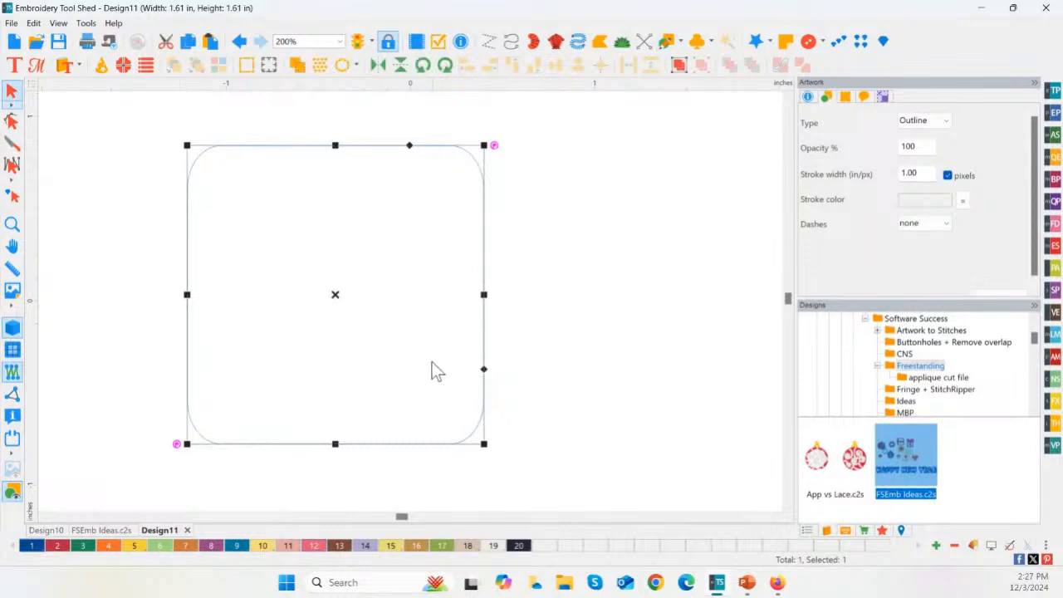
click(806, 532)
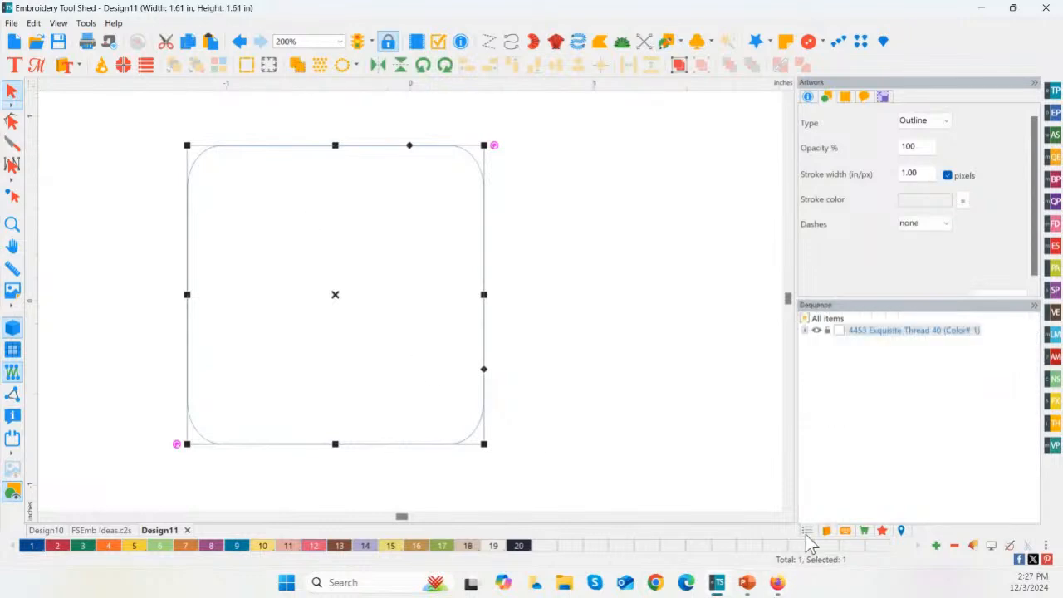
click(804, 330)
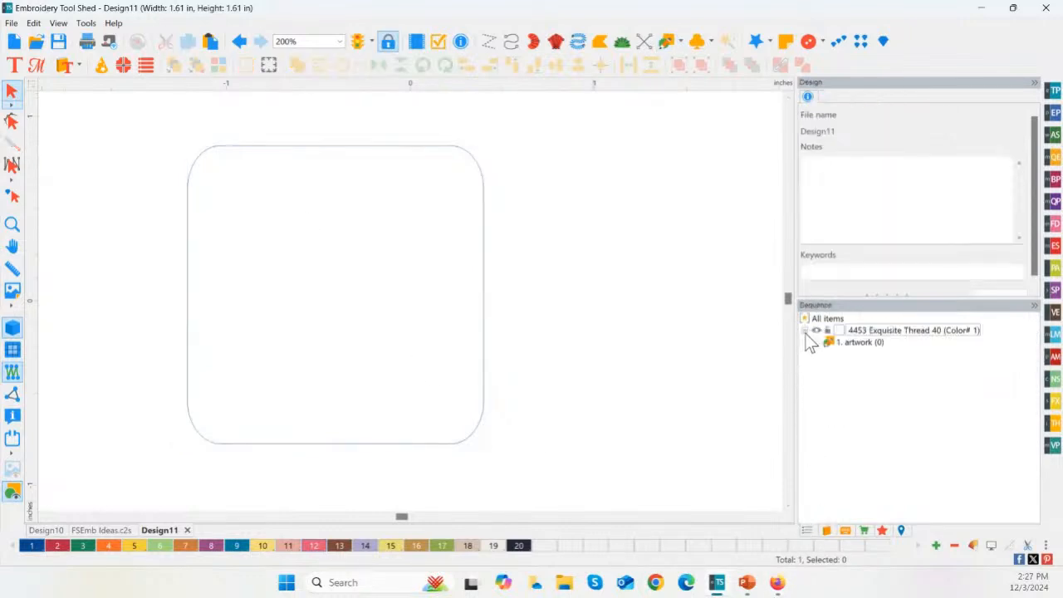
click(485, 422)
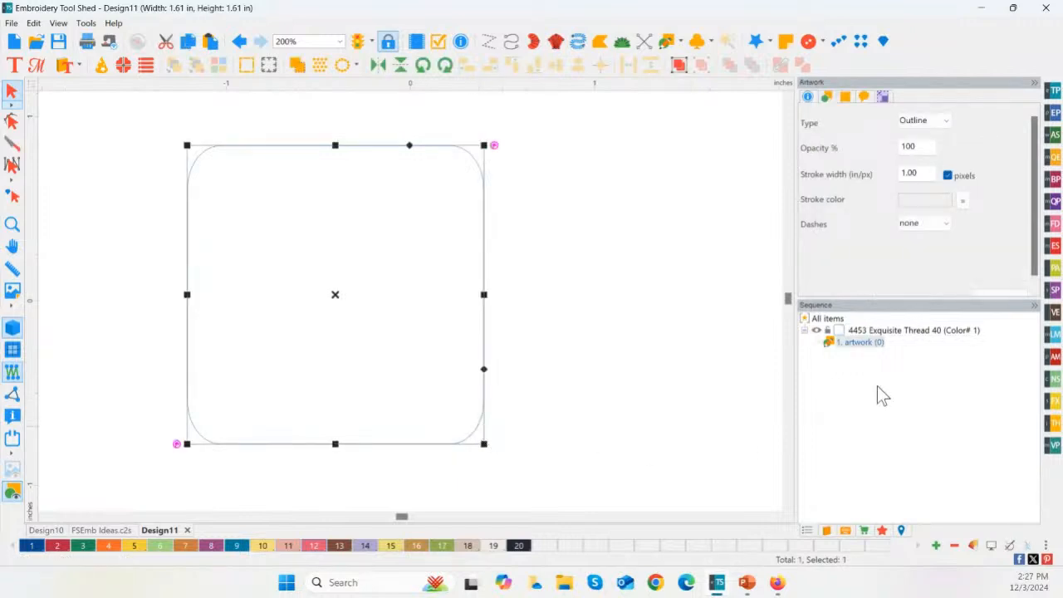
click(857, 341)
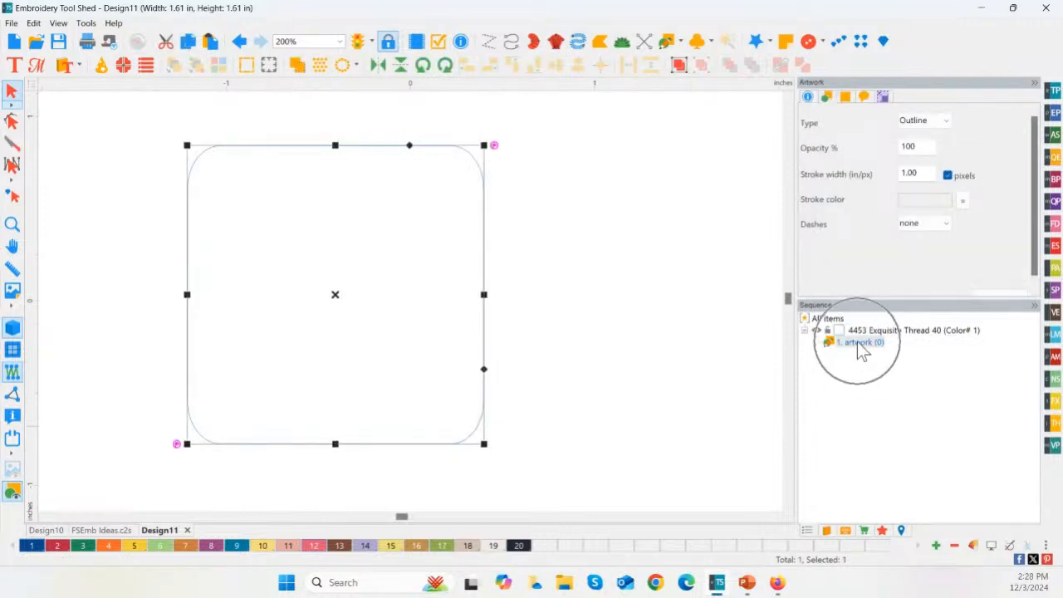
click(857, 341)
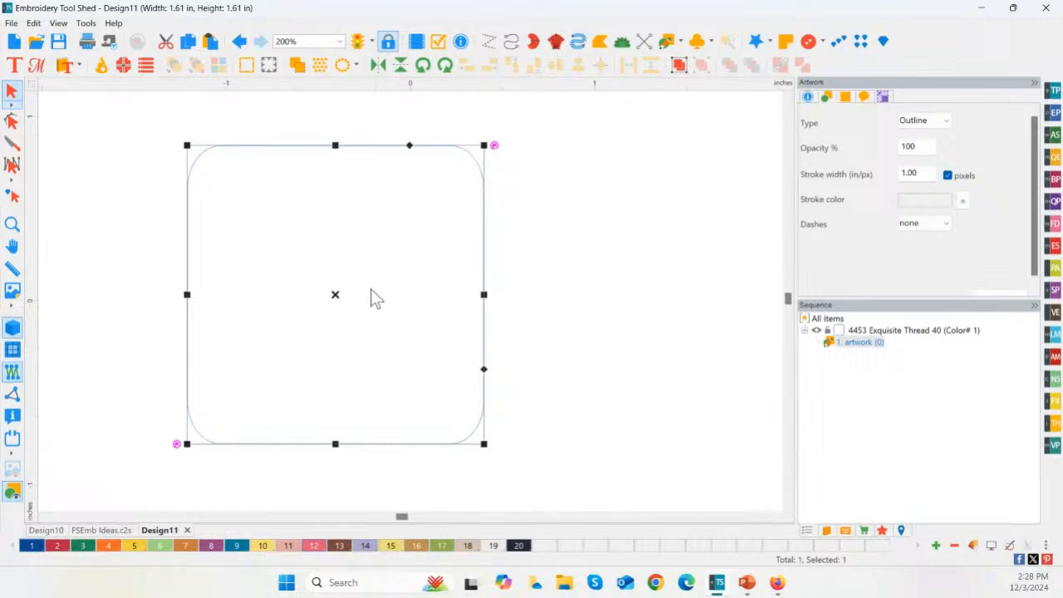
right_click(333, 299)
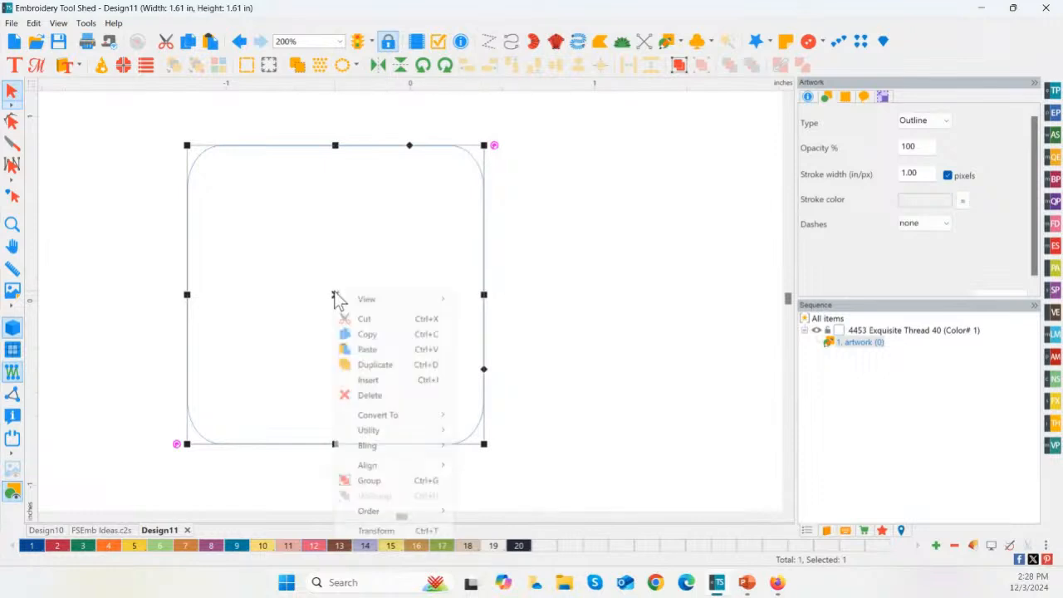
mouse_move(401, 420)
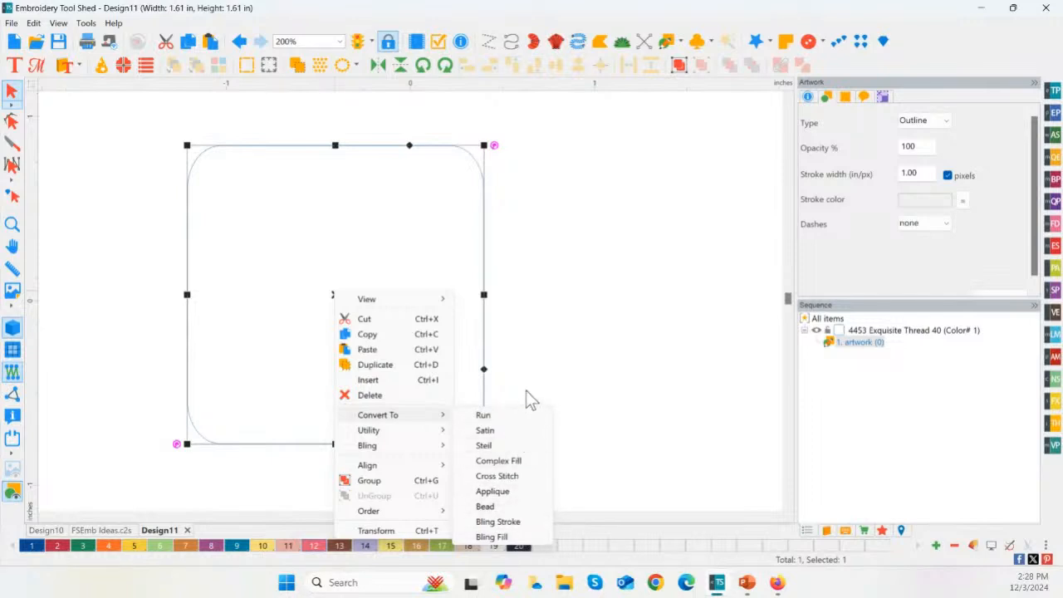
click(540, 365)
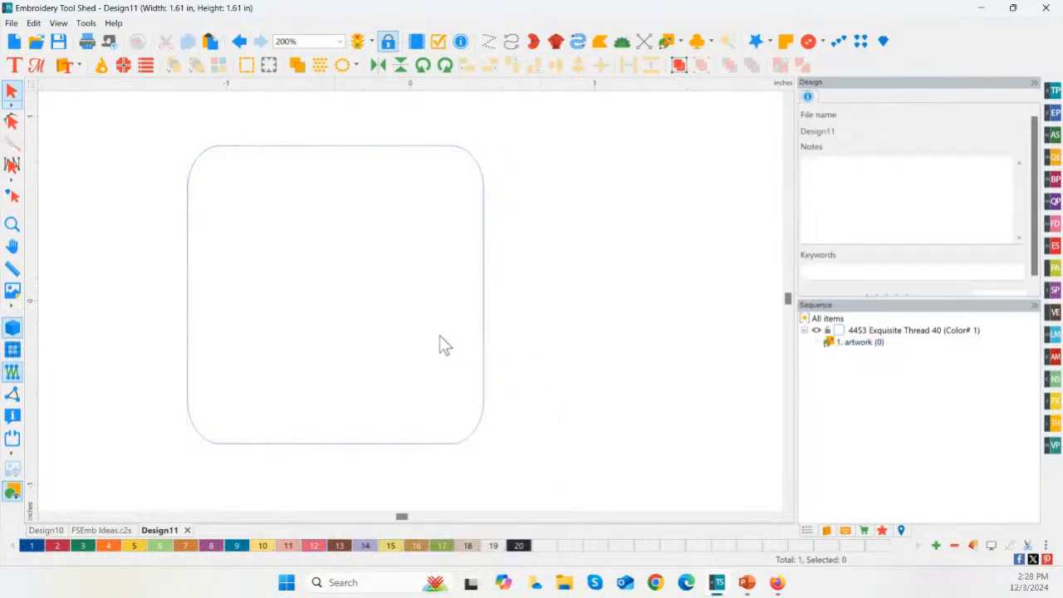
- Scale the rounded square to a width of 3.75 in with its aspect ratio maintained
click(291, 147)
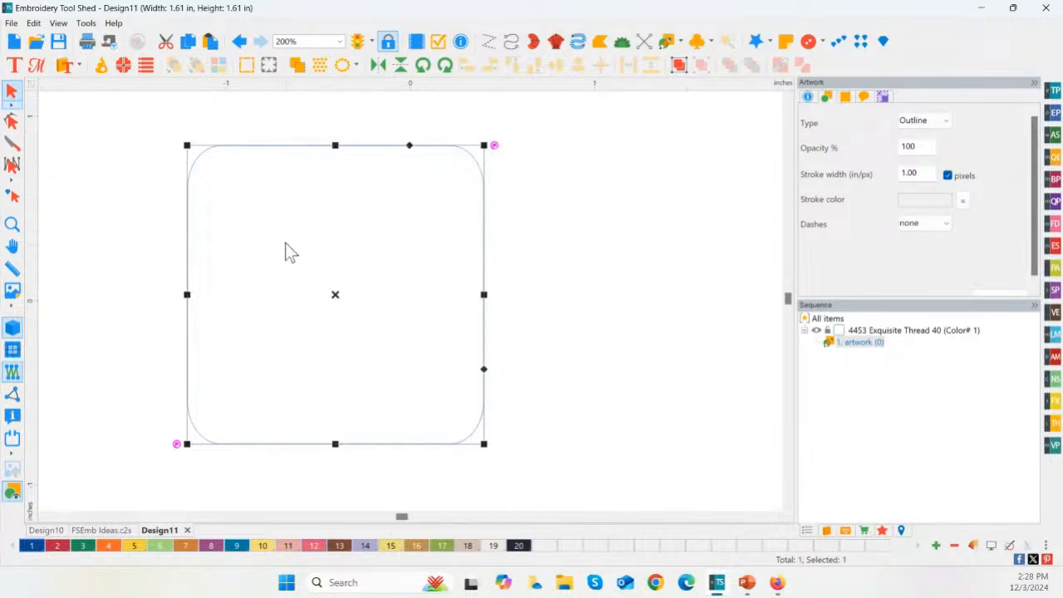
click(882, 97)
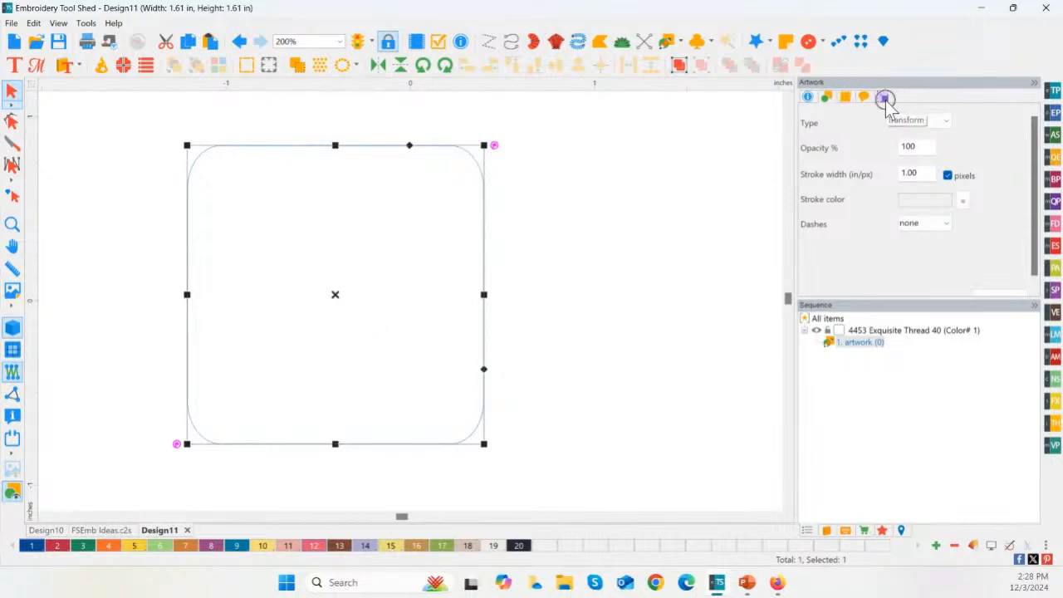
click(885, 100)
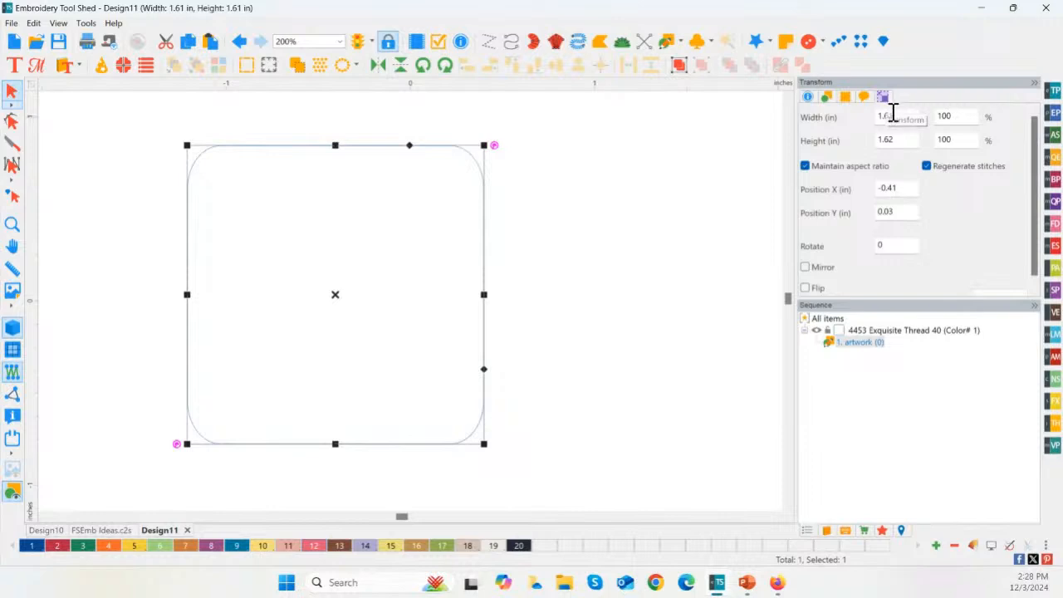
drag(897, 117, 855, 116)
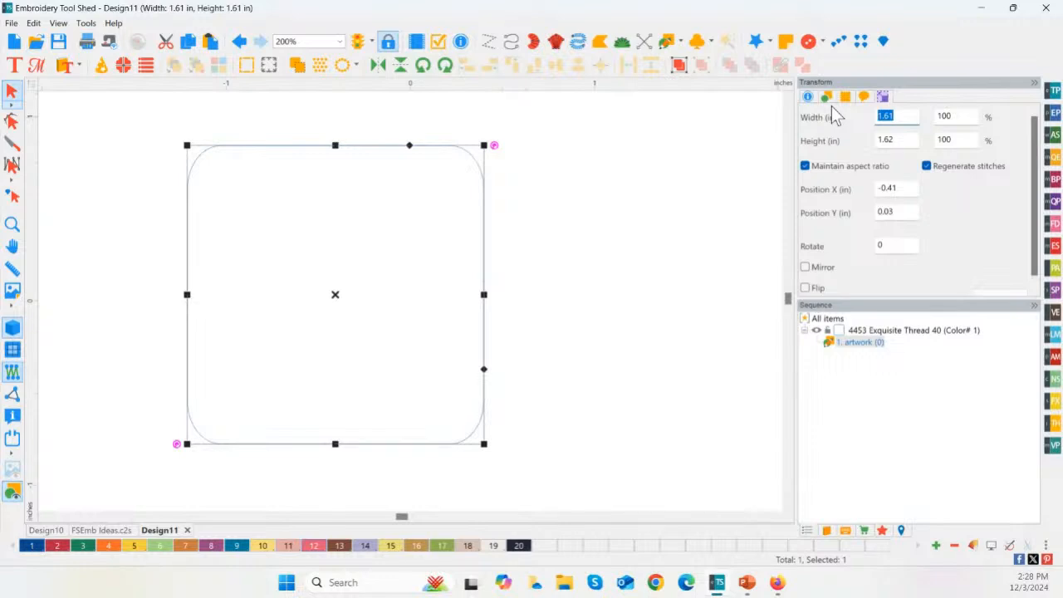
text(3.75)
click(1012, 294)
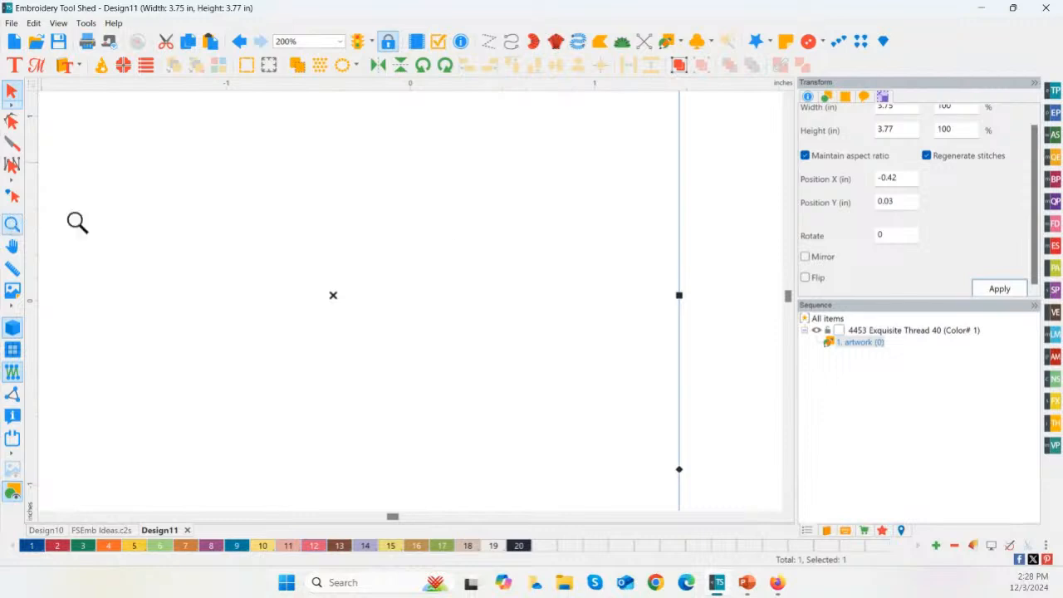
- Turn off the rounded square's aspect ratio lock and set its height to 3.75 in
click(13, 224)
scroll(913, 135, up, 1)
click(847, 170)
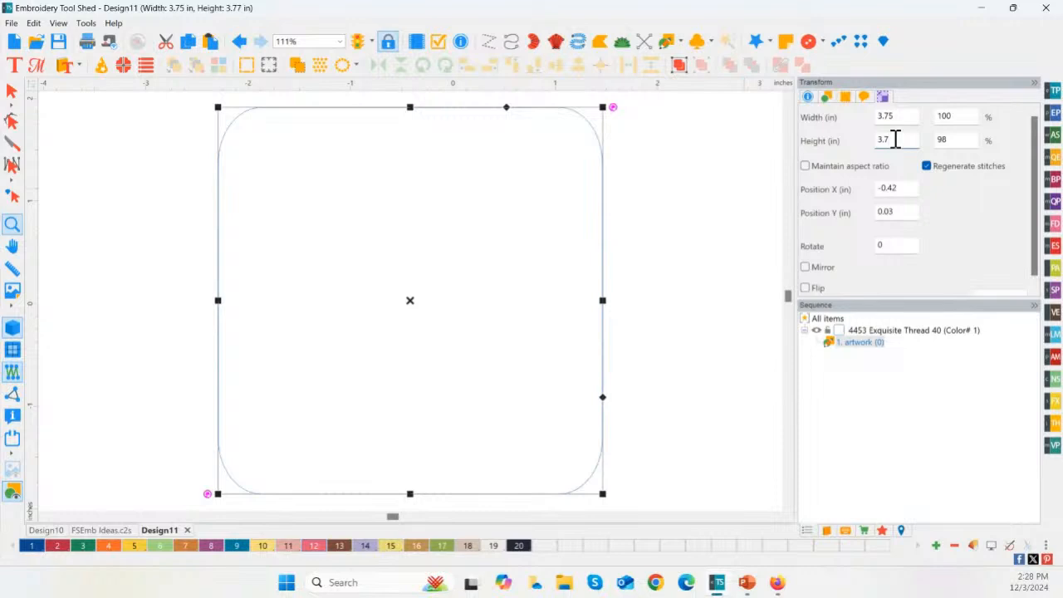
text(5)
click(996, 292)
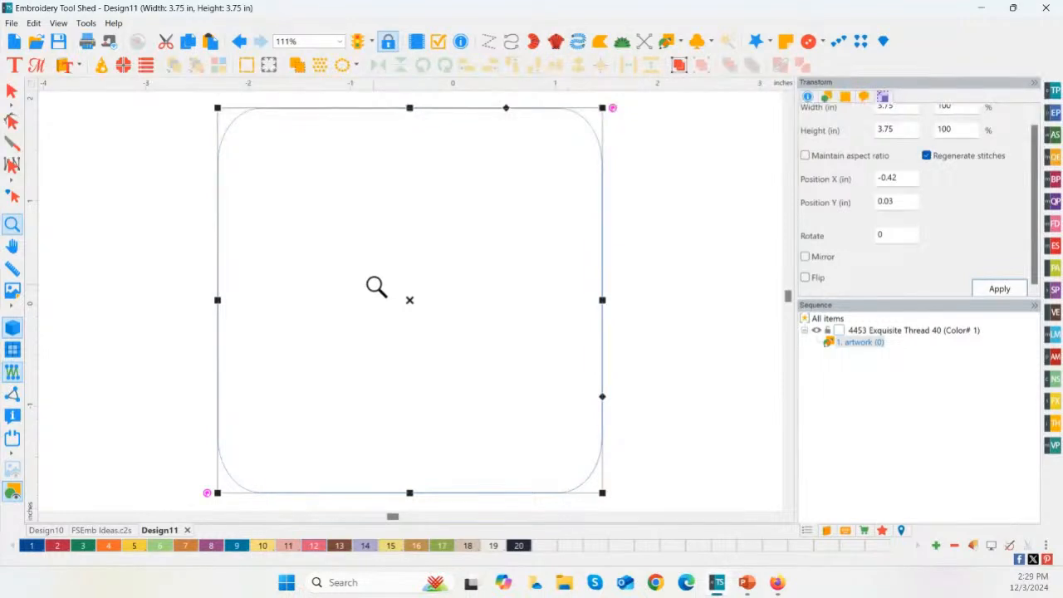
- Convert the rounded square artwork to an Applique
right_click(409, 302)
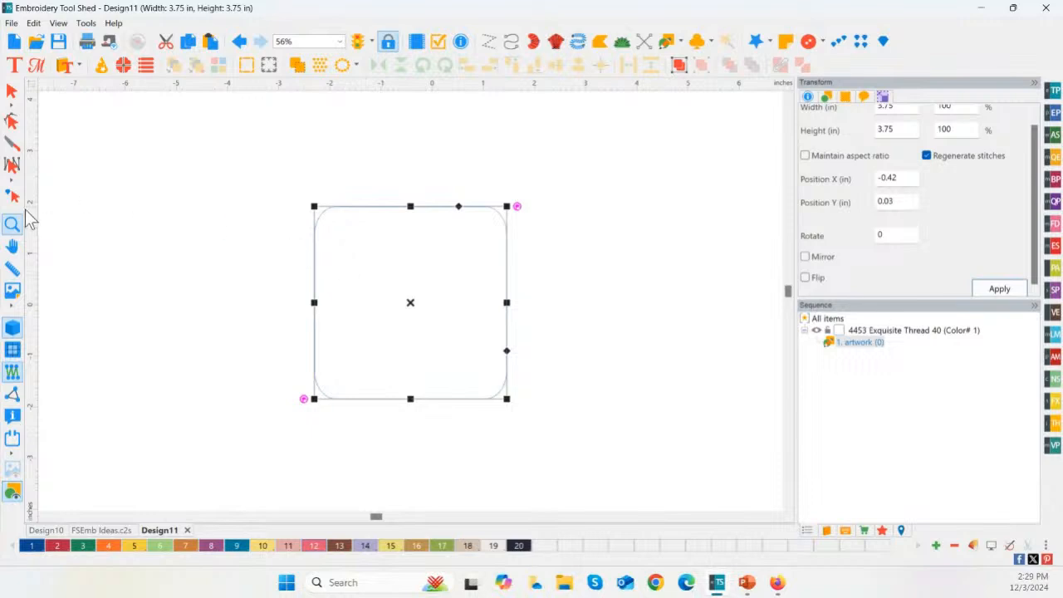
click(12, 222)
click(12, 93)
right_click(407, 301)
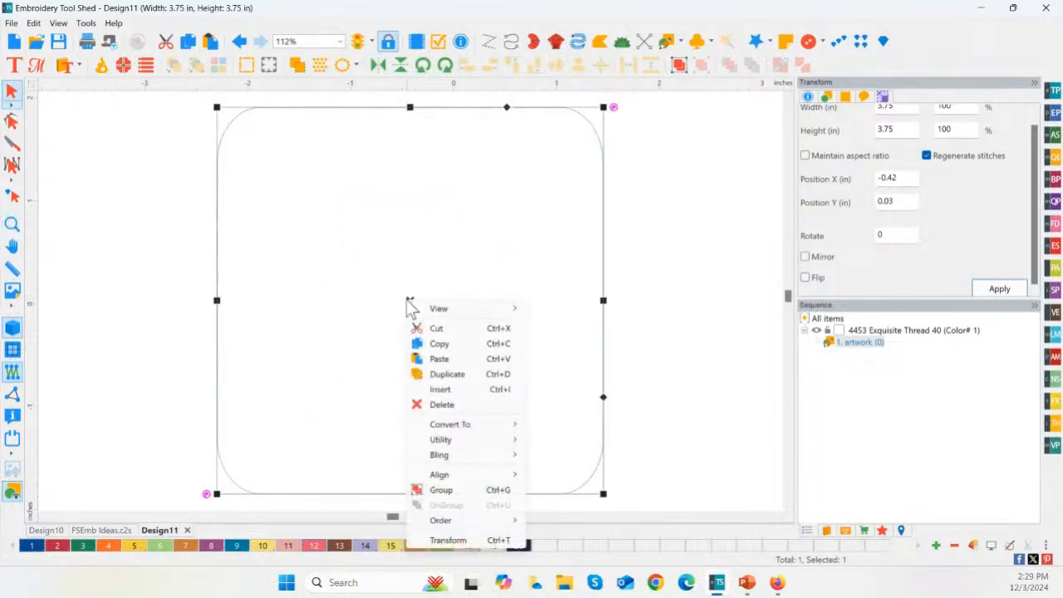
mouse_move(457, 426)
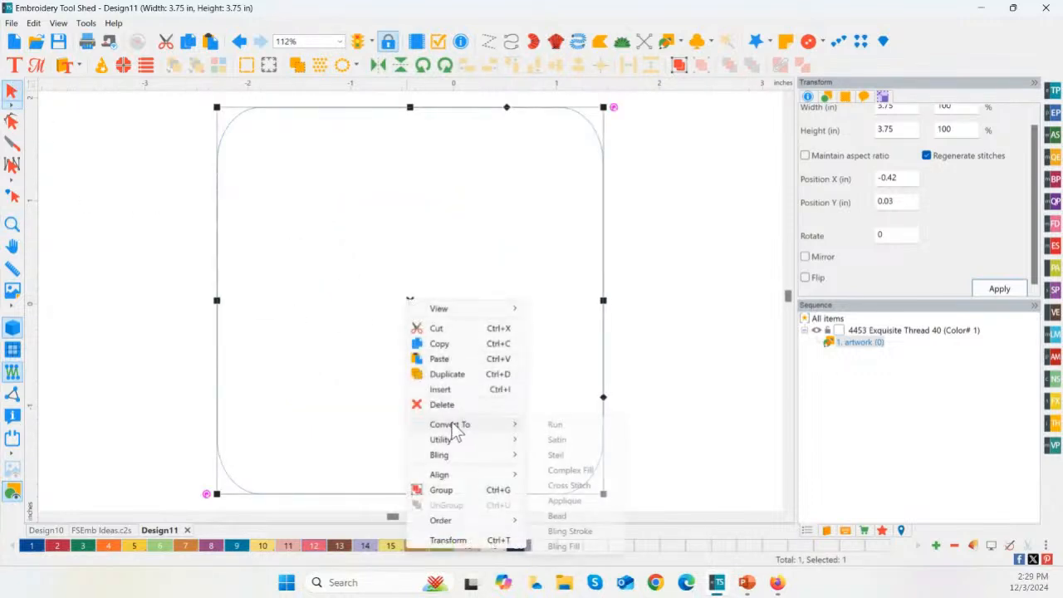
click(581, 502)
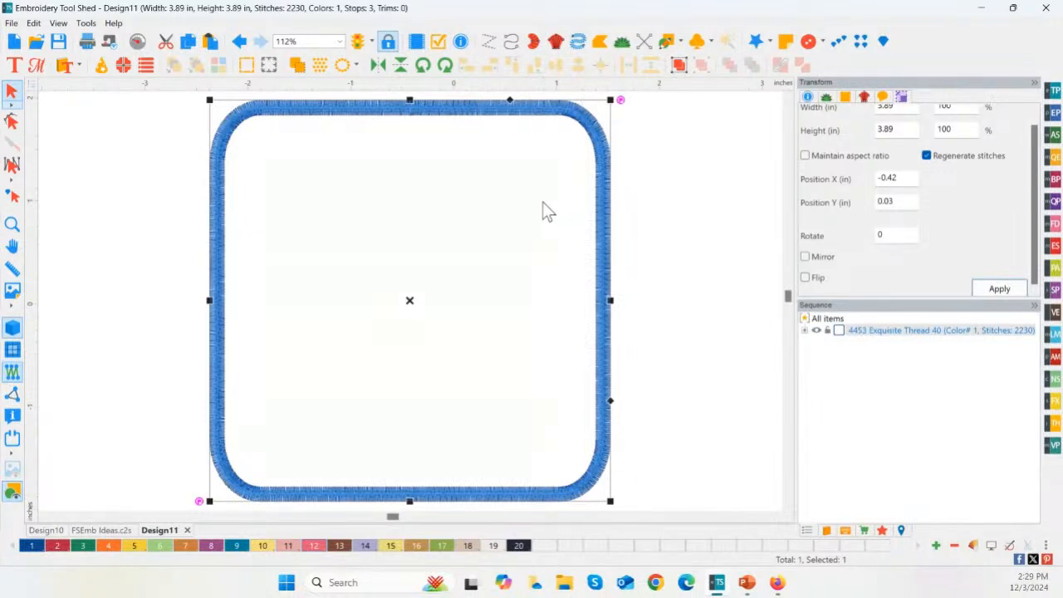
- Set the rounded square applique's inset to 80%
click(828, 99)
scroll(1034, 150, up, 1)
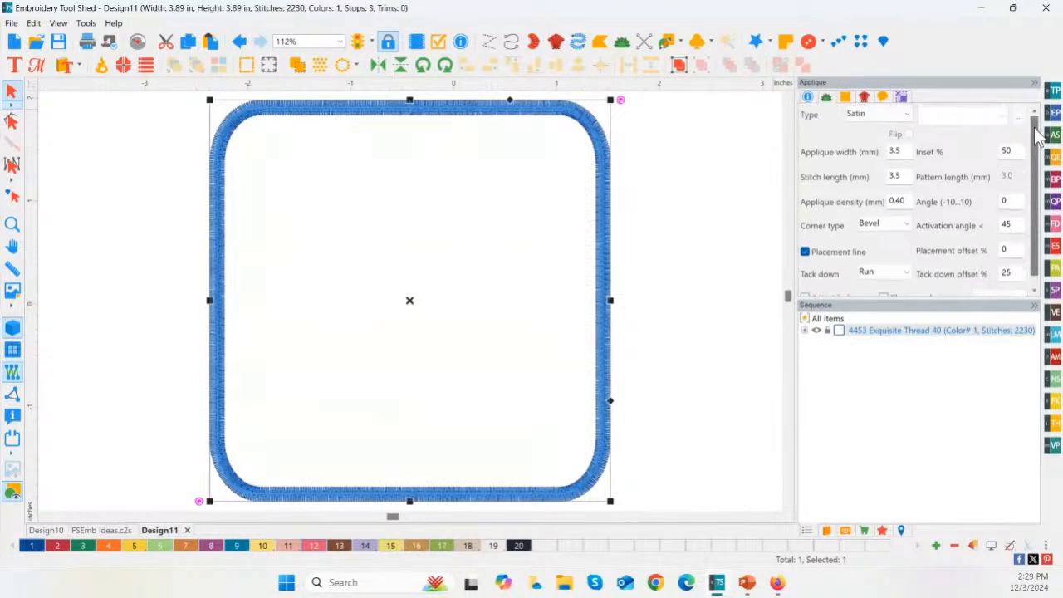
double_click(1004, 151)
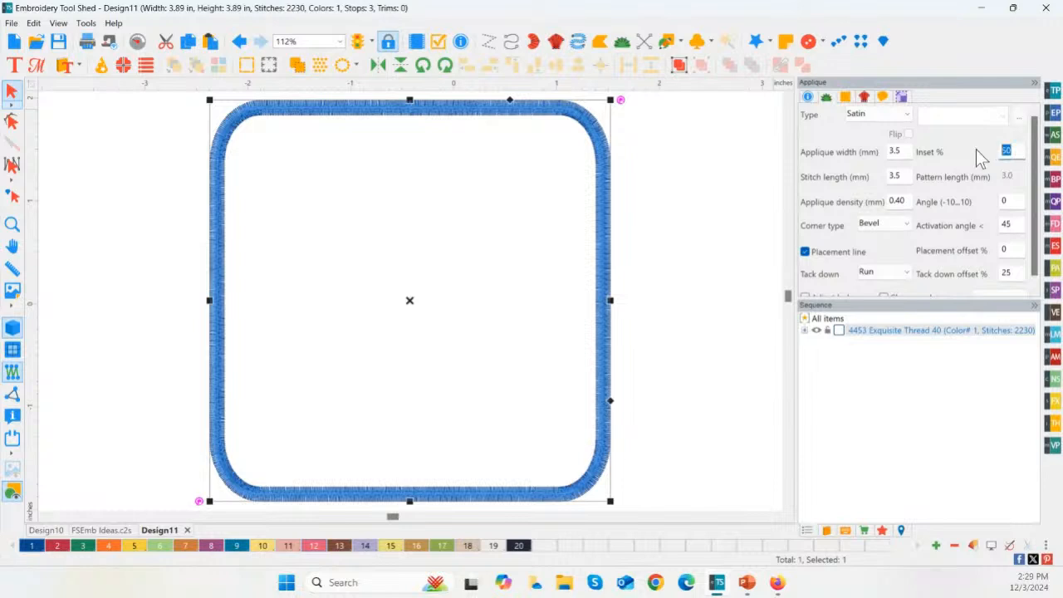
text(80)
click(997, 293)
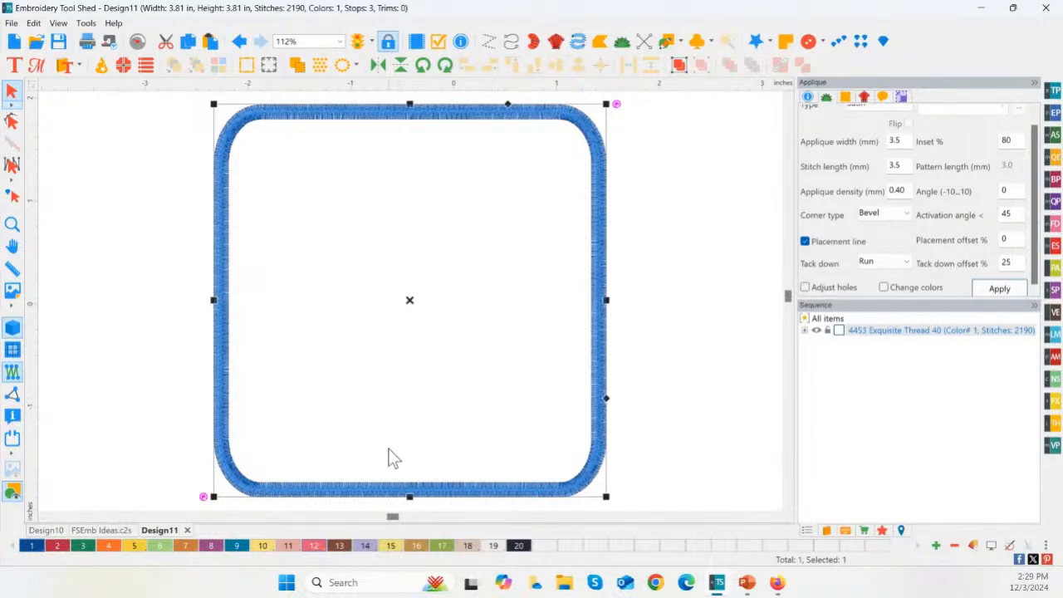
double_click(1007, 141)
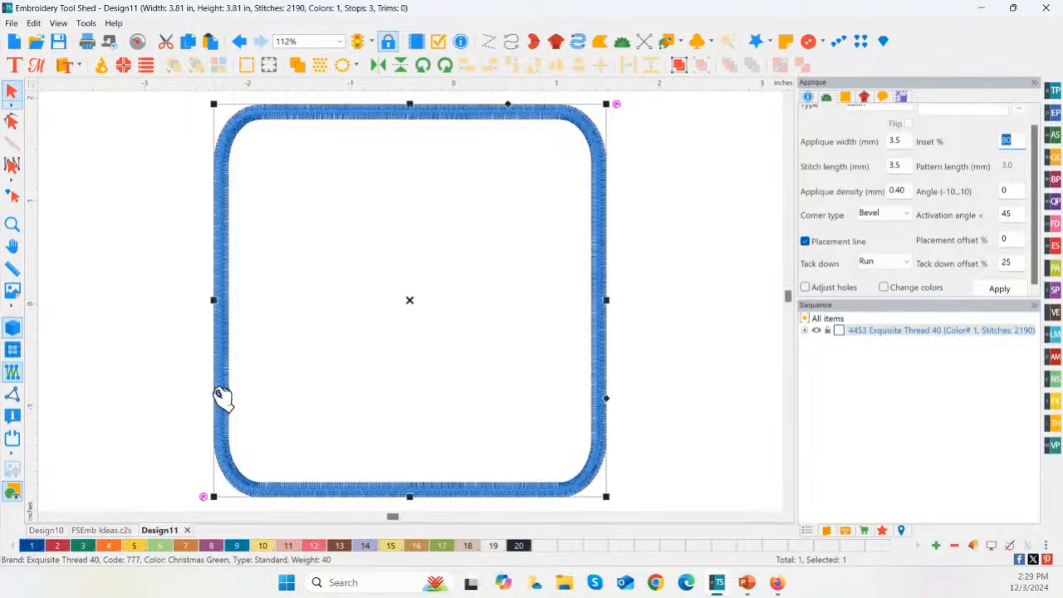
- Recolor the rounded square applique with the red palette color 2
click(60, 552)
click(140, 372)
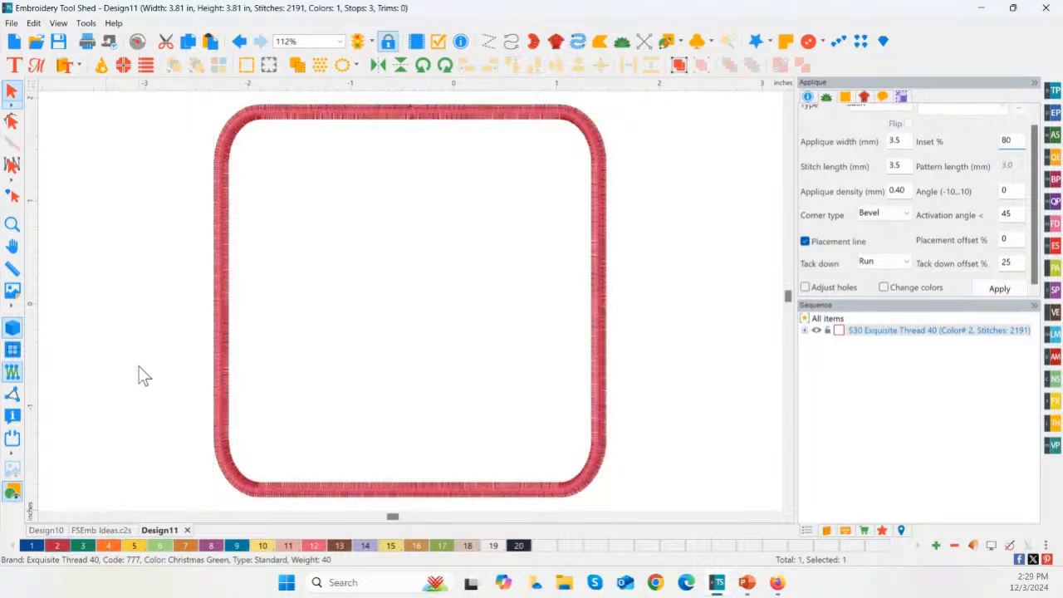
click(238, 492)
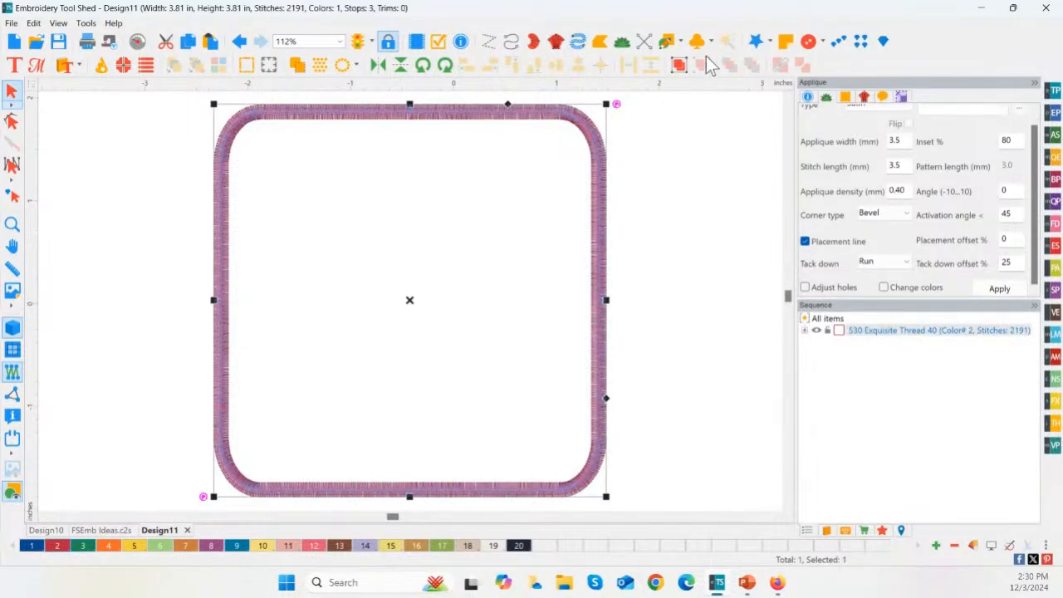
- Draw a Rectangle artwork band about 4.4 in wide and 0.8 in high across the middle of the rounded square, extending past both sides
click(680, 43)
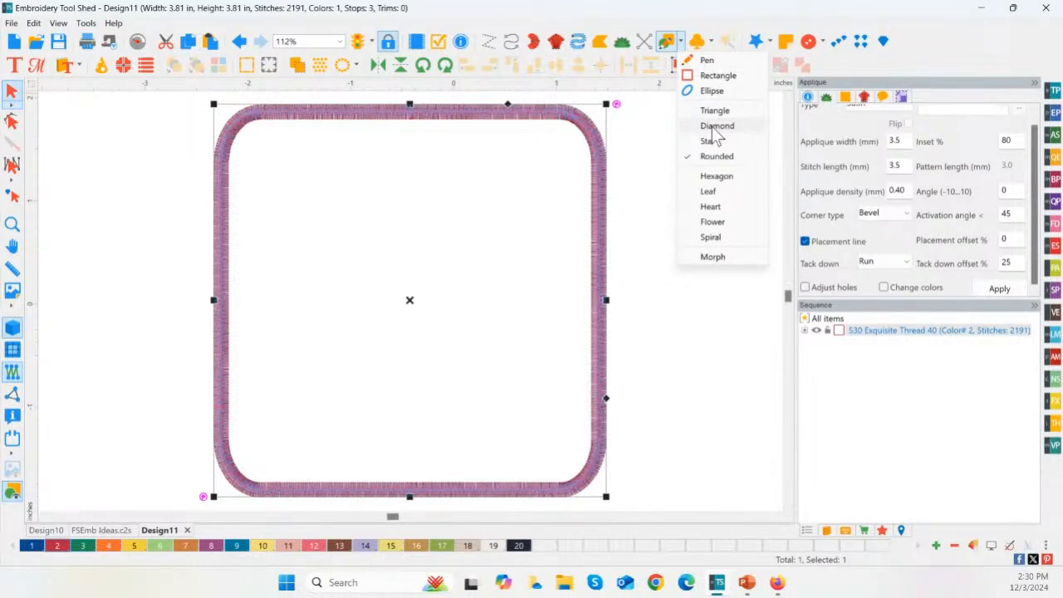
click(711, 79)
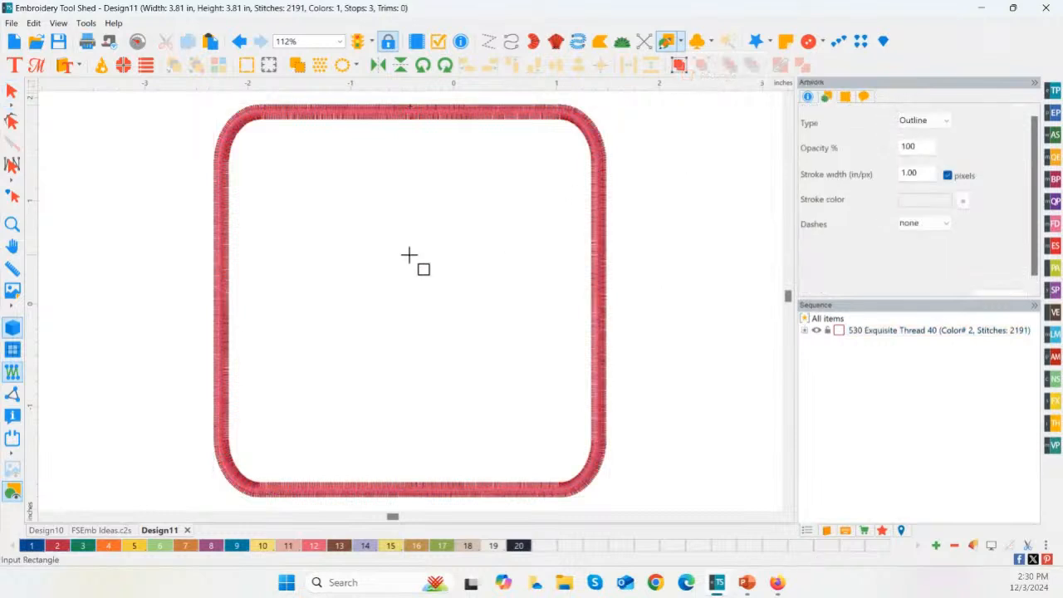
drag(182, 268, 631, 352)
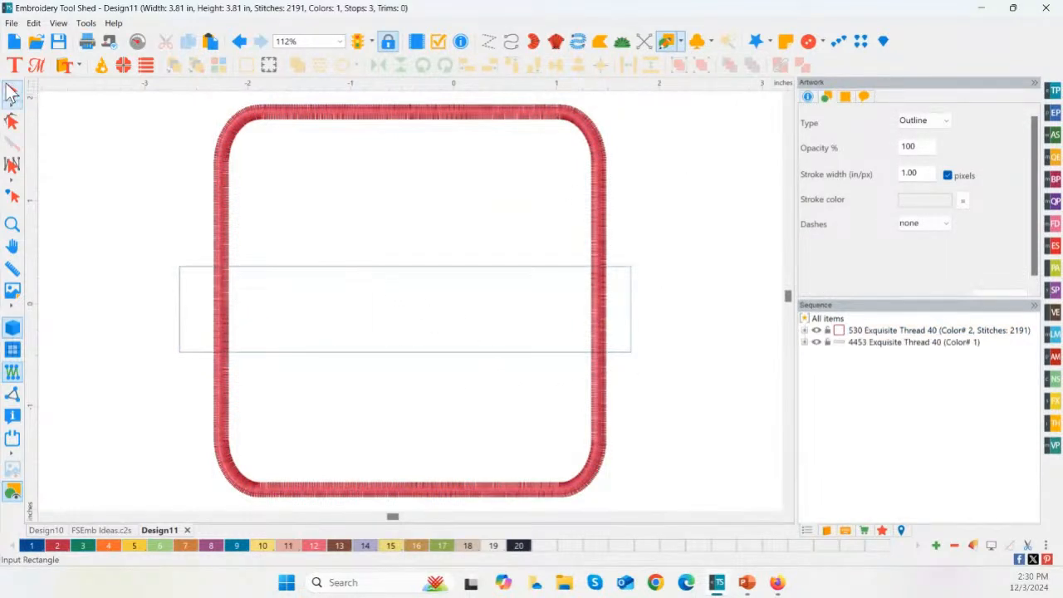
click(12, 92)
- Convert the rectangular band to an Applique and check how it overlaps the rounded square's border
right_click(404, 310)
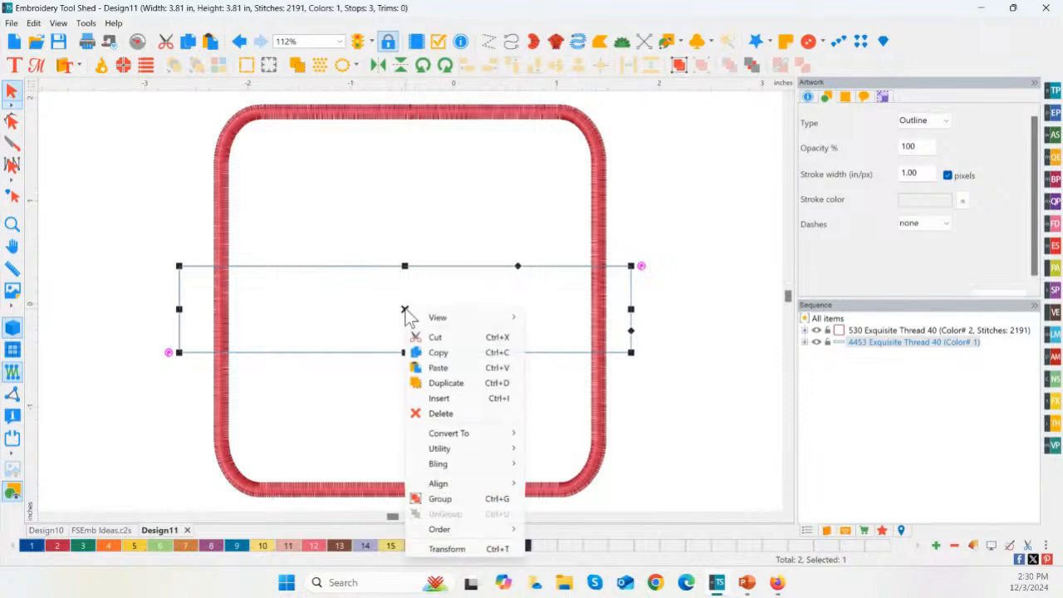
mouse_move(498, 440)
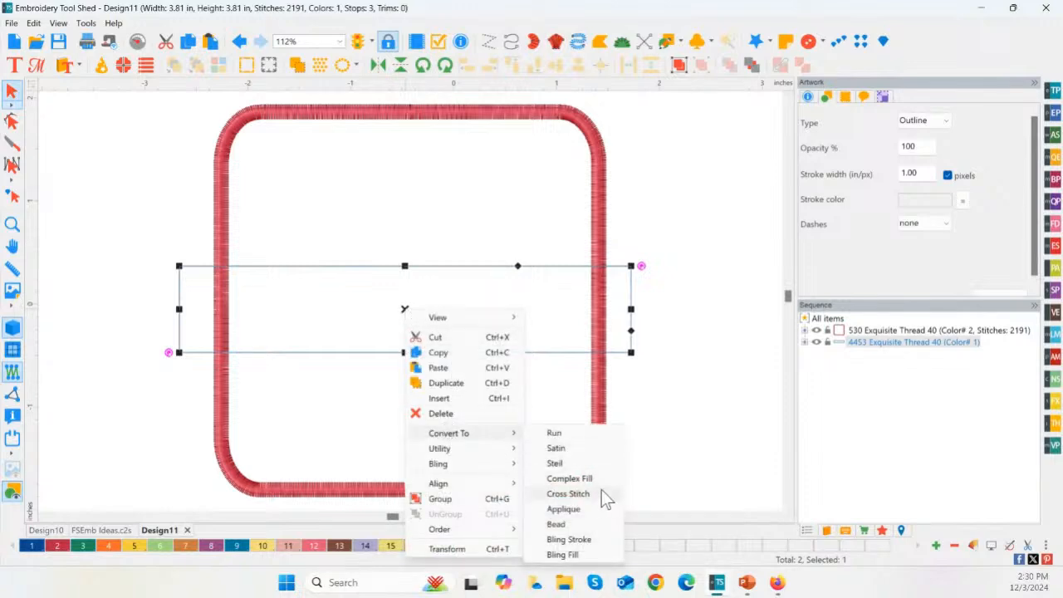
click(571, 508)
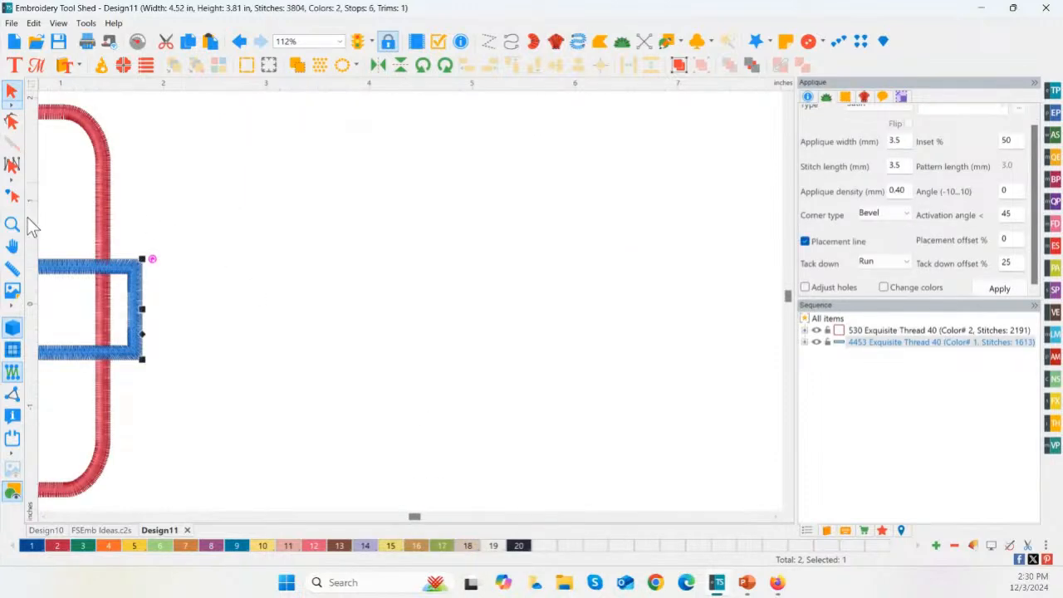
click(13, 231)
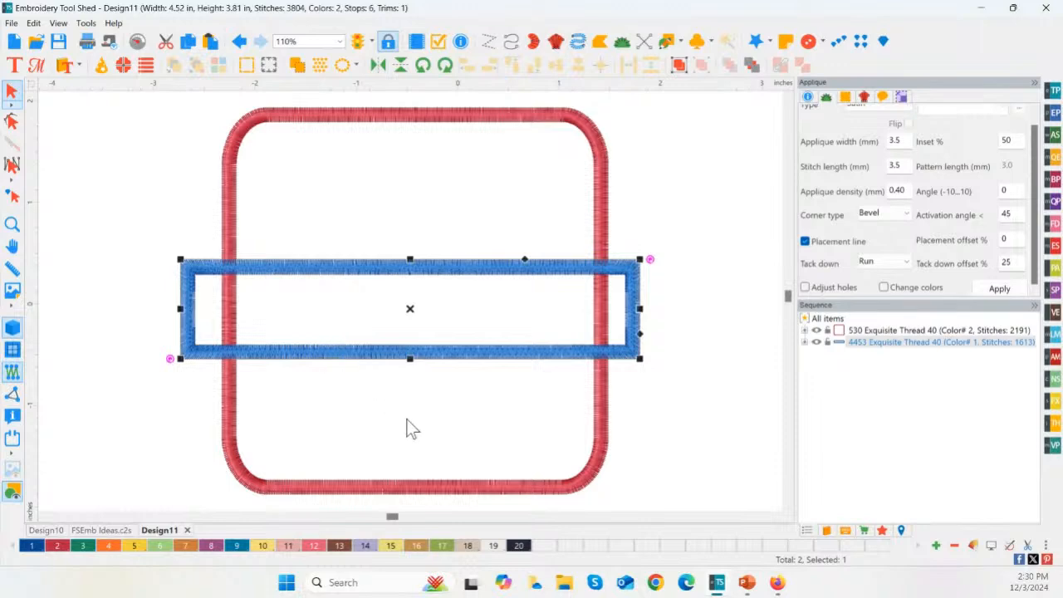
click(690, 419)
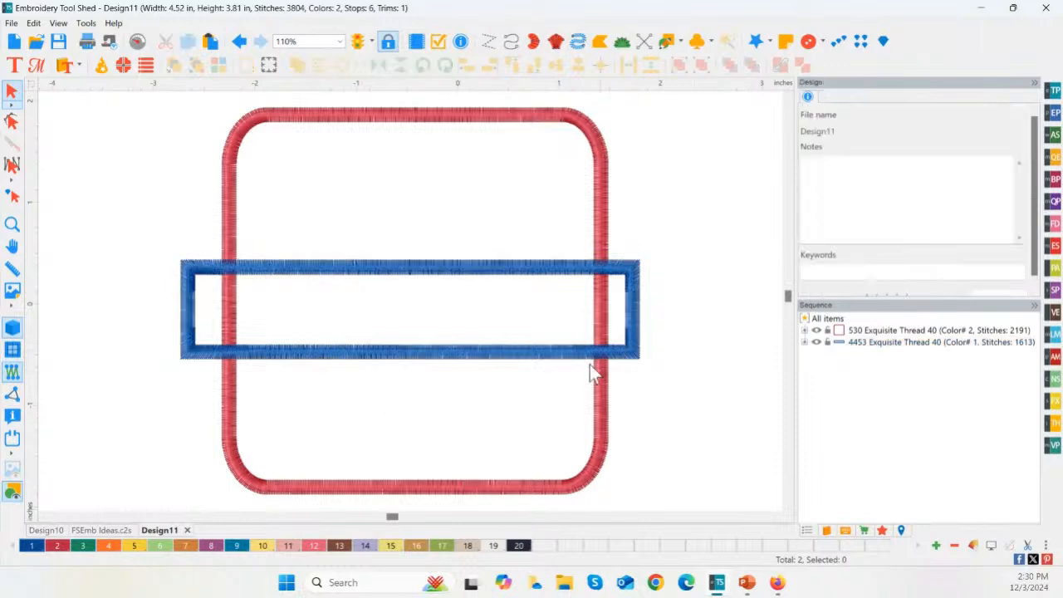
click(448, 359)
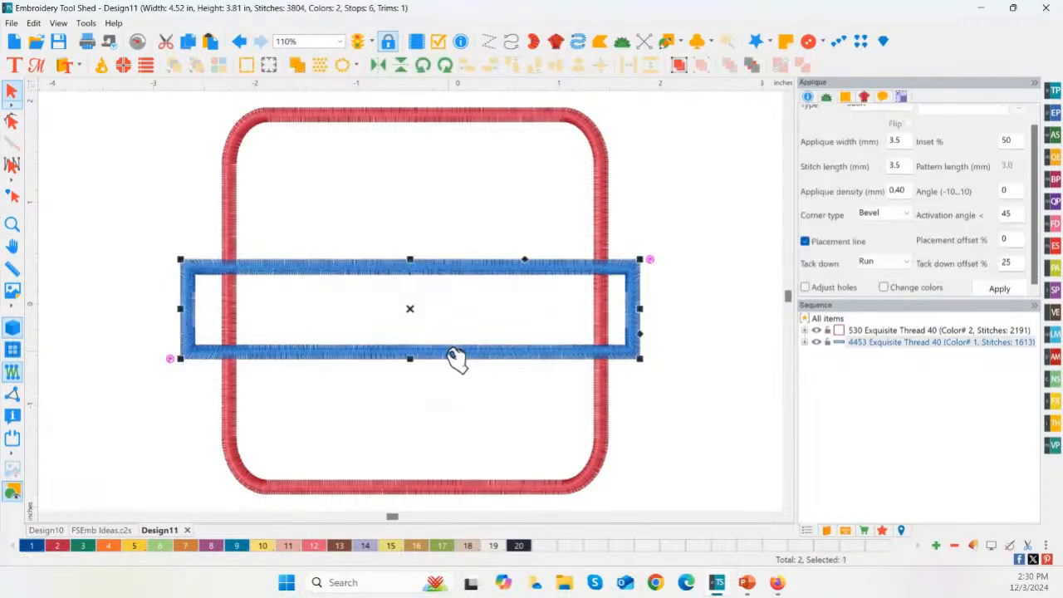
- Recolor the rectangular band applique with the dark palette color 20
click(521, 548)
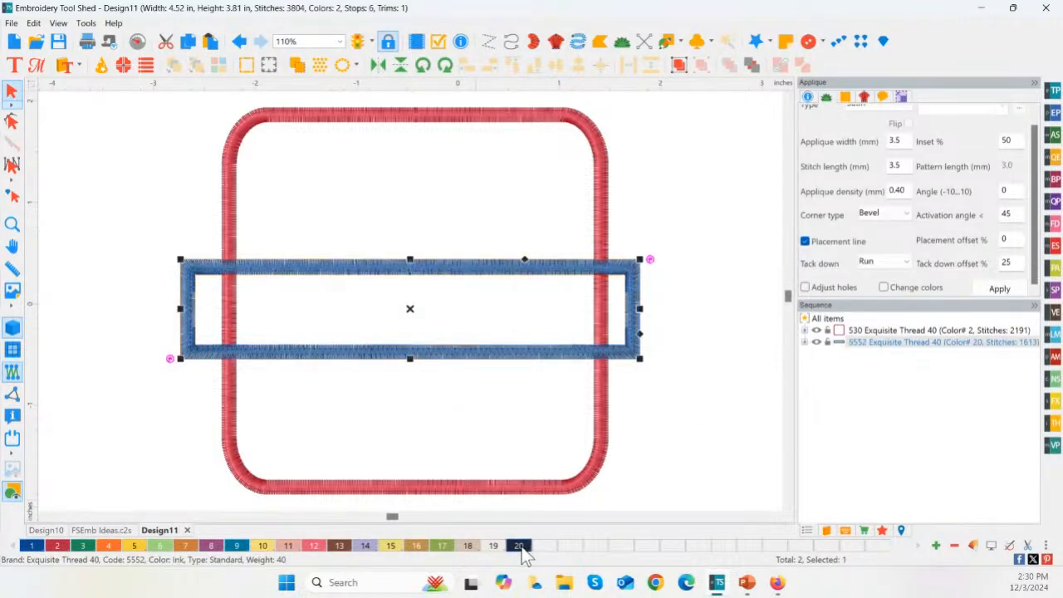
click(652, 442)
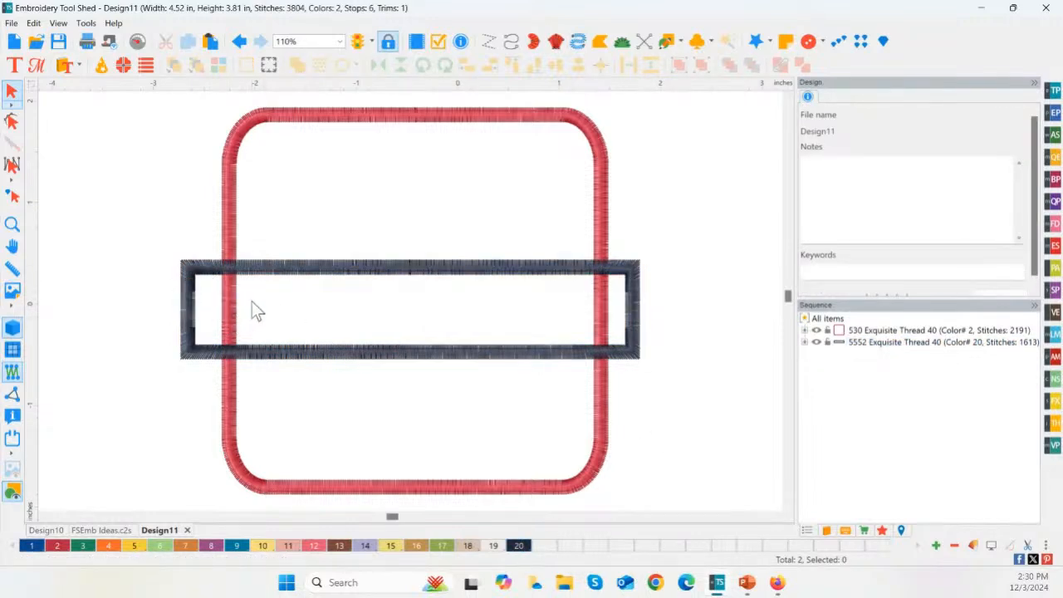
- Draw a small Rounded artwork square and place it over the middle of the band, enlarged to about 1.3 in wide
scroll(207, 212, down, 2)
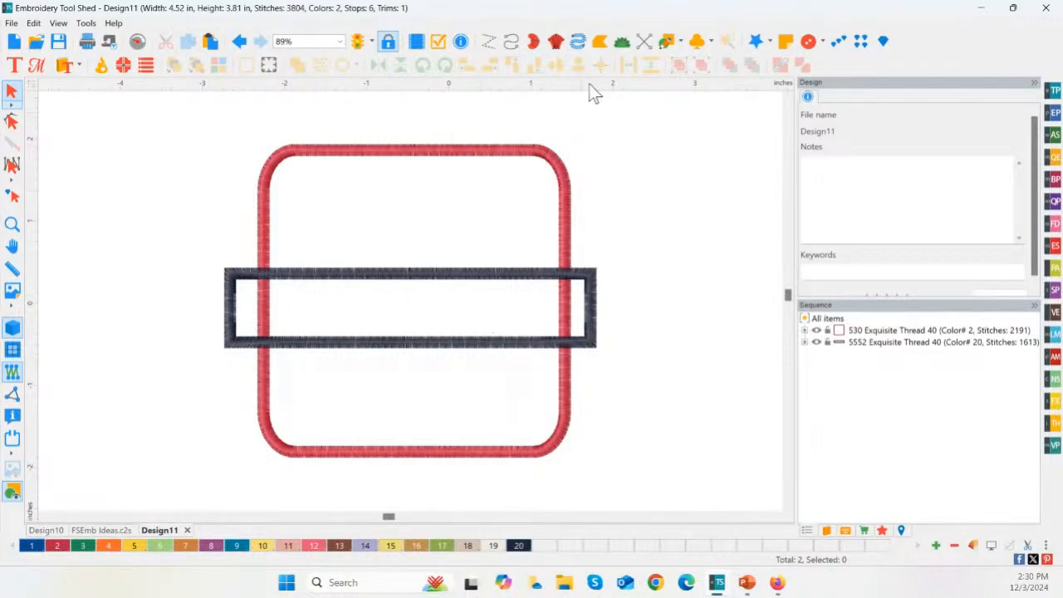
click(681, 41)
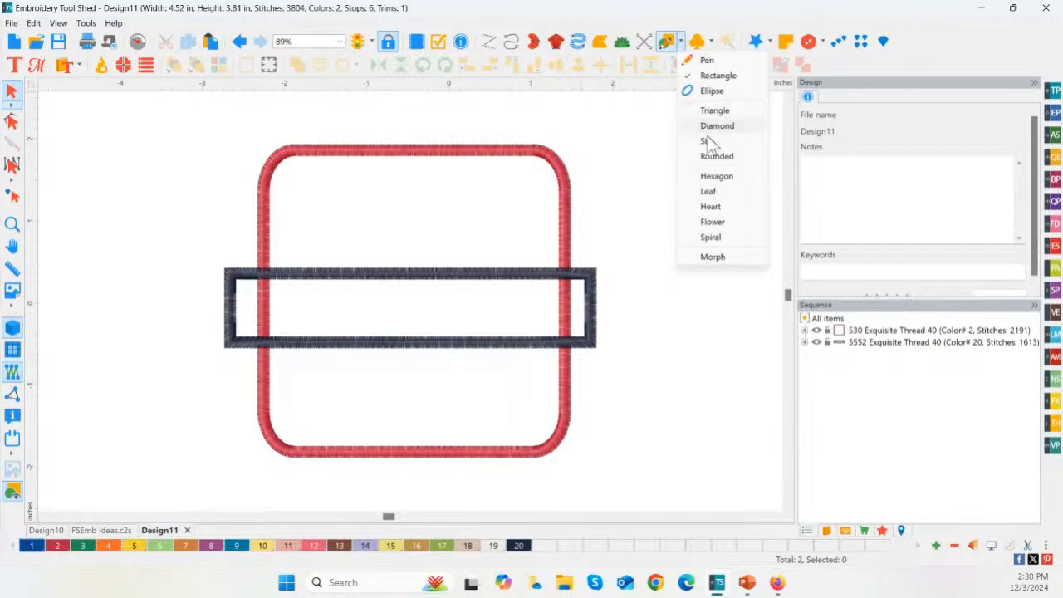
click(714, 156)
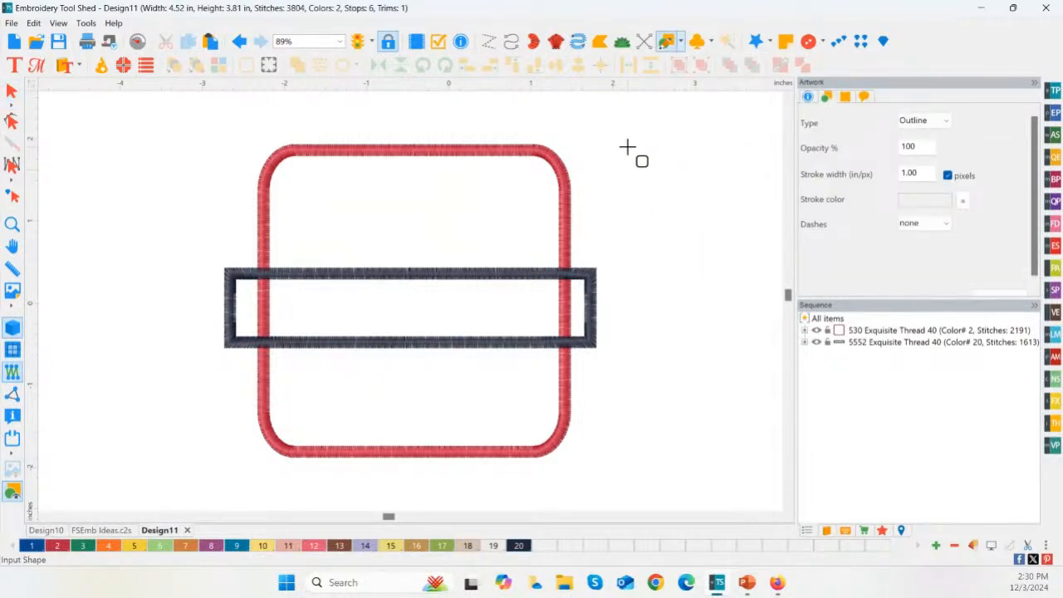
drag(612, 132, 731, 200)
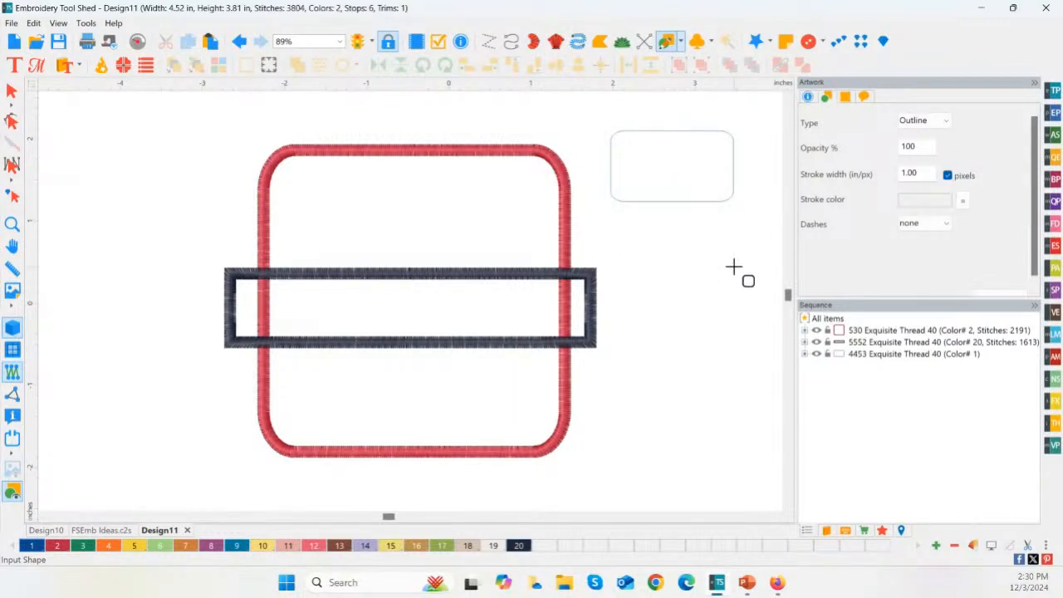
key(ctrl+z)
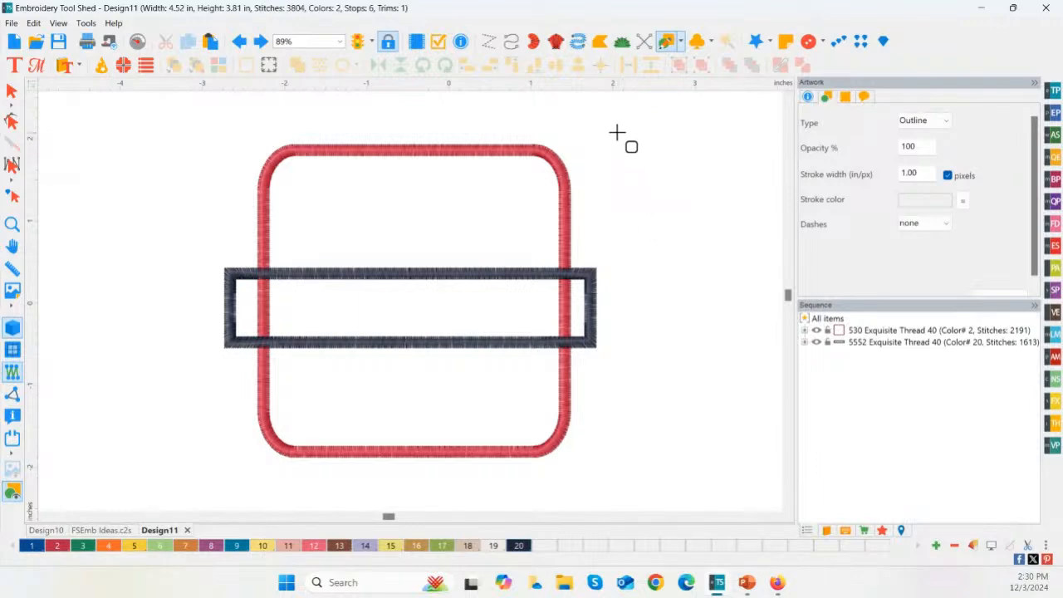
drag(605, 126, 697, 180)
click(11, 91)
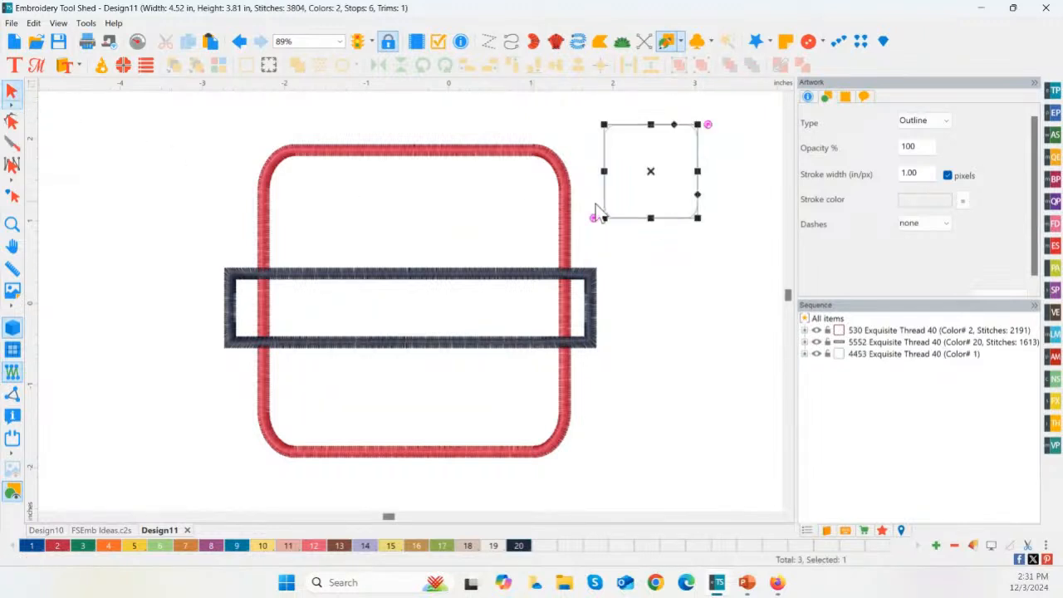
drag(662, 174, 421, 311)
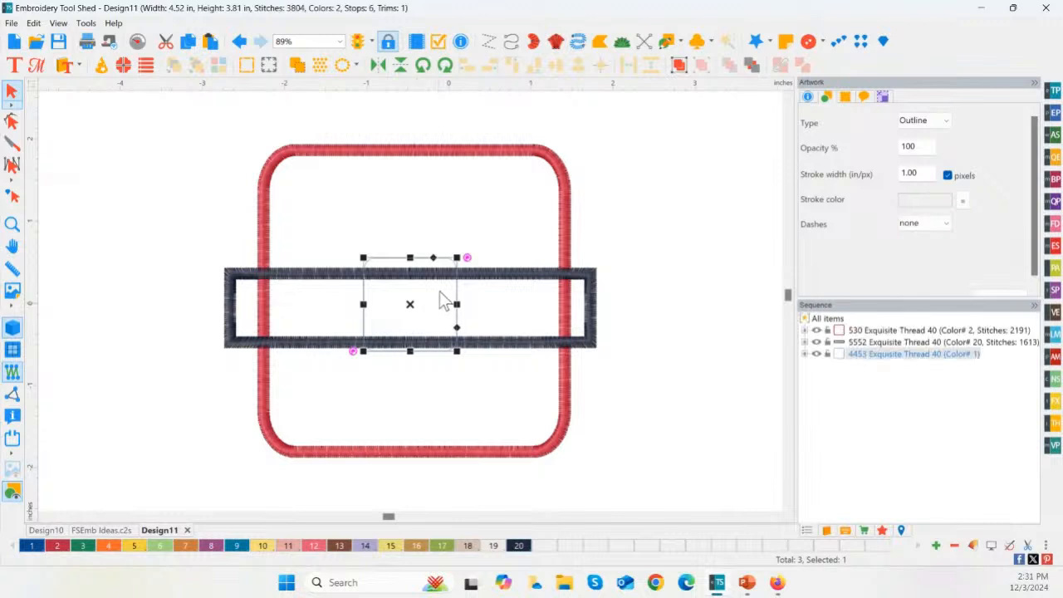
drag(461, 255, 476, 240)
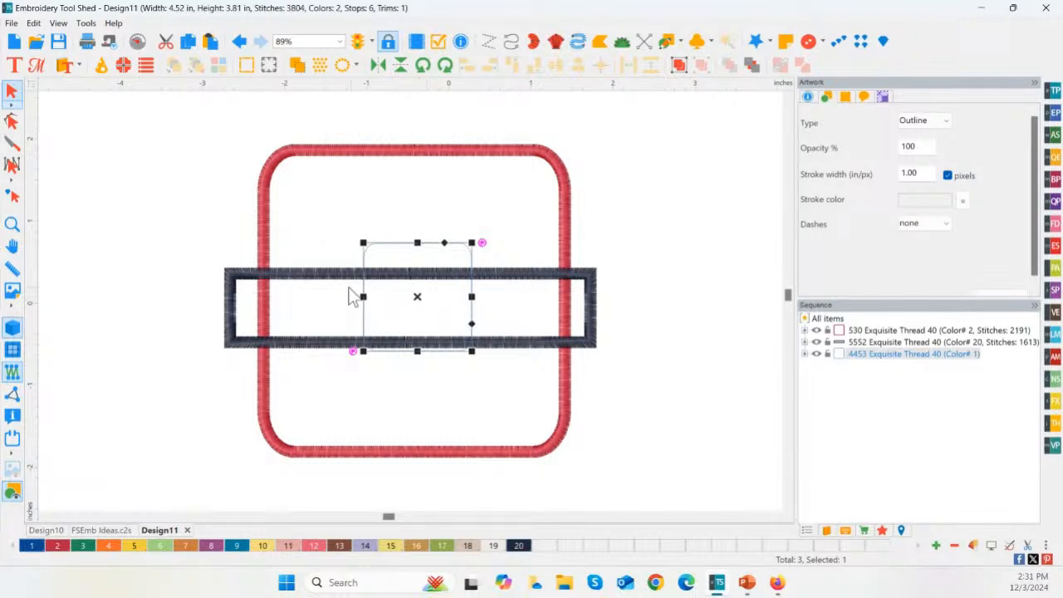
- Convert the small rounded square to Steil stitching and recolor it with the yellow palette color 5
right_click(417, 297)
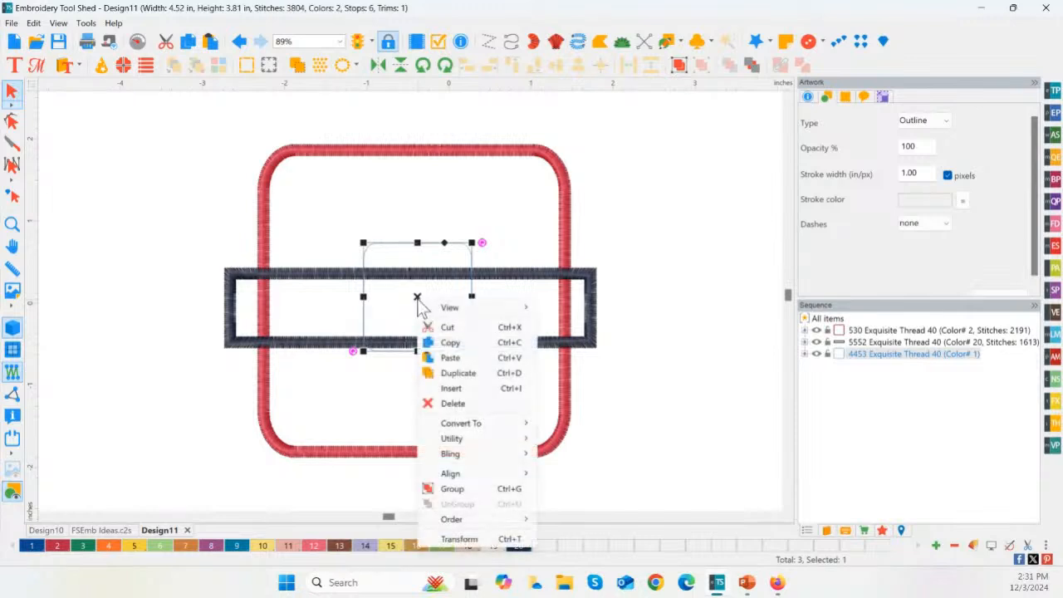
mouse_move(481, 427)
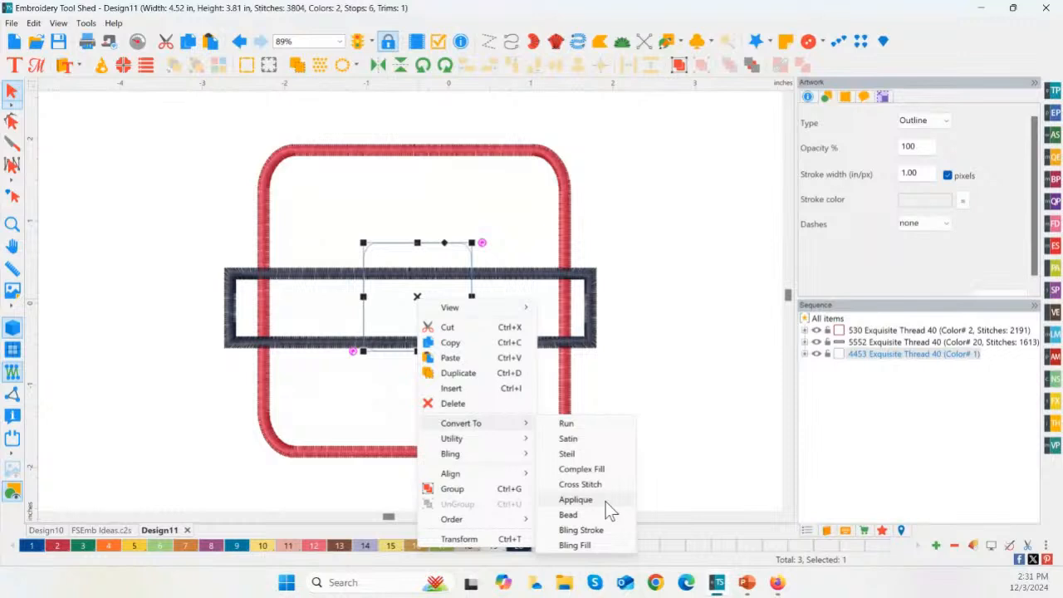
click(611, 453)
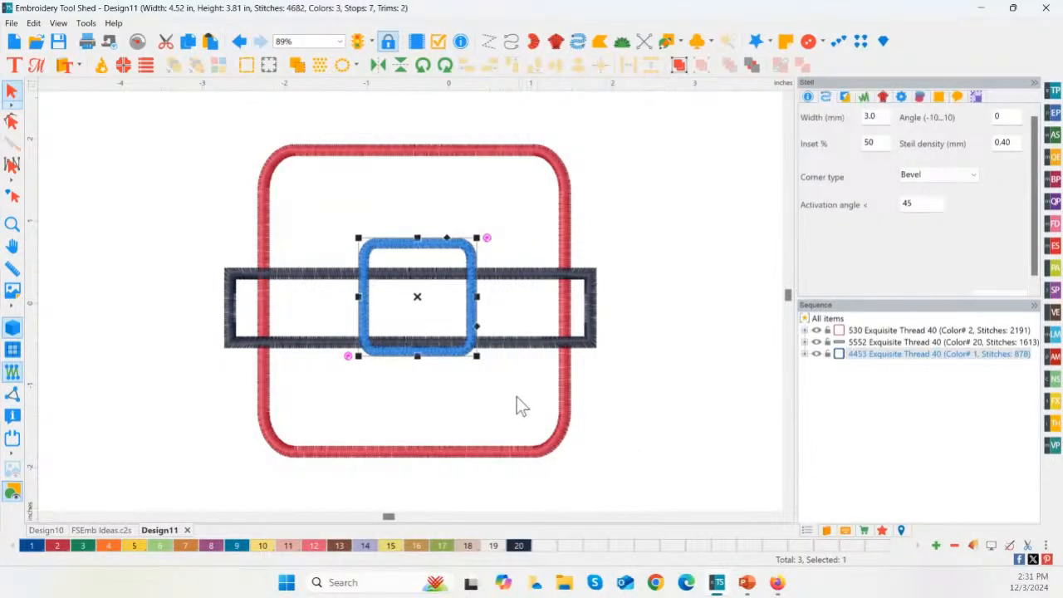
click(136, 546)
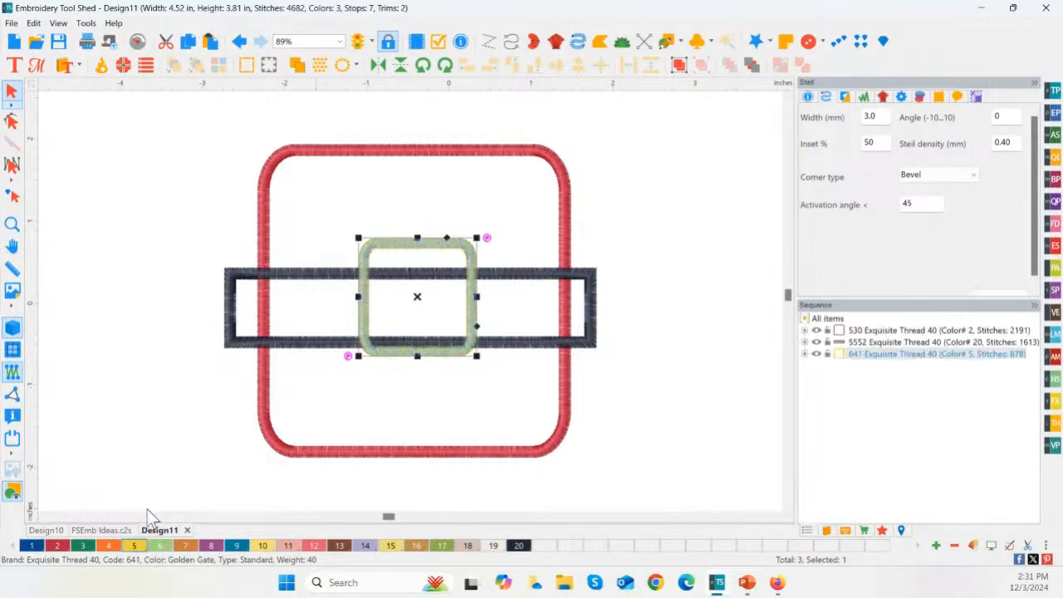
click(163, 352)
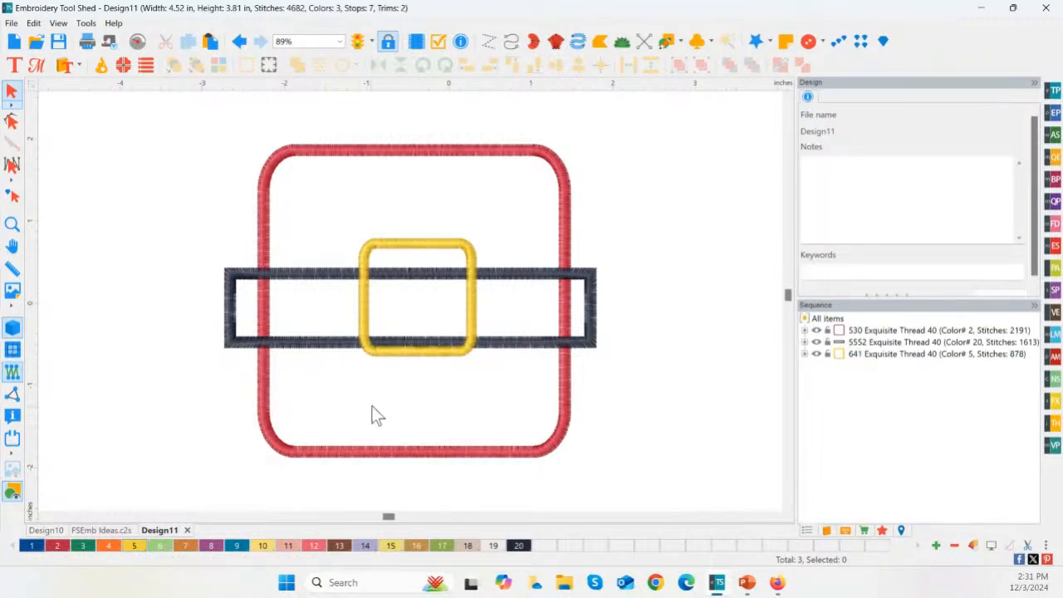
- Align the rounded square, the band and the small buckle square on a common center
click(386, 253)
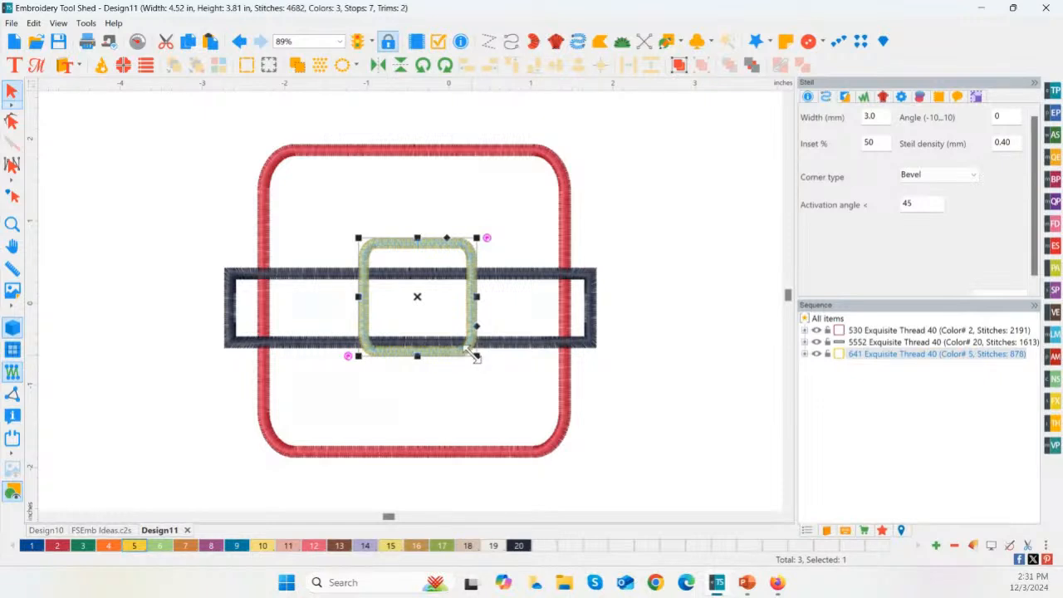
click(152, 116)
drag(133, 98, 712, 519)
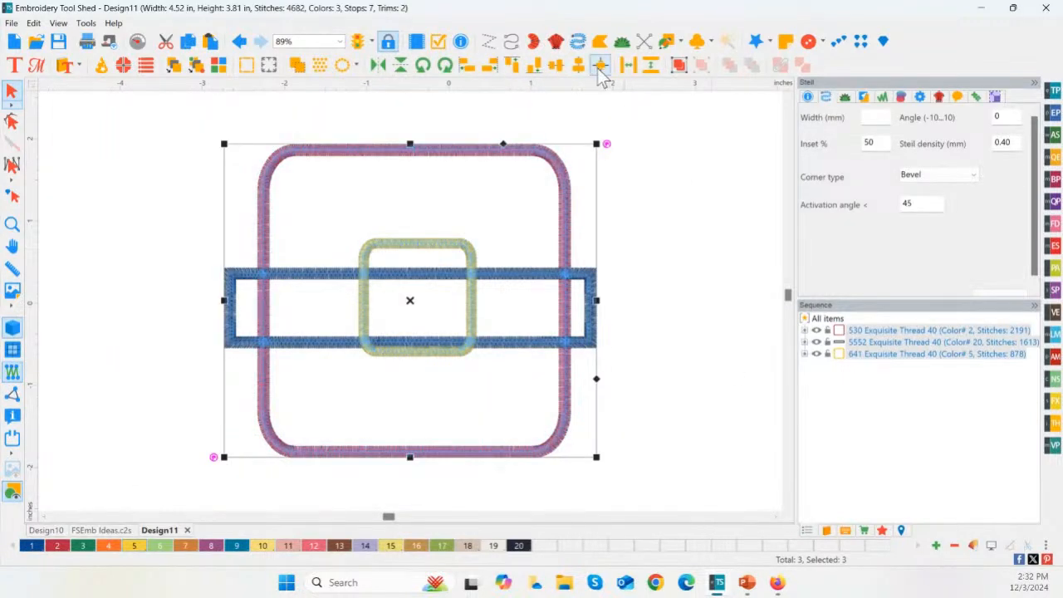
click(602, 68)
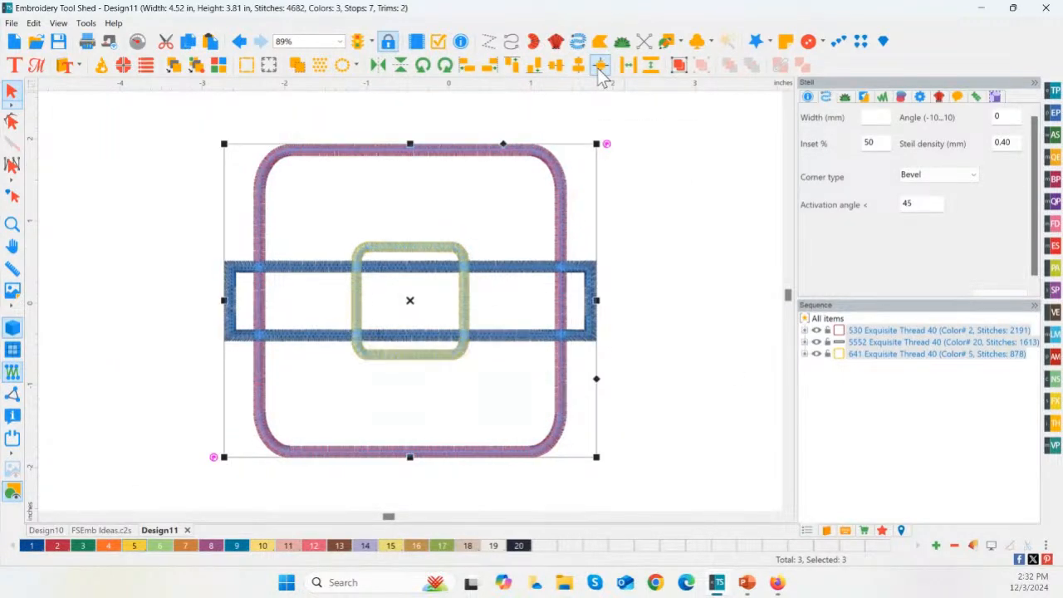
click(638, 318)
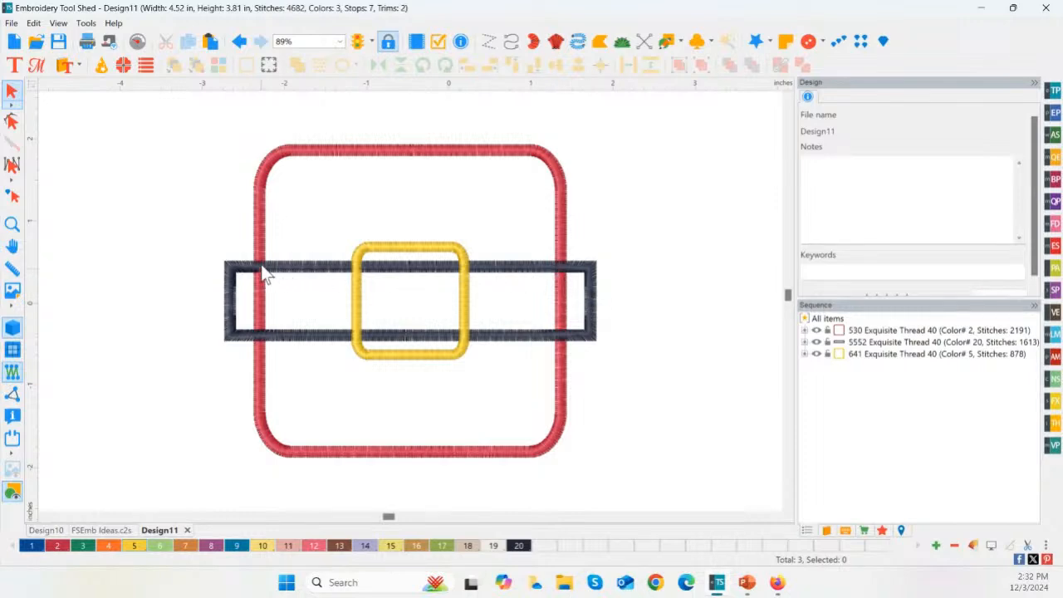
- Move the rectangular band ahead of the red rounded square in the stitching sequence so it sits behind it
click(283, 341)
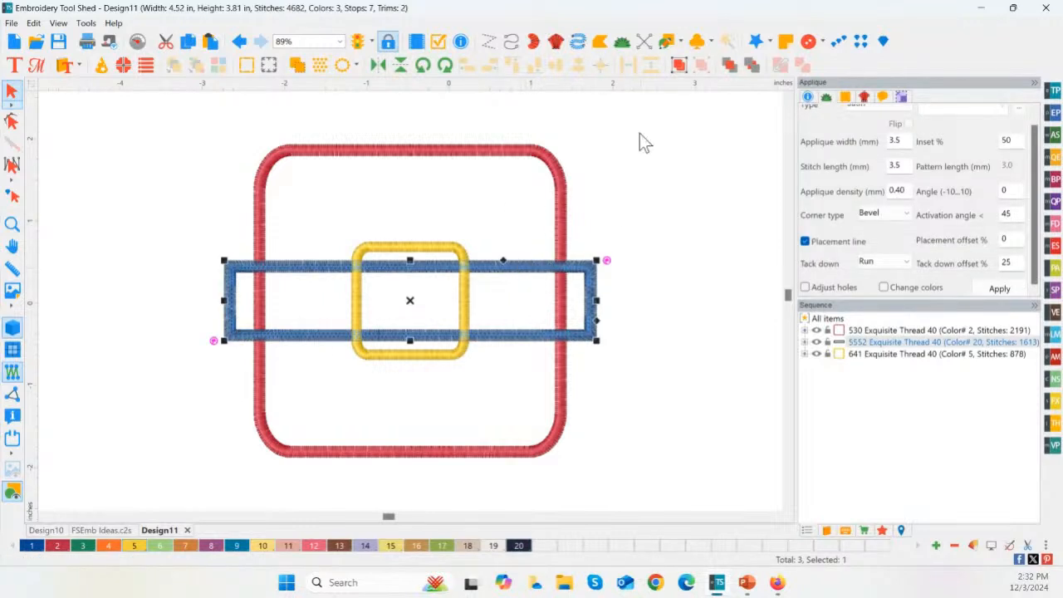
click(730, 67)
click(696, 222)
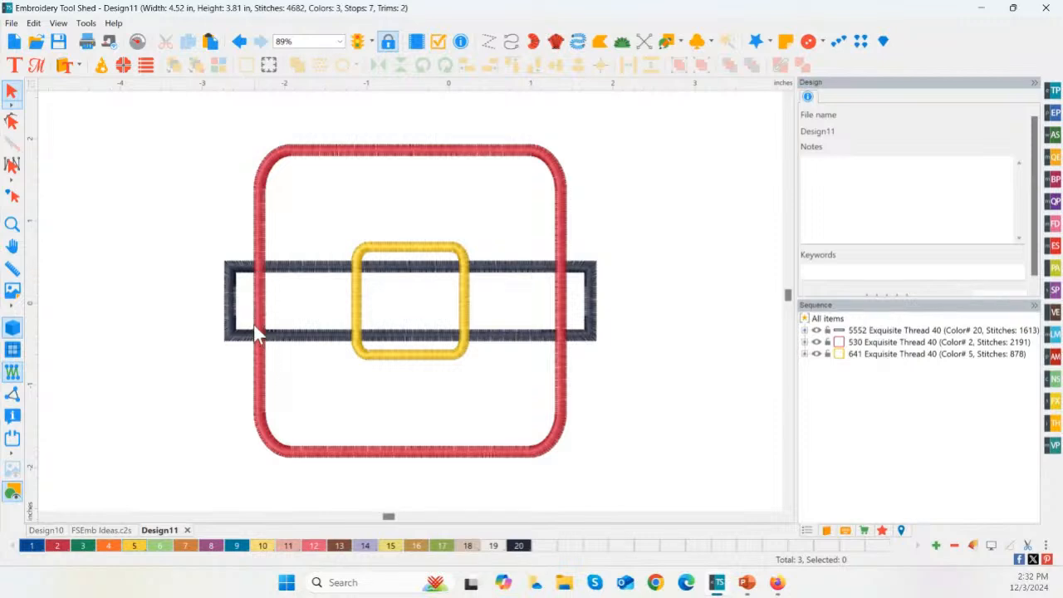
- Shorten the band from both ends to about 4.1 in wide so it extends just past the red square's borders
click(238, 303)
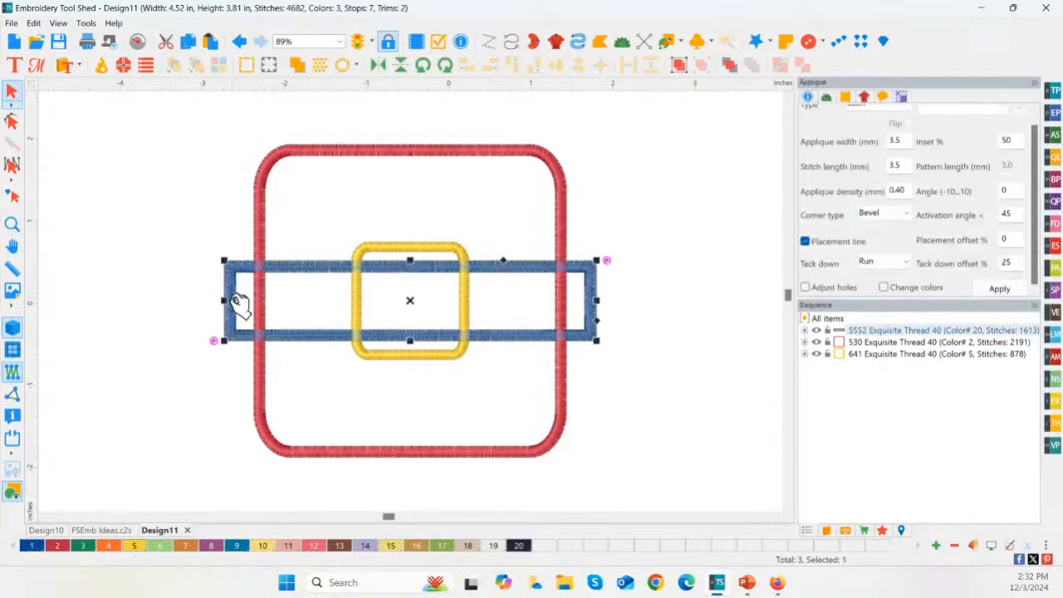
drag(219, 299, 239, 299)
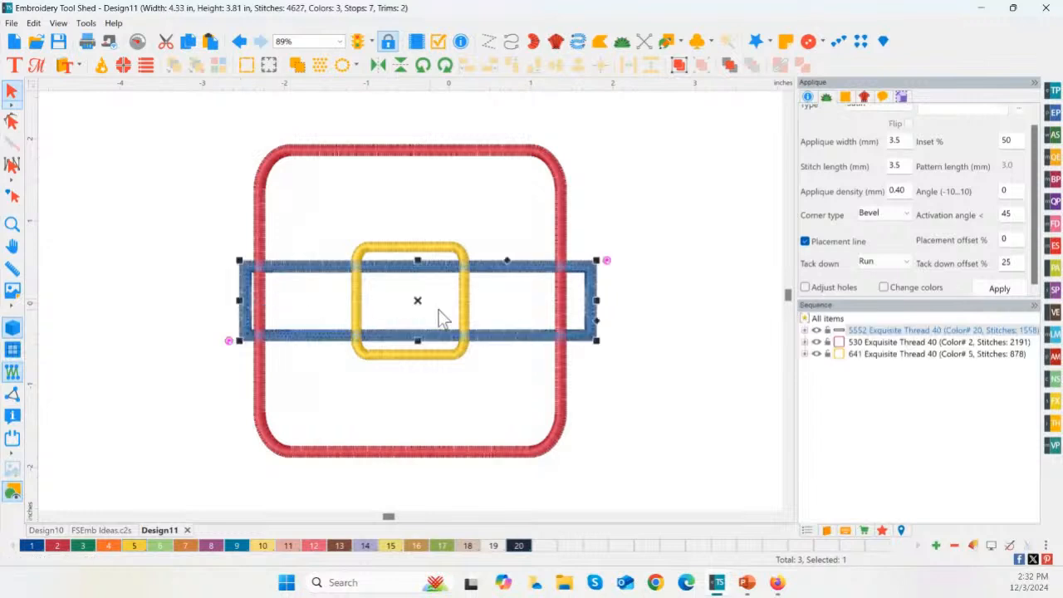
drag(595, 299, 579, 300)
click(600, 313)
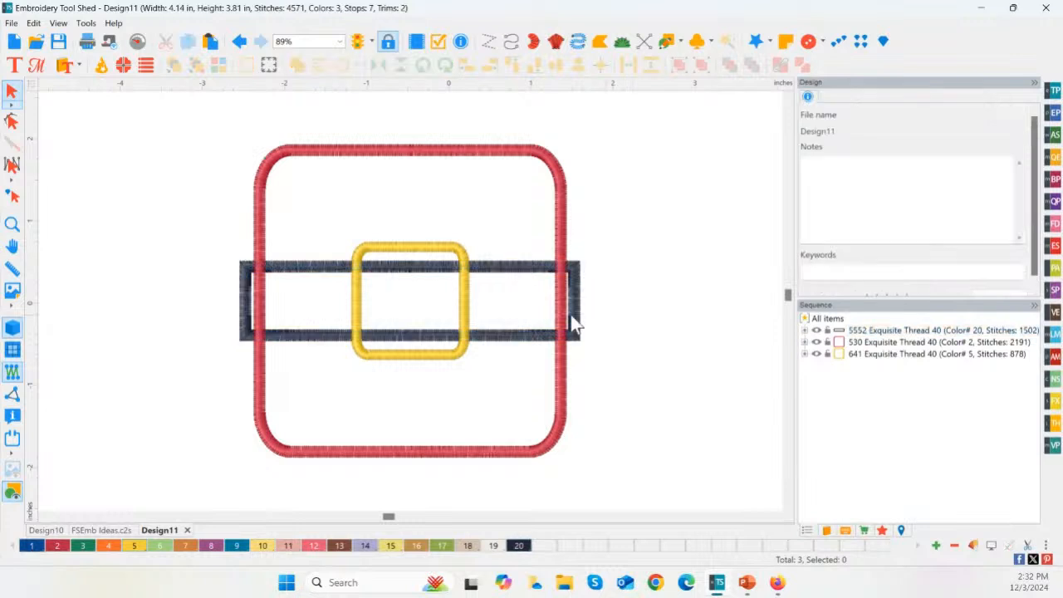
click(254, 270)
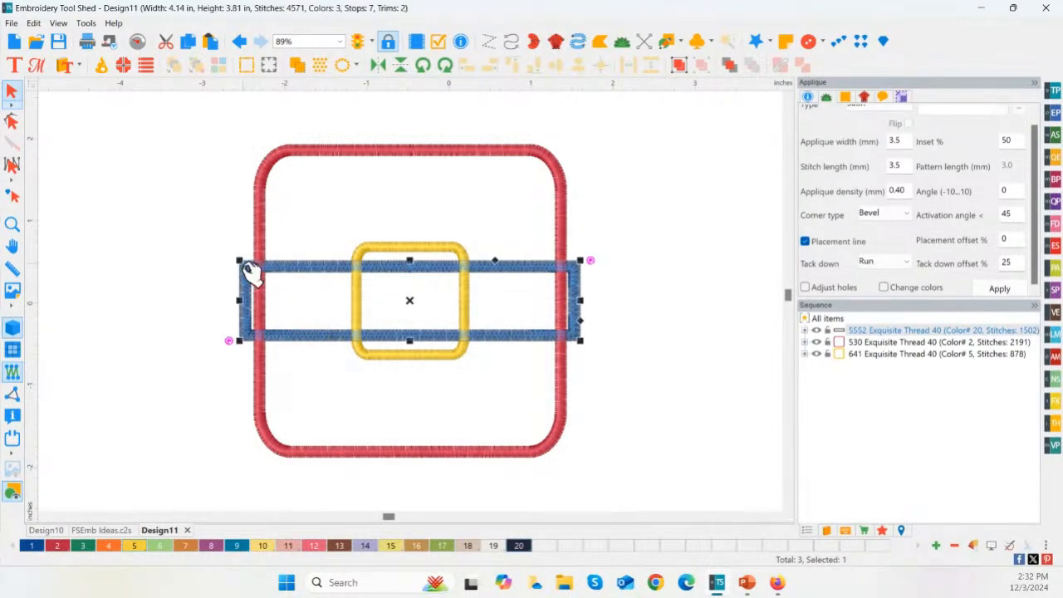
click(167, 219)
- Save a copy of the design named SantaBeltCoaster in the Inspiration Series (C2S) format, browsing to the Desktop folder
click(12, 24)
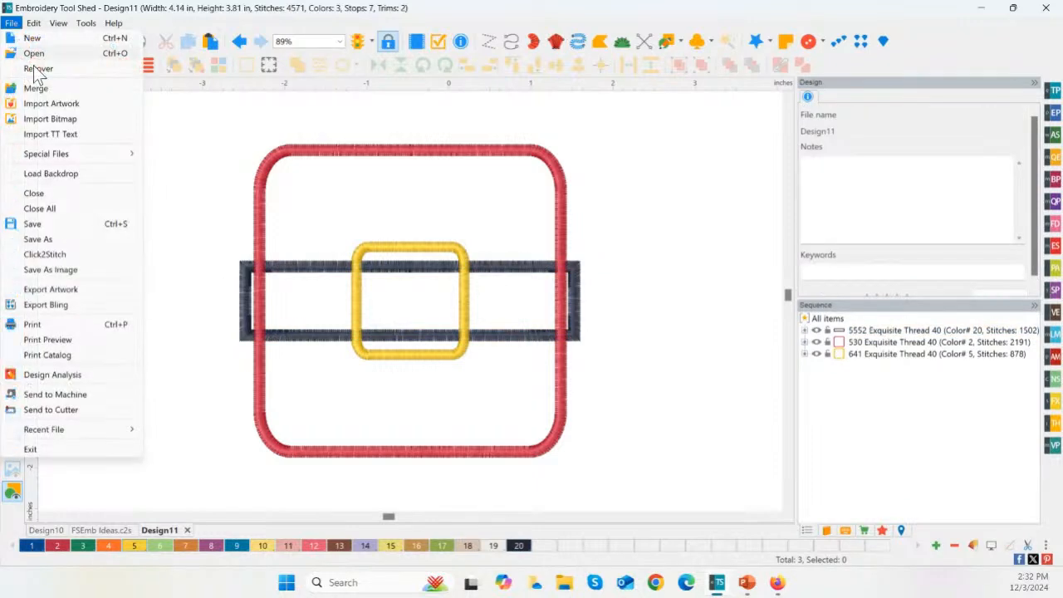
click(45, 239)
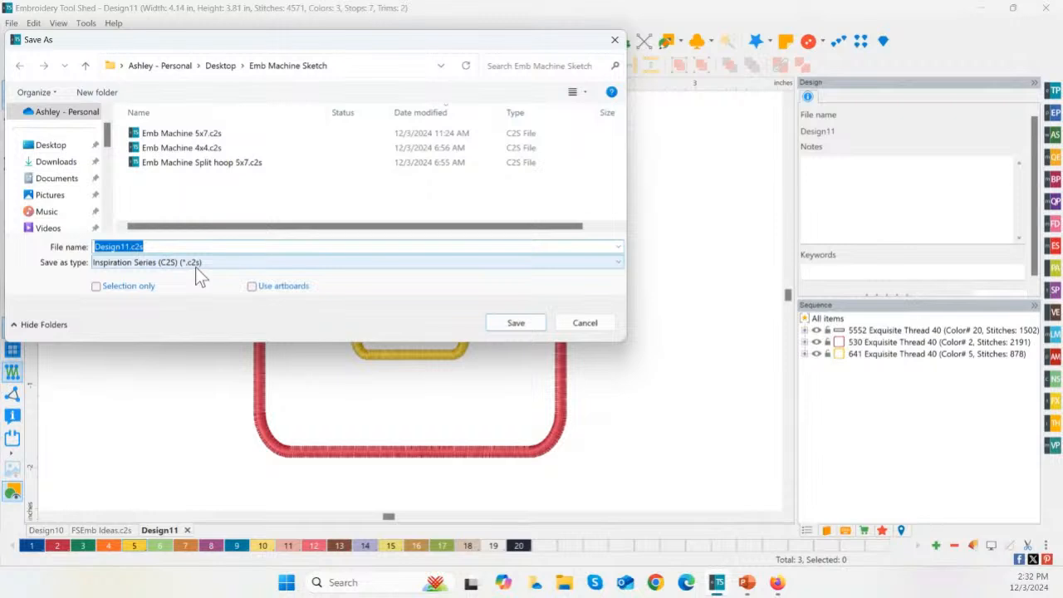
text(S)
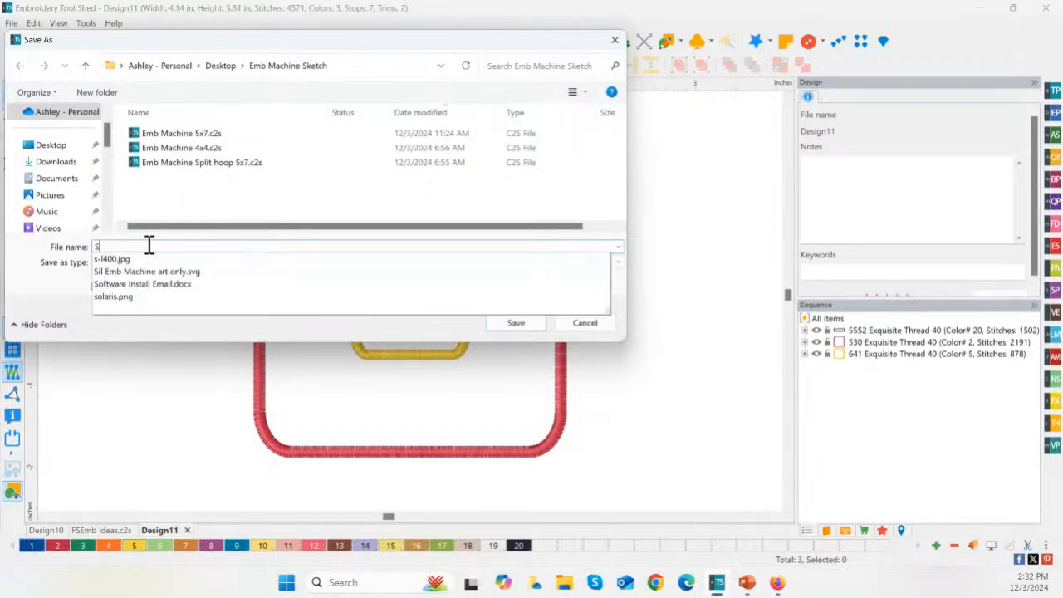
text(antaBeltCoaster)
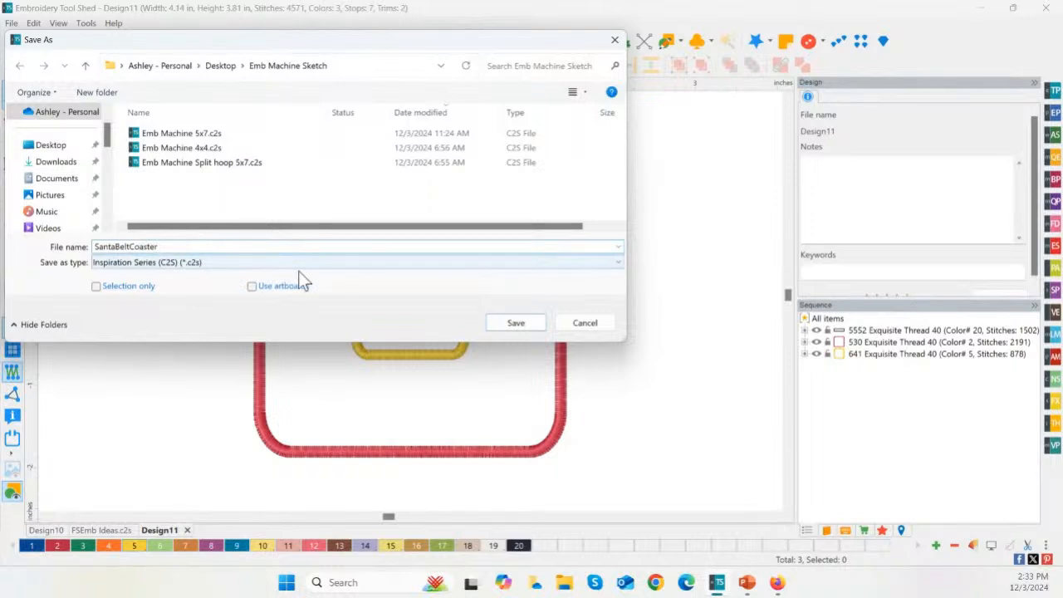
click(514, 322)
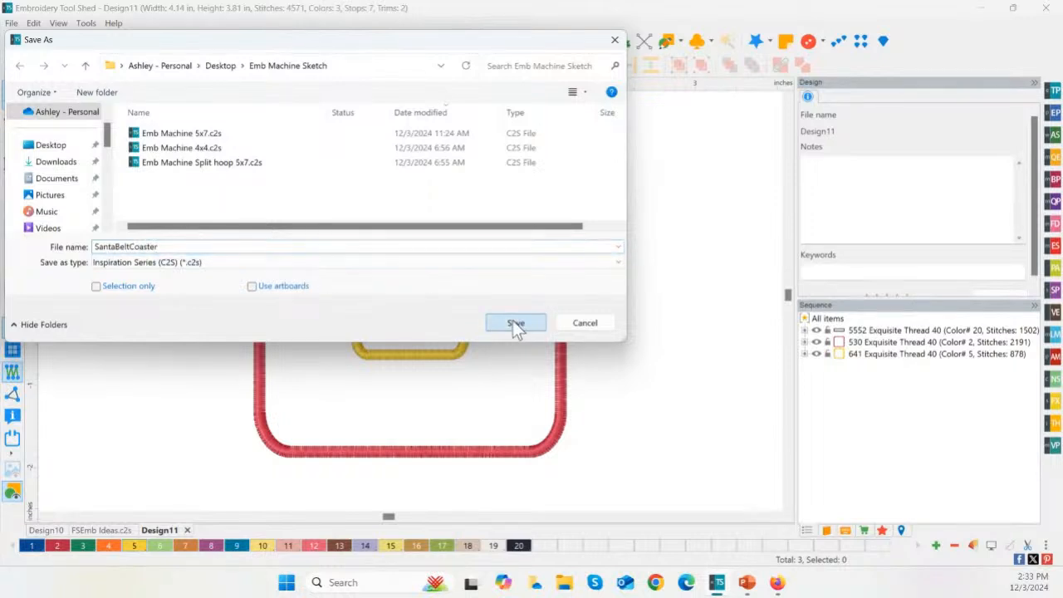
click(52, 143)
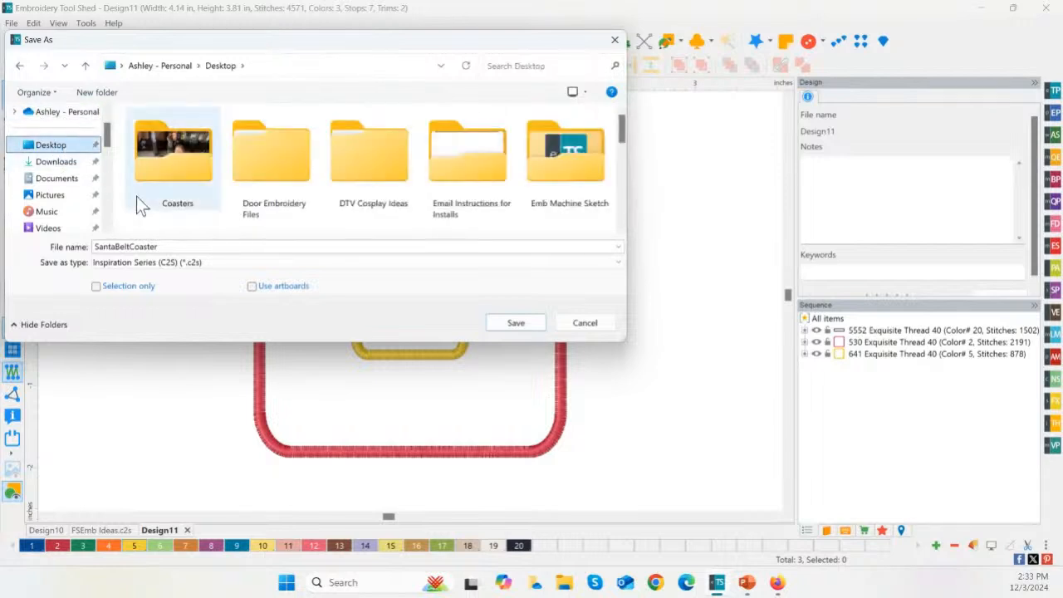
- Save the design to the Desktop as SantaBeltCoaster in C2S format, plus a copy in Baby Lock/Brother/Bernina PES v9 format
click(529, 322)
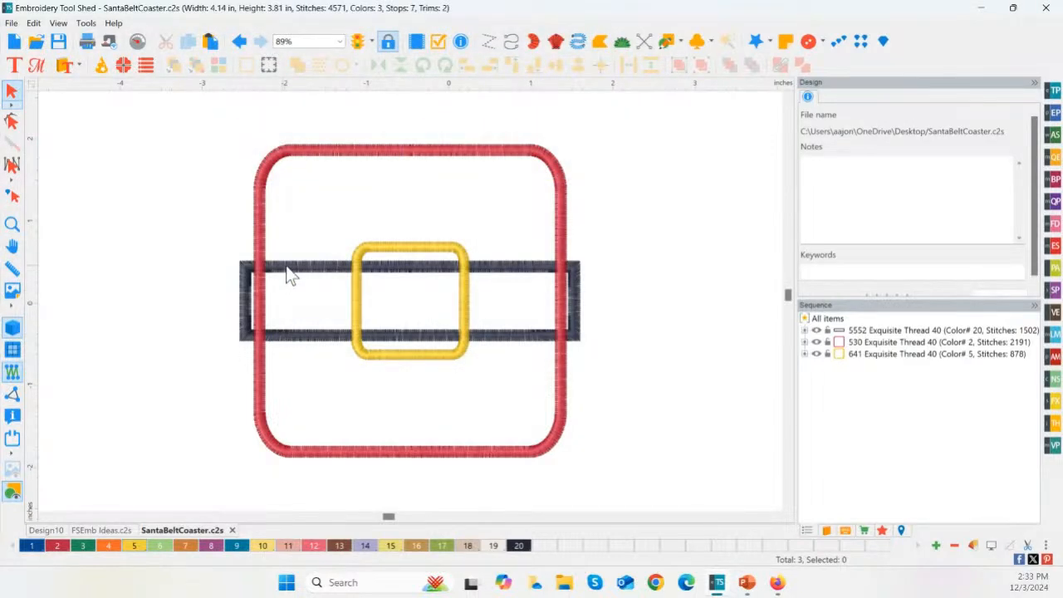
click(12, 22)
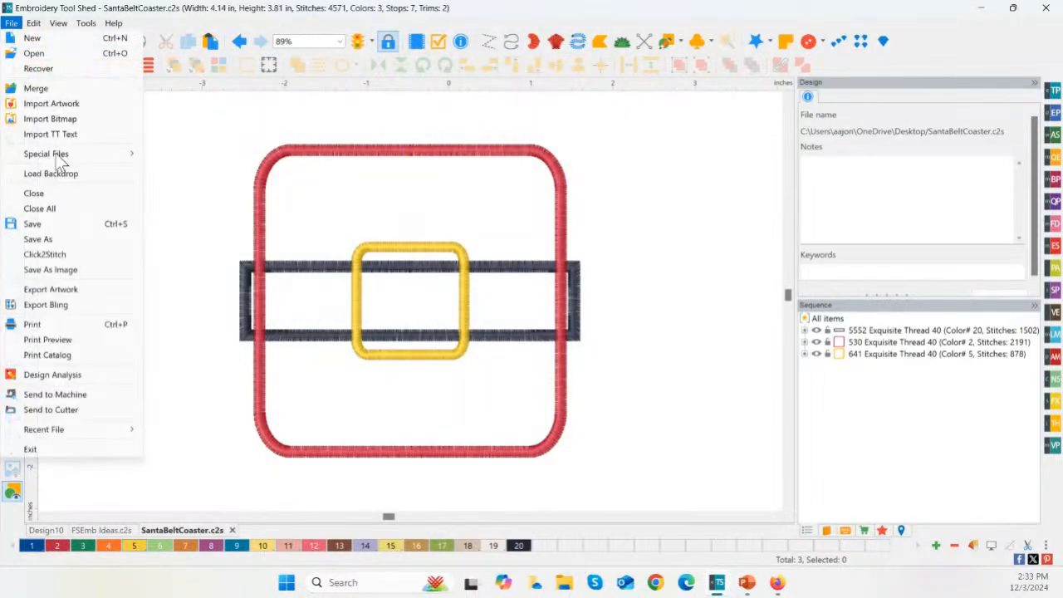
click(55, 238)
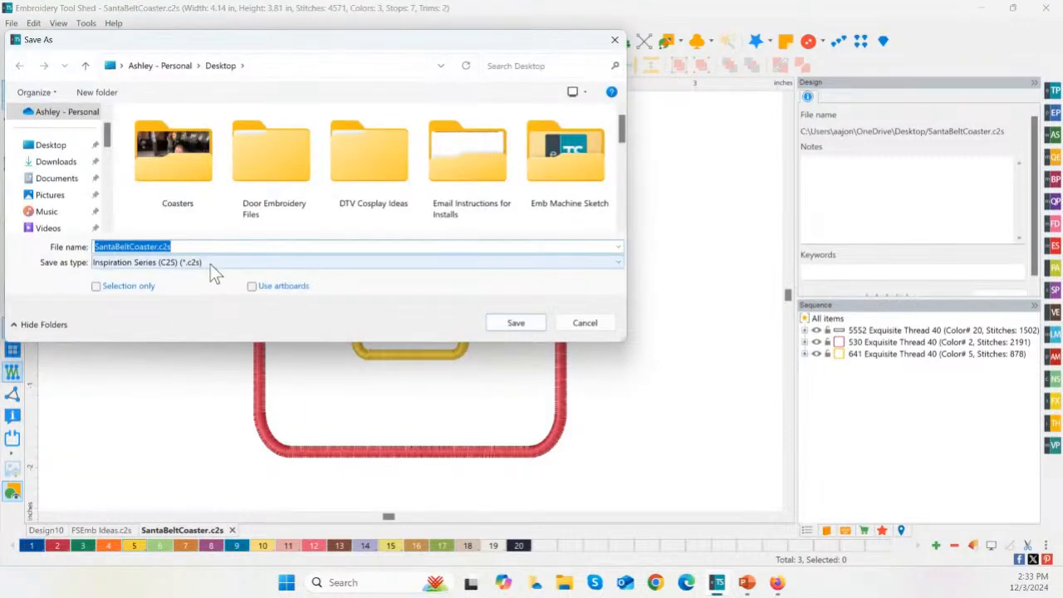
click(210, 264)
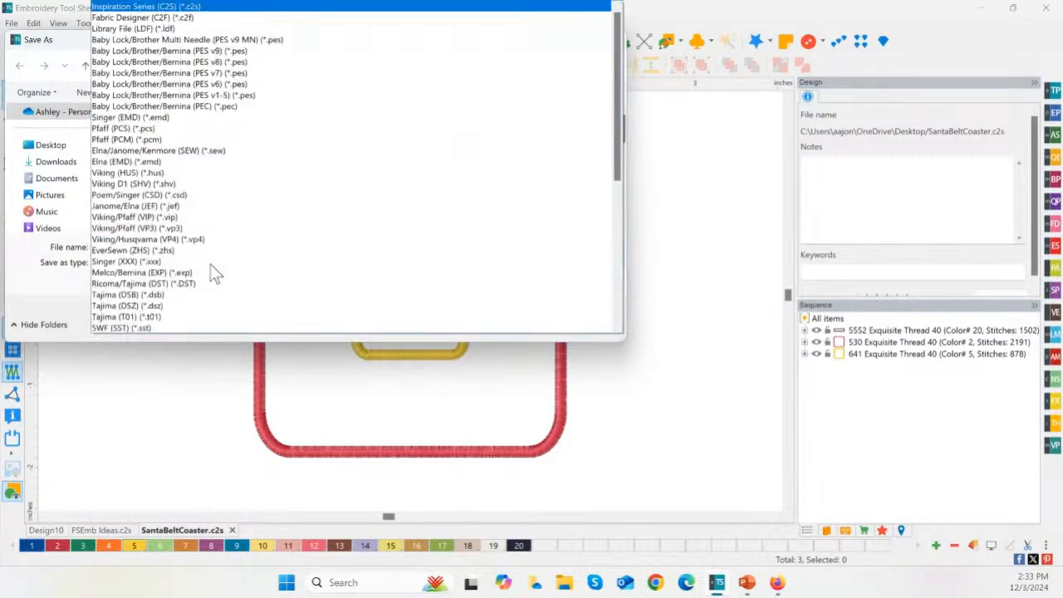
click(267, 55)
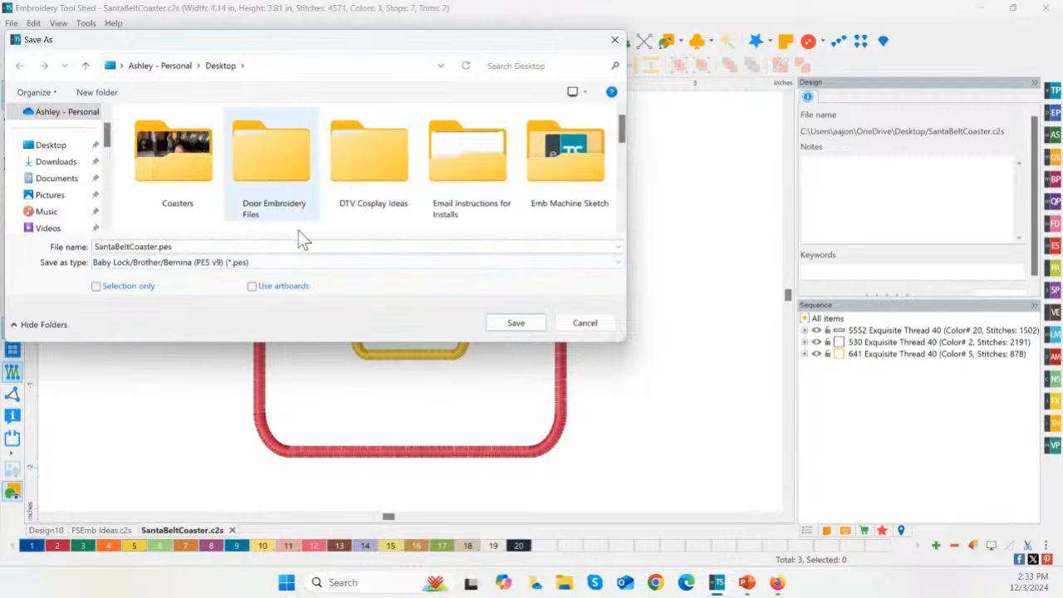
click(516, 323)
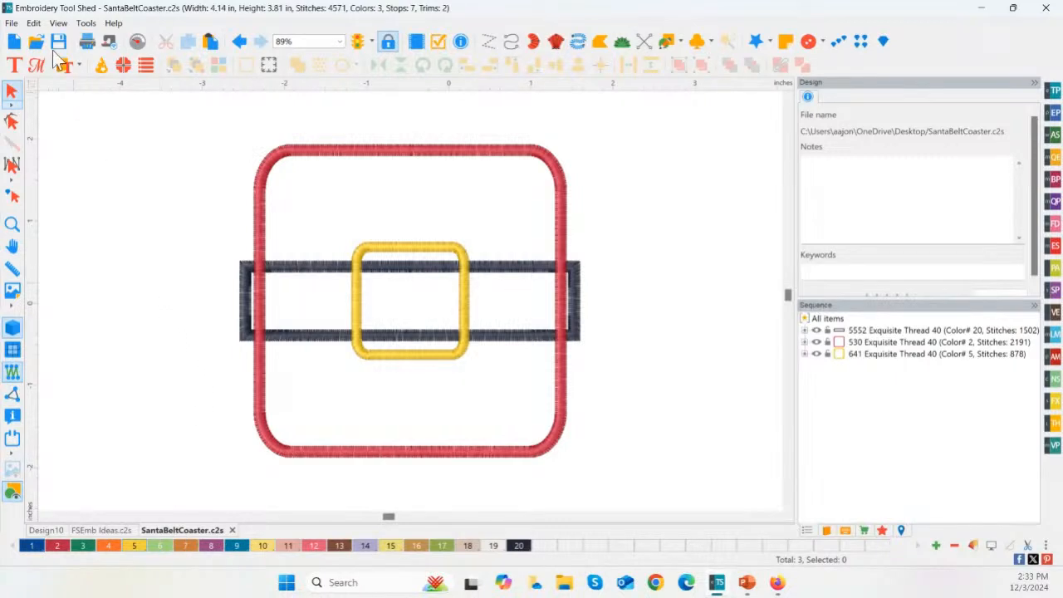
- Open SantaBeltCoaster.pes from the Desktop to examine how its overlapping stitches were saved, and close it again
click(13, 24)
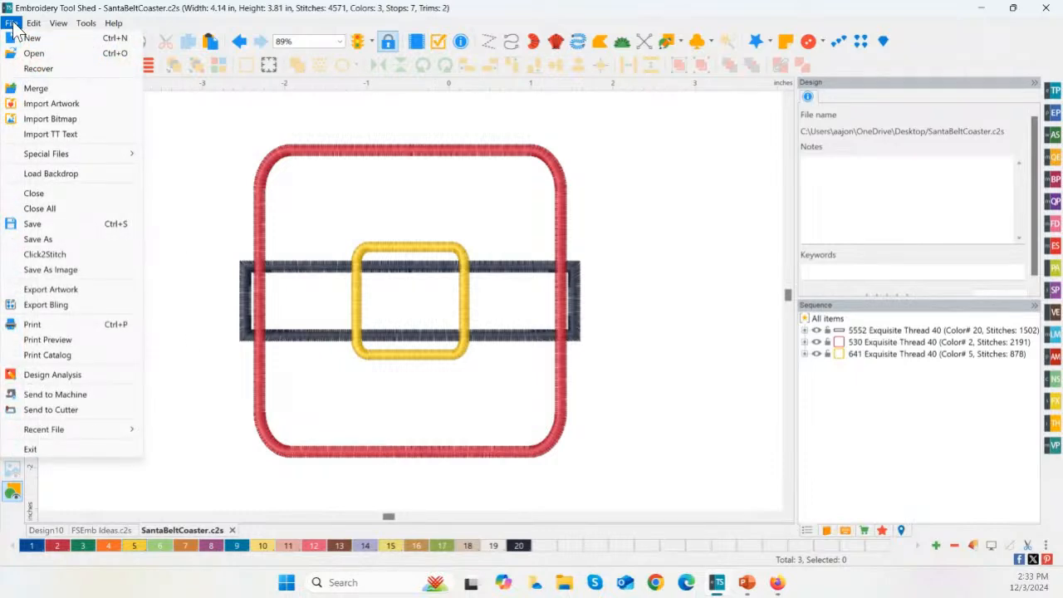
click(34, 53)
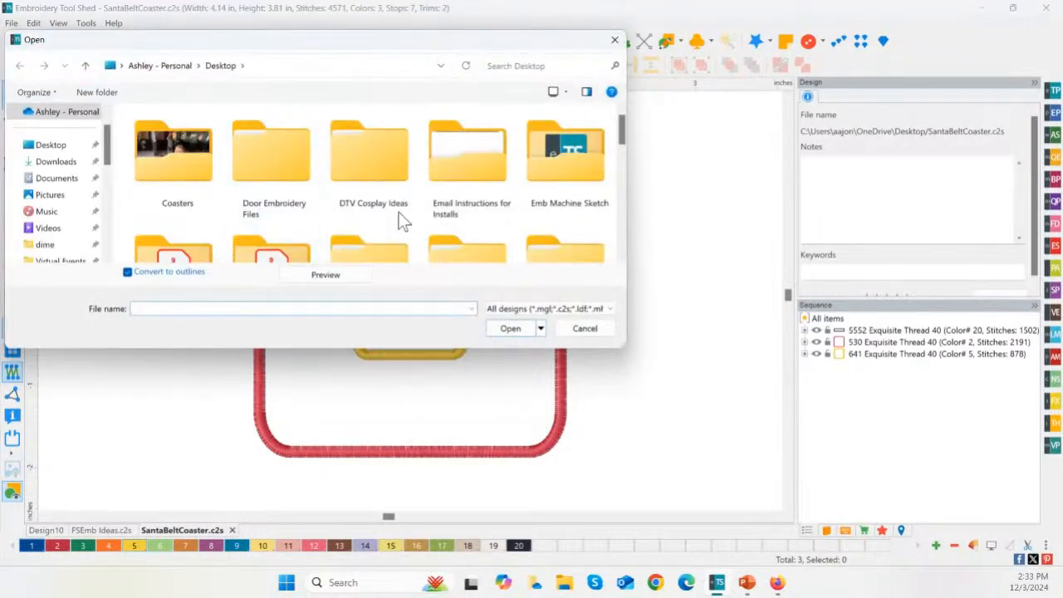
drag(623, 131, 624, 201)
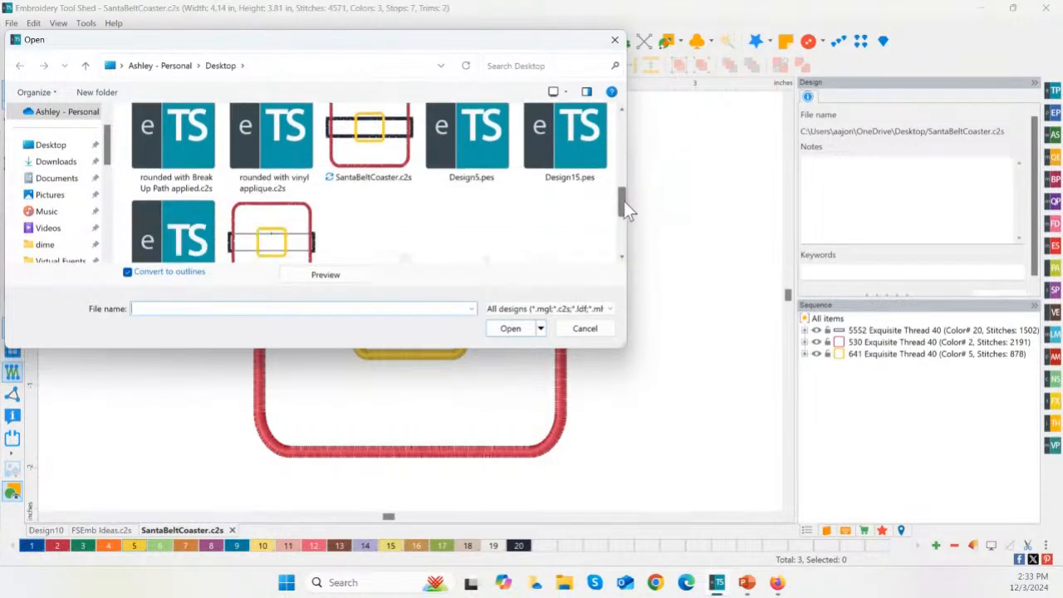
click(282, 245)
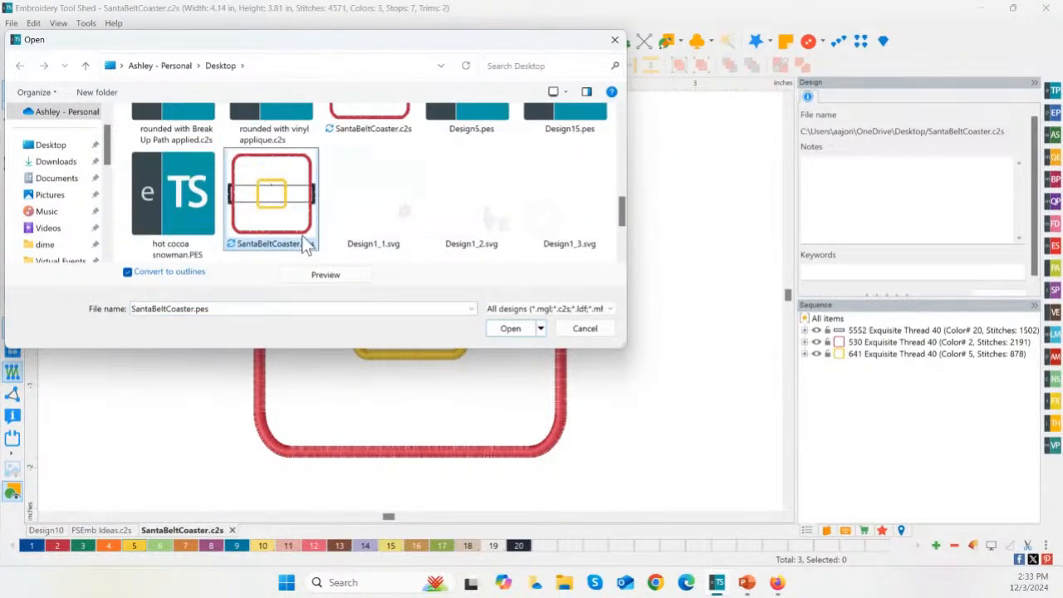
click(511, 329)
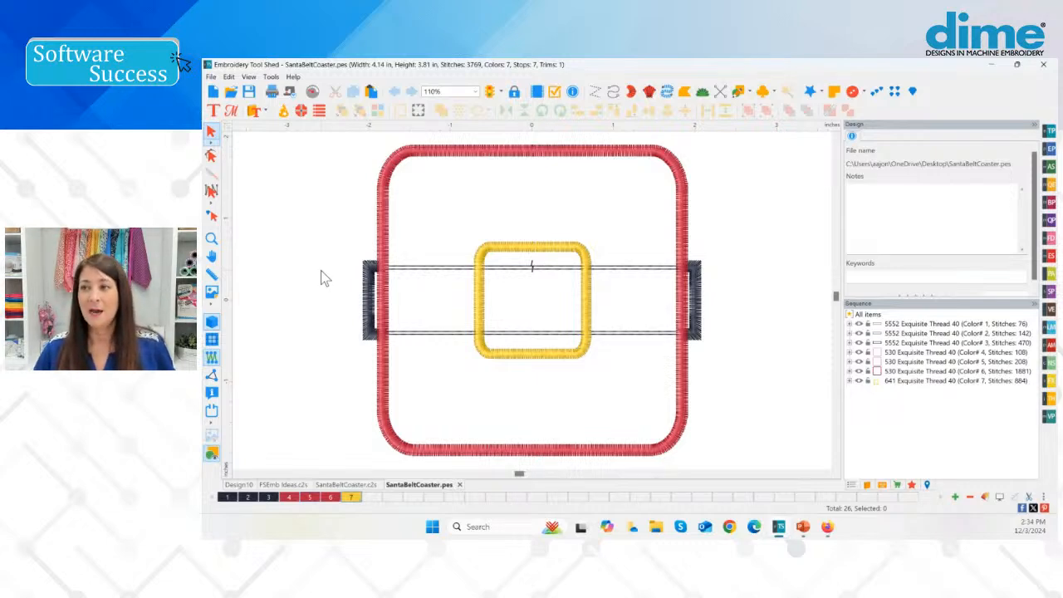
click(459, 485)
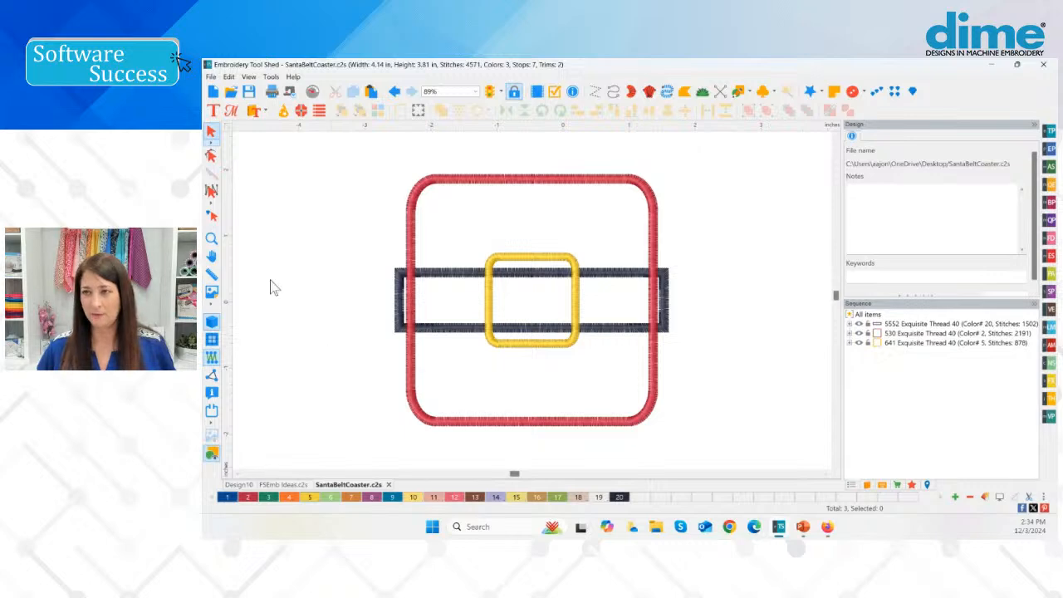
- Move the dark belt applique (thread 5552) after the red rounded square (thread 530) in the stitching sequence
click(213, 240)
click(285, 277)
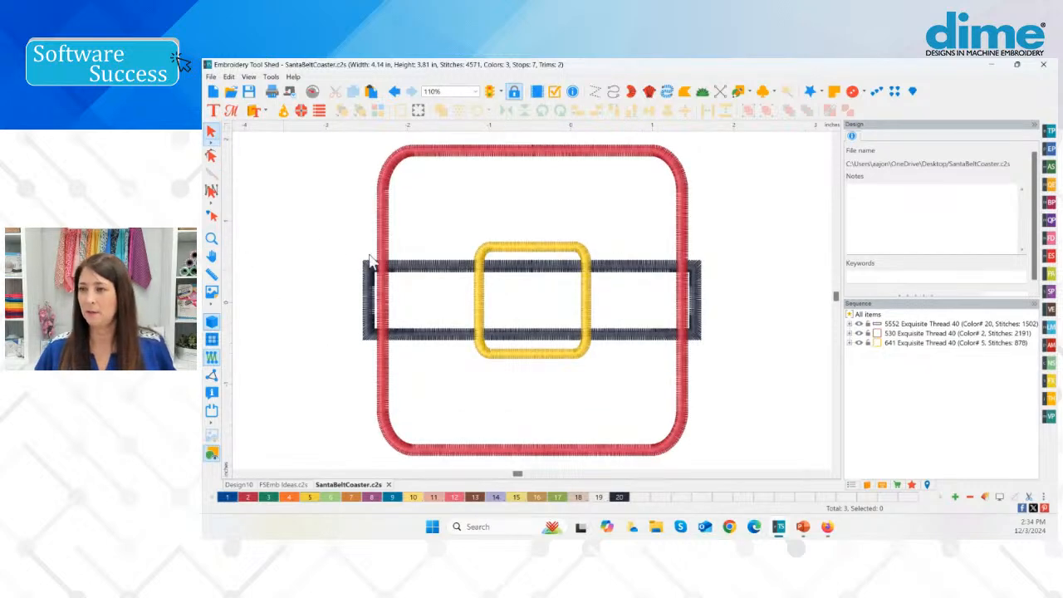
click(420, 265)
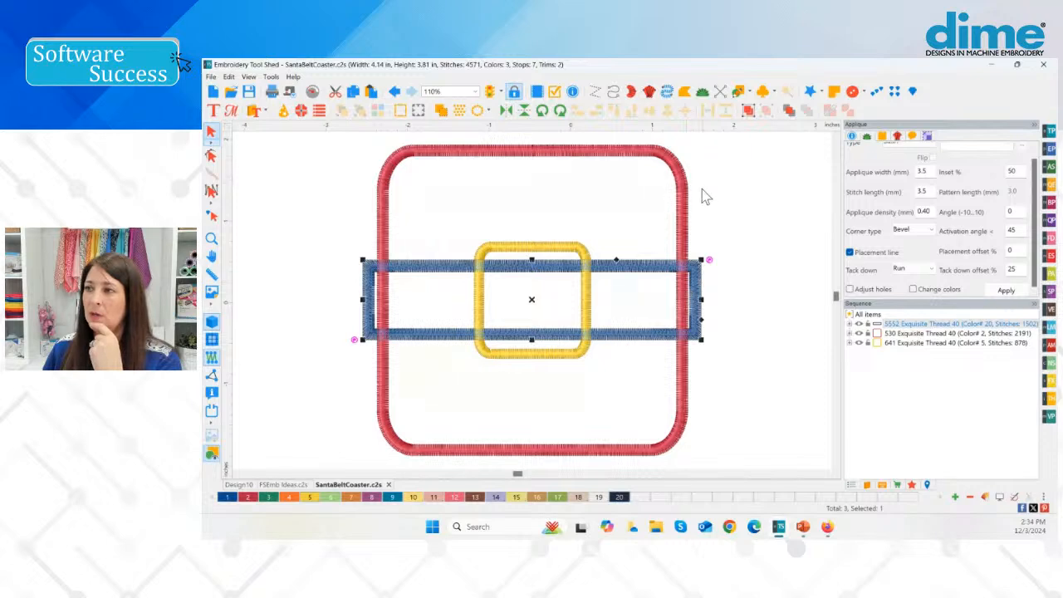
click(908, 324)
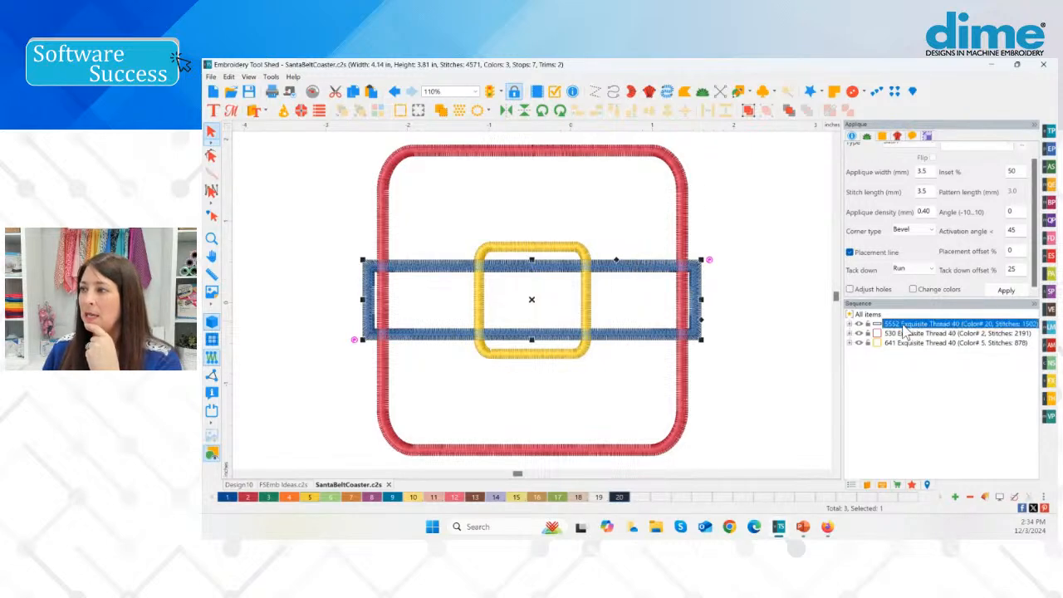
drag(898, 326, 897, 339)
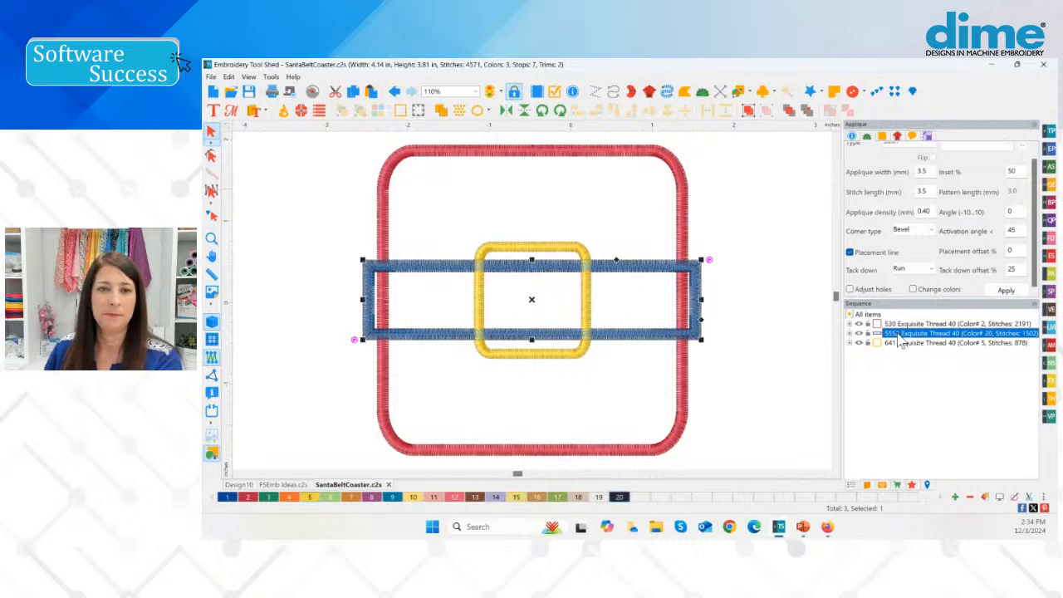
click(910, 324)
click(902, 342)
click(902, 334)
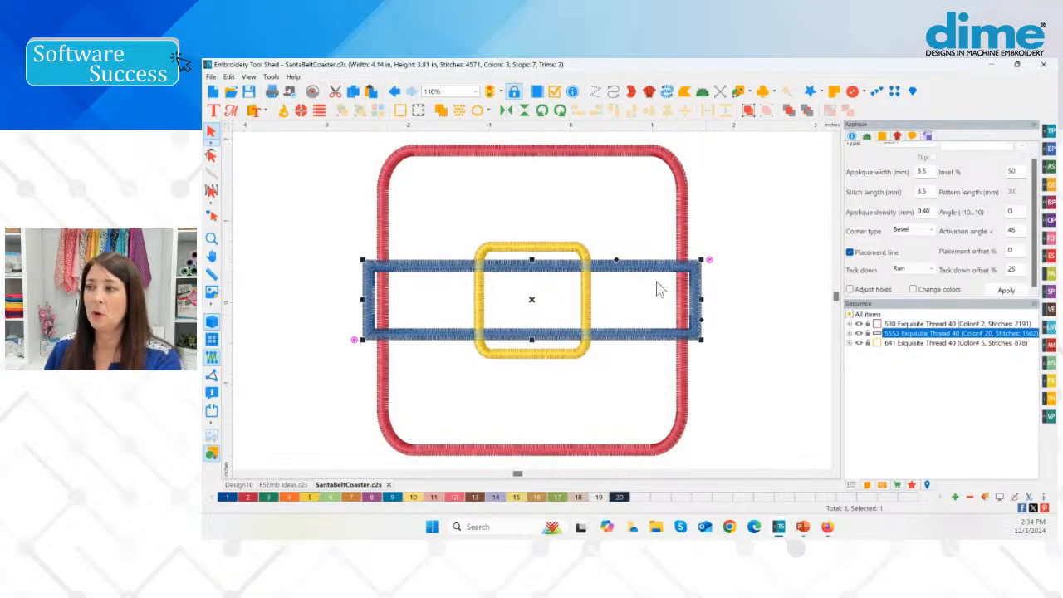
click(731, 274)
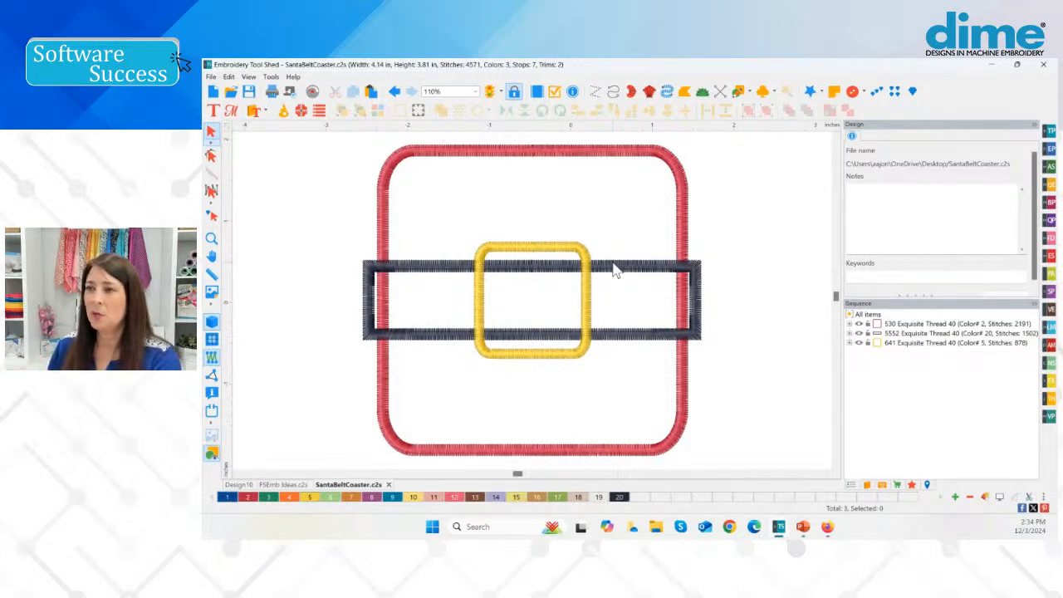
- Save the reordered design as SantaBeltCoaster.pes in PES v9 format, replacing the existing file
click(211, 77)
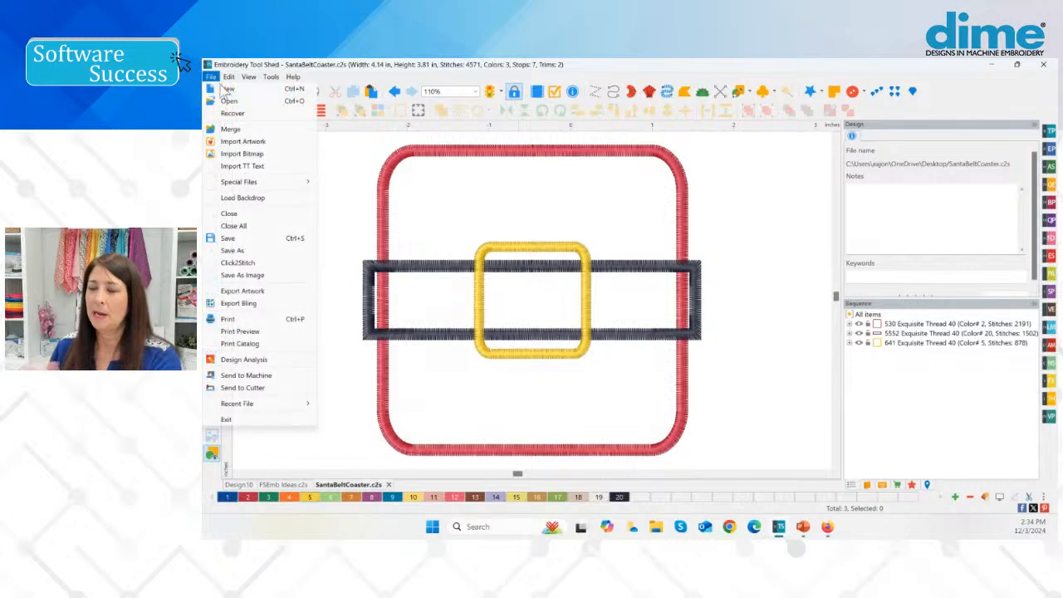
click(244, 251)
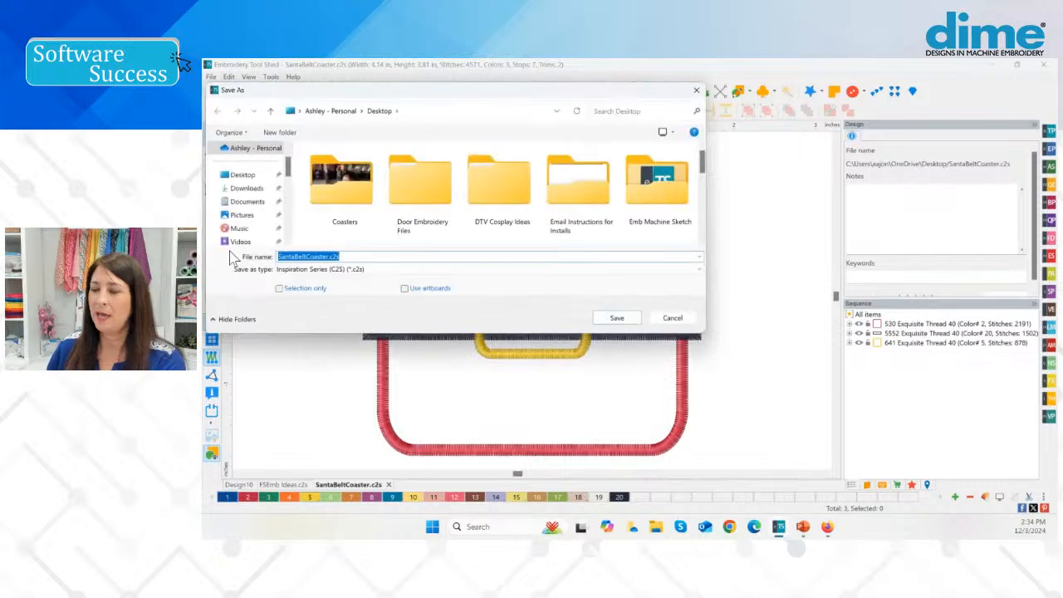
click(367, 273)
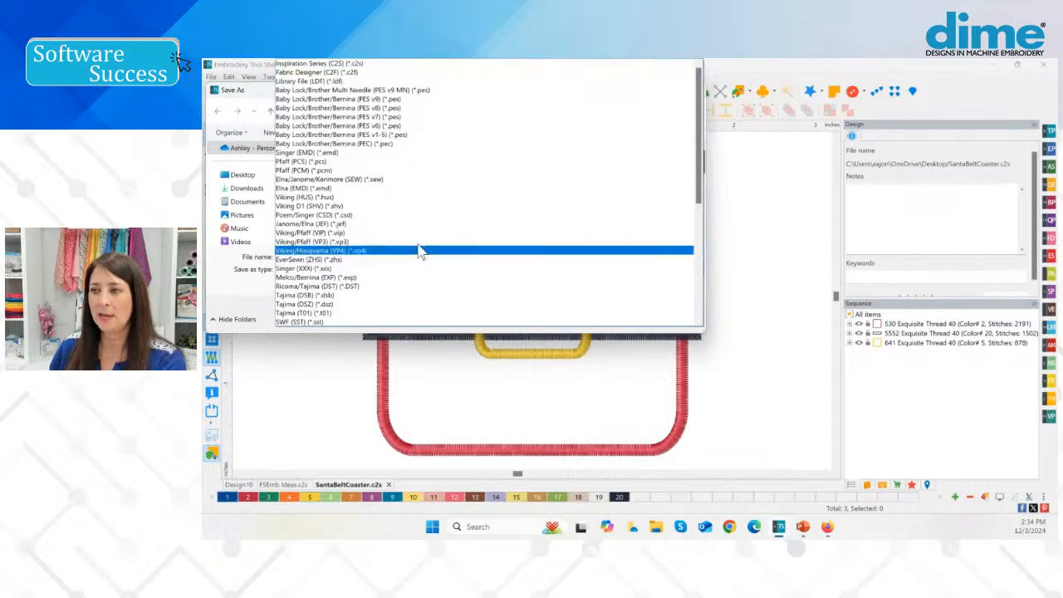
click(419, 105)
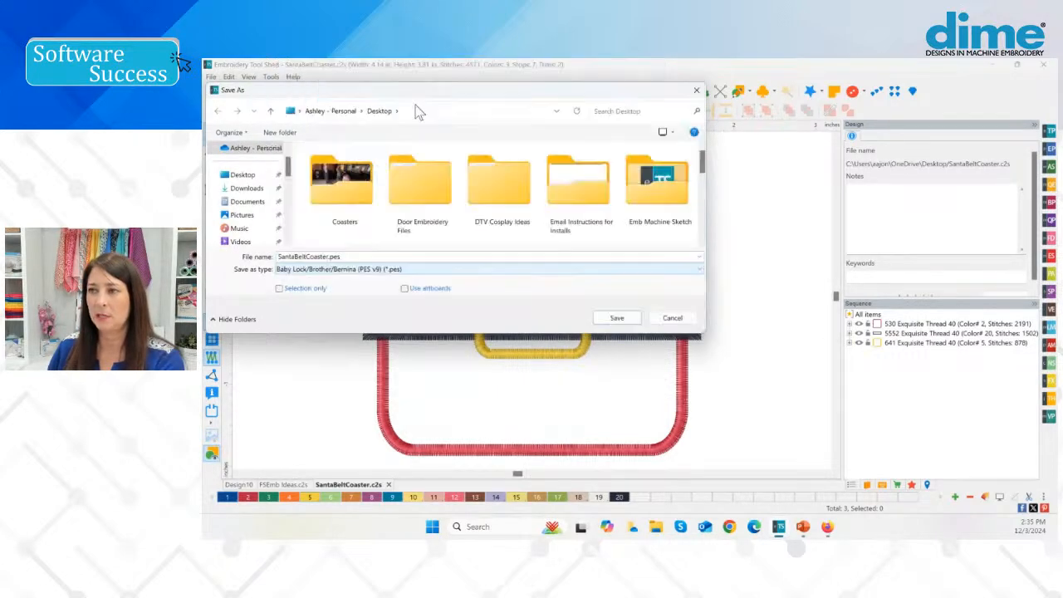
click(630, 322)
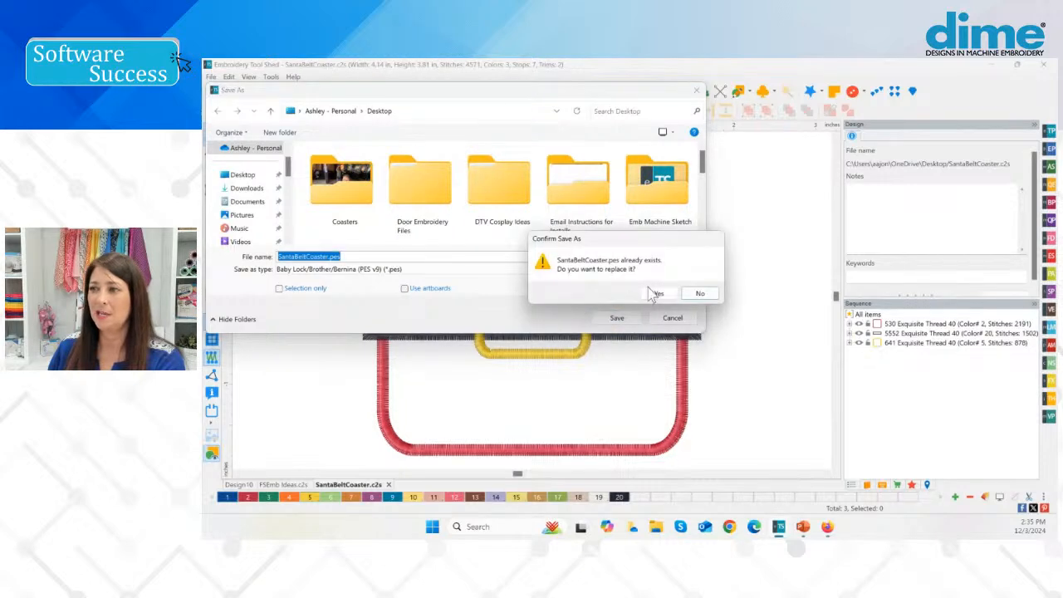
click(656, 294)
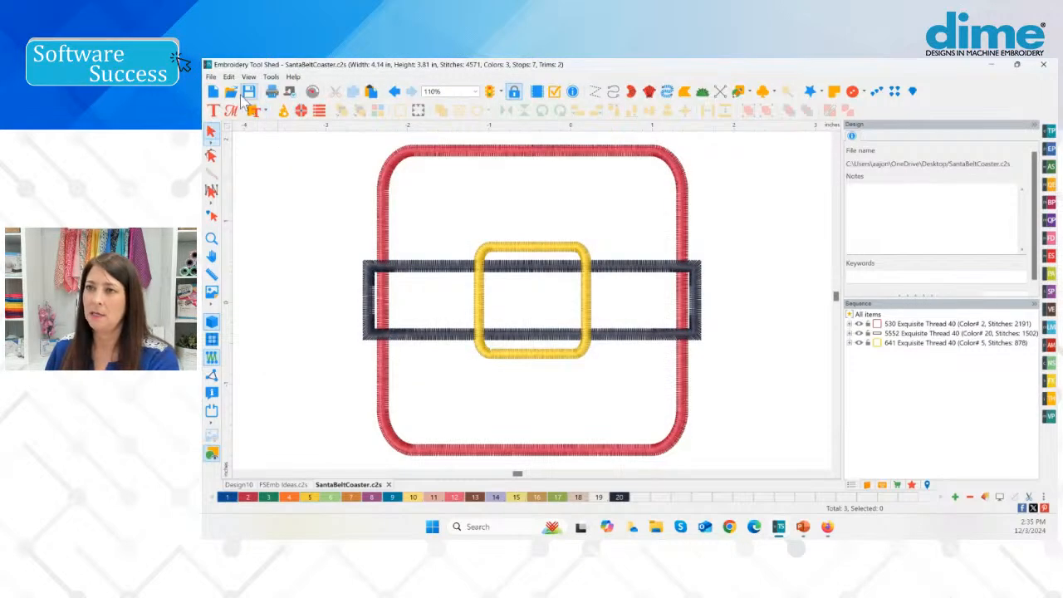
- Open the newly saved SantaBeltCoaster.pes from the Desktop
click(211, 76)
click(229, 101)
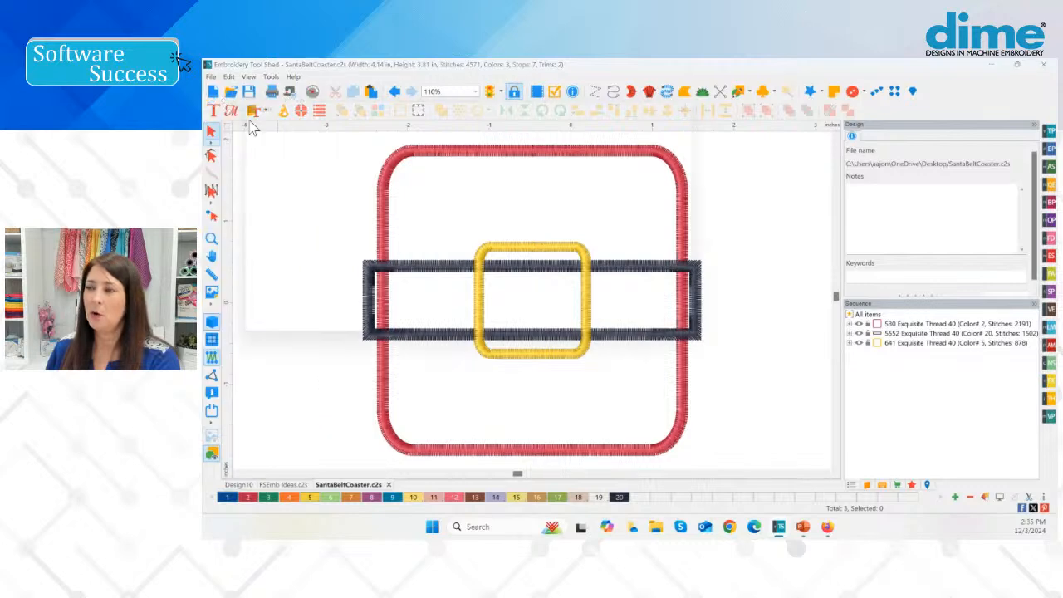
drag(708, 163, 702, 221)
click(455, 236)
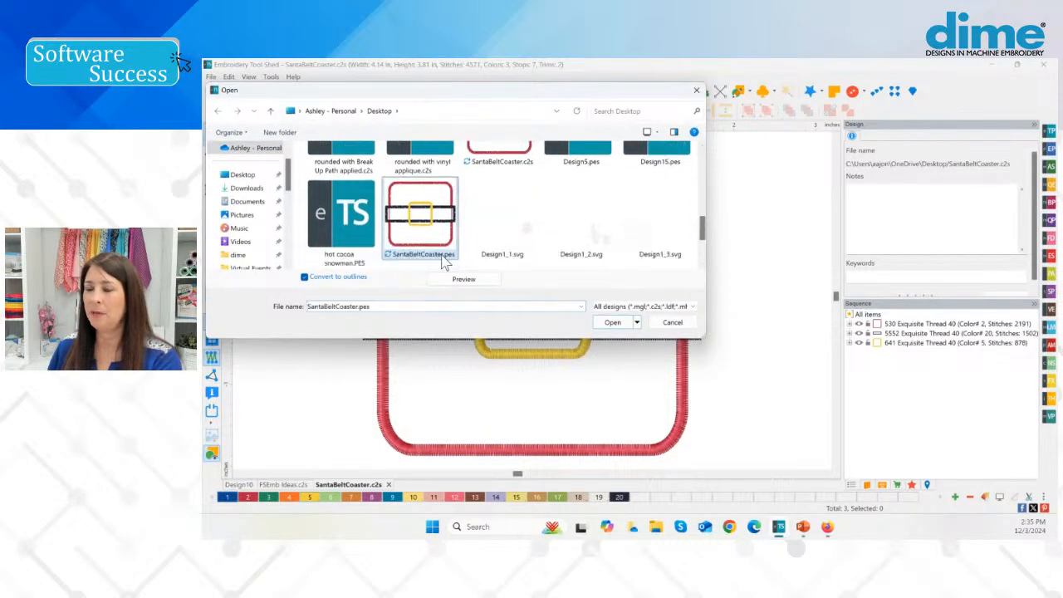
double_click(419, 218)
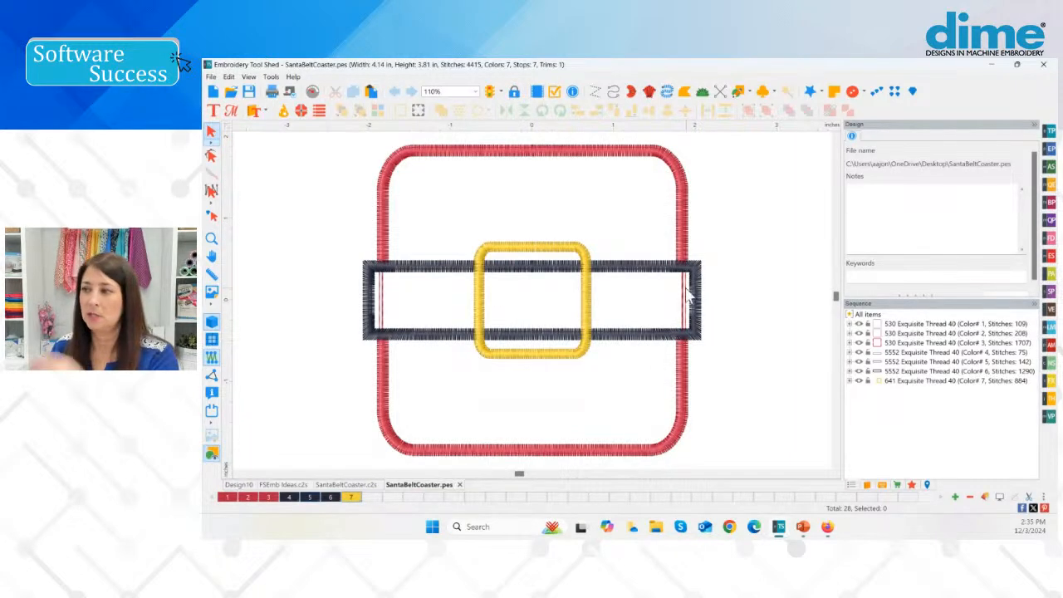
- Select all three belt colors (thread 5552) and narrow them from both ends to the red square's sides, making the design about 3.90 in wide
click(700, 319)
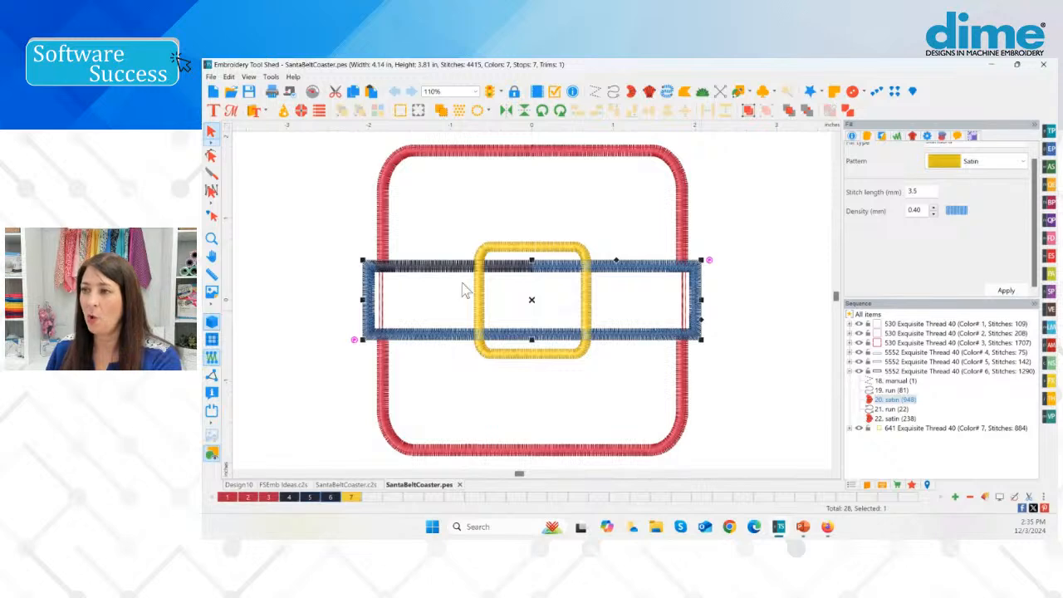
click(352, 284)
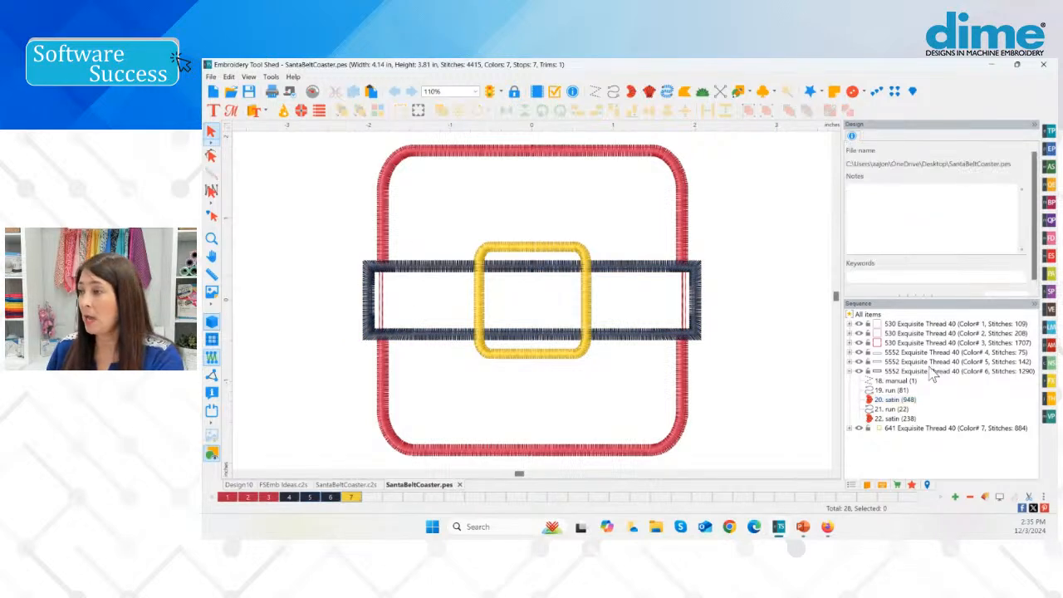
click(900, 353)
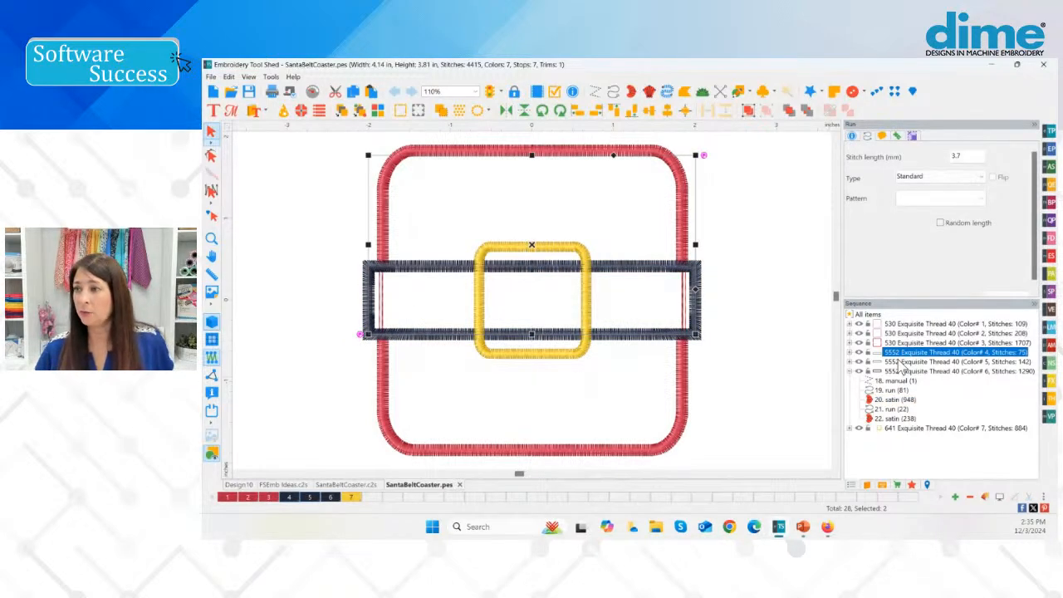
shift+click(903, 371)
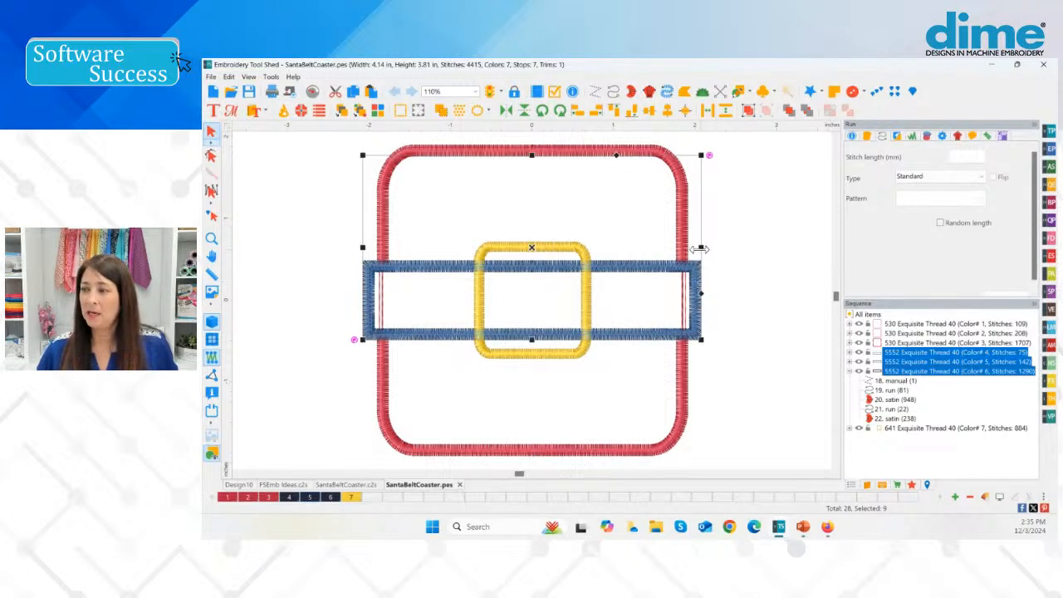
drag(701, 248, 685, 249)
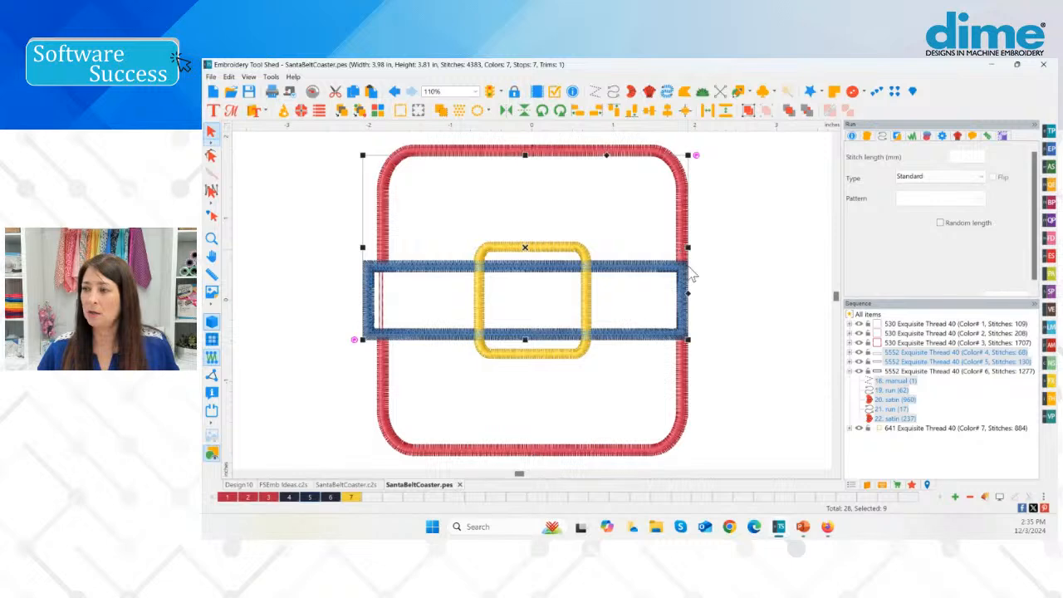
drag(358, 247, 368, 247)
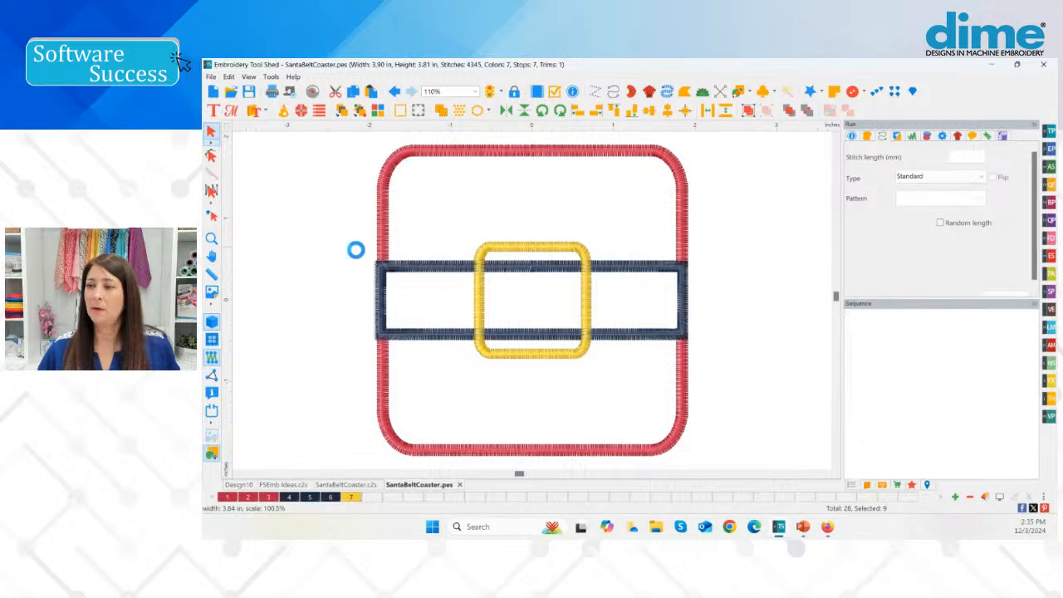
click(335, 252)
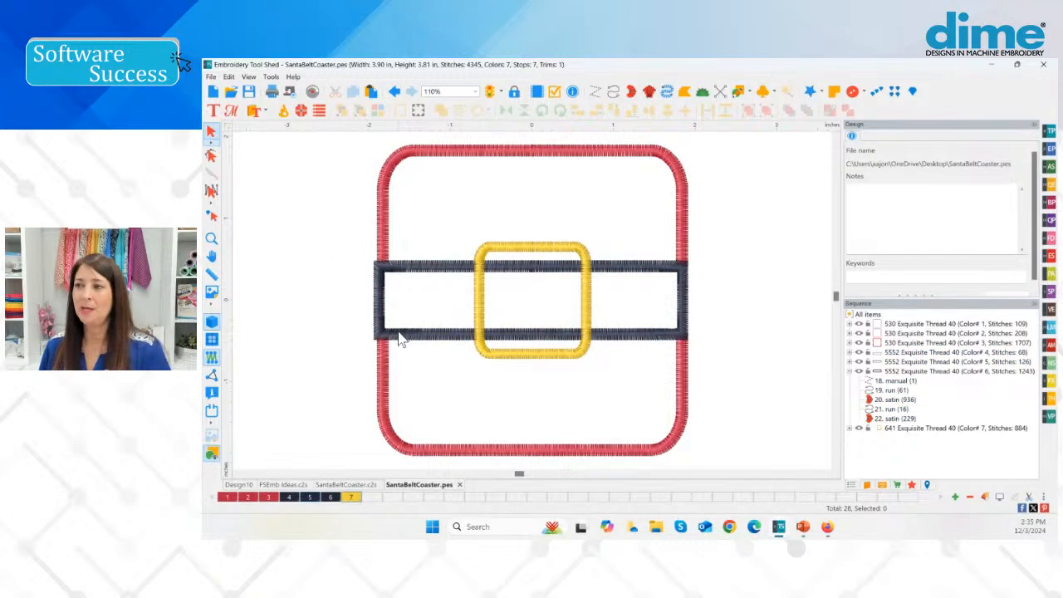
- Switch back to the open SantaBeltCoaster.c2s design
click(353, 488)
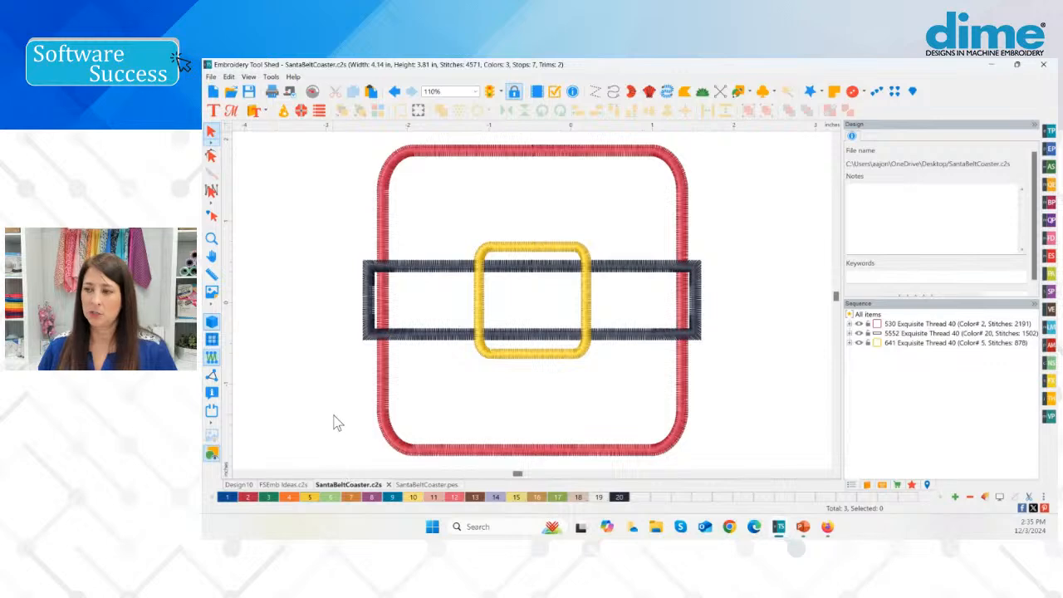
- Try shortening the belt applique from its right end to the red square's side, and stretch it back out, making the design about 4.19 in wide
scroll(690, 305, down, 1)
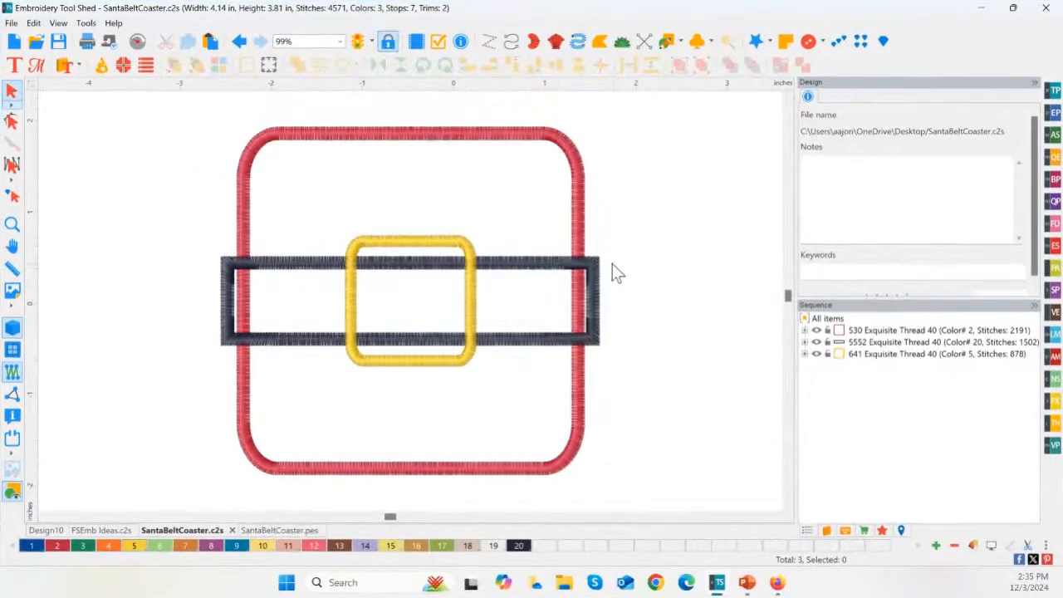
click(585, 301)
drag(589, 298, 584, 299)
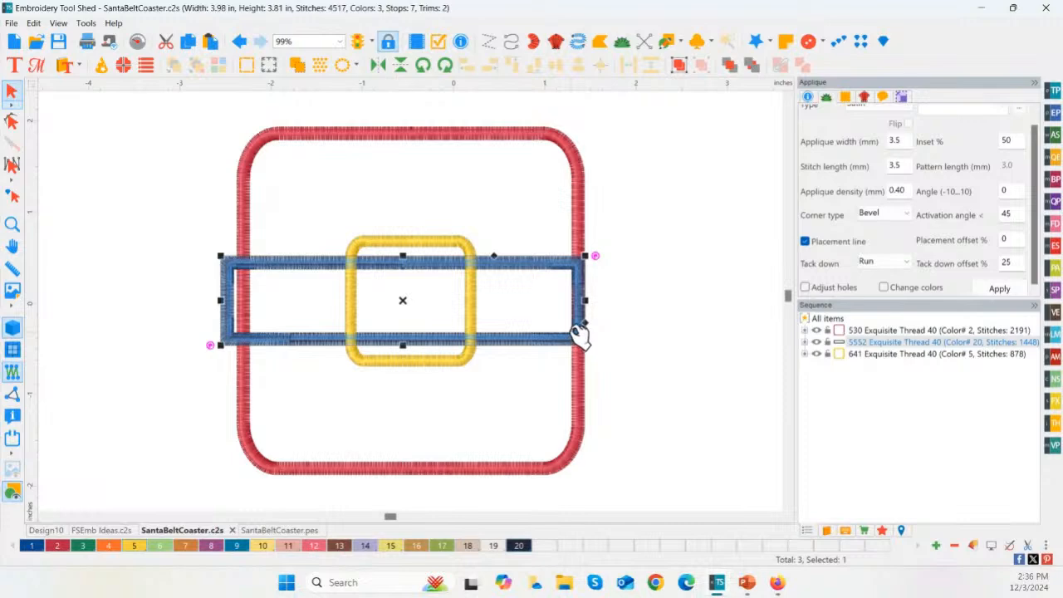
drag(587, 303, 603, 303)
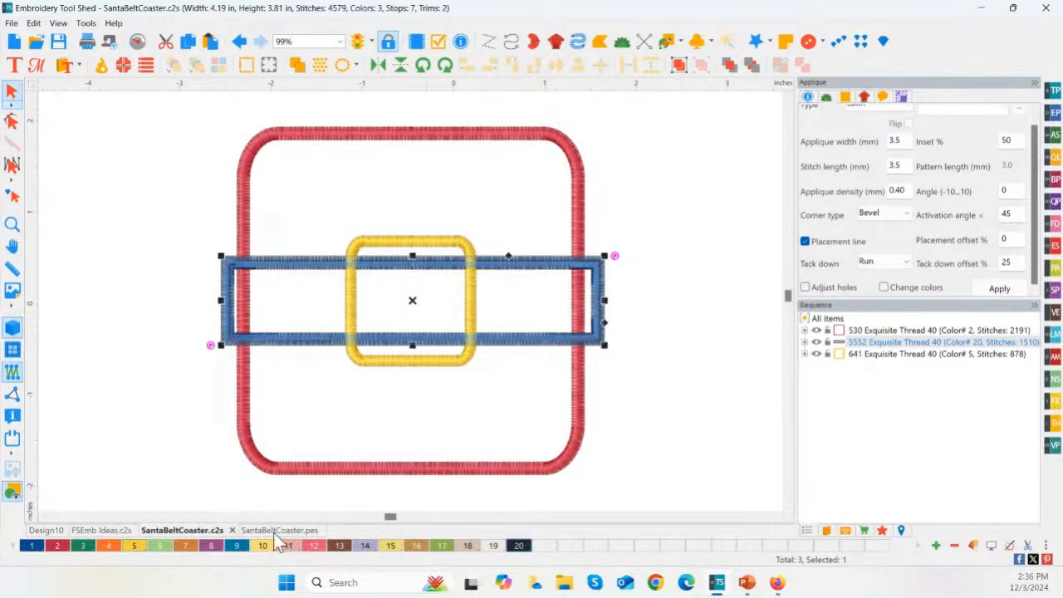
- Switch to SantaBeltCoaster.pes and undo the belt-narrowing edits, restoring its original width
click(275, 533)
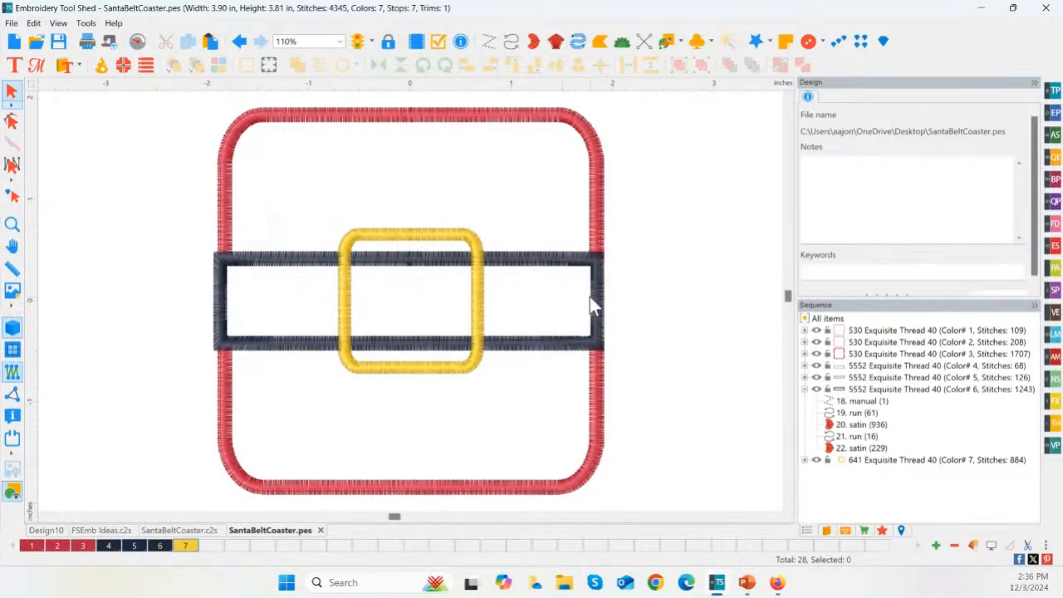
click(239, 42)
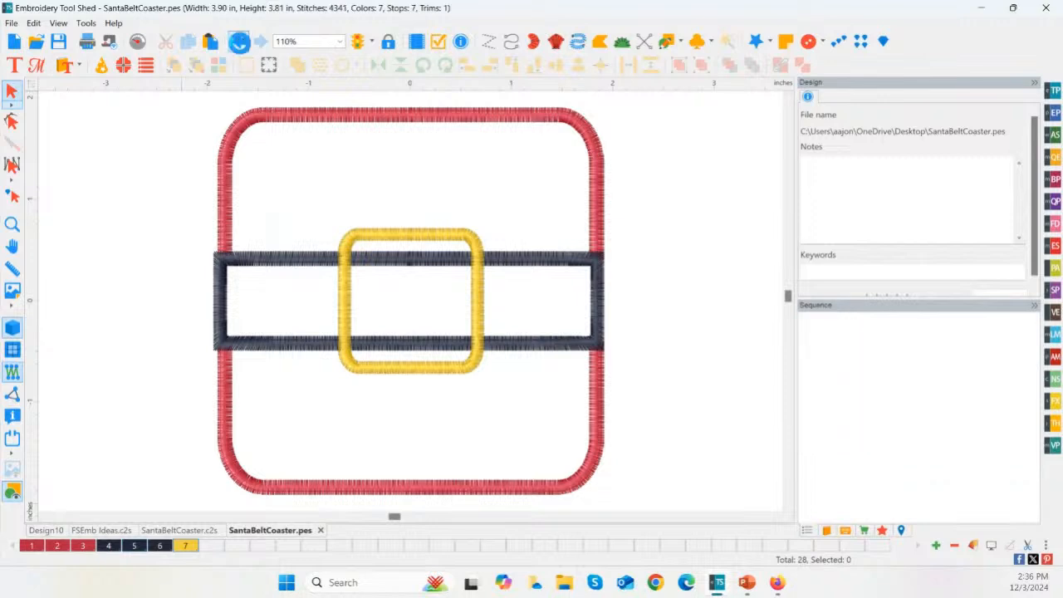
click(239, 43)
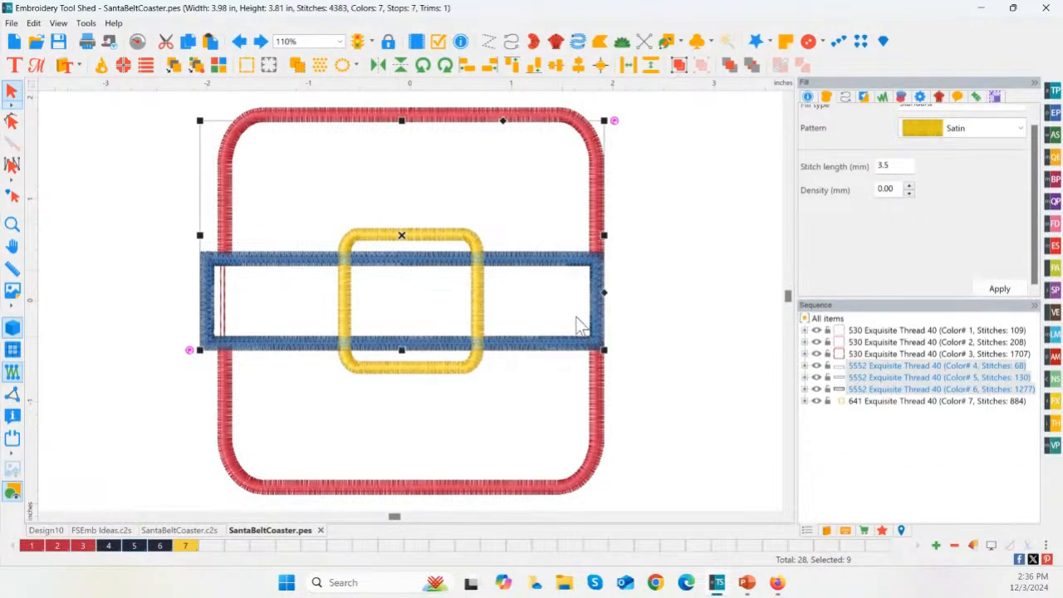
click(240, 43)
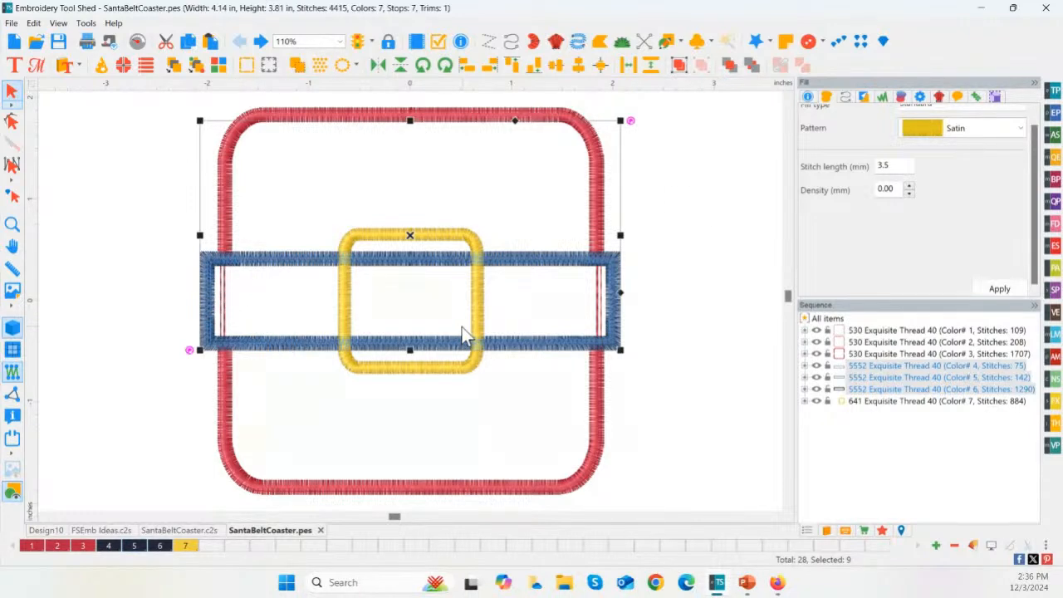
click(689, 317)
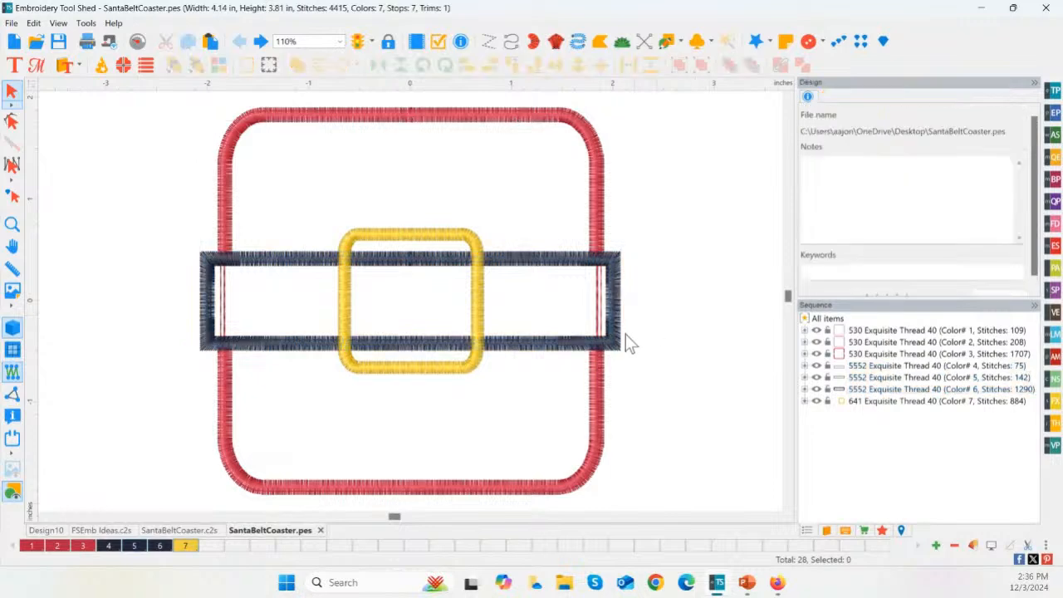
- In SantaBeltCoaster.c2s, break up the belt applique's path and check its separate parts under thread 5552
click(171, 532)
click(242, 282)
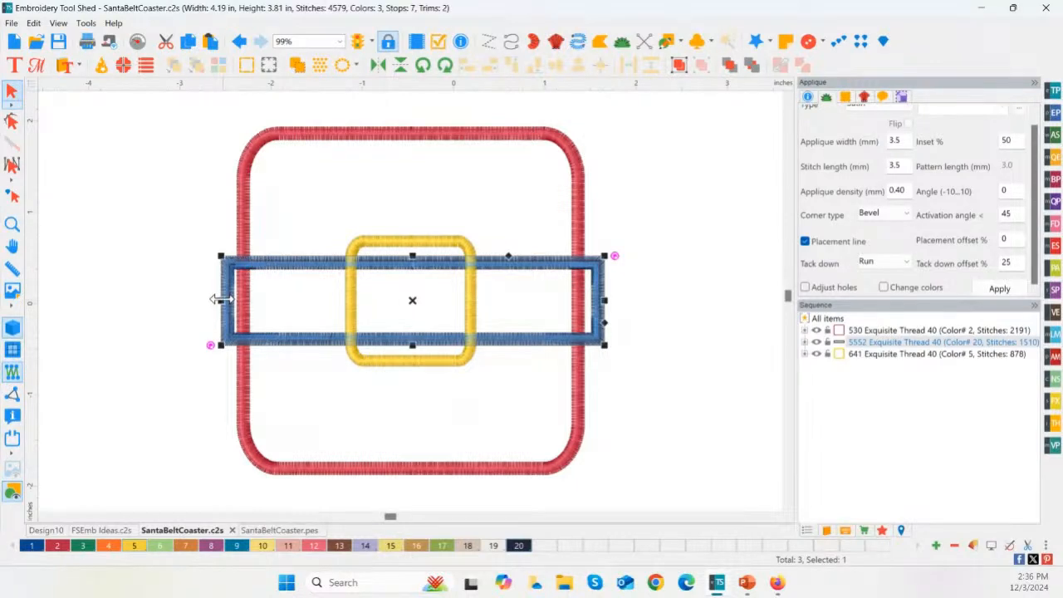
right_click(411, 305)
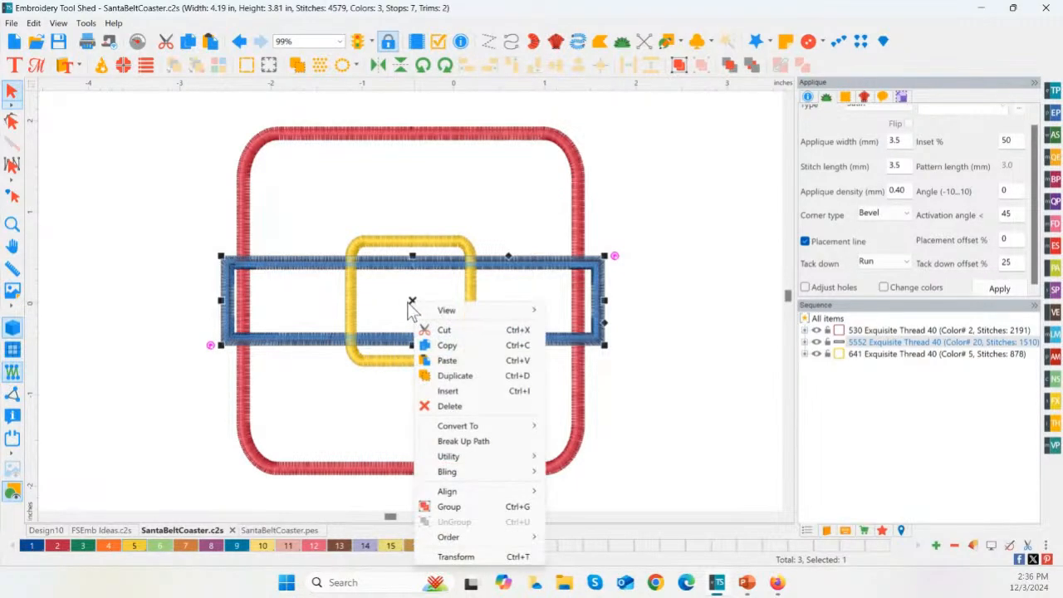
click(465, 445)
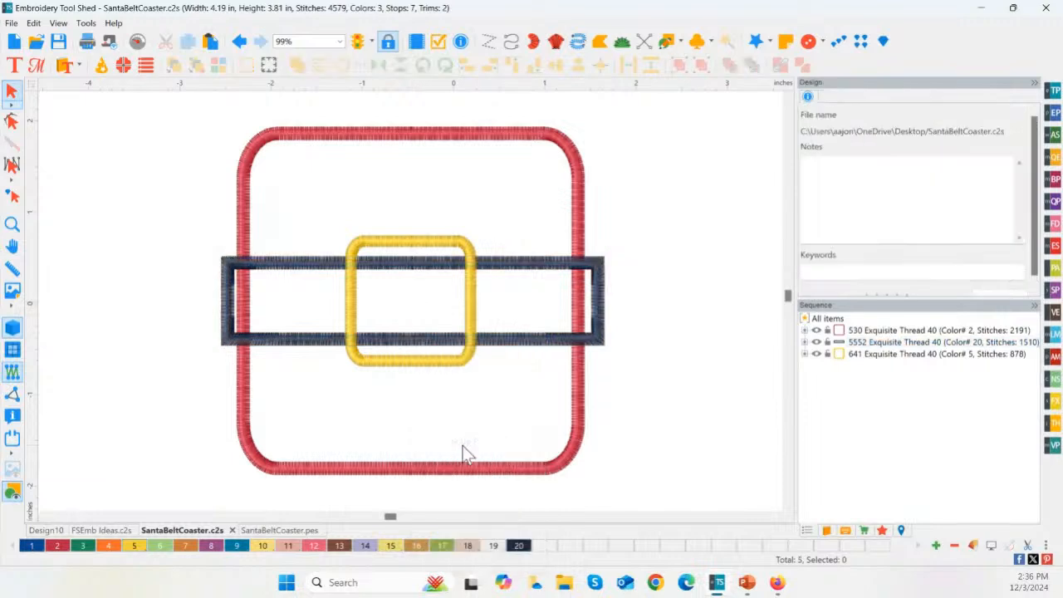
click(856, 341)
click(804, 341)
click(853, 354)
click(855, 365)
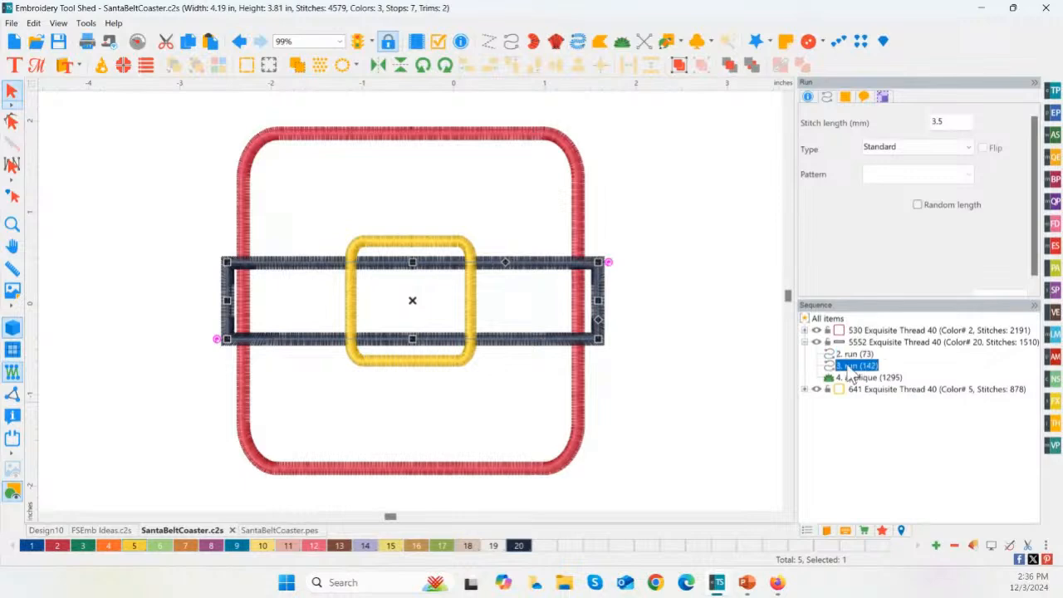
click(864, 378)
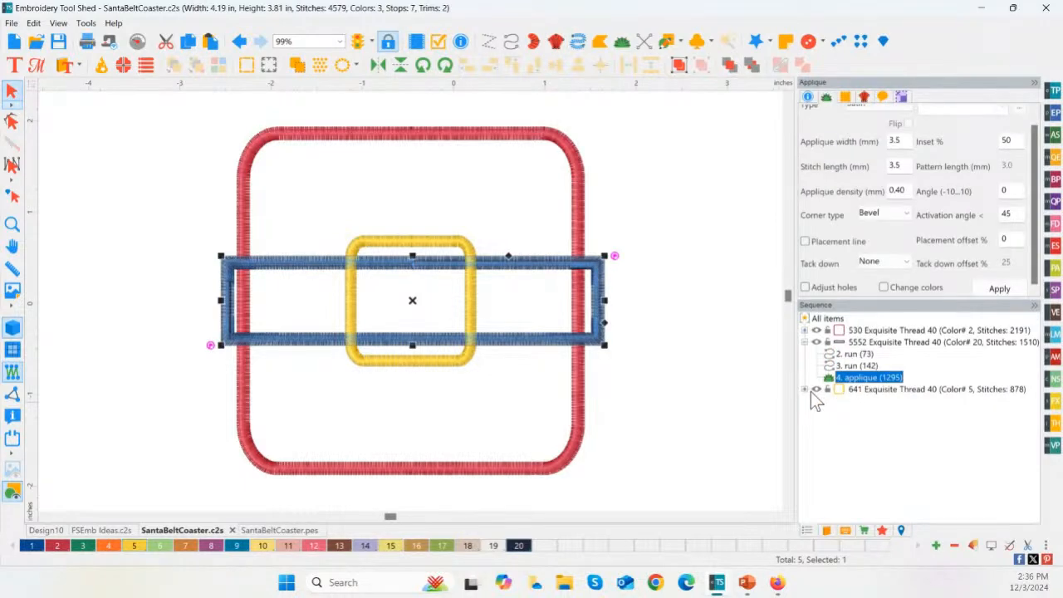
- Recolor the belt's first run to color 8 (thread 1323) and its second run to color 6 (thread 32)
click(855, 355)
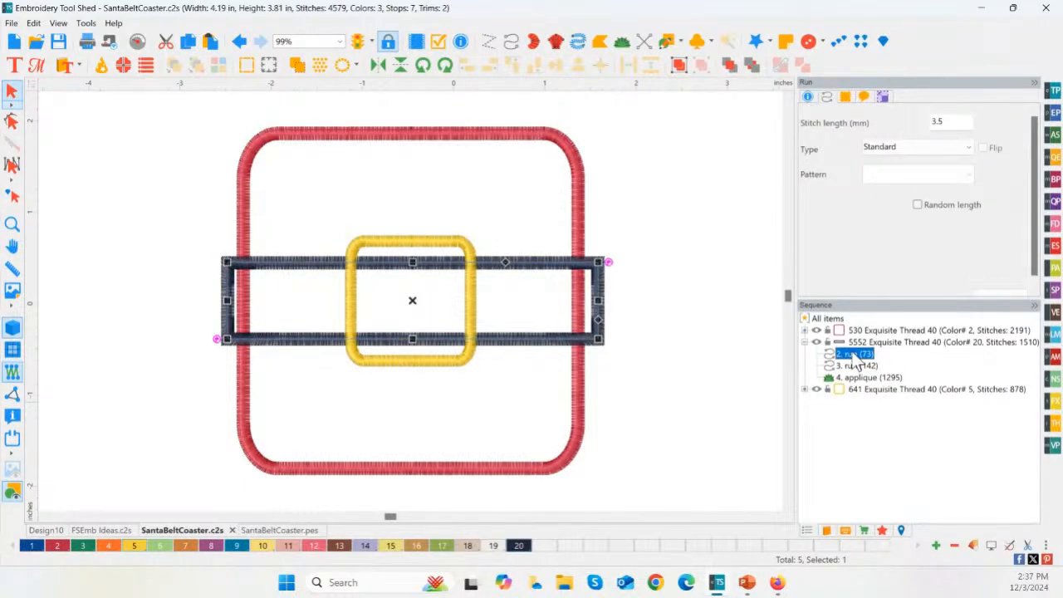
click(211, 546)
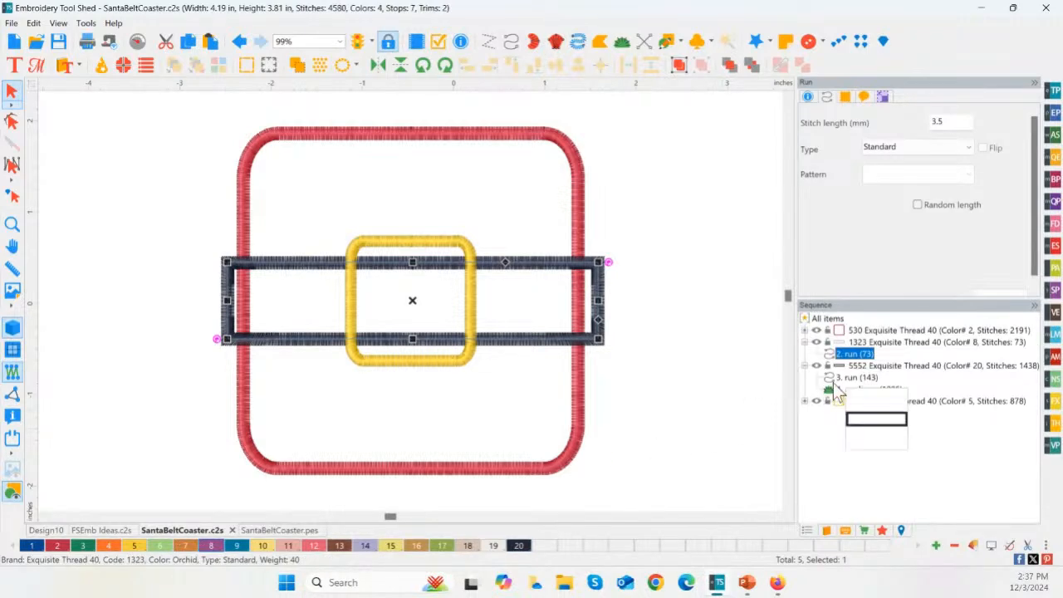
click(849, 379)
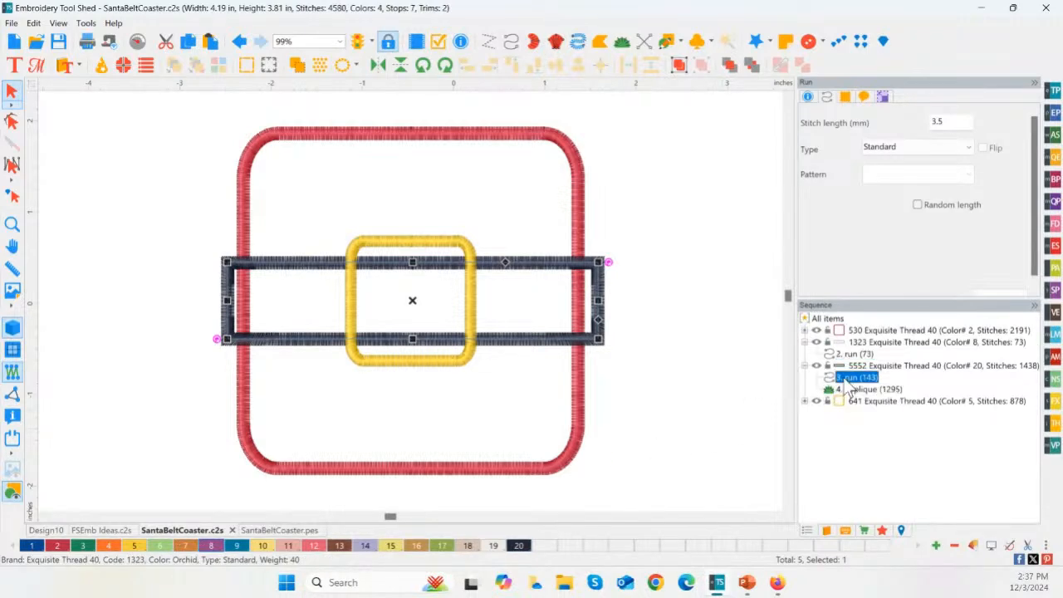
click(161, 548)
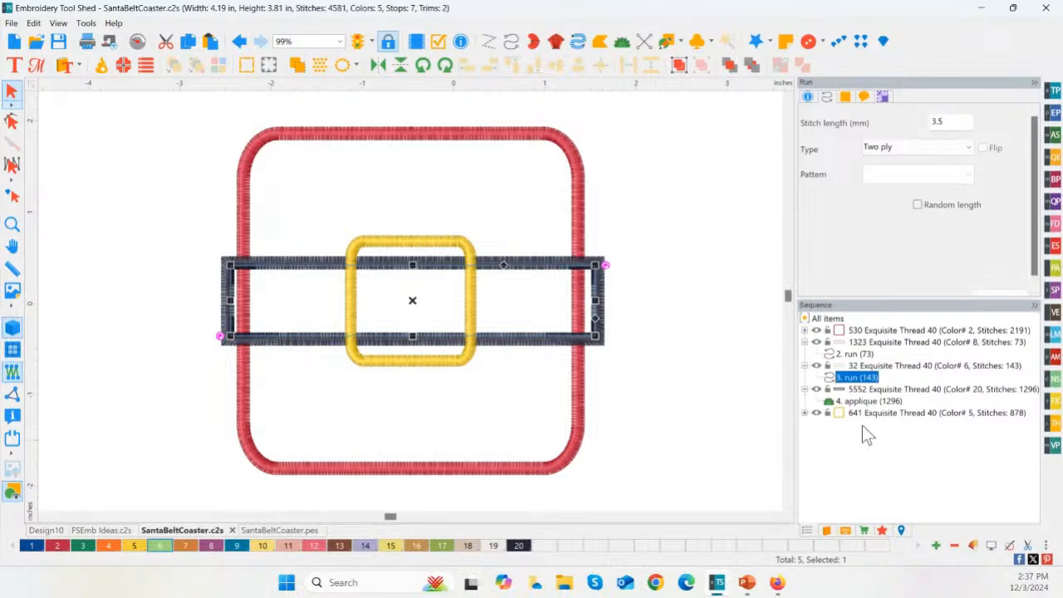
click(872, 401)
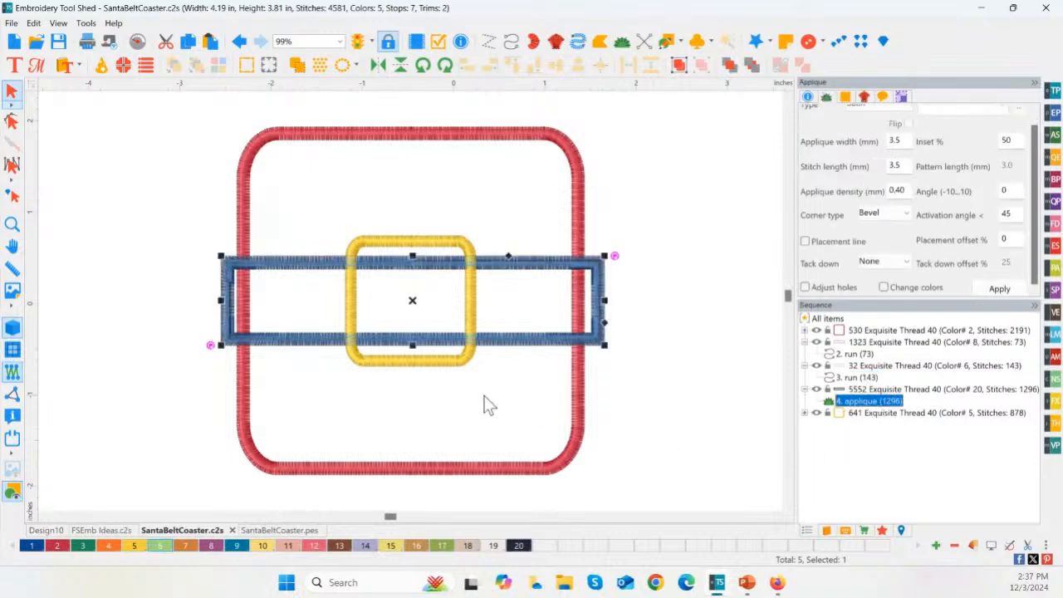
click(655, 428)
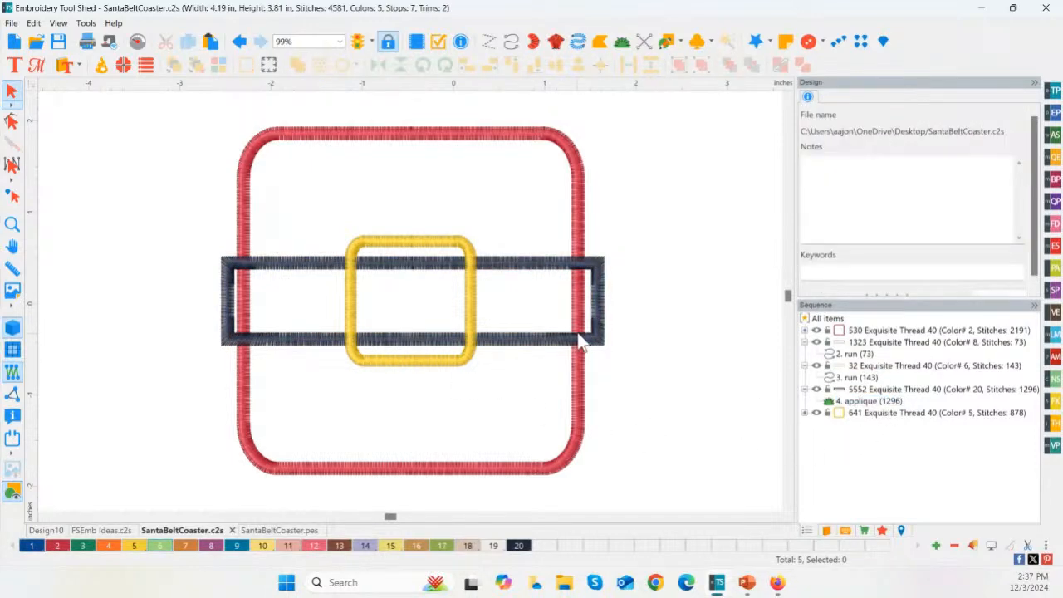
- Select the belt's two runs and applique, and narrow them from both ends to the red square's sides, making the design about 3.81 in wide
click(864, 343)
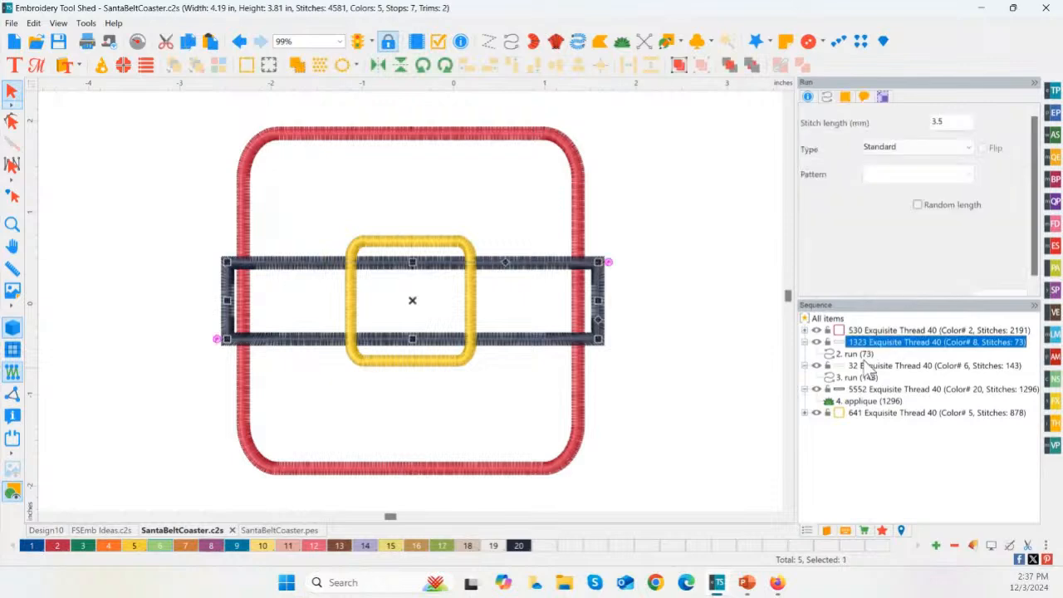
ctrl+click(864, 366)
ctrl+click(861, 390)
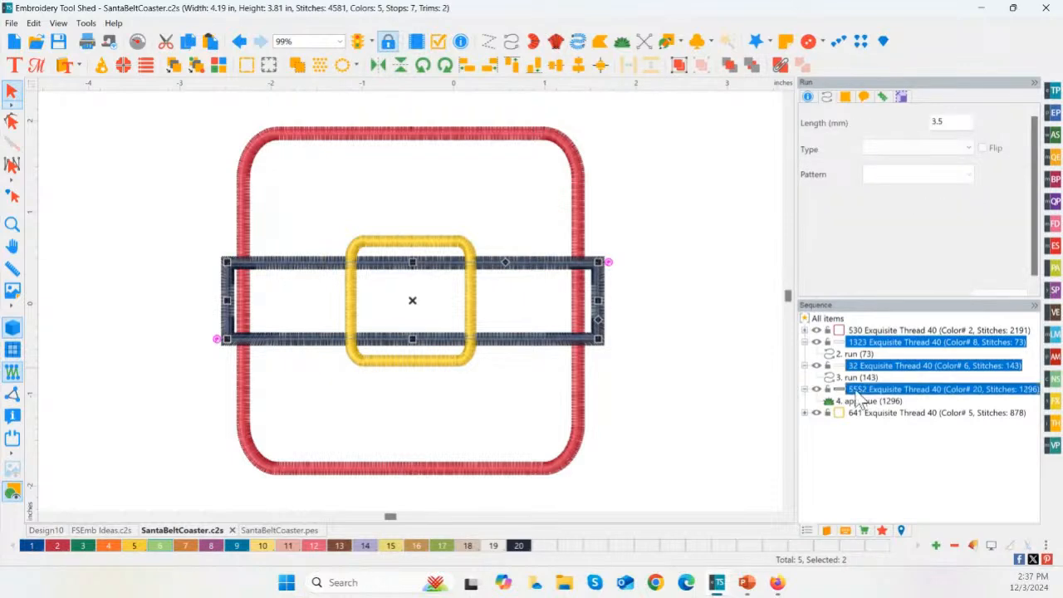
mouse_move(608, 303)
mouse_down()
mouse_move(576, 305)
mouse_move(585, 299)
mouse_up()
drag(217, 301, 235, 302)
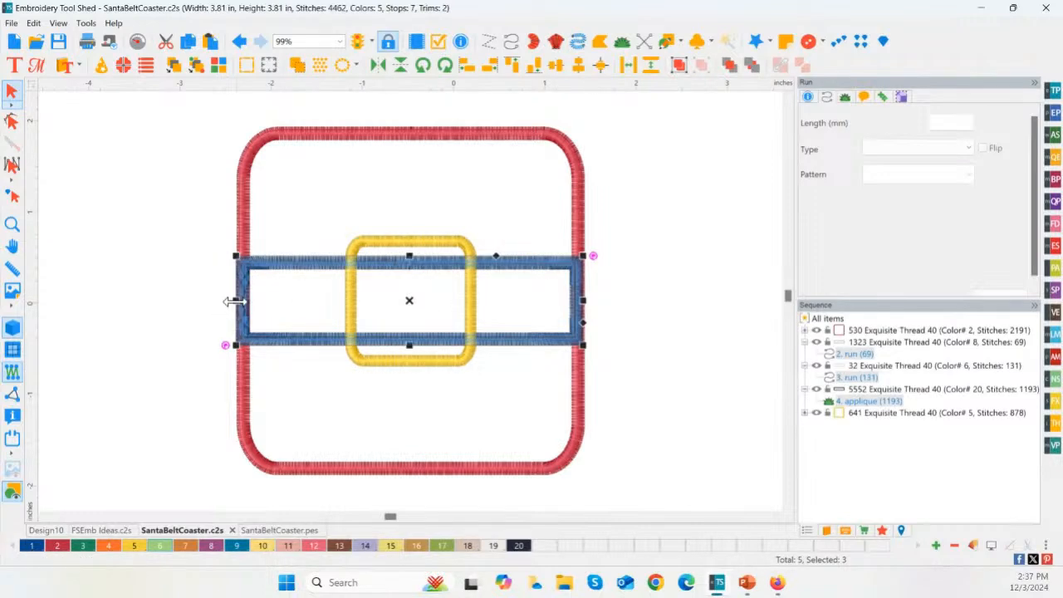
click(667, 384)
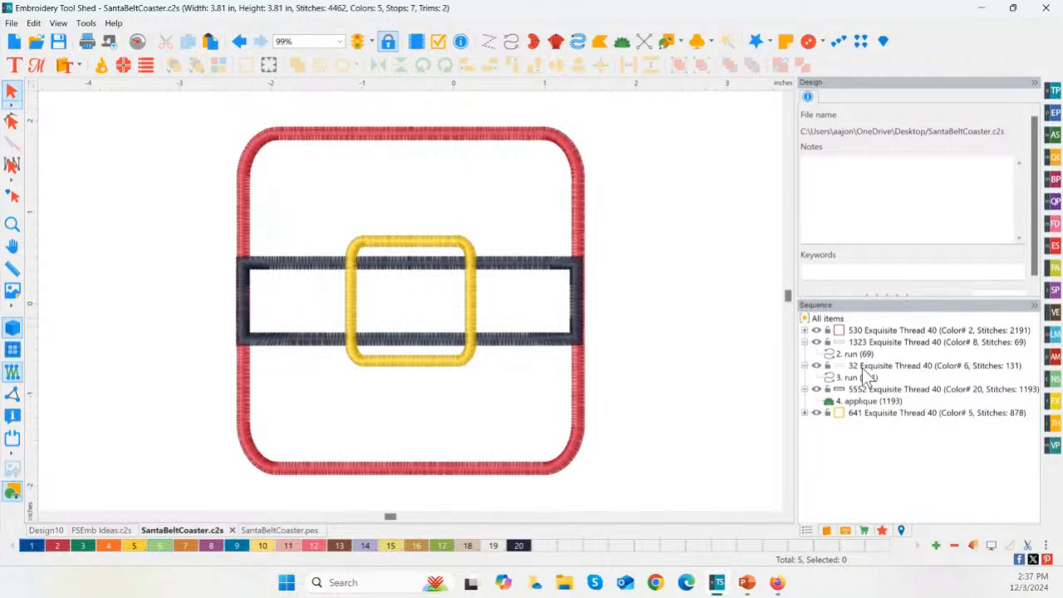
- Split the outline of the belt's 5552 applique at both corners of its left end
click(861, 390)
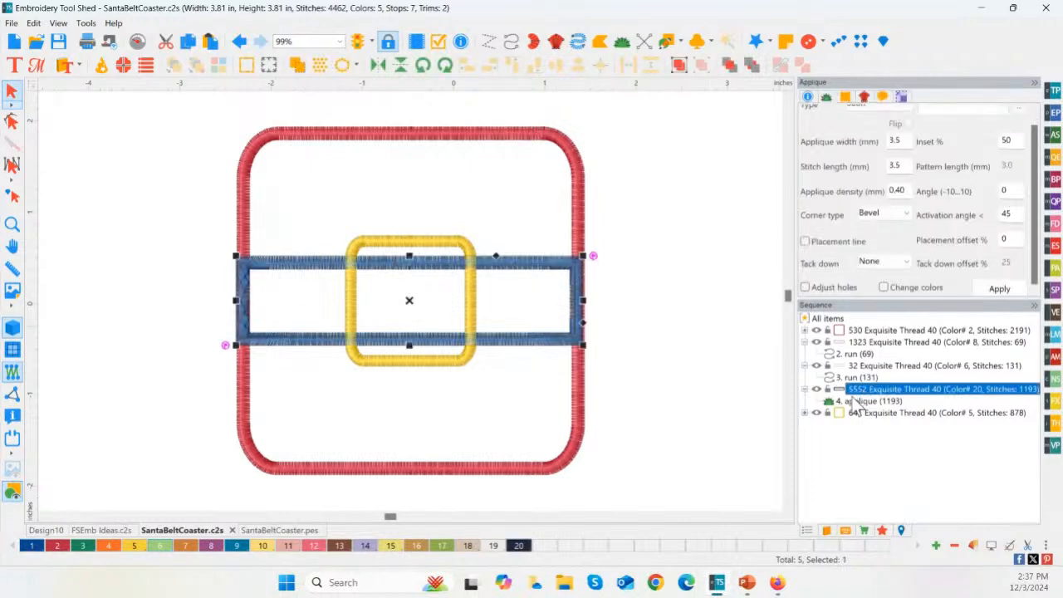
click(13, 122)
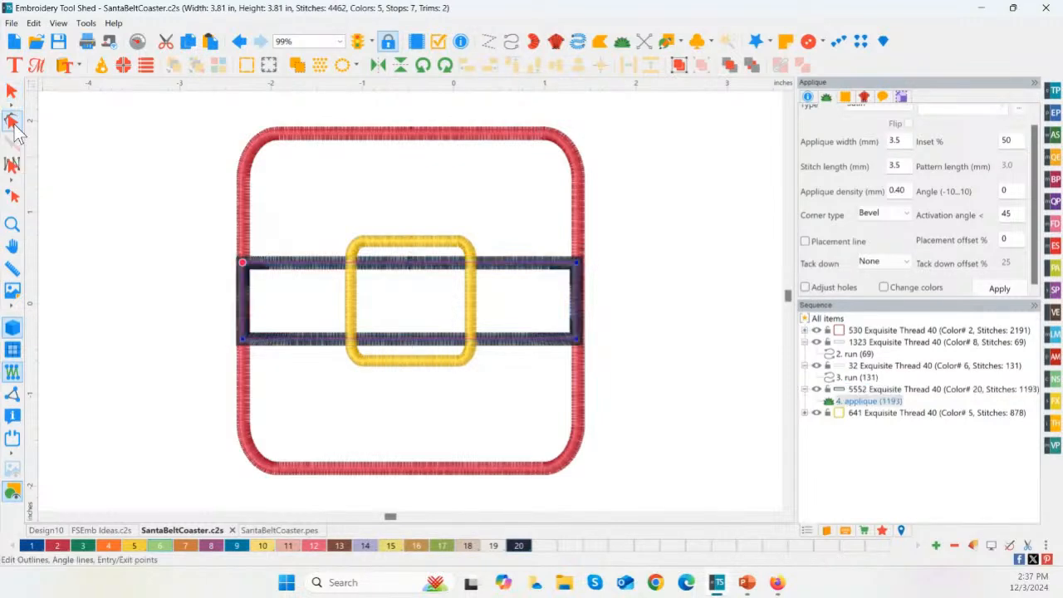
right_click(243, 341)
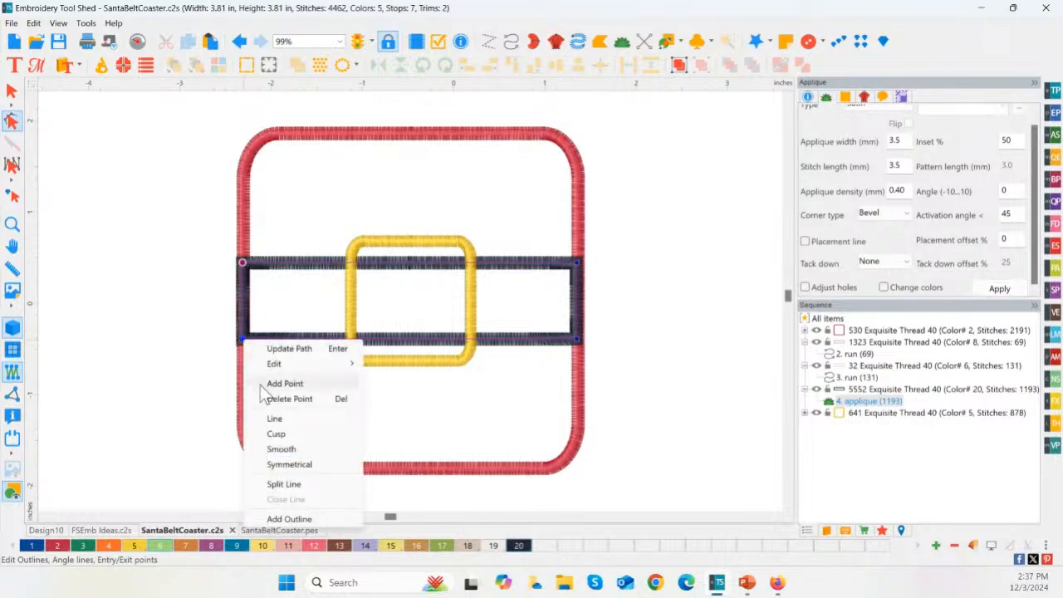
click(296, 484)
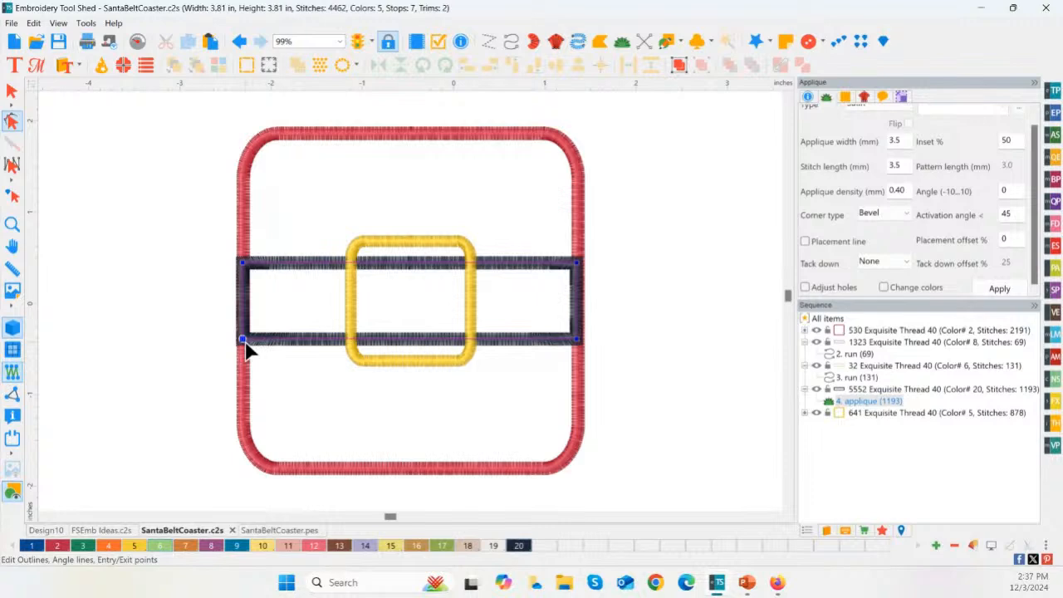
right_click(251, 265)
click(289, 409)
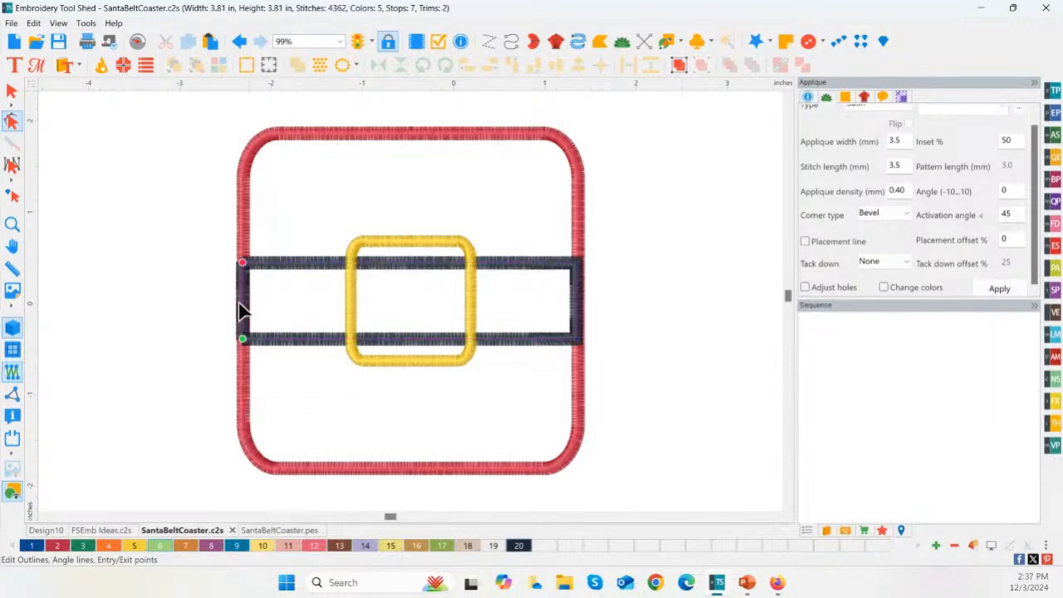
- Delete the separated satin segment at the belt's left end
click(12, 92)
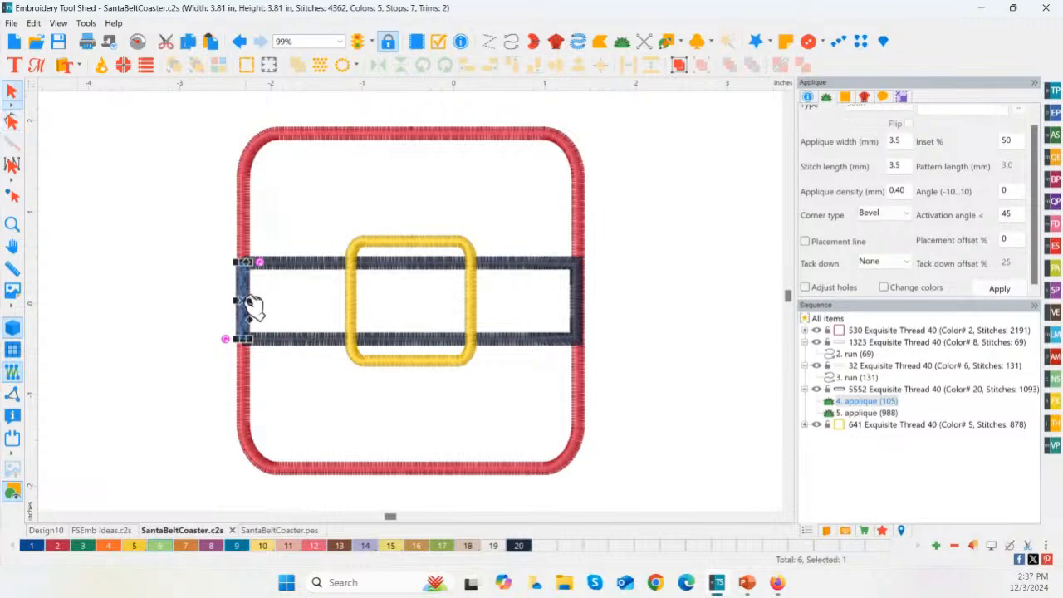
key(Delete)
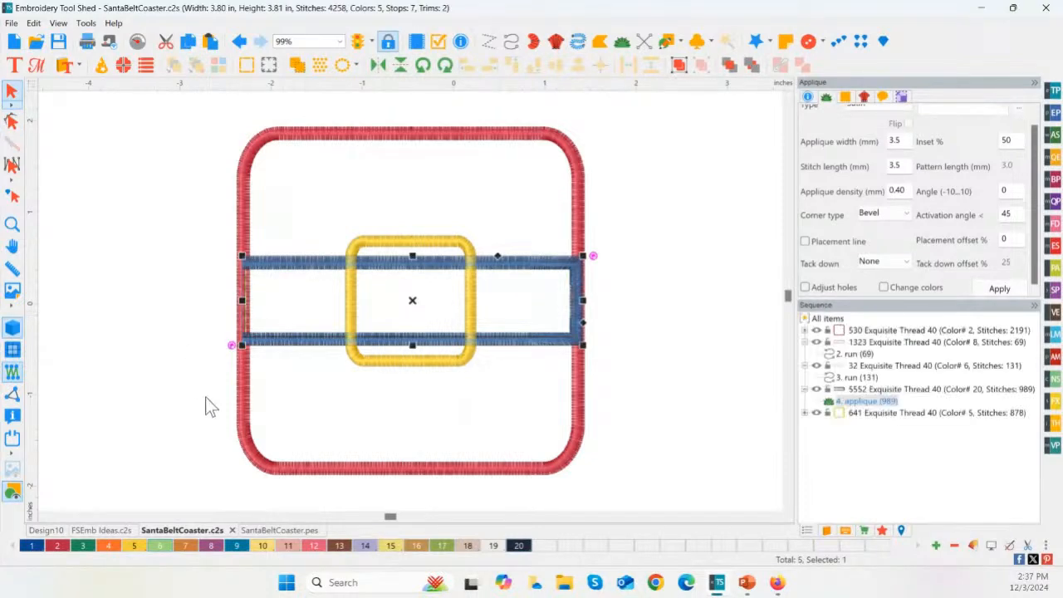
click(198, 386)
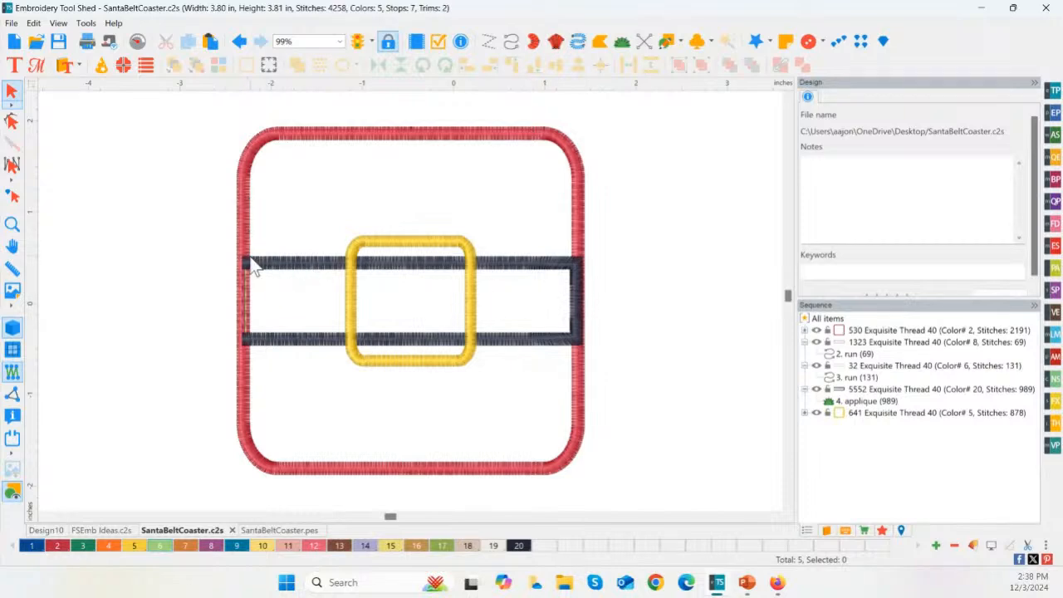
- Break up the path of the red square applique (thread 530)
click(247, 313)
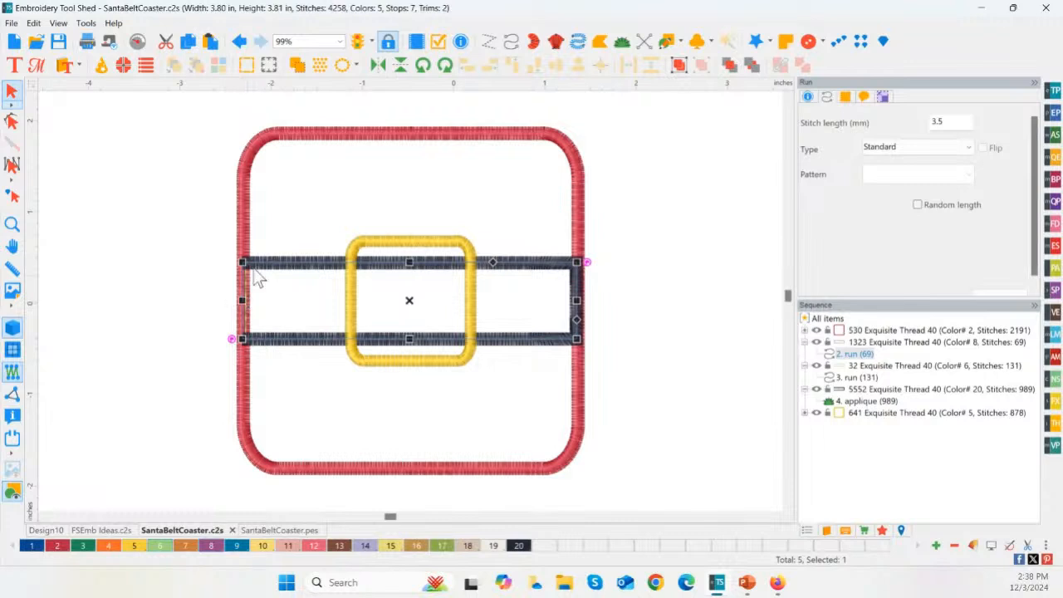
click(251, 203)
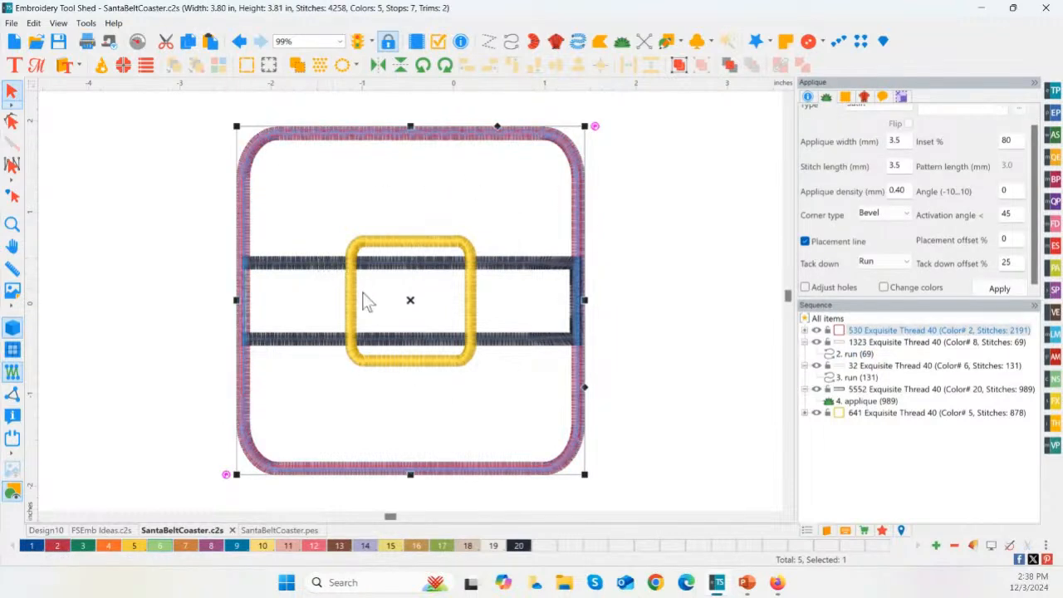
right_click(409, 306)
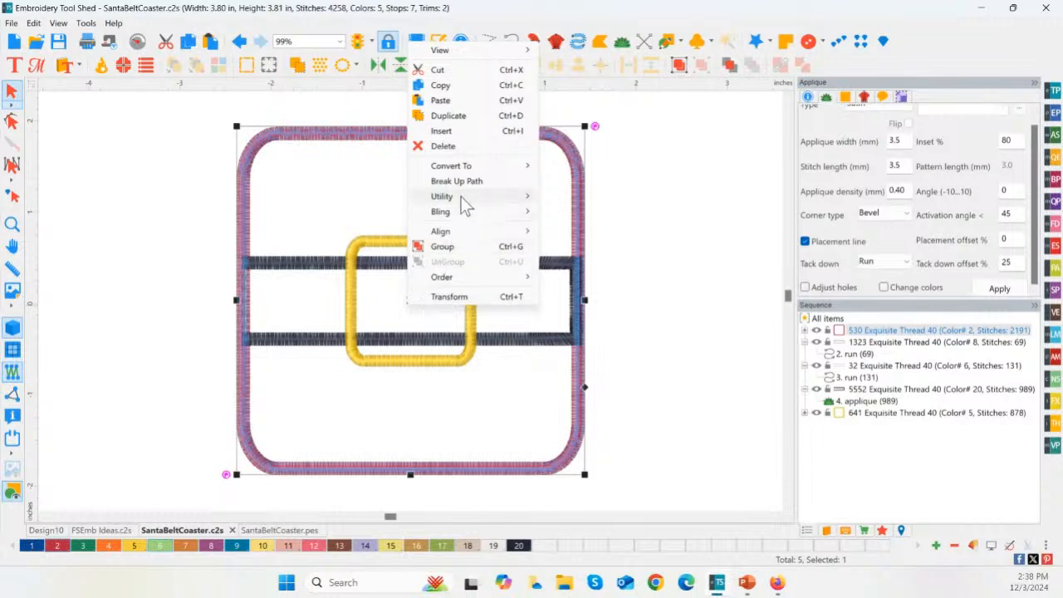
click(461, 185)
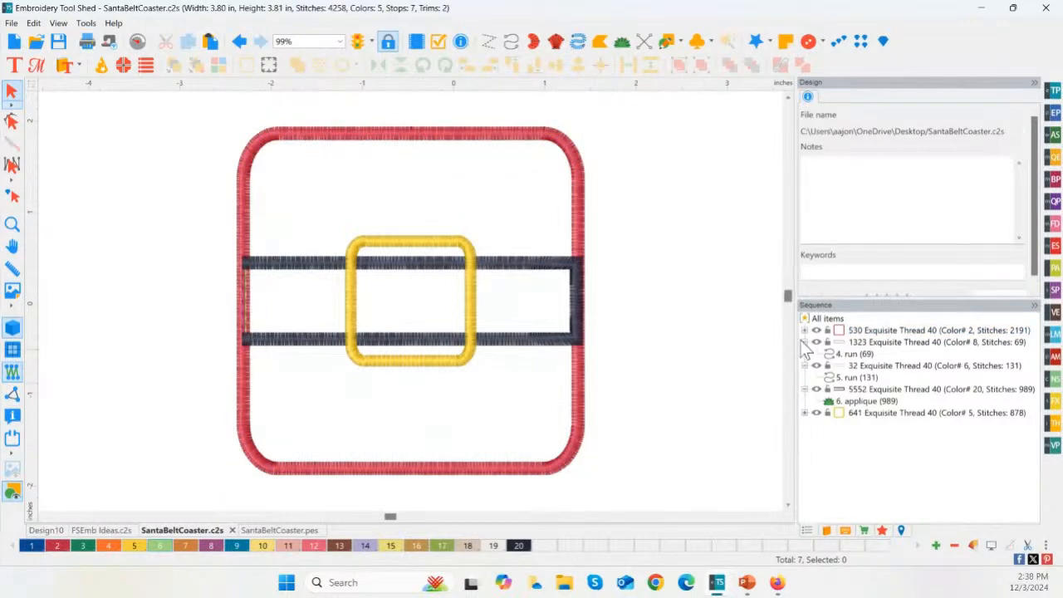
- Move the red square's satin applique after the belt's applique in the sequence, and recolor the square's first run to 777 Christmas Green
click(804, 330)
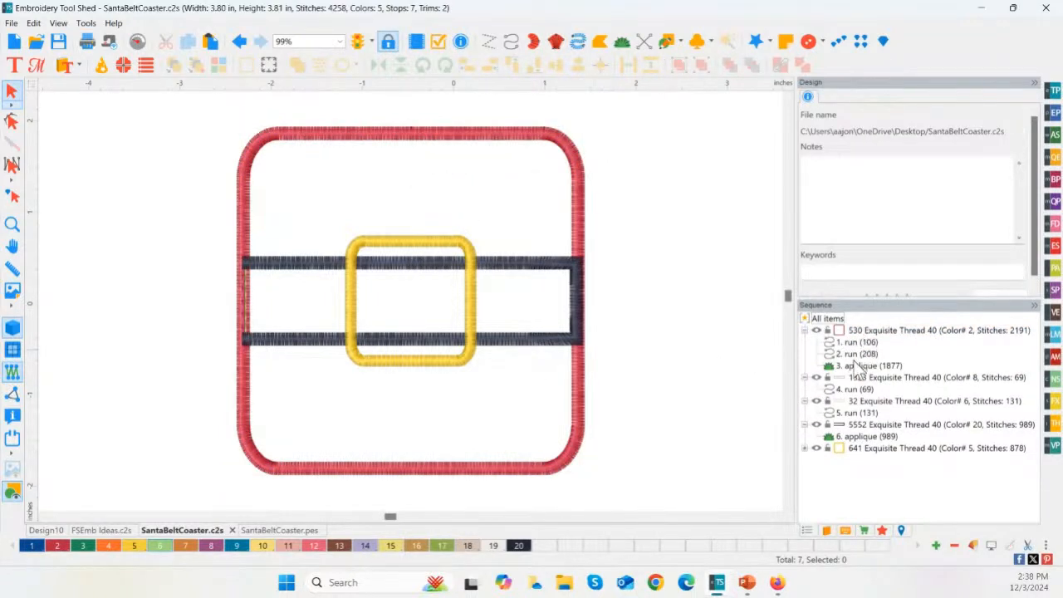
click(856, 366)
drag(854, 364, 865, 438)
click(435, 397)
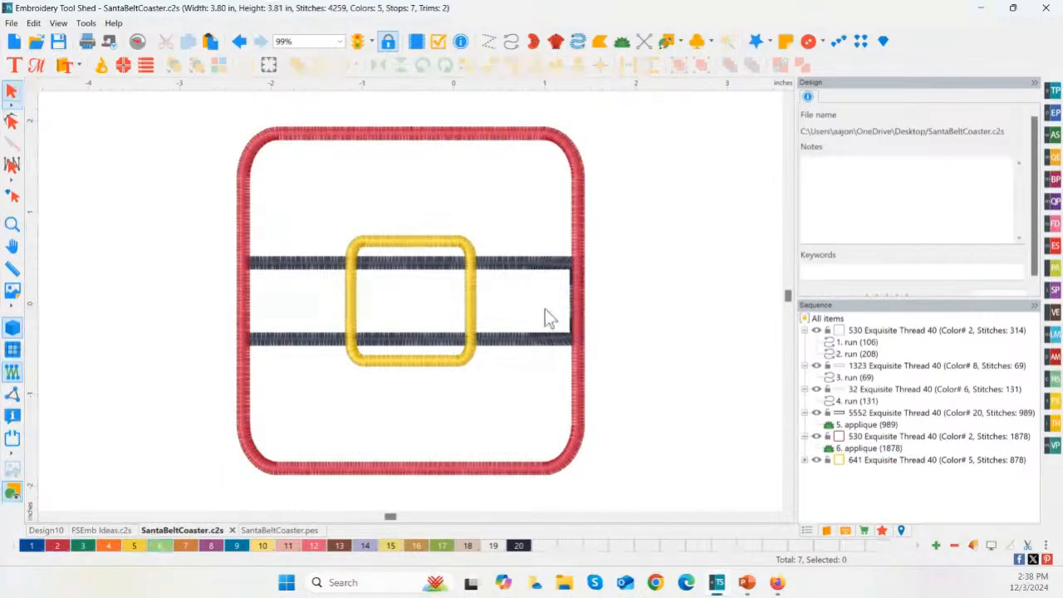
click(855, 342)
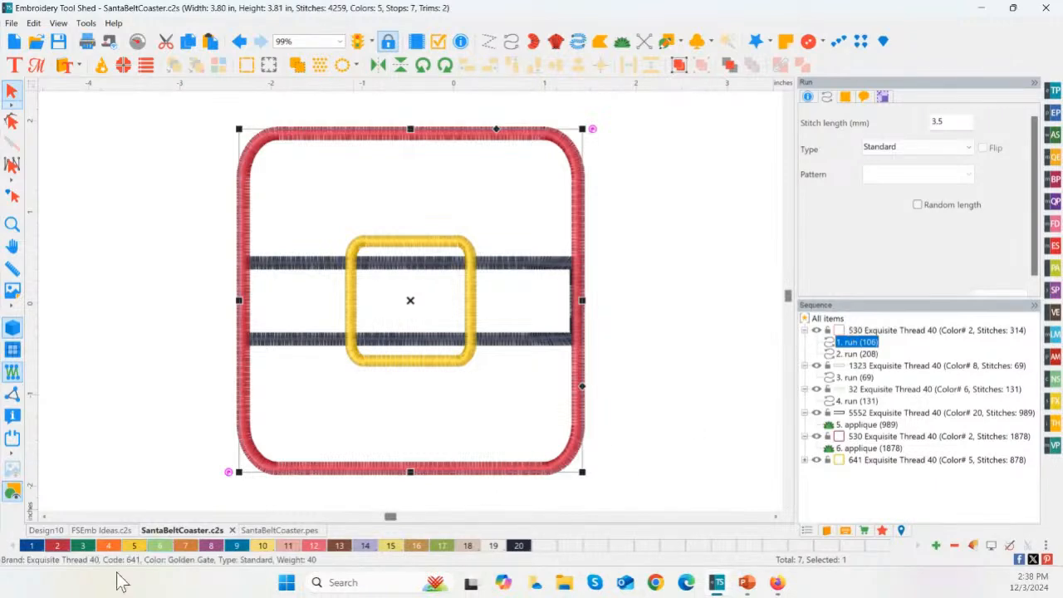
click(84, 546)
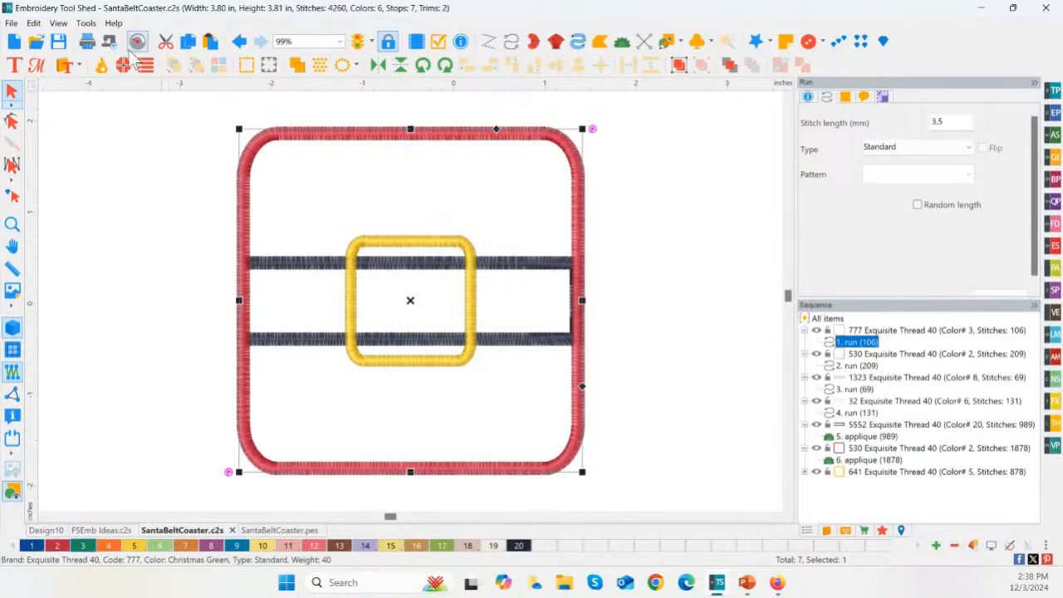
- Step through the stitch simulation of the reordered coaster, from the green placement run to the yellow buckle satin
click(137, 41)
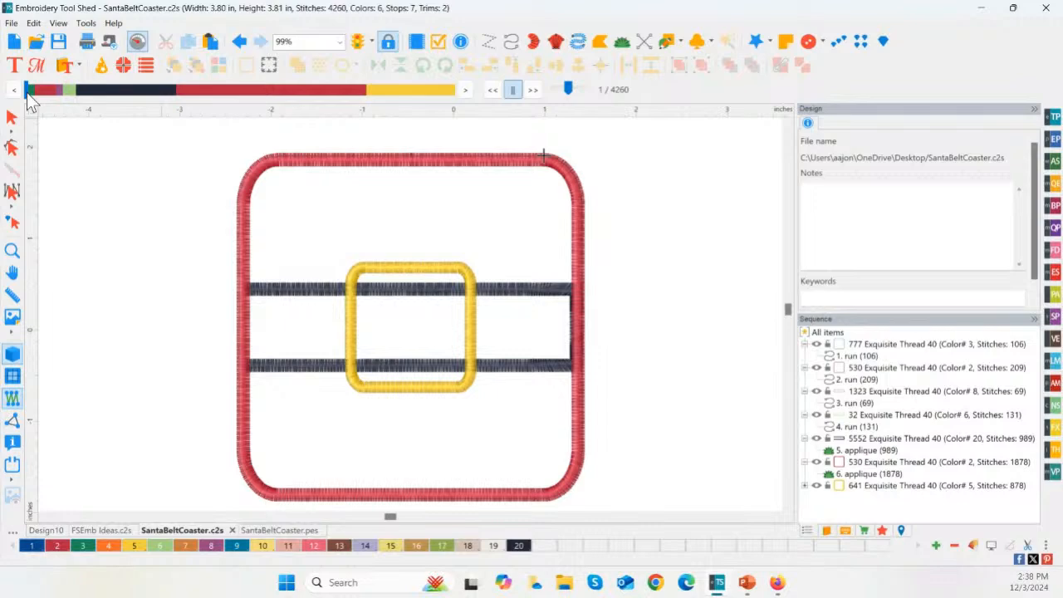
drag(29, 98, 39, 99)
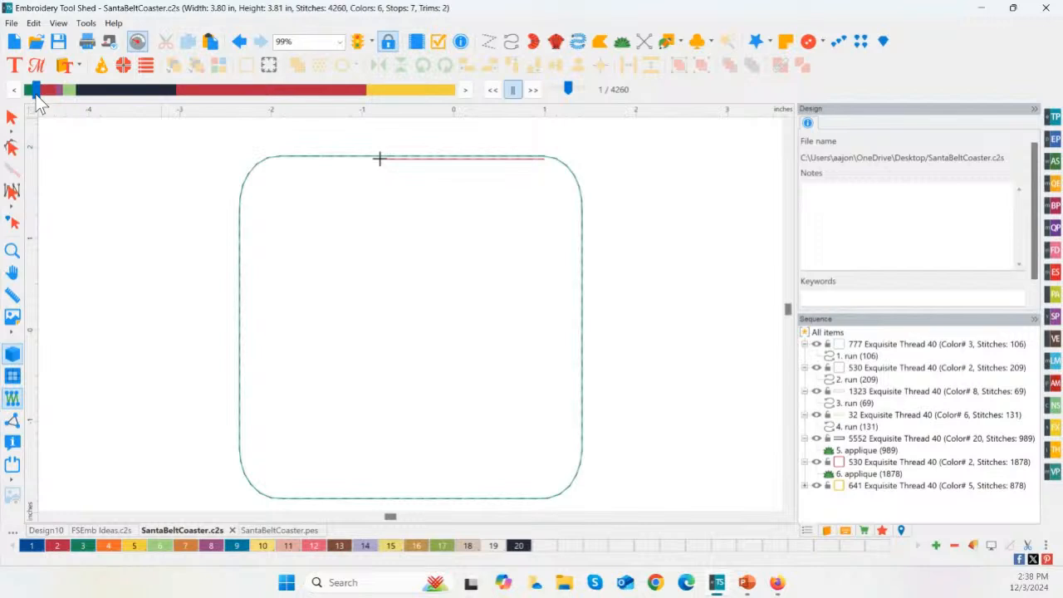
drag(37, 94, 63, 94)
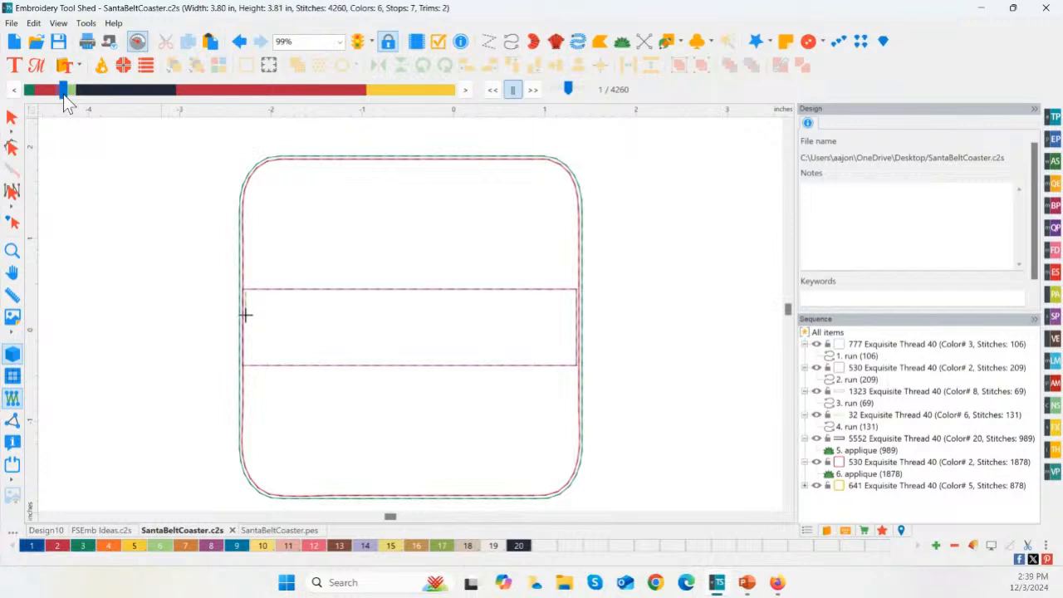
drag(63, 95, 71, 95)
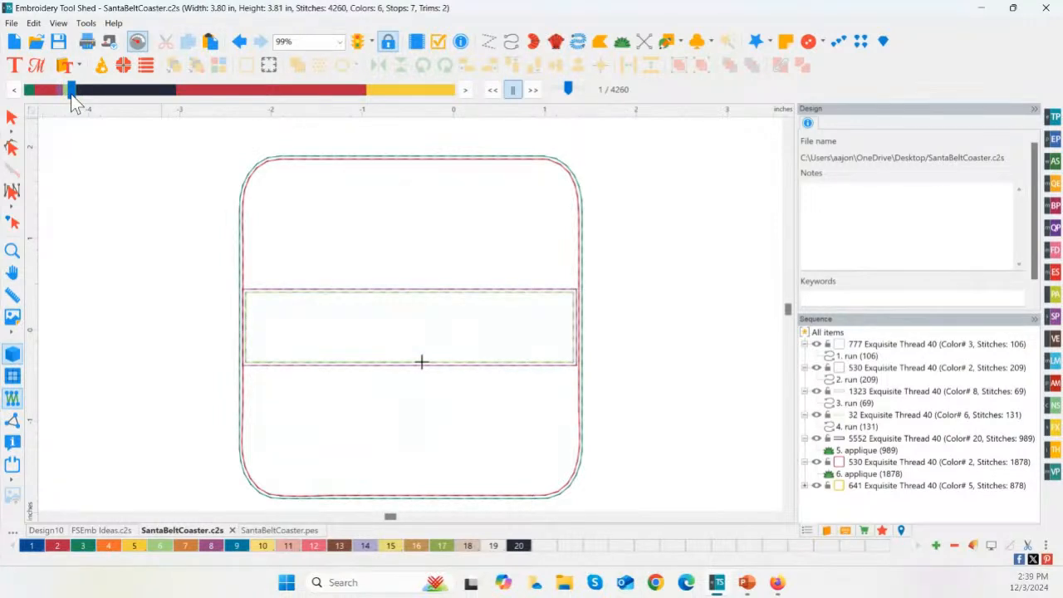
drag(78, 97, 508, 142)
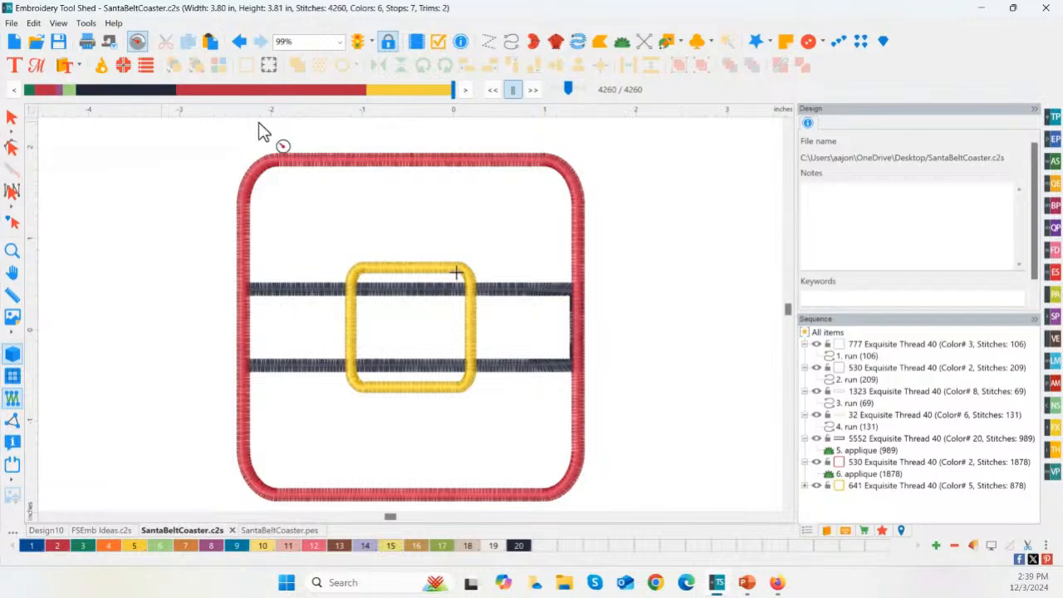
click(12, 117)
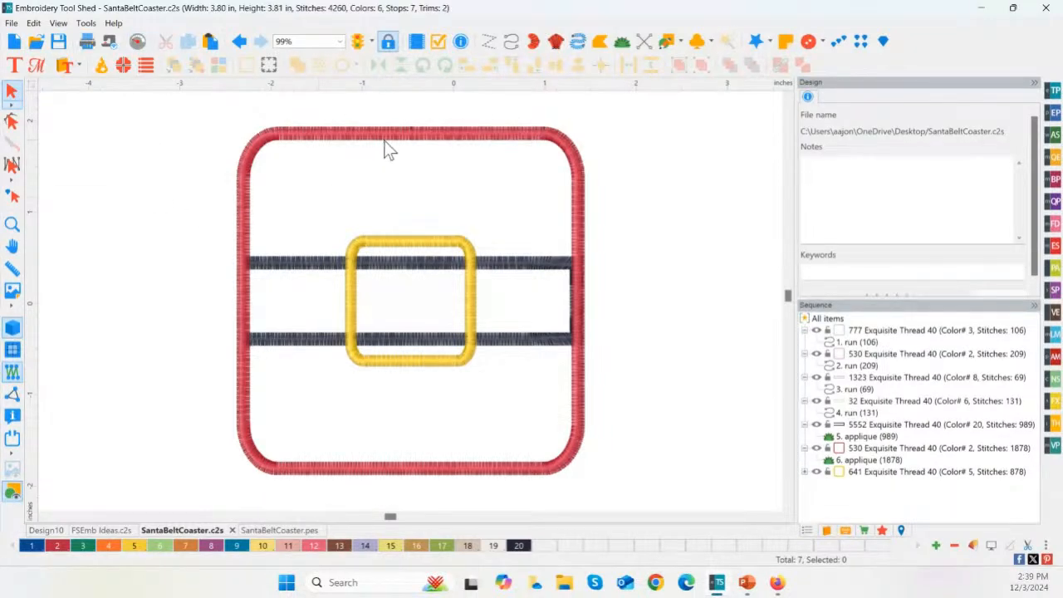
- Check the satin inset setting of the red square's applique
click(391, 143)
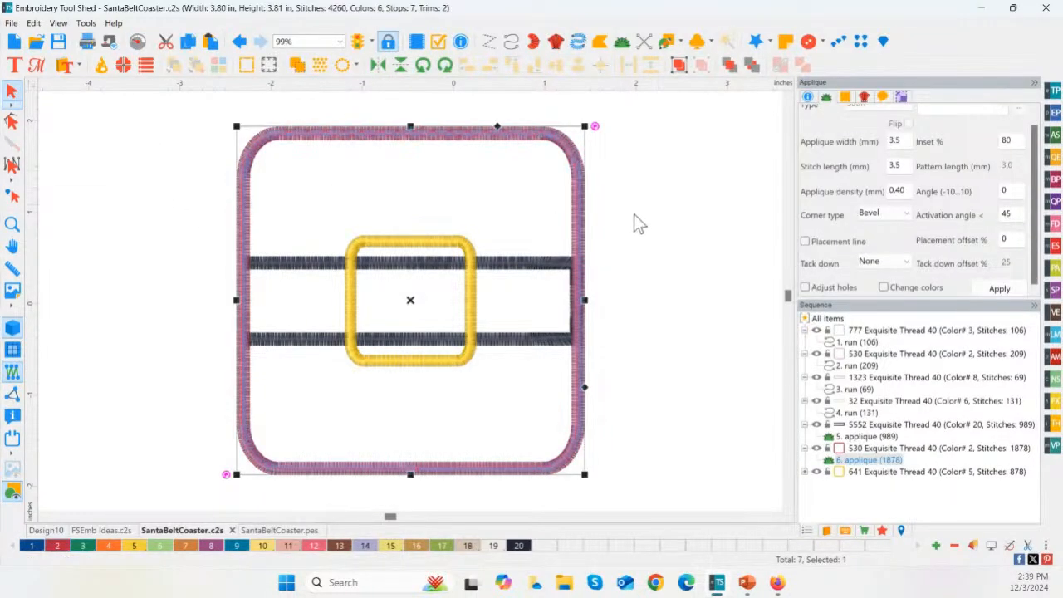
scroll(643, 225, up, 3)
scroll(671, 247, down, 2)
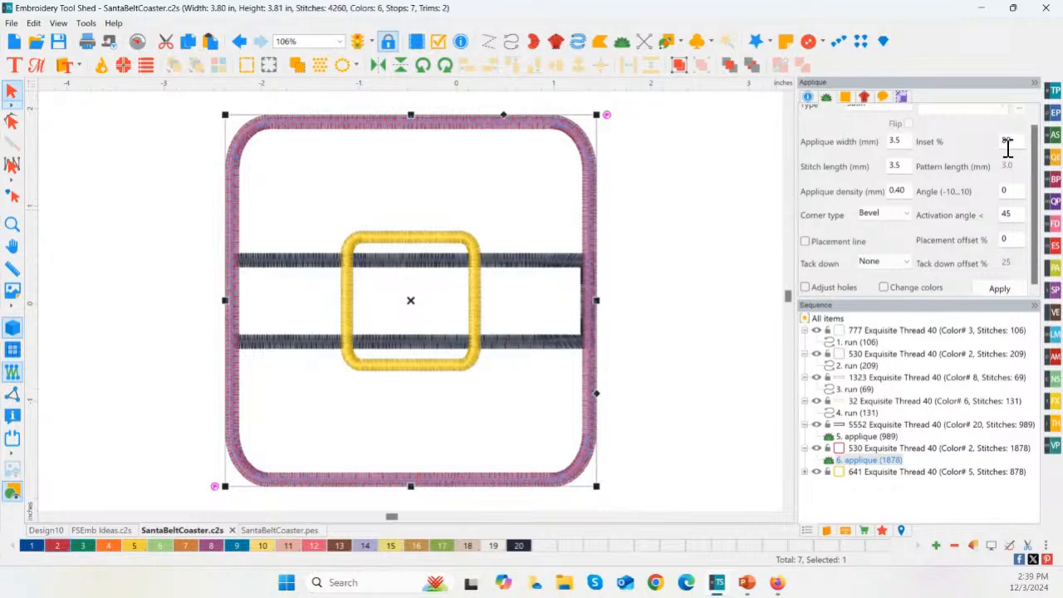
scroll(1032, 157, up, 1)
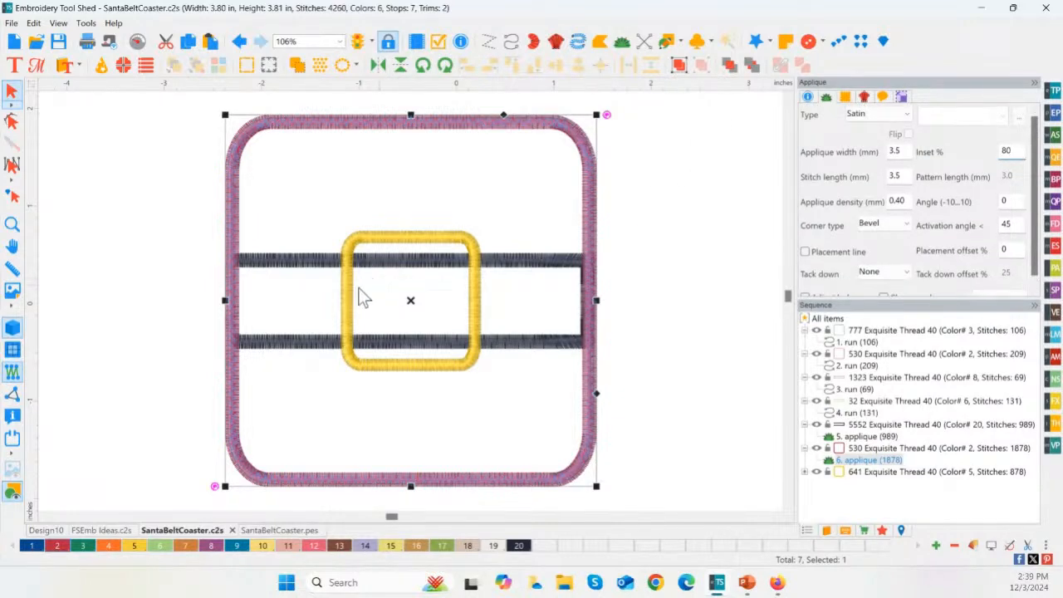
- Split the outline of the belt's 5552 applique at both corners of its right end
click(551, 342)
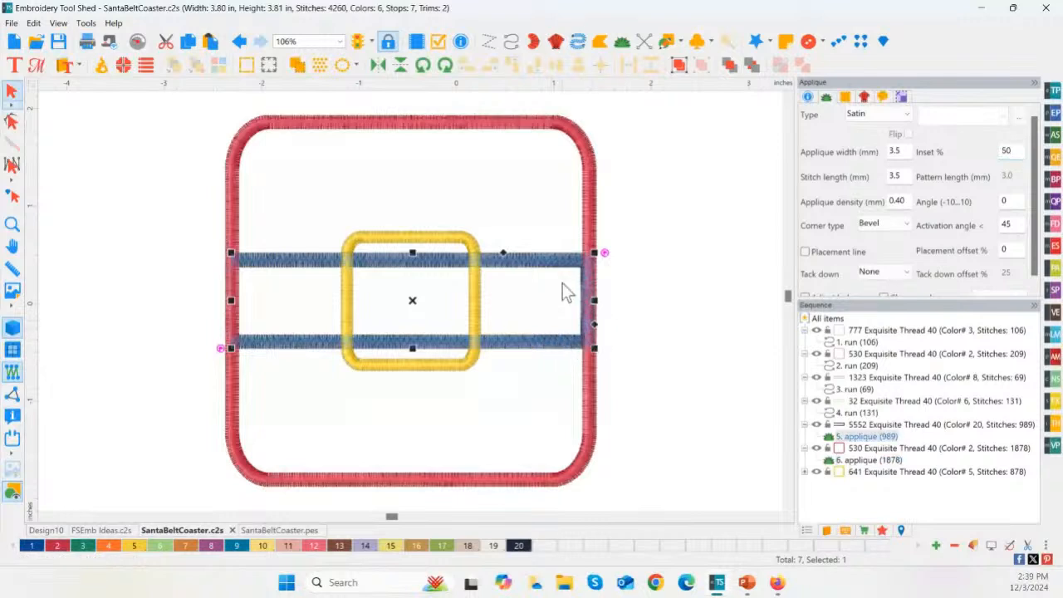
click(14, 122)
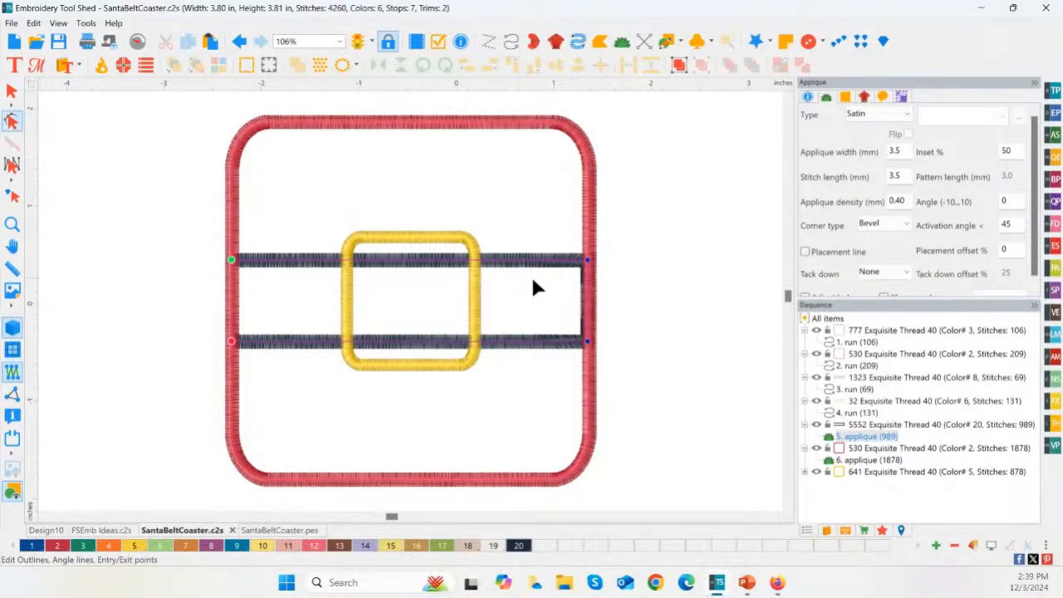
right_click(586, 260)
click(630, 405)
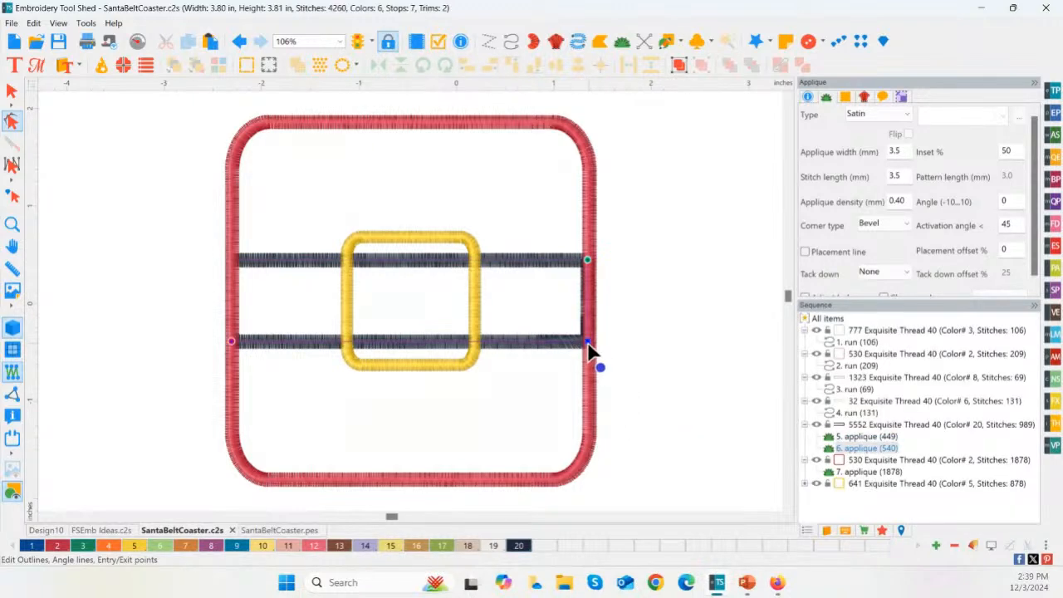
right_click(589, 343)
click(624, 488)
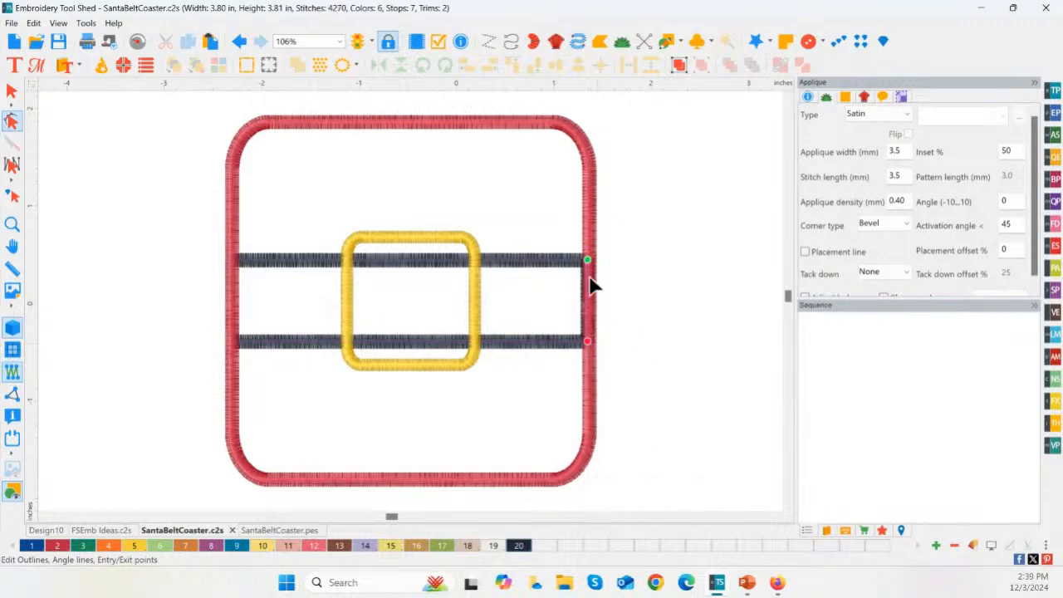
- Delete the separated satin segment at the belt's right end
click(862, 450)
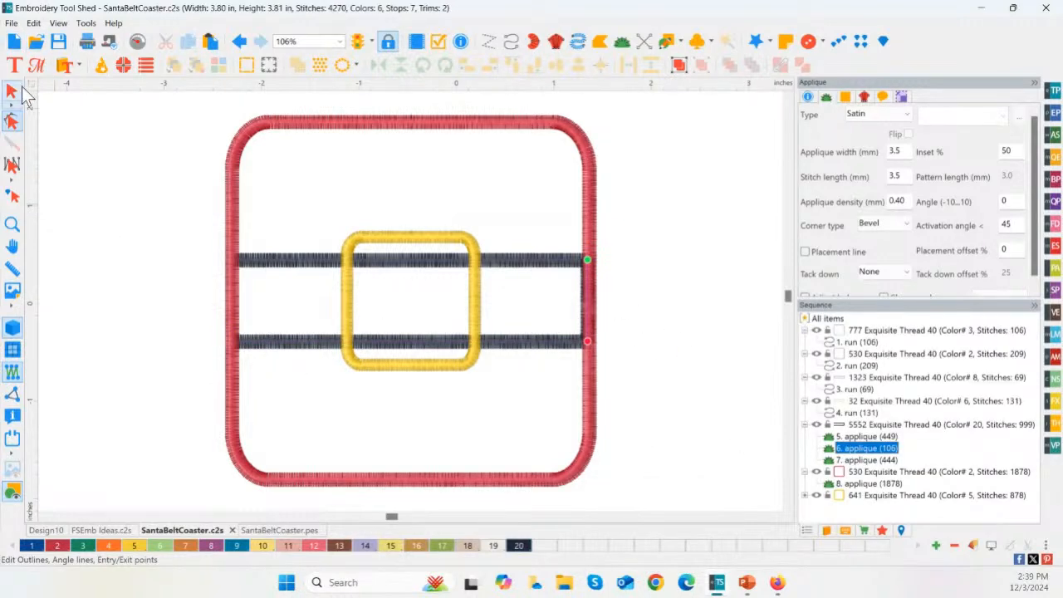
click(13, 92)
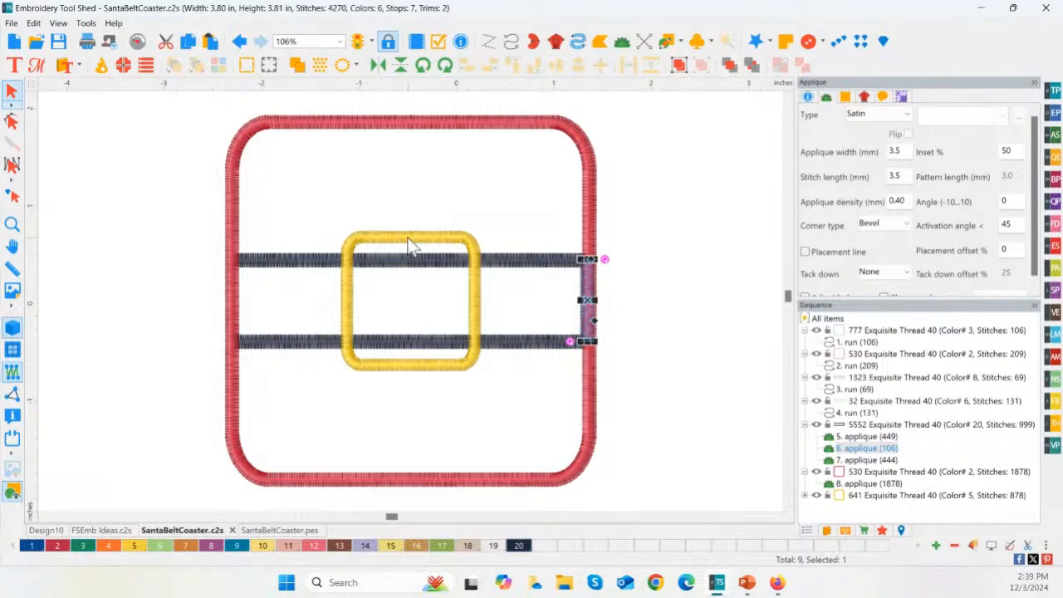
key(Delete)
click(652, 328)
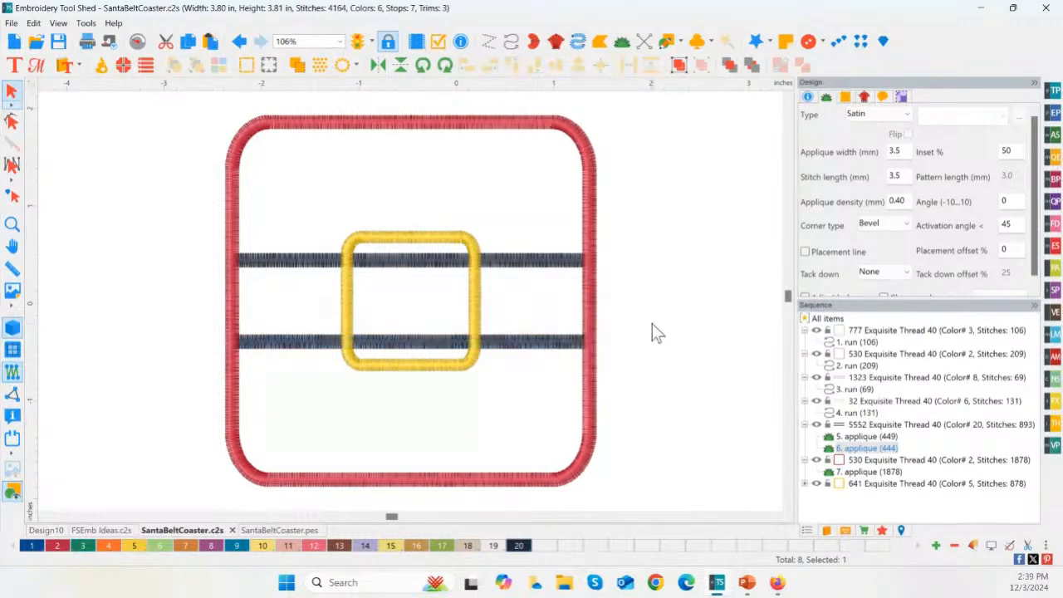
- Run the stitch simulation of SantaBeltCoaster.c2s through to the end with both belt ends removed
click(137, 40)
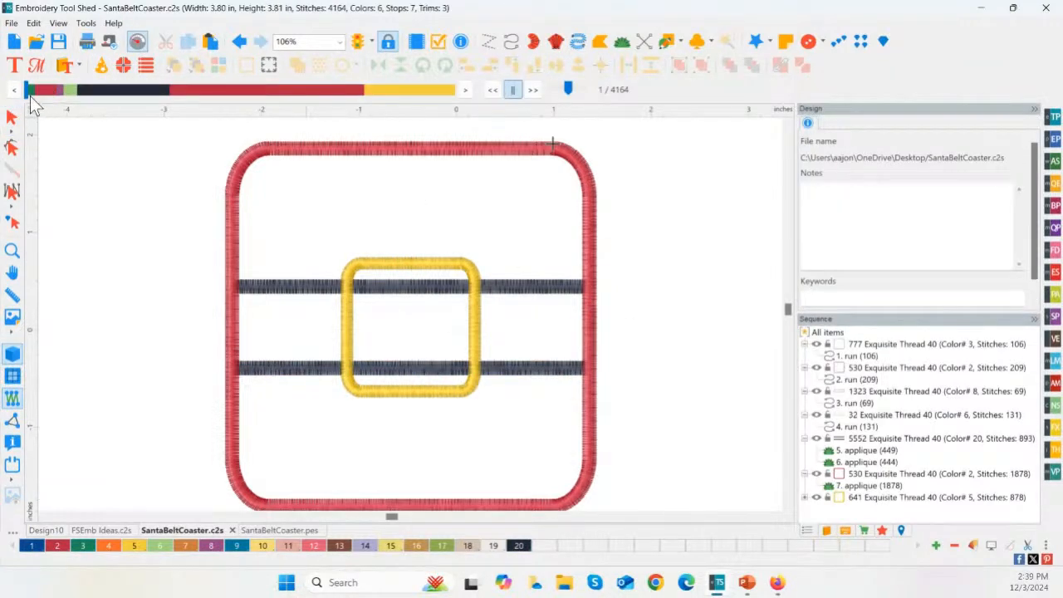
drag(29, 91, 469, 133)
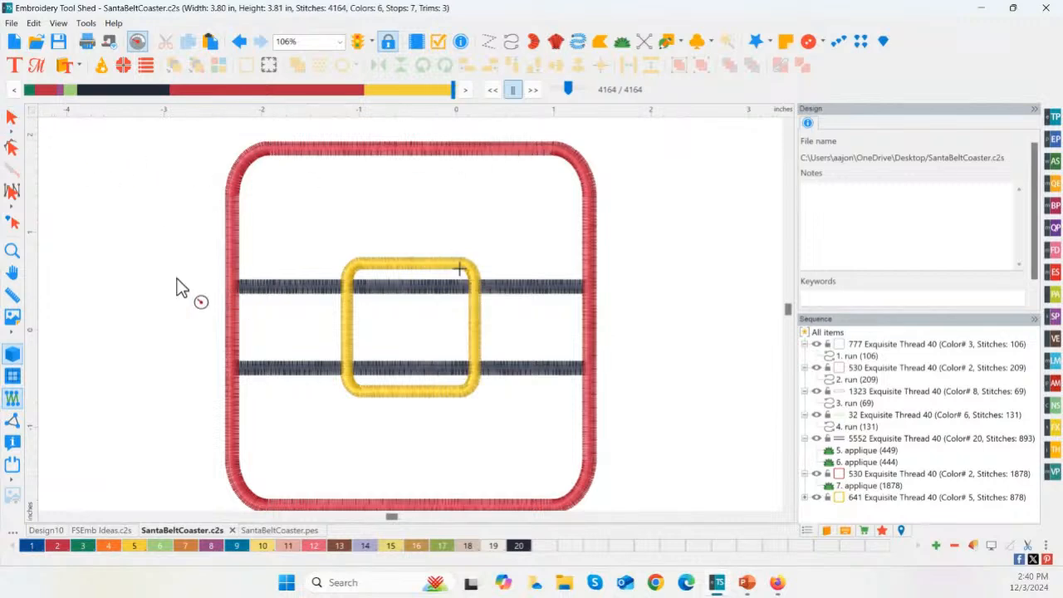
click(11, 117)
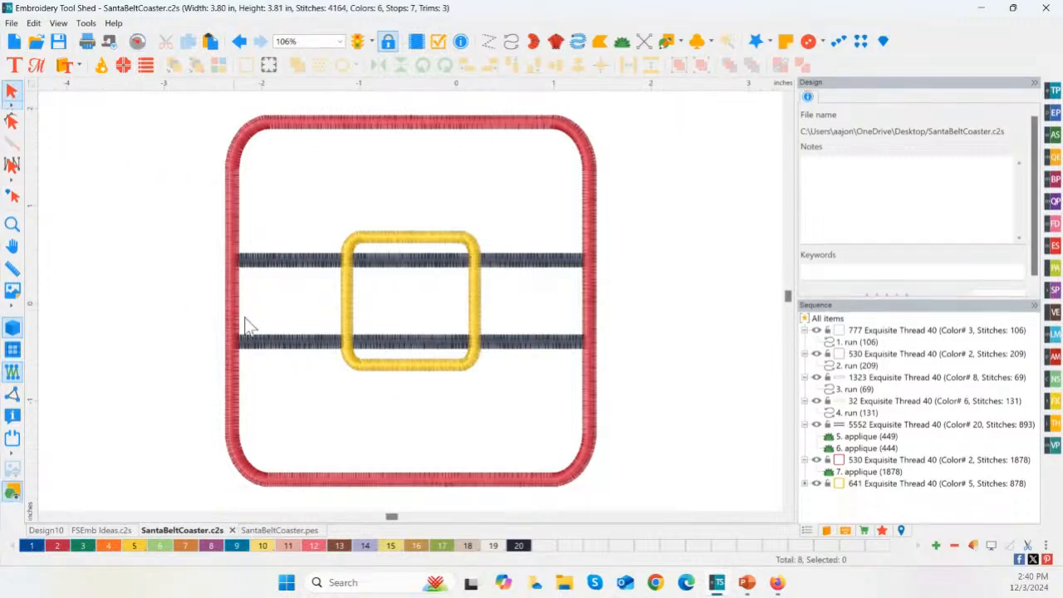
- Switch to SantaBeltCoaster.pes and run its stitch simulation from start to end
click(280, 531)
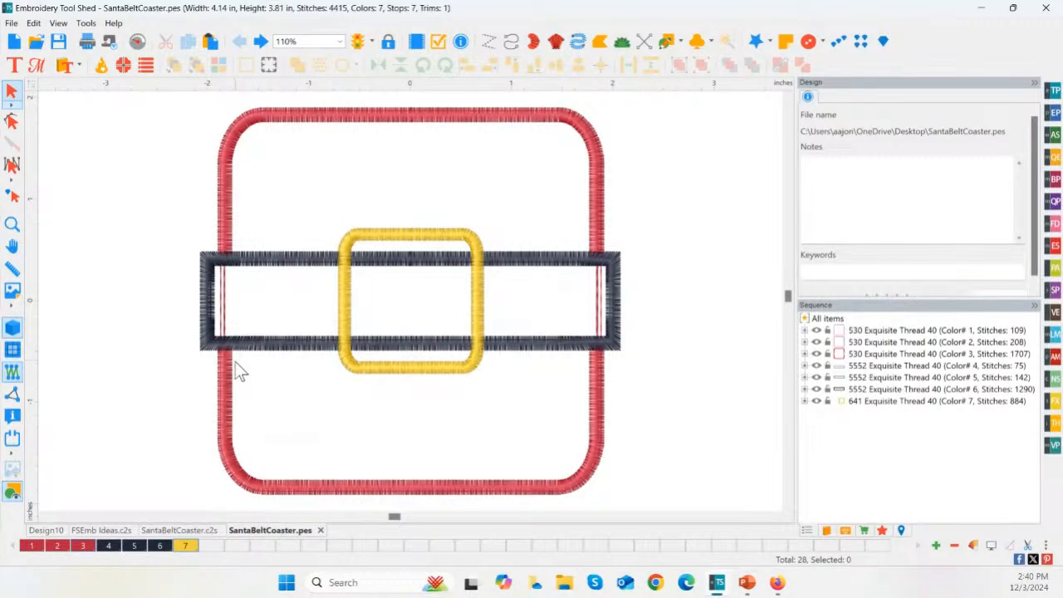
click(138, 40)
drag(27, 90, 509, 154)
click(12, 250)
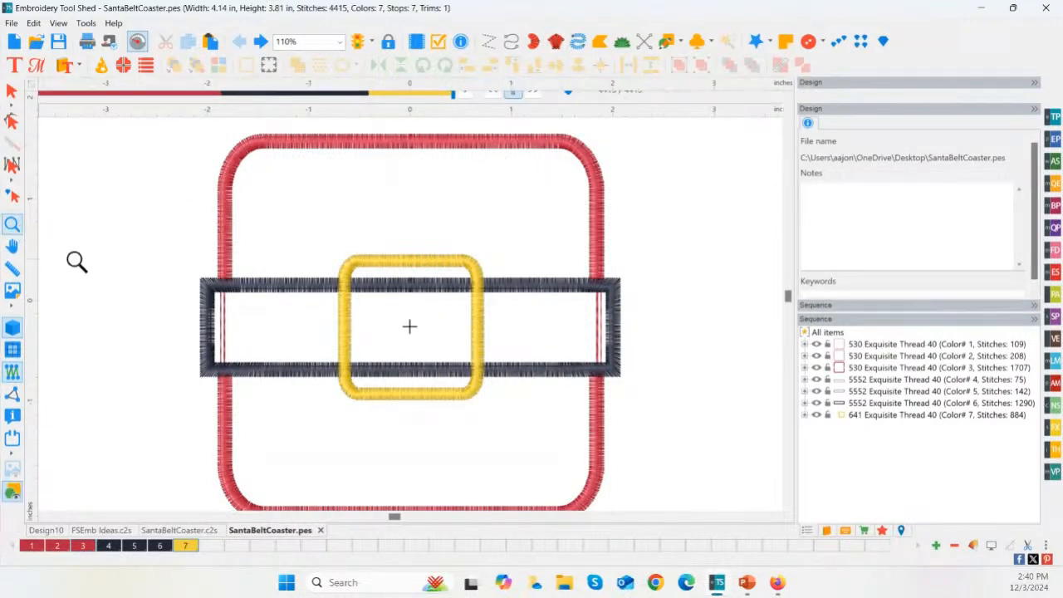
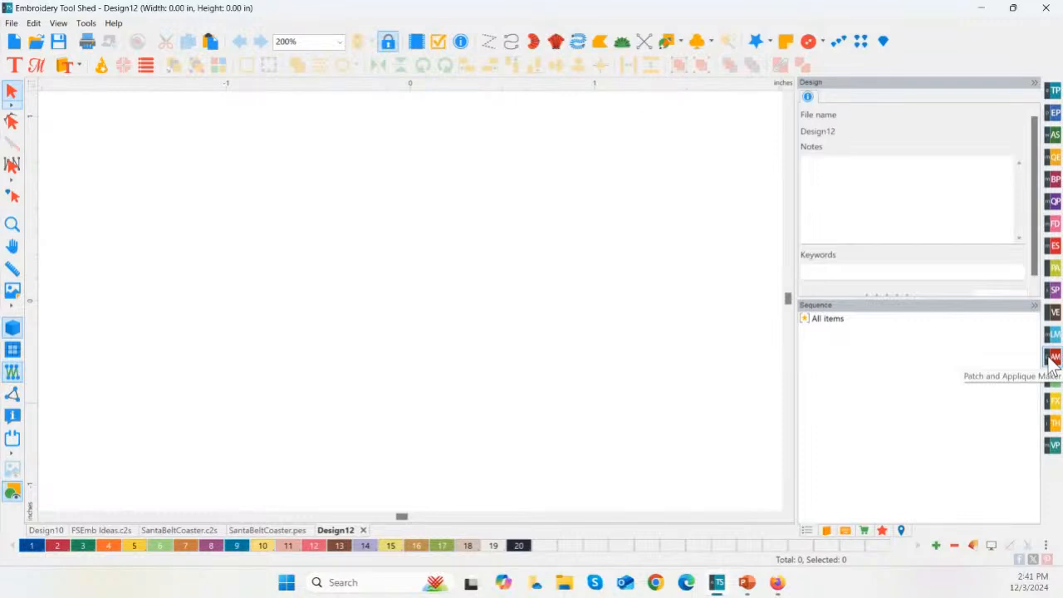
- View the Christmas collection of Applique Designs in Patch and Applique Maker, and close it without choosing a design
click(1052, 358)
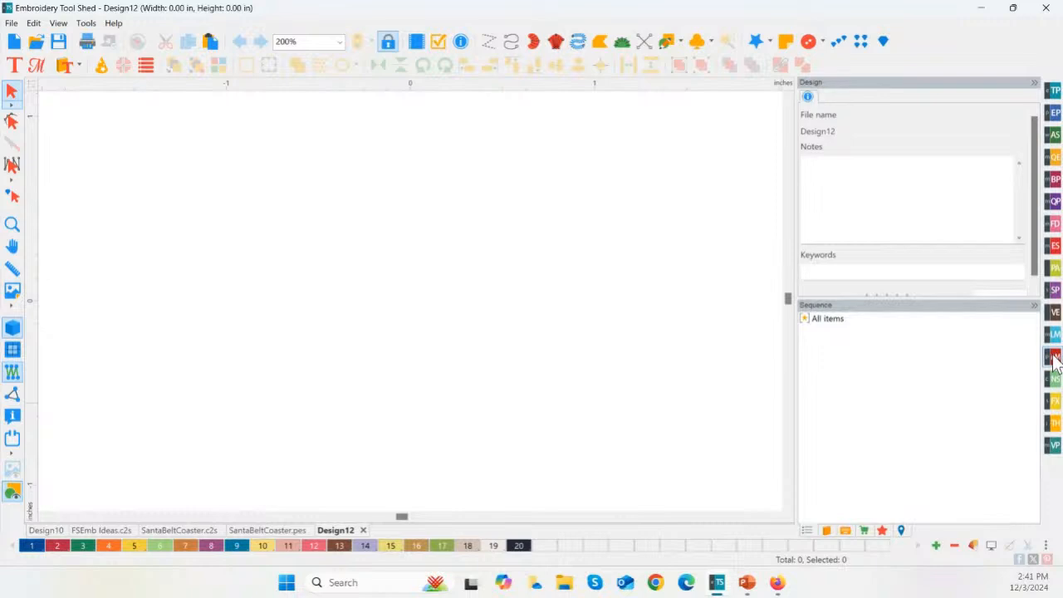
click(1053, 358)
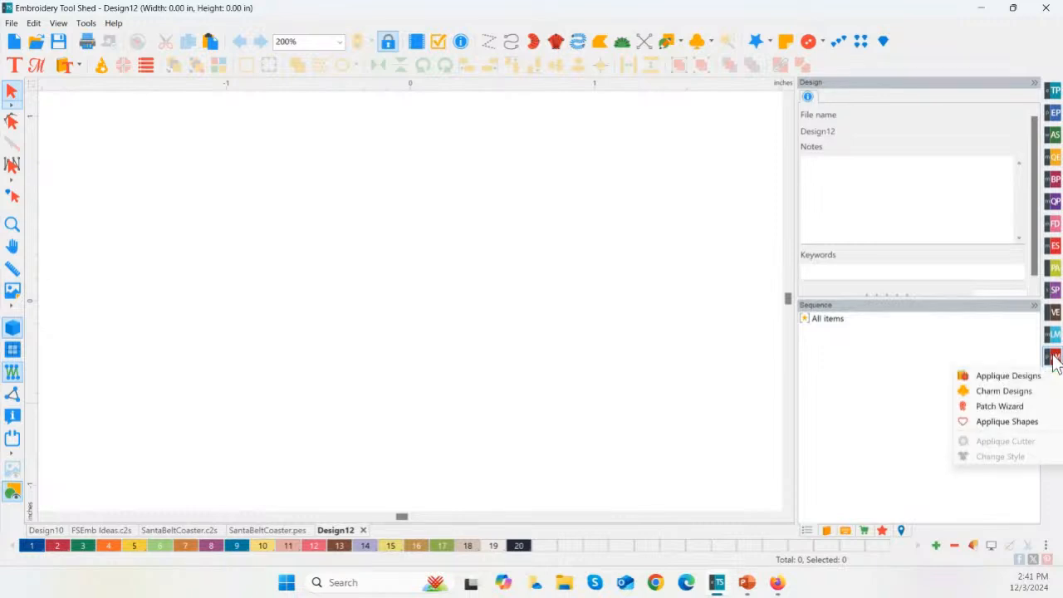
click(1013, 379)
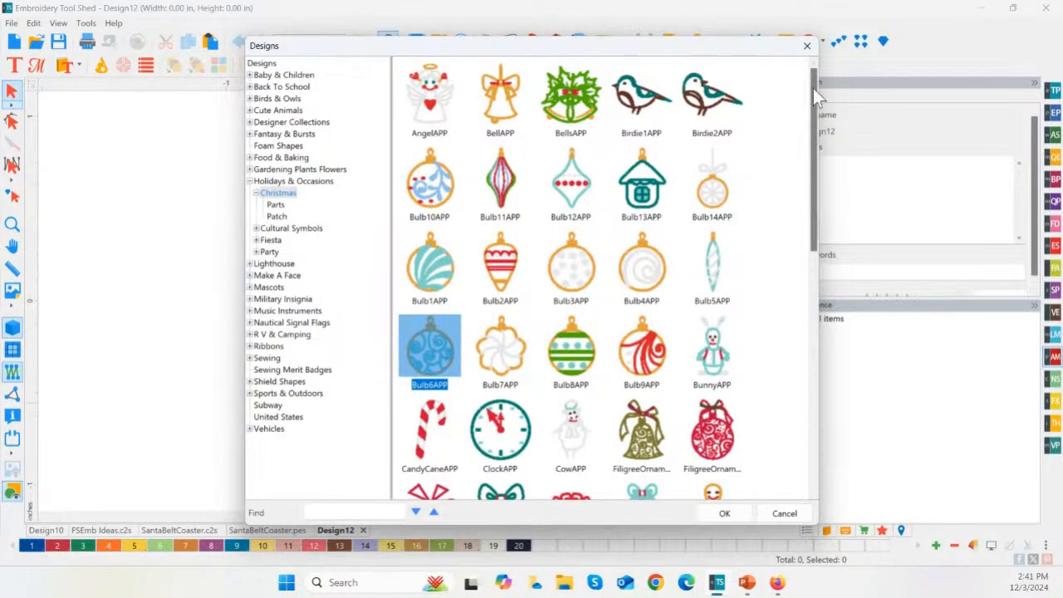
click(806, 45)
- Start the Patch Wizard from the Applique and patch tools and load the NameTagCruise template from Labels & Tags
click(1052, 359)
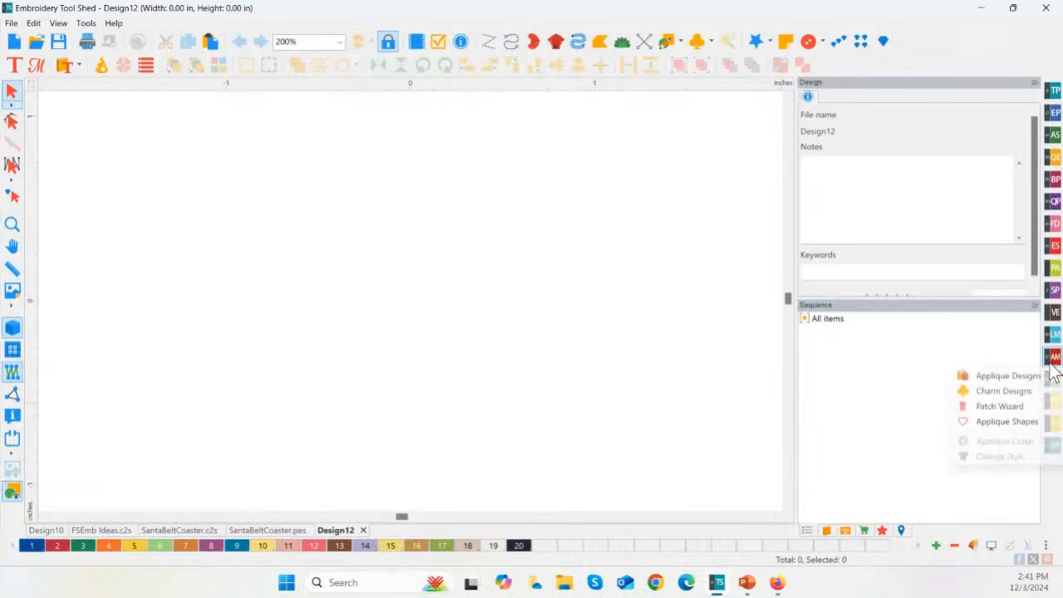
click(991, 407)
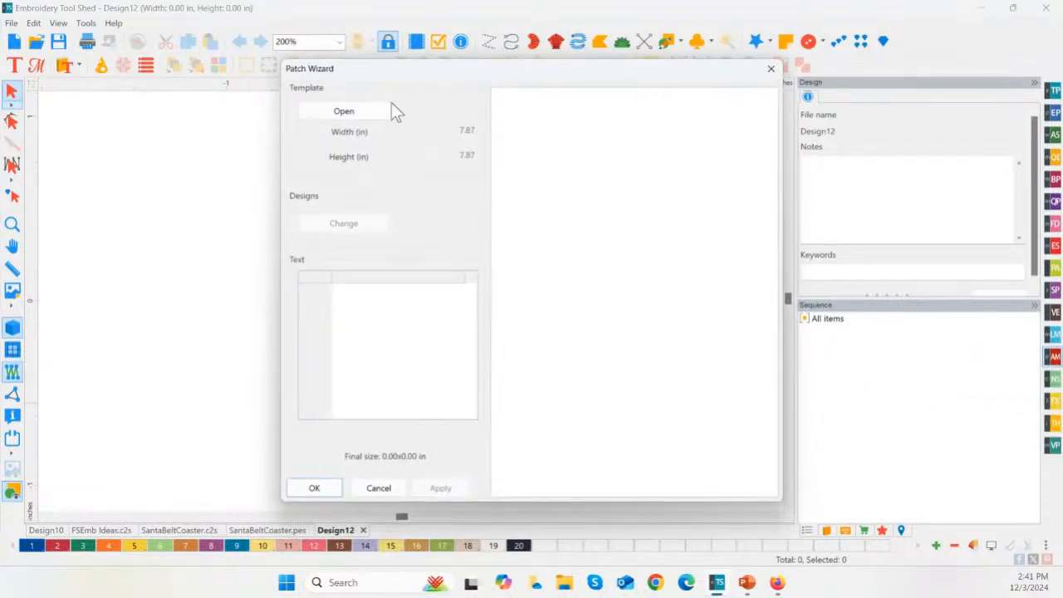
click(360, 114)
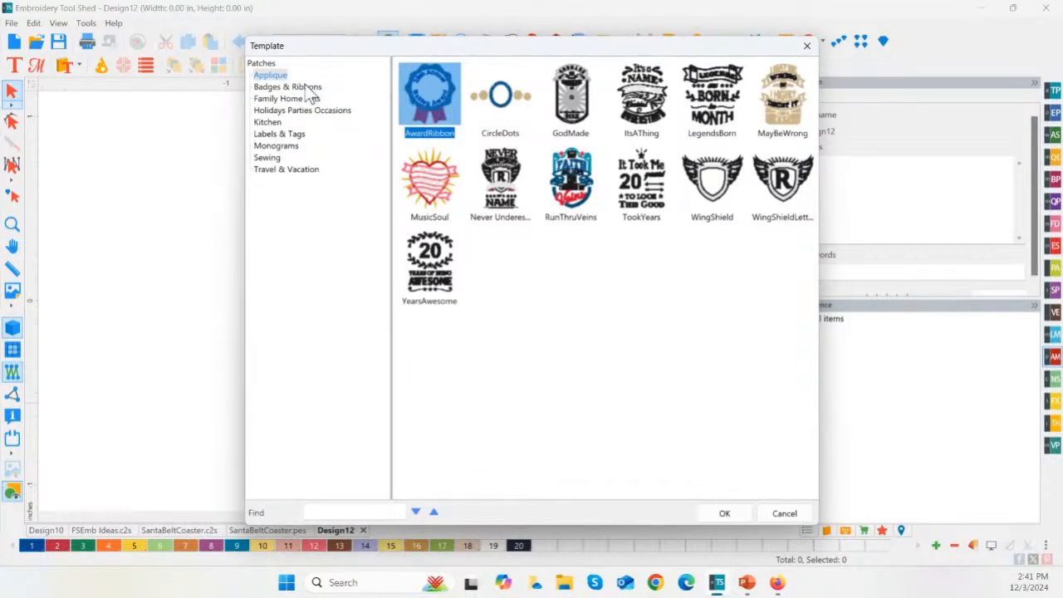
click(294, 88)
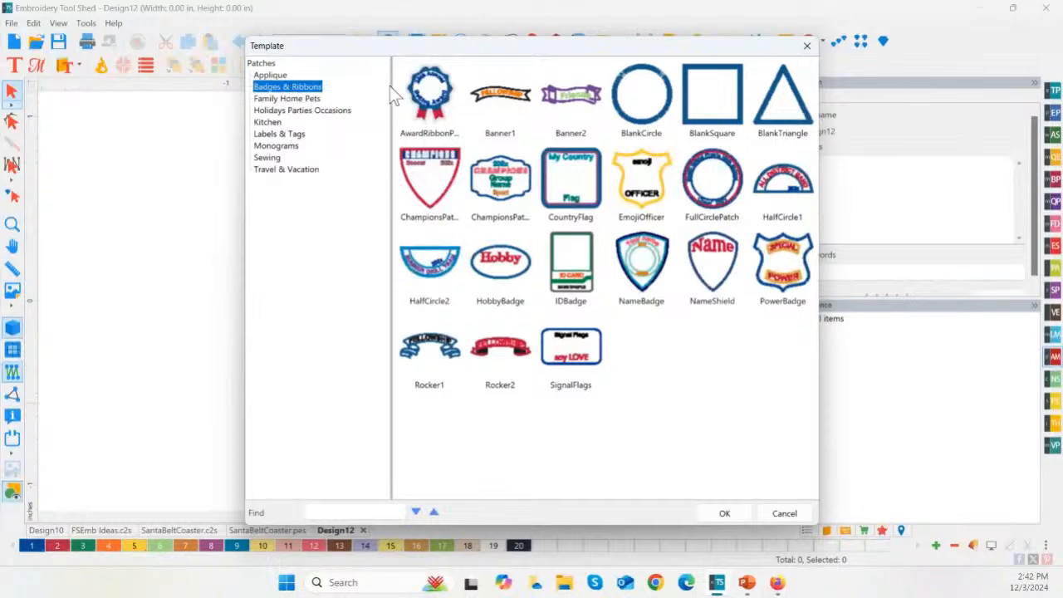
click(283, 137)
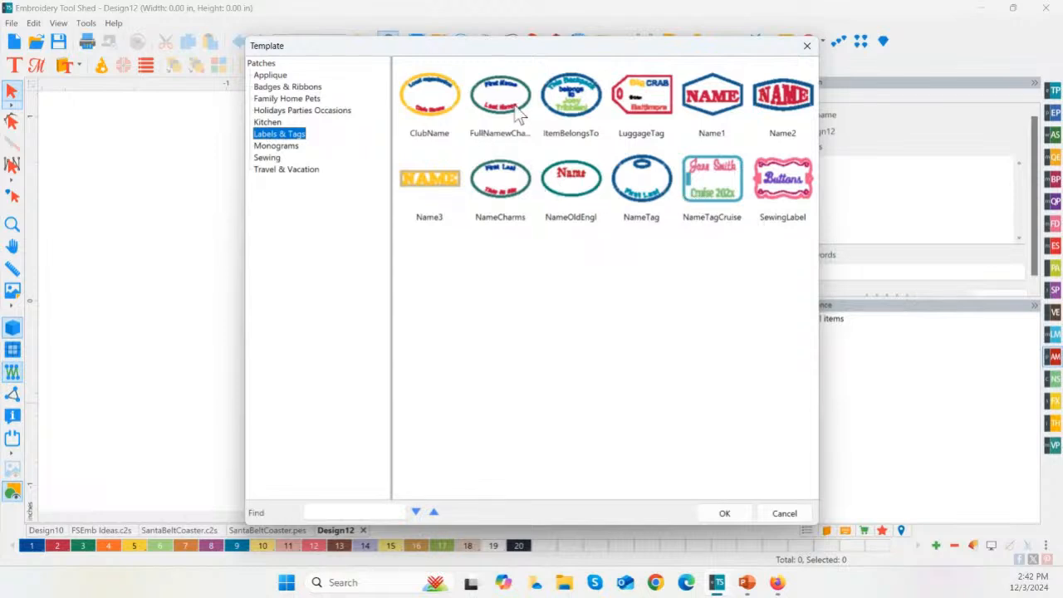
click(711, 182)
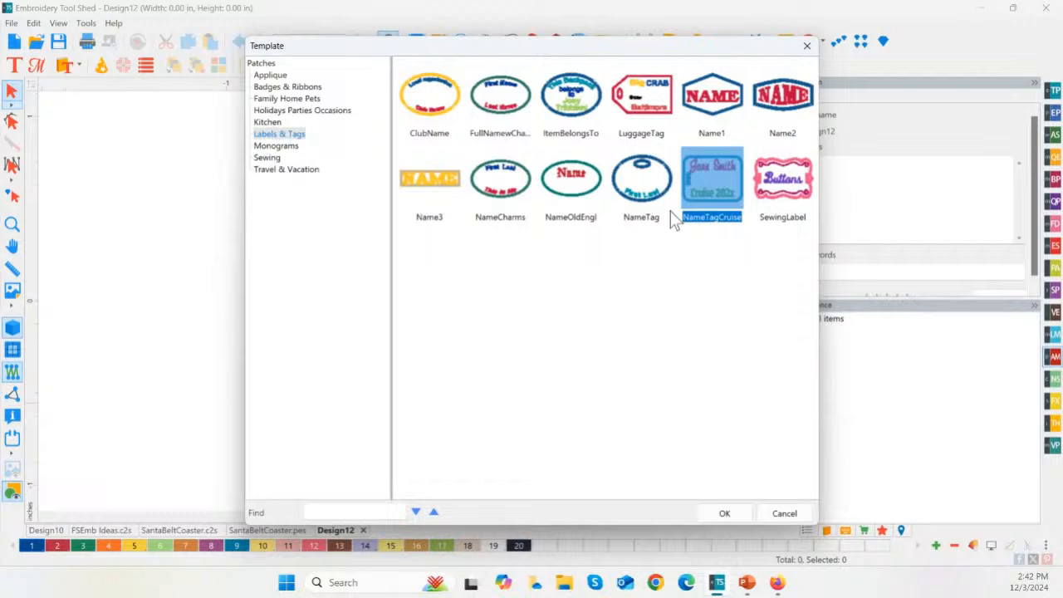
double_click(721, 182)
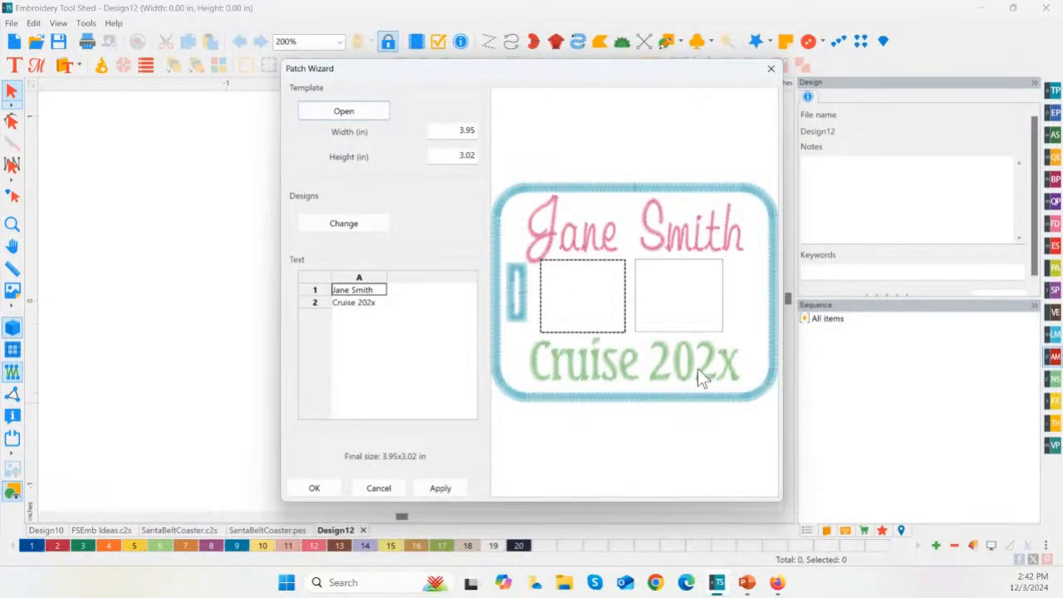
- Replace the template's first text line with the recipient's first name and apply it to the preview
double_click(375, 292)
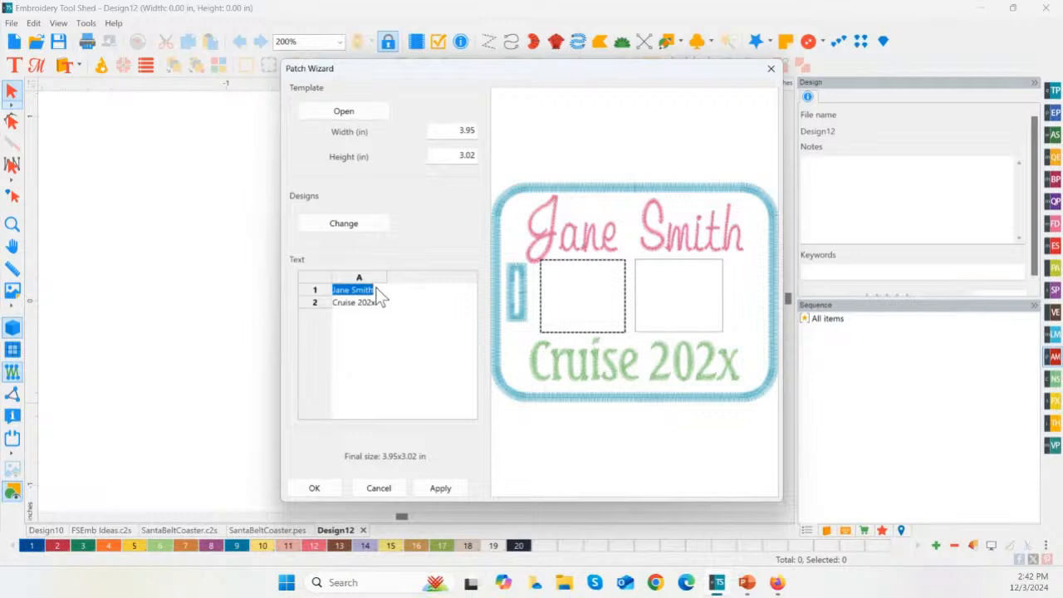
text(Allen)
click(440, 487)
- Set the template's second text line to "Thank You" and apply it to the preview
click(360, 304)
click(360, 304)
double_click(365, 304)
click(373, 304)
drag(373, 304, 333, 304)
key(BackSpace)
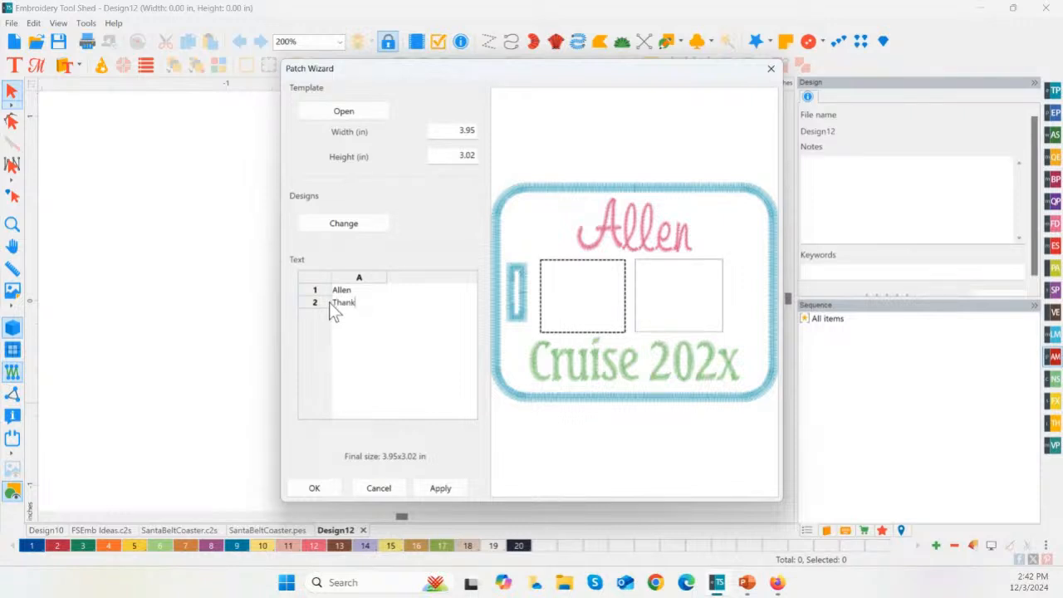
text(Thank You)
click(462, 488)
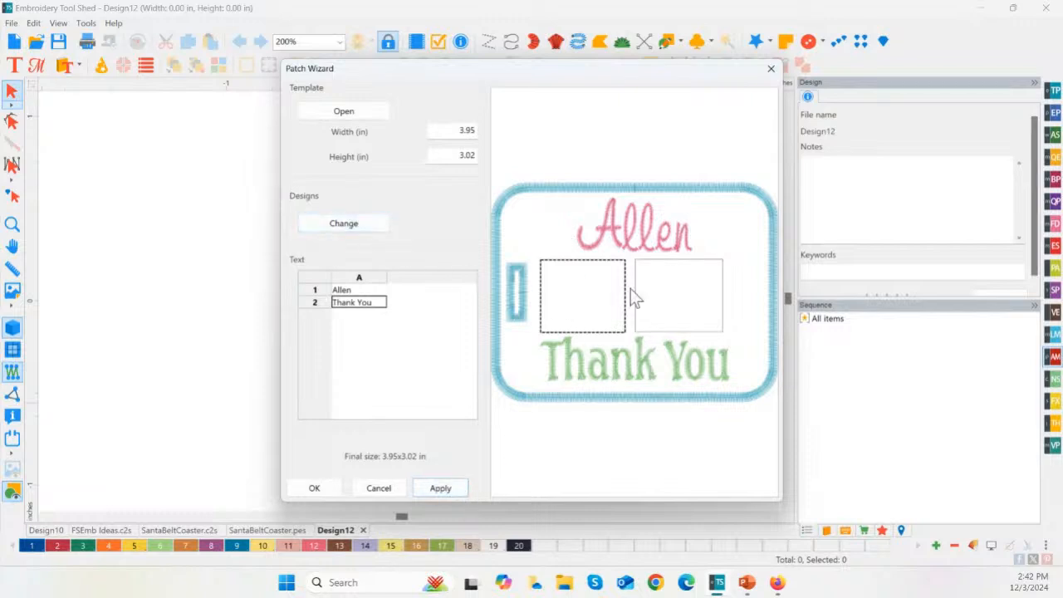
- Fill the first design slot with the Gift4 charm from the Holiday Christmas collection, and insert the patch into the design
click(350, 229)
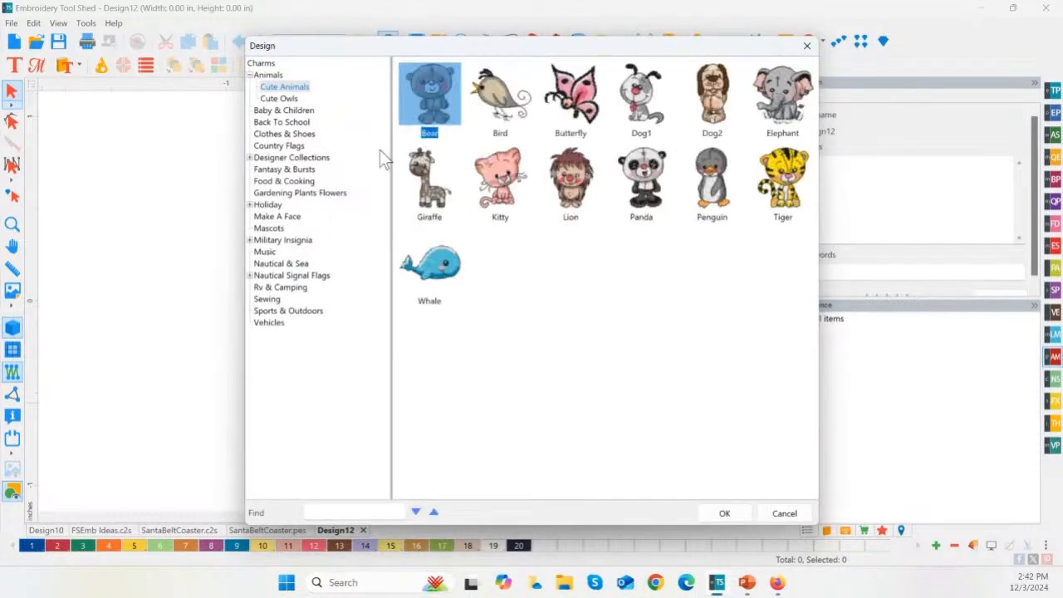
click(291, 111)
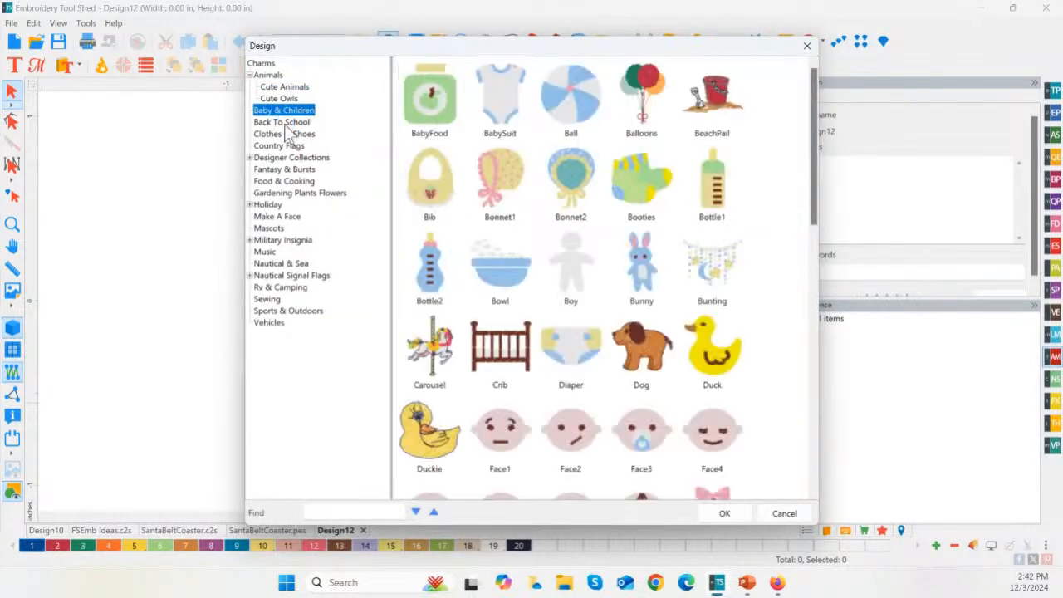
click(286, 123)
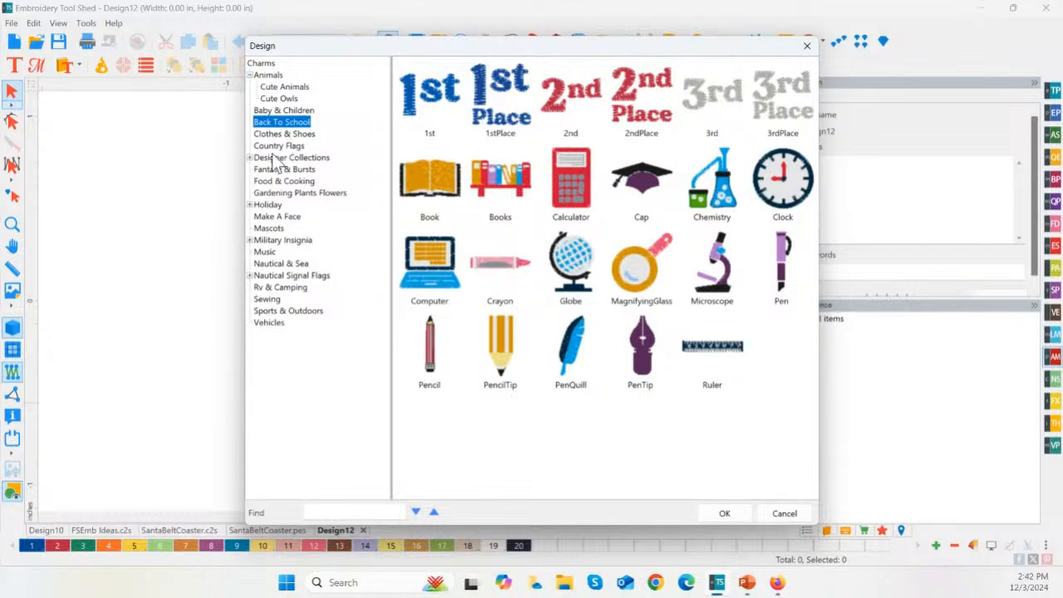
click(274, 157)
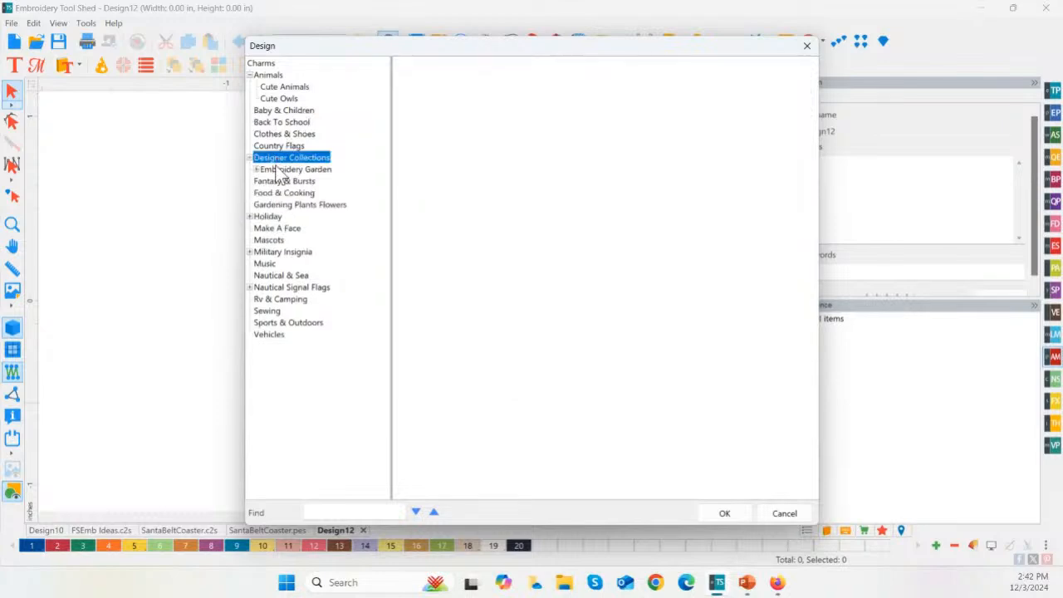
click(280, 169)
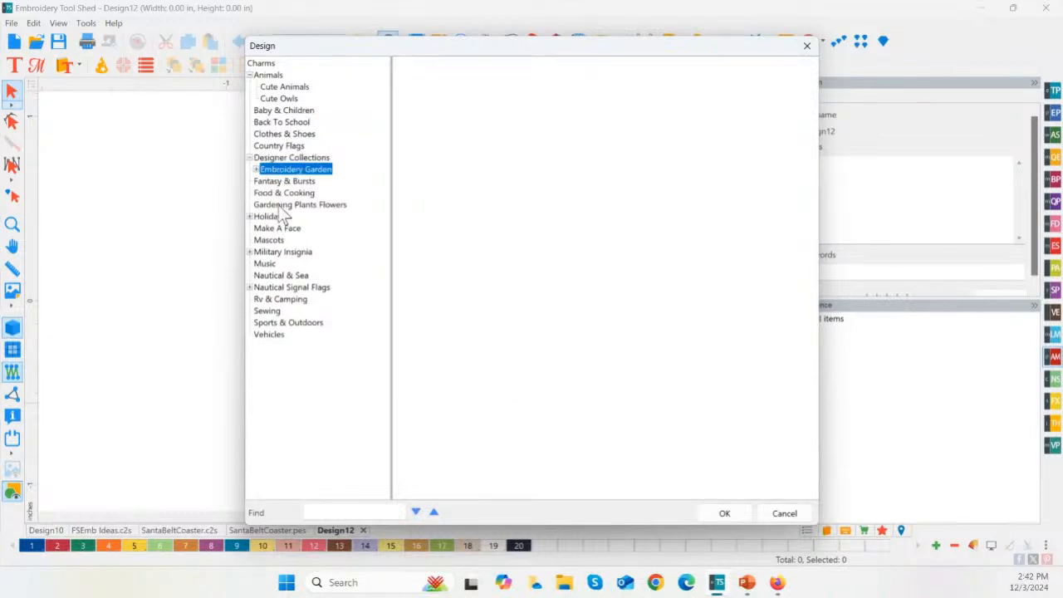
click(281, 206)
click(274, 218)
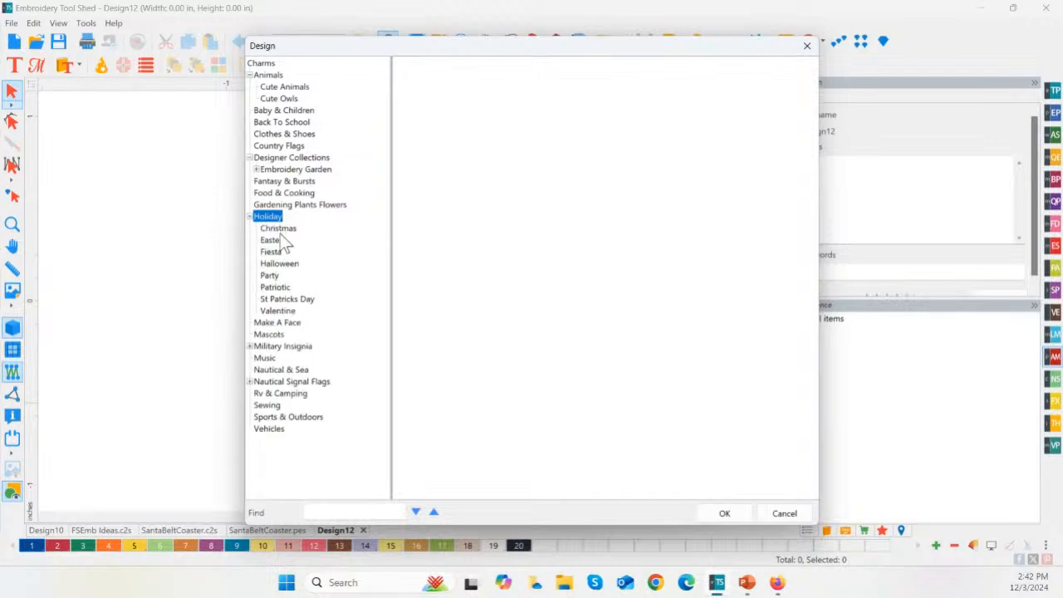
click(278, 240)
click(281, 229)
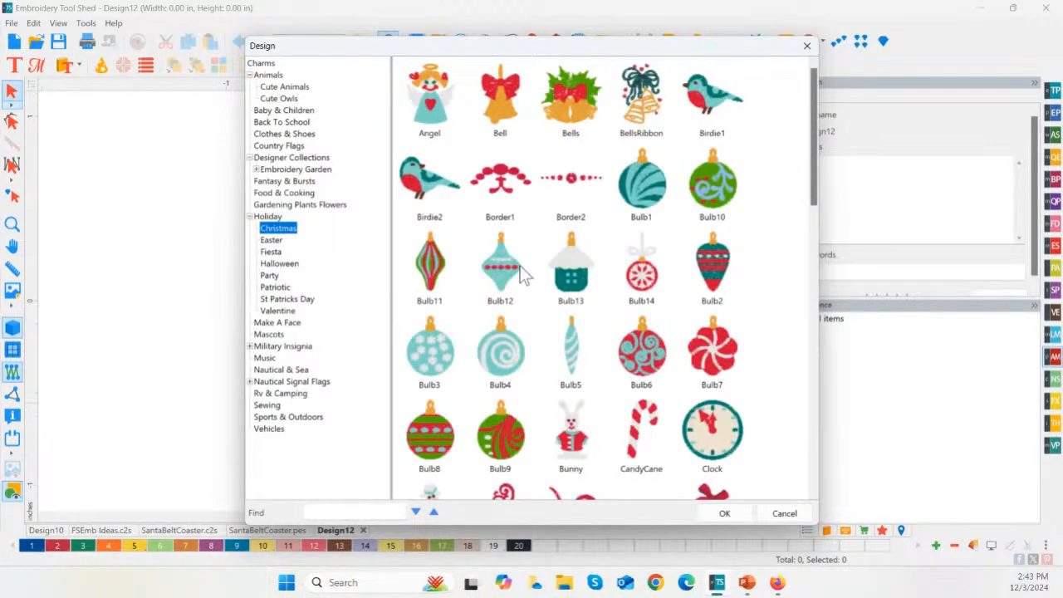
drag(812, 141, 812, 232)
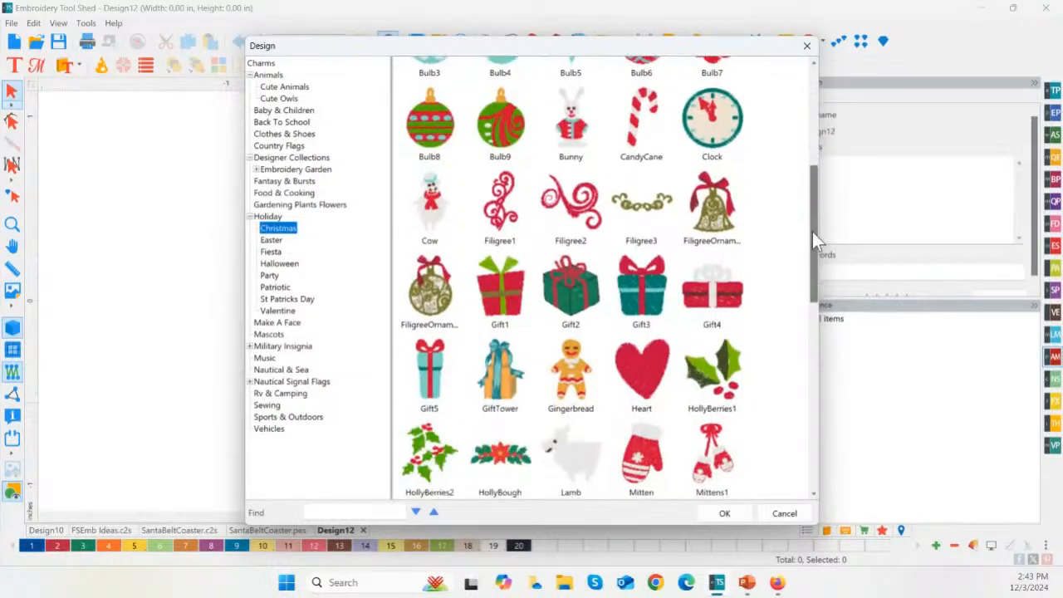
click(710, 296)
double_click(710, 296)
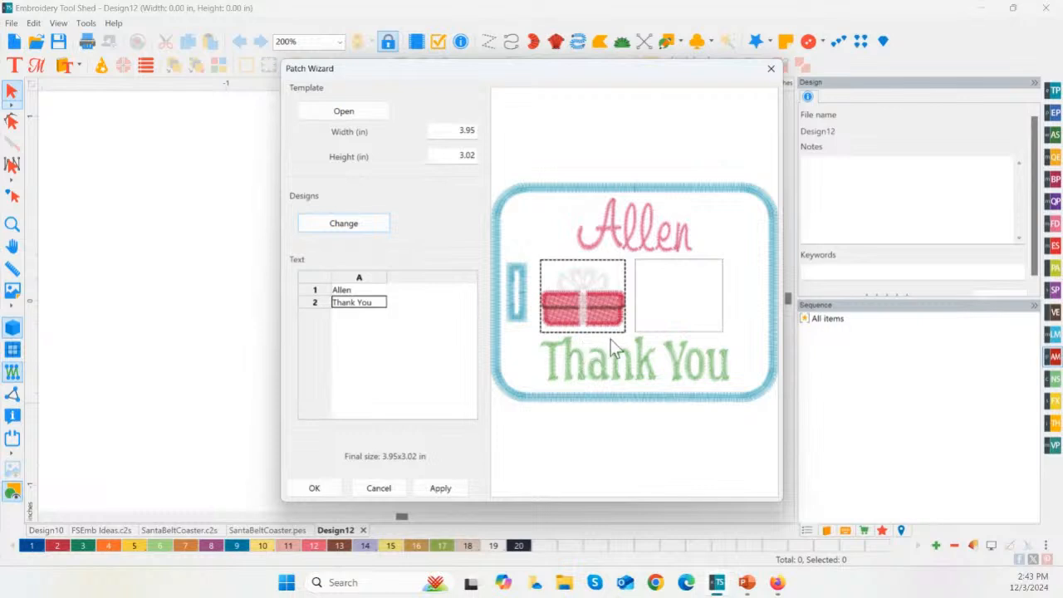
click(436, 489)
click(312, 487)
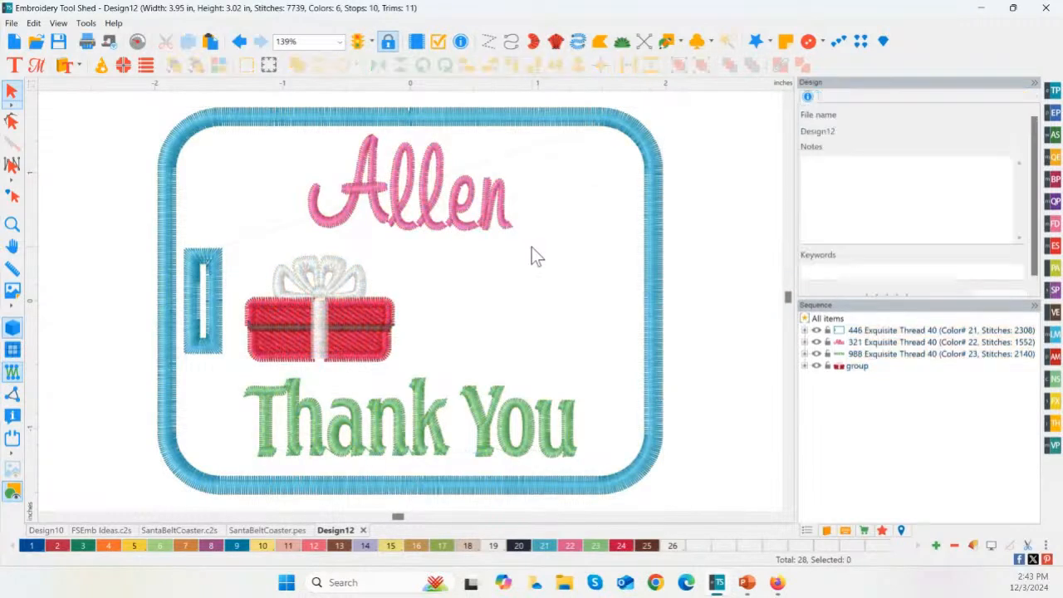
- Select the gift, the name and the Thank You text, and center them horizontally on one another
drag(462, 368, 213, 247)
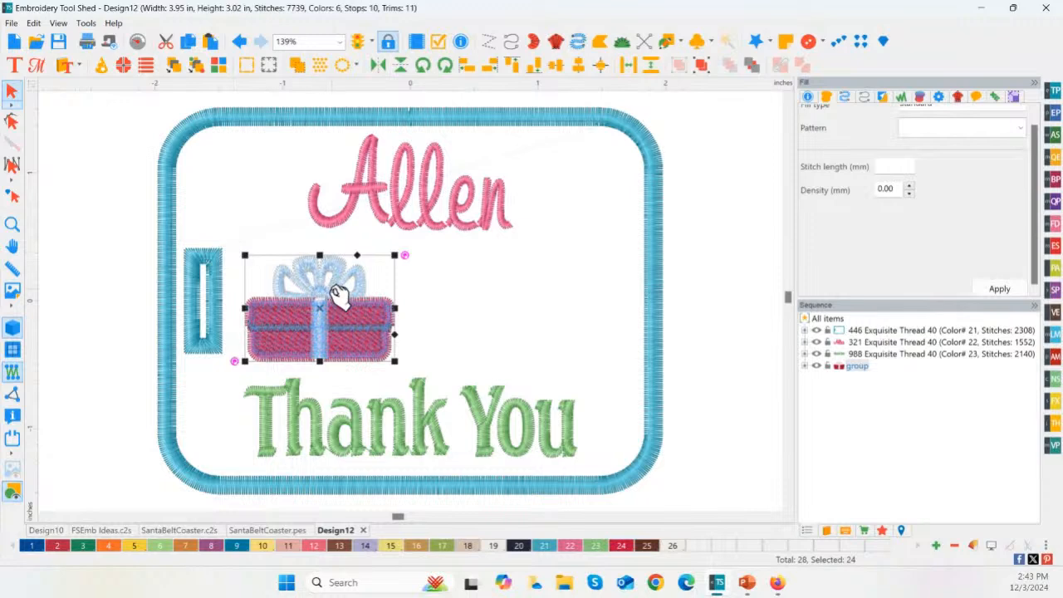
shift+click(506, 211)
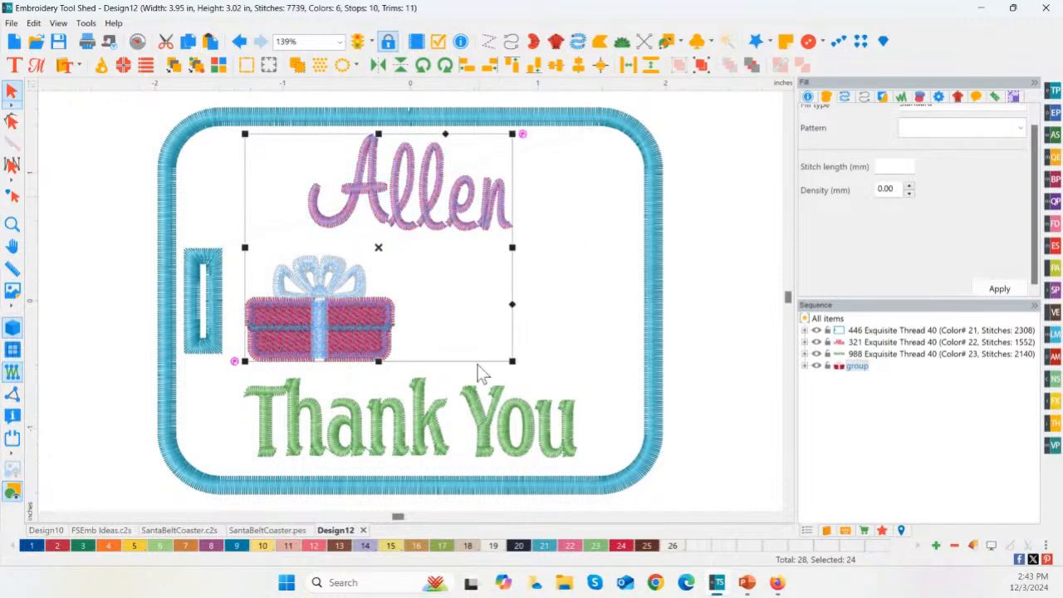
shift+click(418, 439)
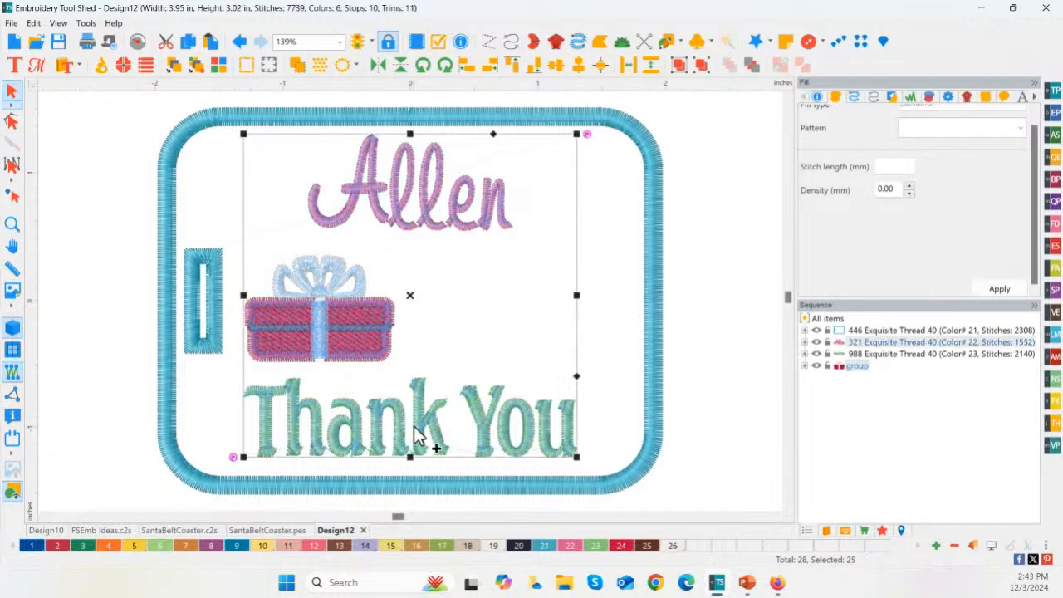
click(578, 64)
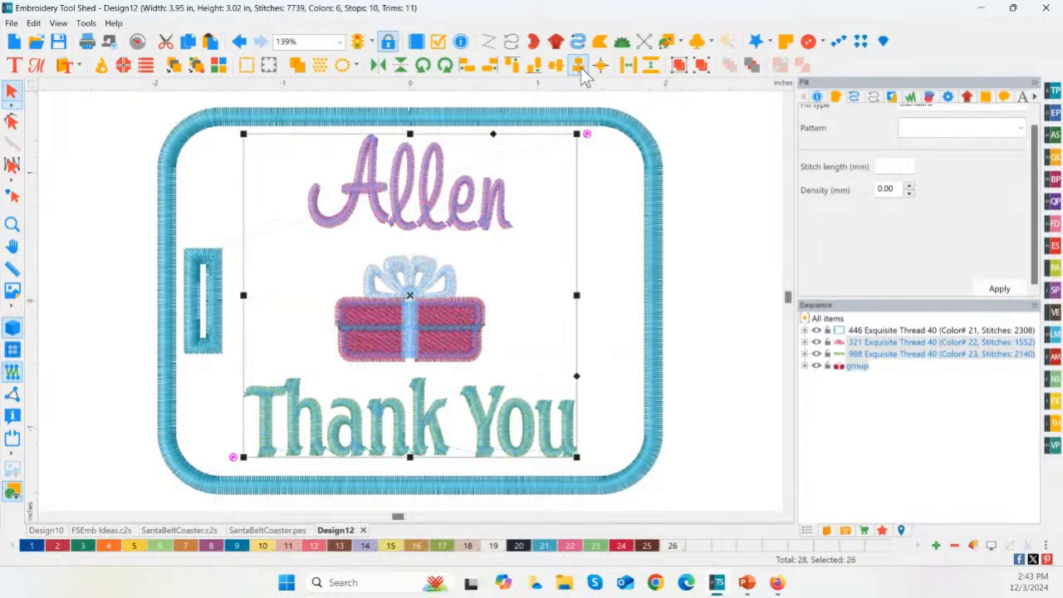
click(740, 243)
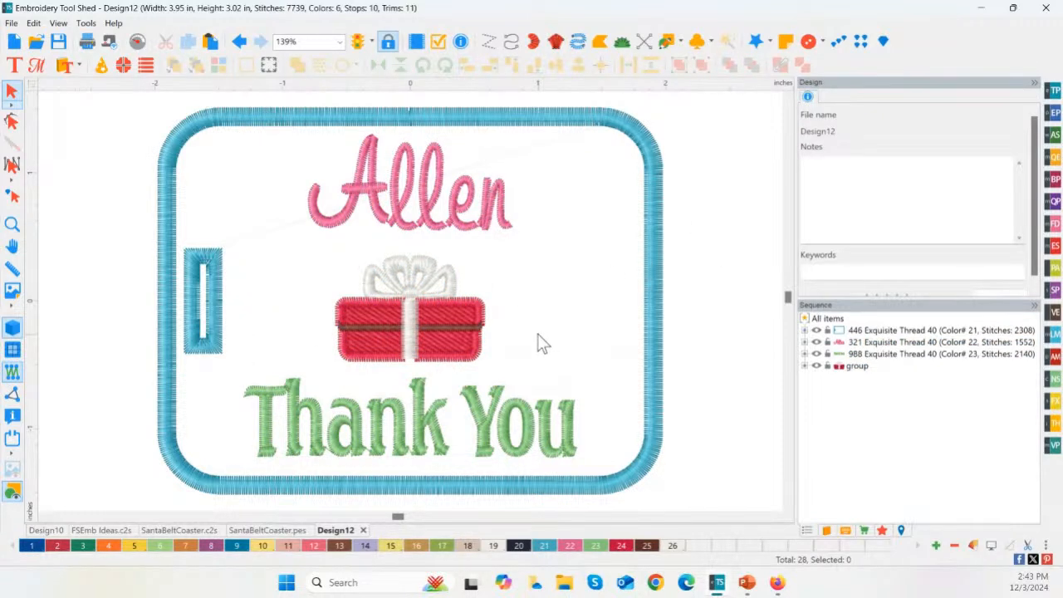
- Delete the gift from the patch and move the Thank You text up and the name down to close the gap
click(435, 336)
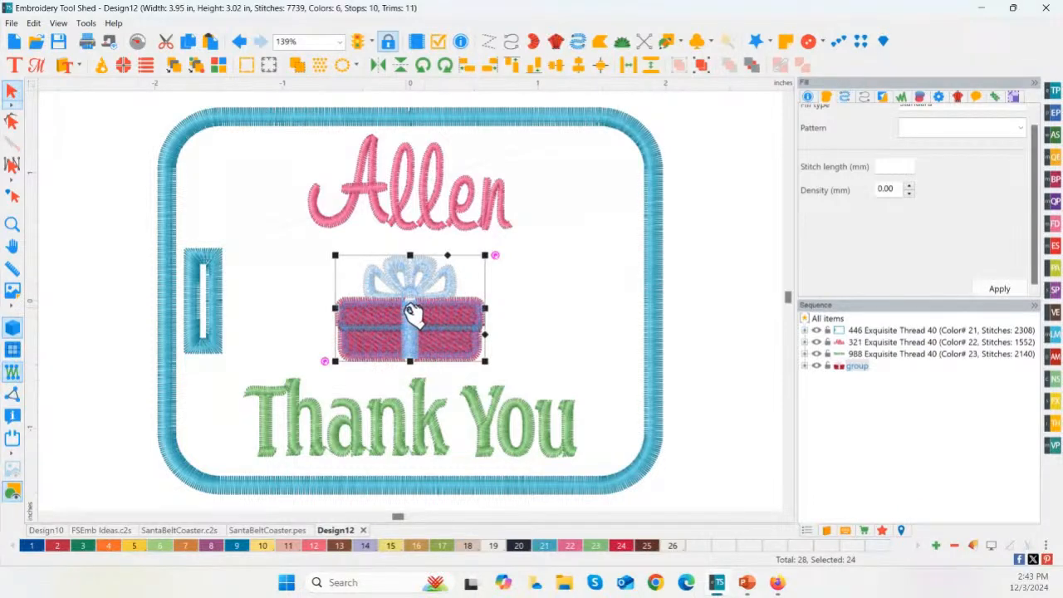
key(Delete)
click(430, 402)
drag(421, 403, 427, 360)
click(408, 206)
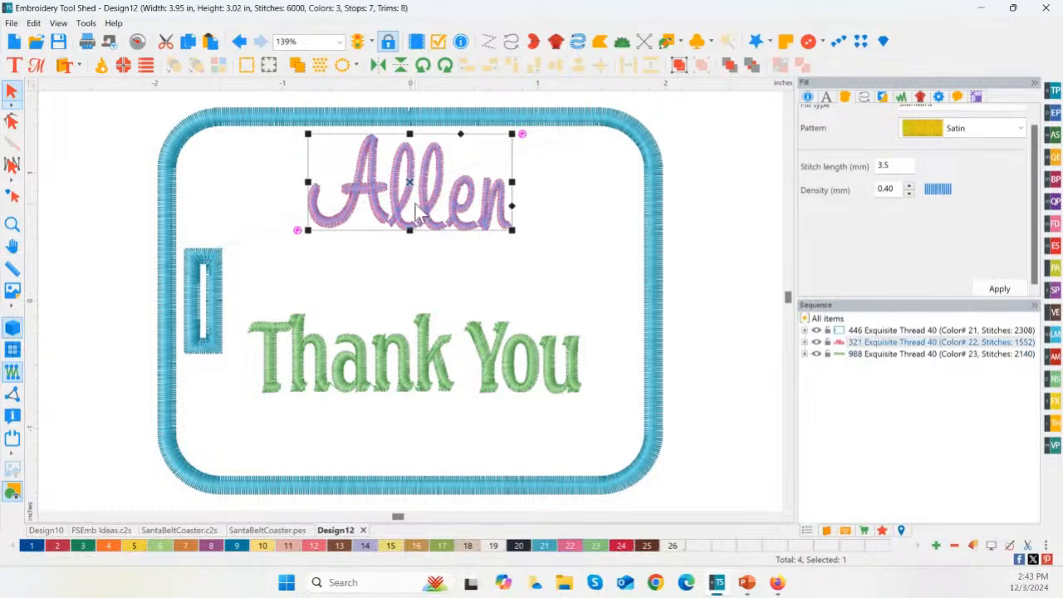
drag(407, 208, 405, 241)
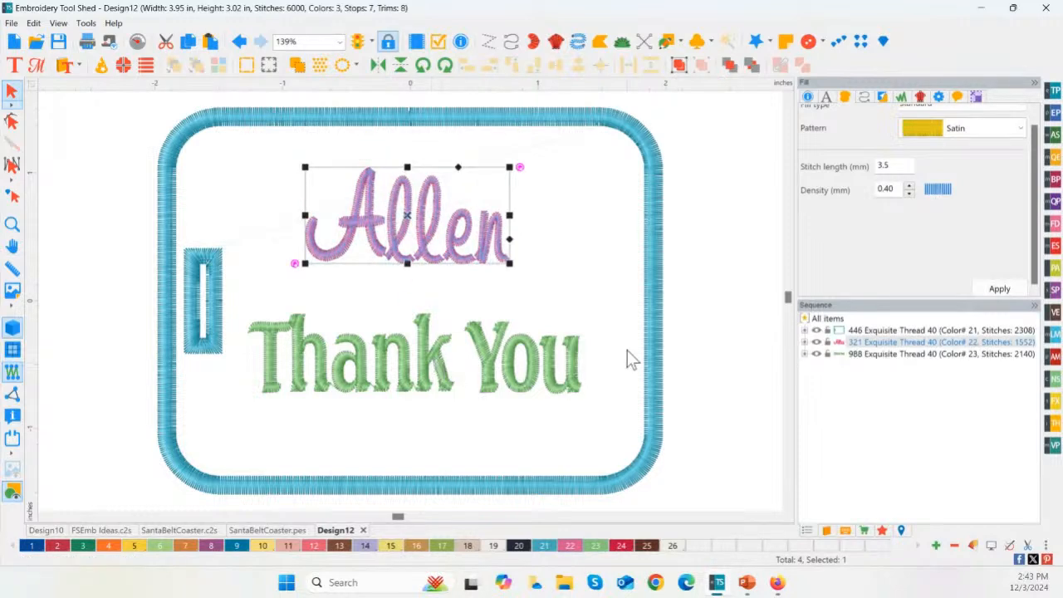
click(714, 285)
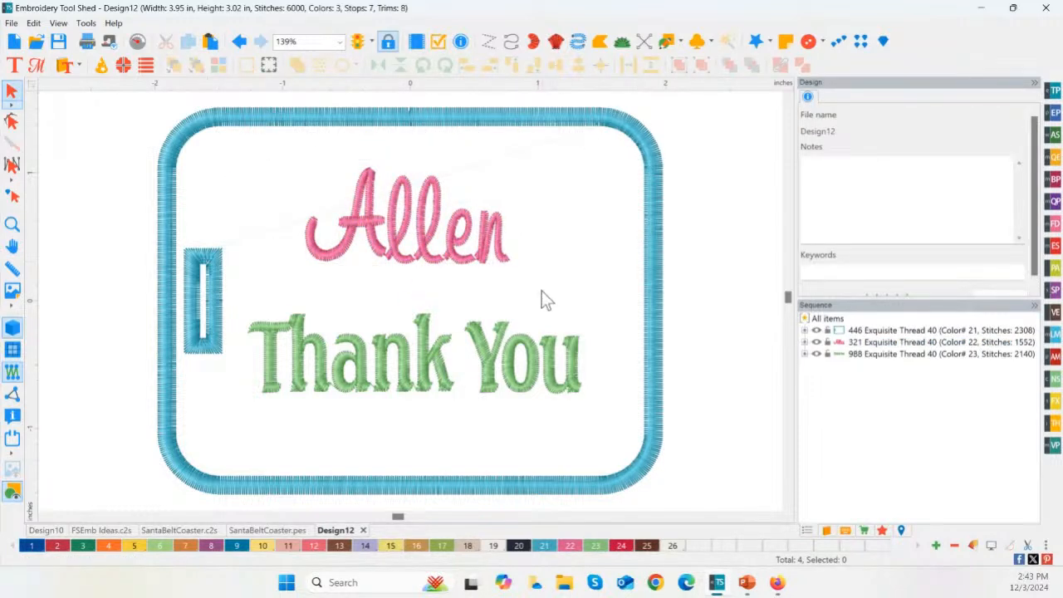
- View the Patch Wizard's Applique templates, and close the wizard without choosing one
click(1053, 355)
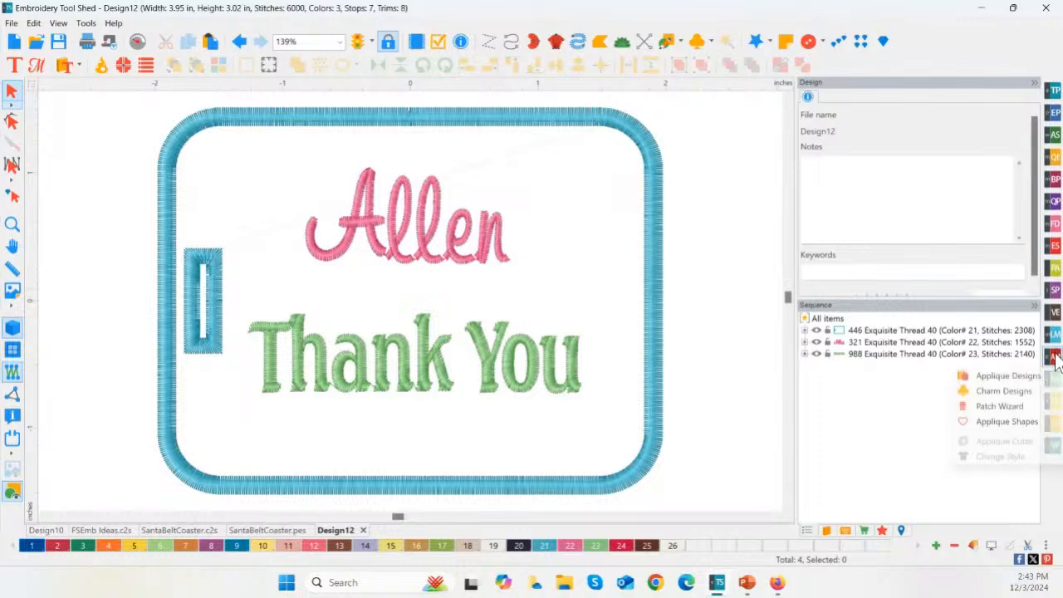
click(988, 407)
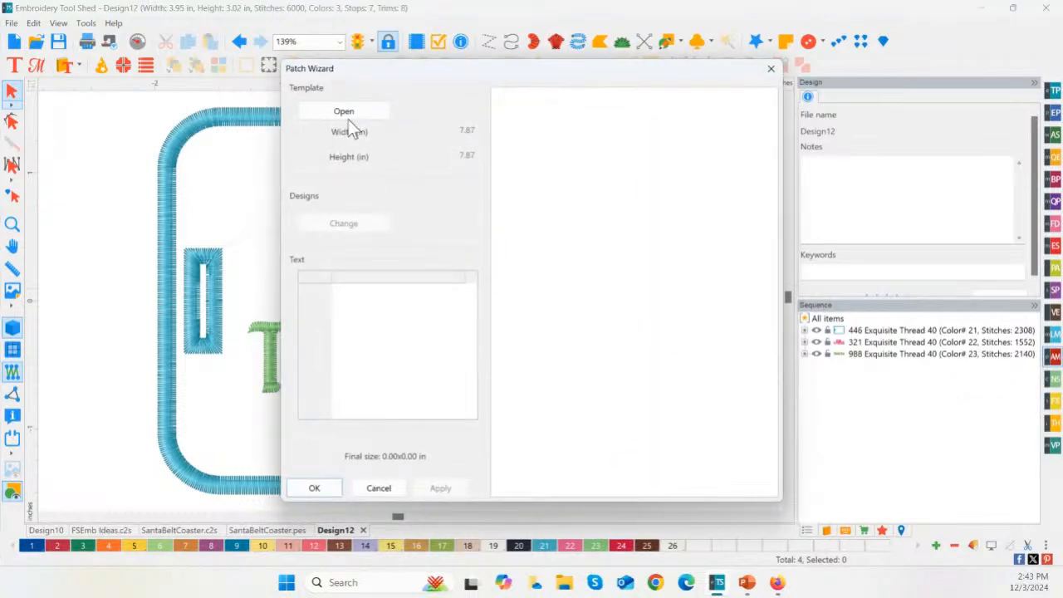
click(351, 112)
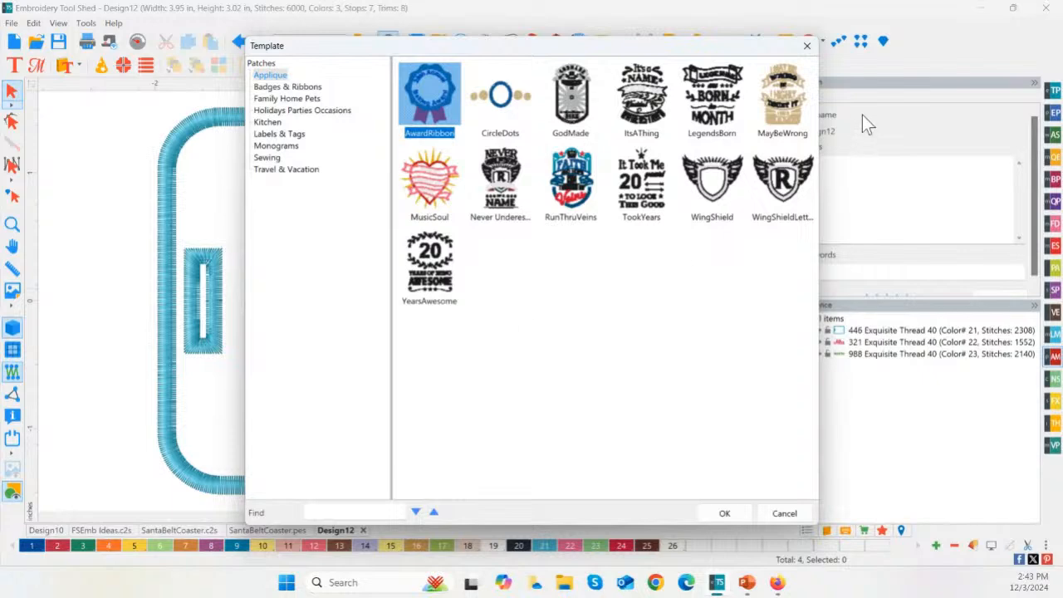
click(804, 48)
click(383, 488)
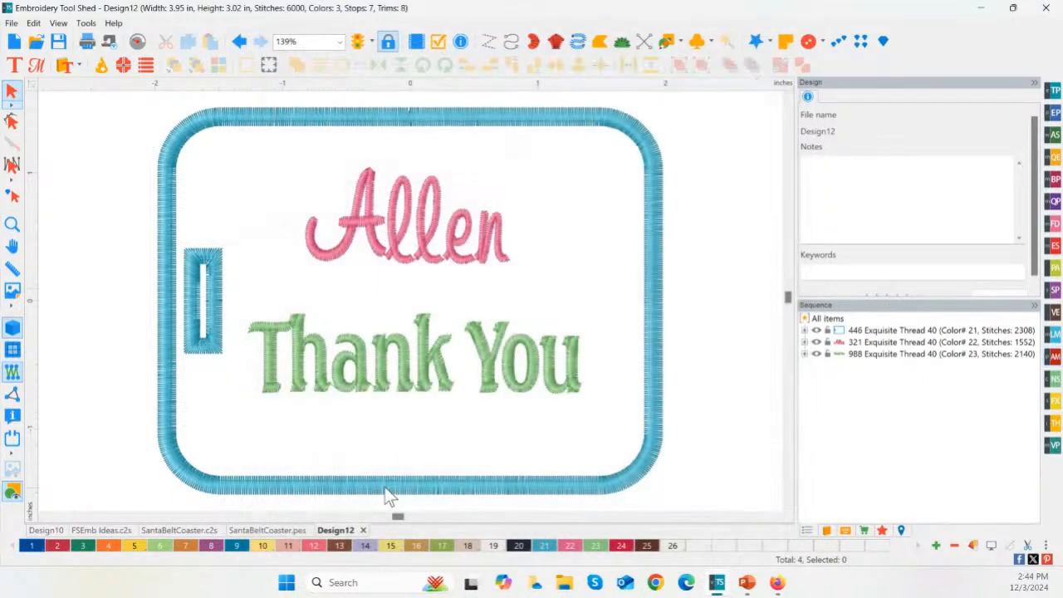
- Keep the patch design open and start a new blank design
click(363, 530)
click(615, 340)
click(14, 43)
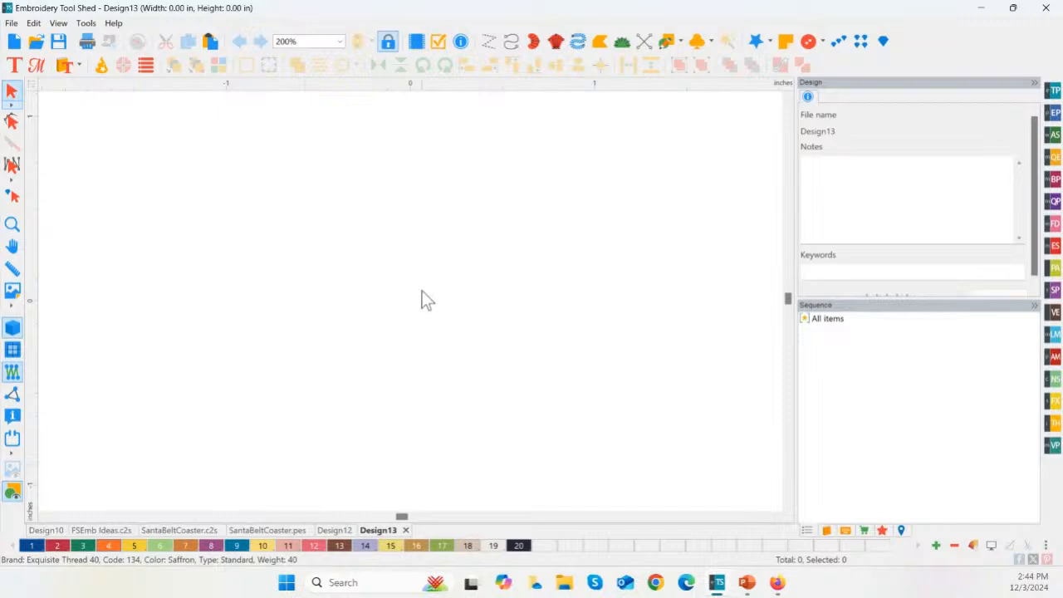
- Add lettering to the blank design and set its text to HAPPY
click(14, 67)
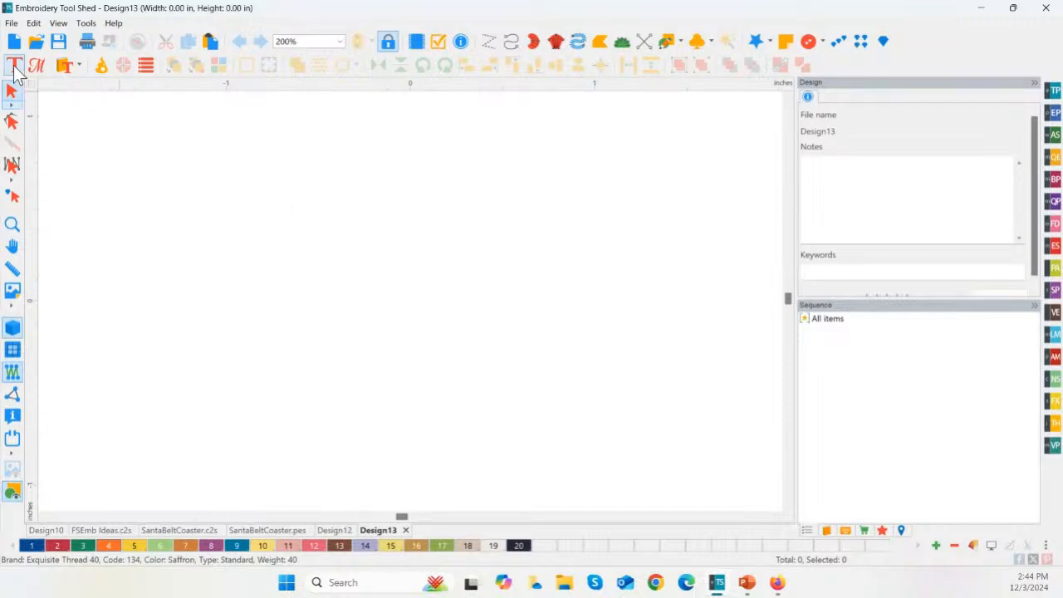
click(252, 320)
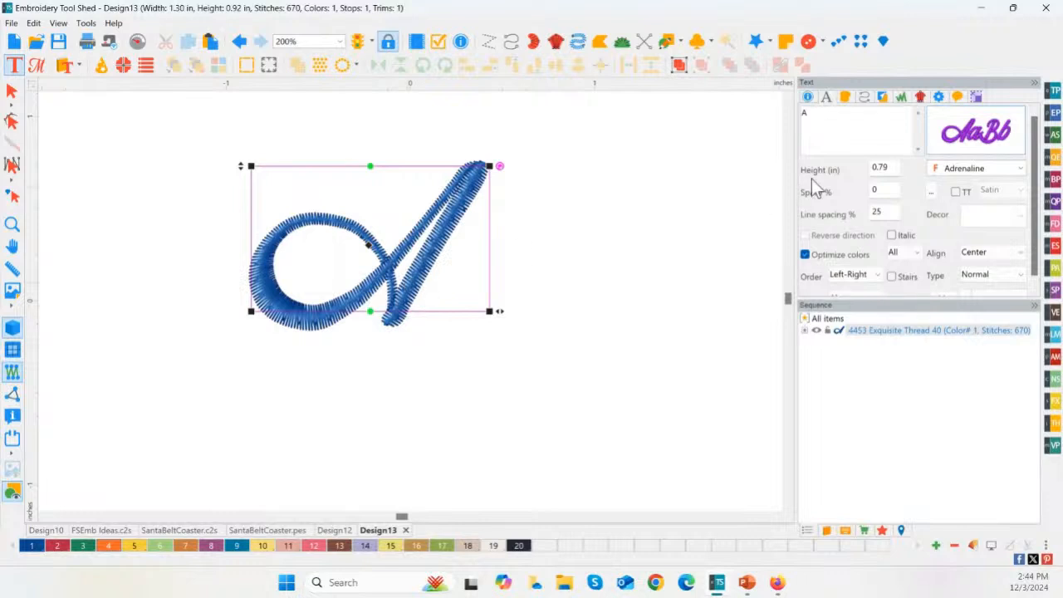
drag(844, 128, 772, 123)
text(HAPPY)
click(993, 294)
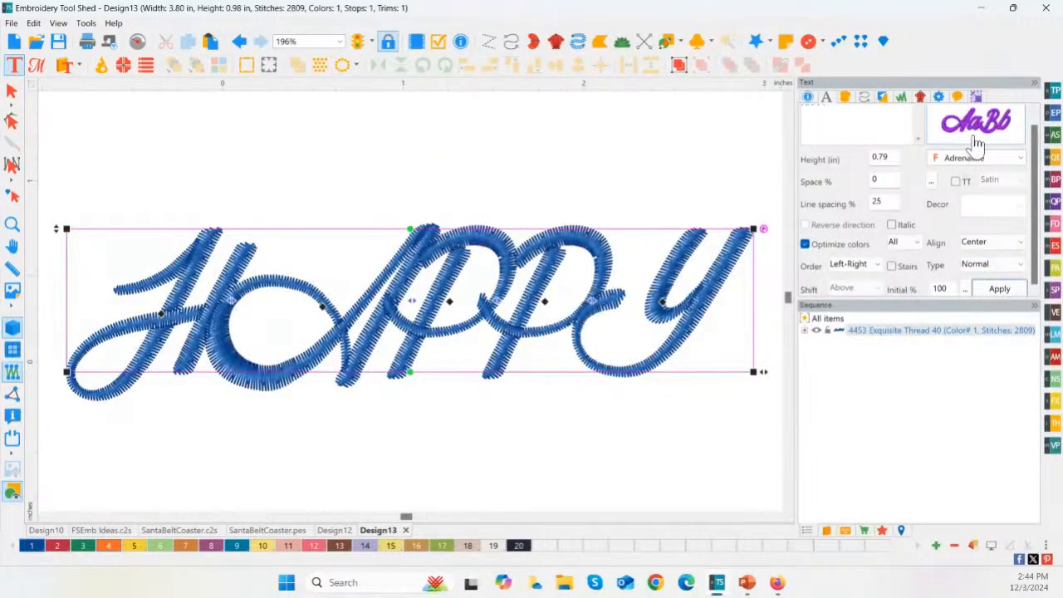
- Change the HAPPY lettering's font to Frank Applique from the font catalog
click(974, 137)
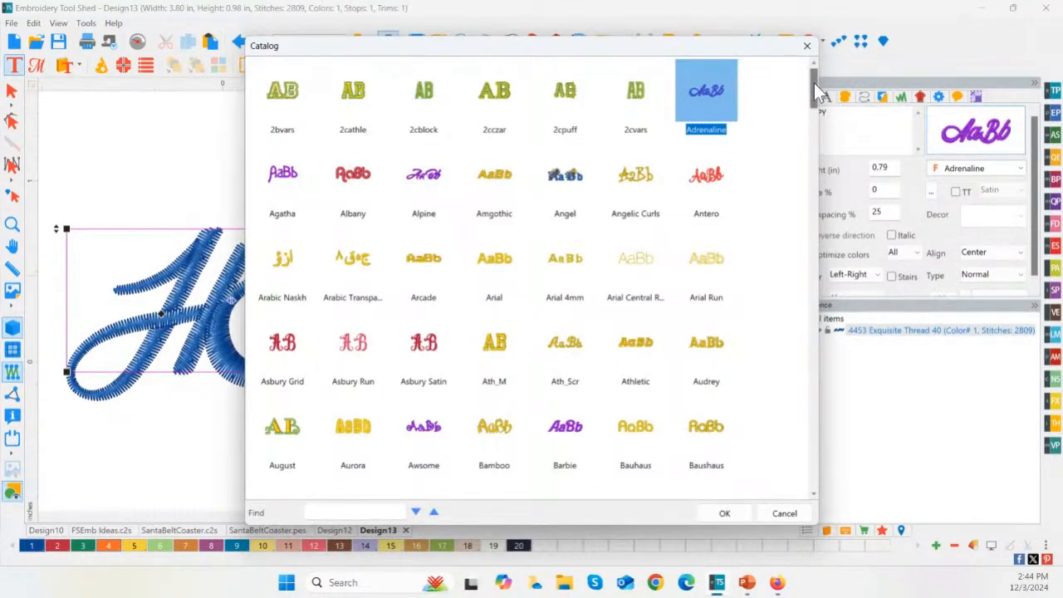
drag(814, 83, 824, 462)
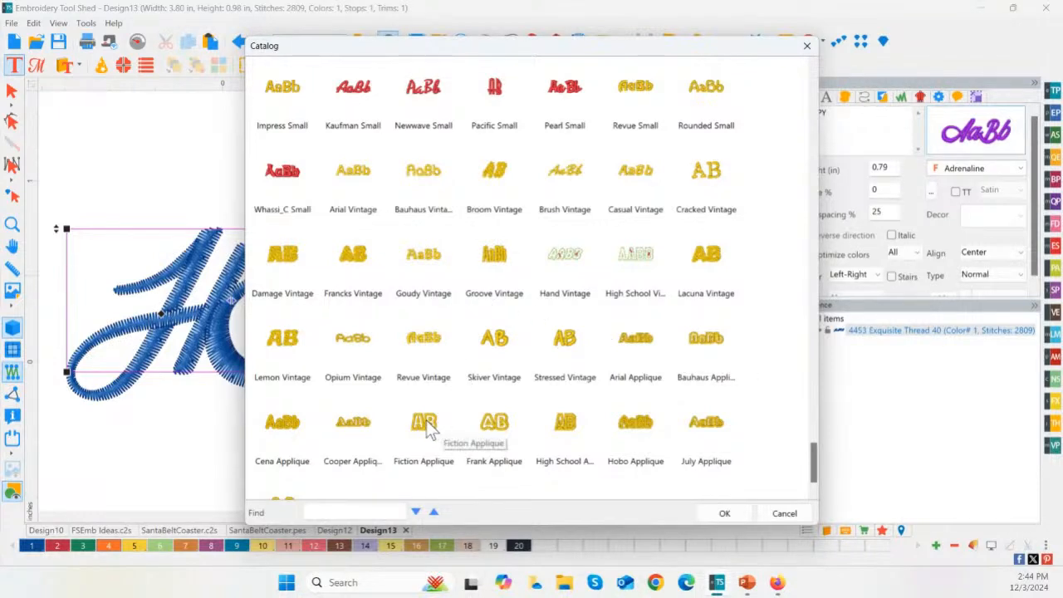
click(496, 431)
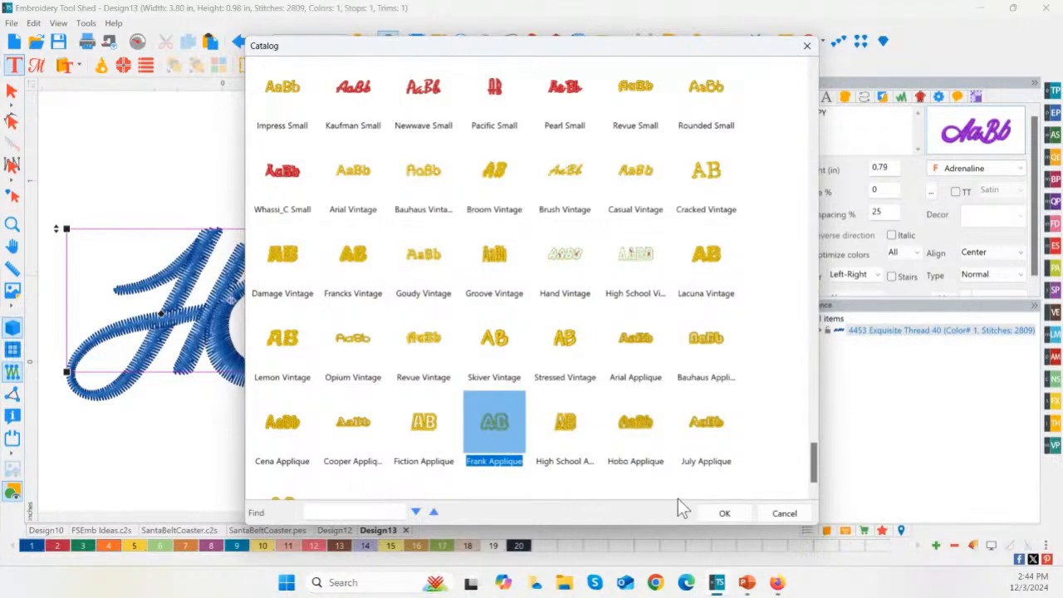
click(720, 515)
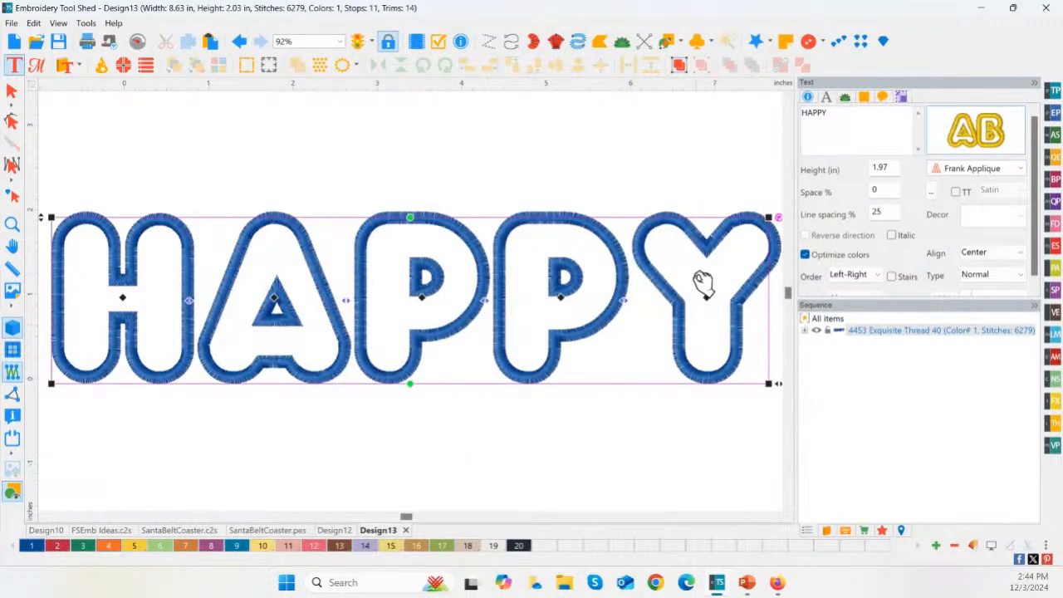
- Set the HAPPY lettering's height to 3 inches
click(881, 167)
text(3)
click(996, 289)
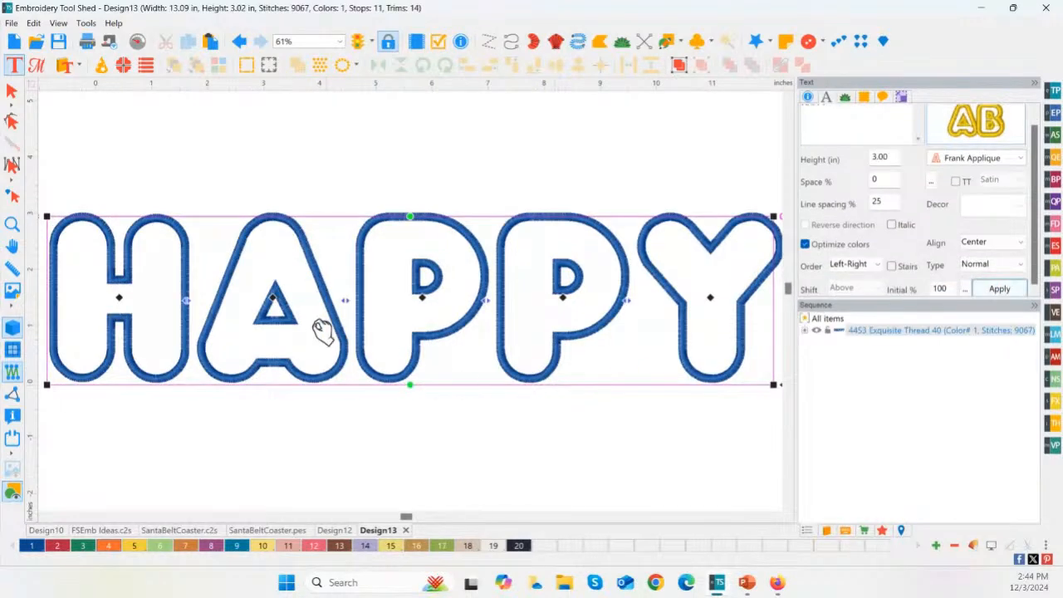
- Draw an artwork ellipse and, beside it, a small circle about 0.44 in across above the lettering
click(15, 244)
click(680, 48)
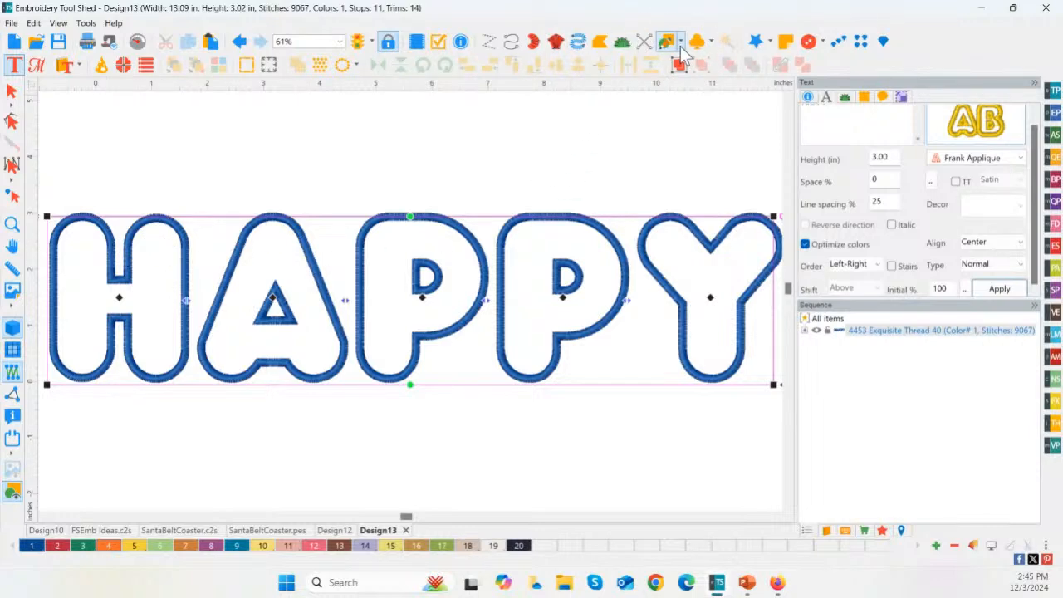
click(680, 47)
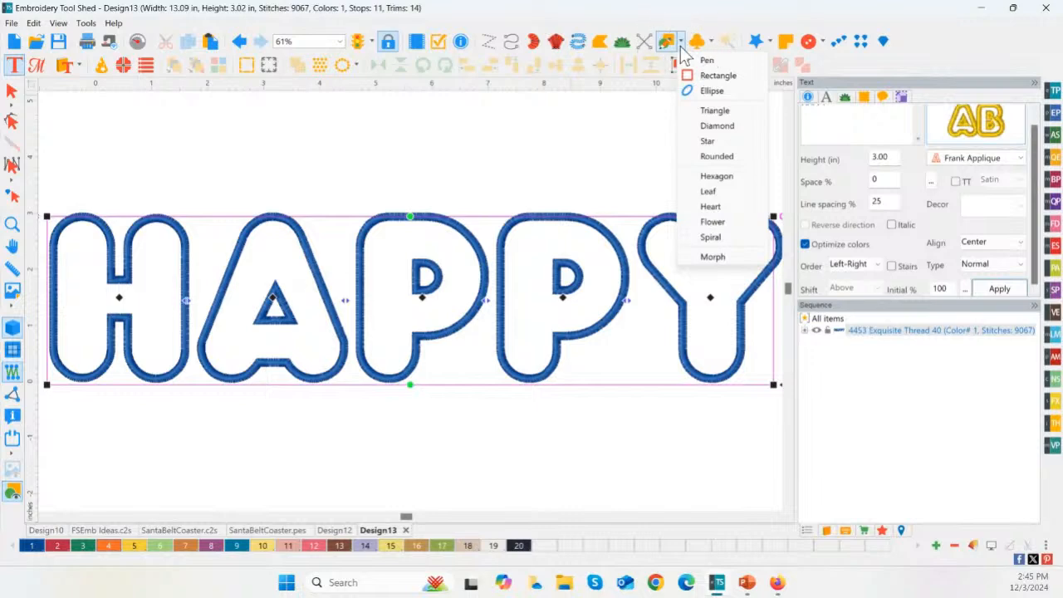
click(718, 98)
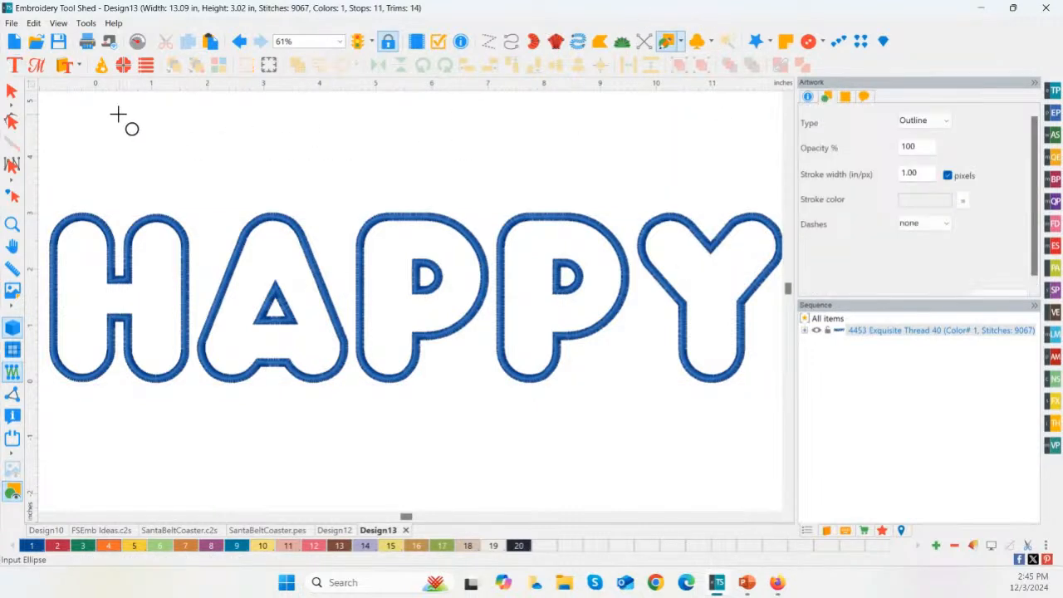
drag(113, 109, 180, 140)
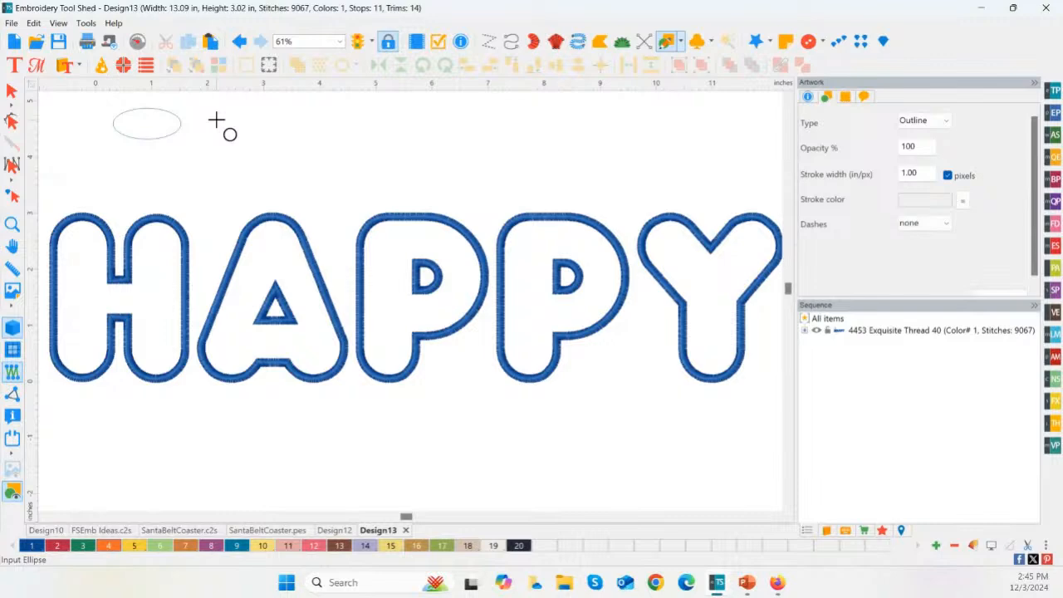
drag(206, 114, 228, 138)
- Select the small circle and move it inside the top of the letter A
click(12, 89)
click(221, 133)
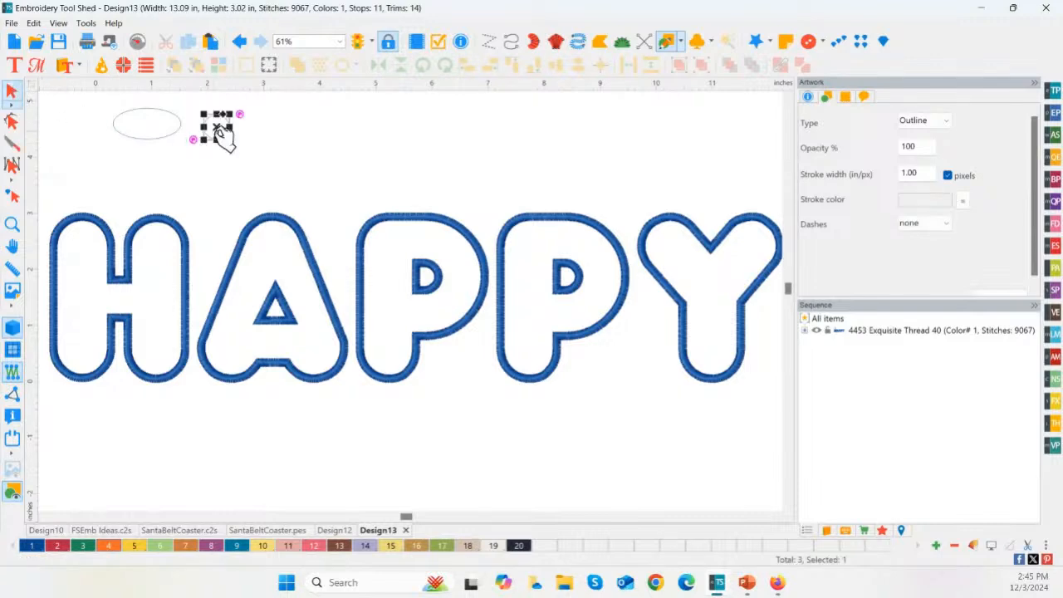
drag(223, 133, 286, 252)
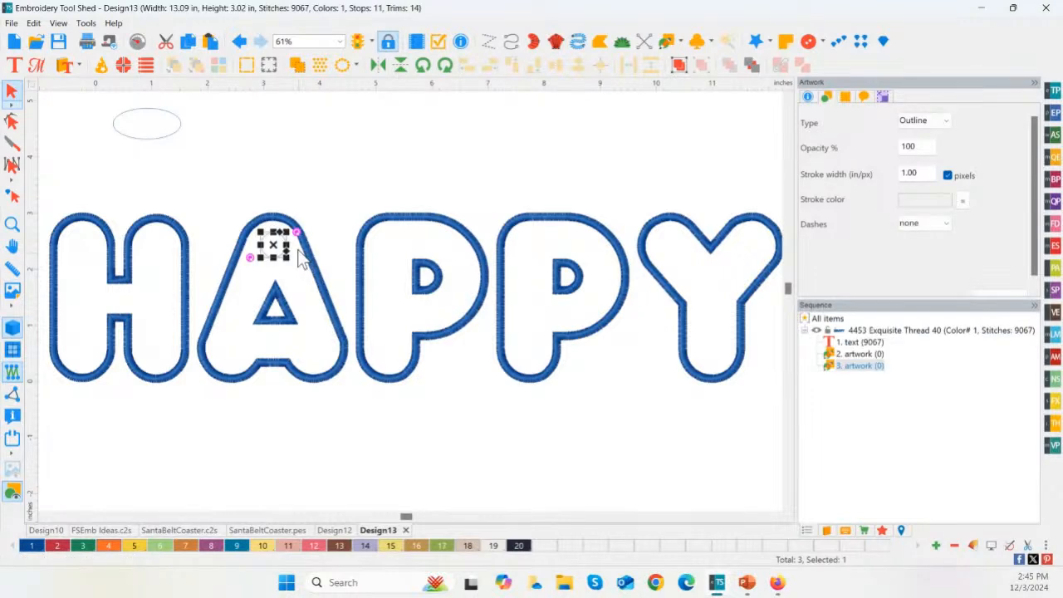
- Resize the small circle to 0.3 in with its aspect ratio maintained
click(883, 97)
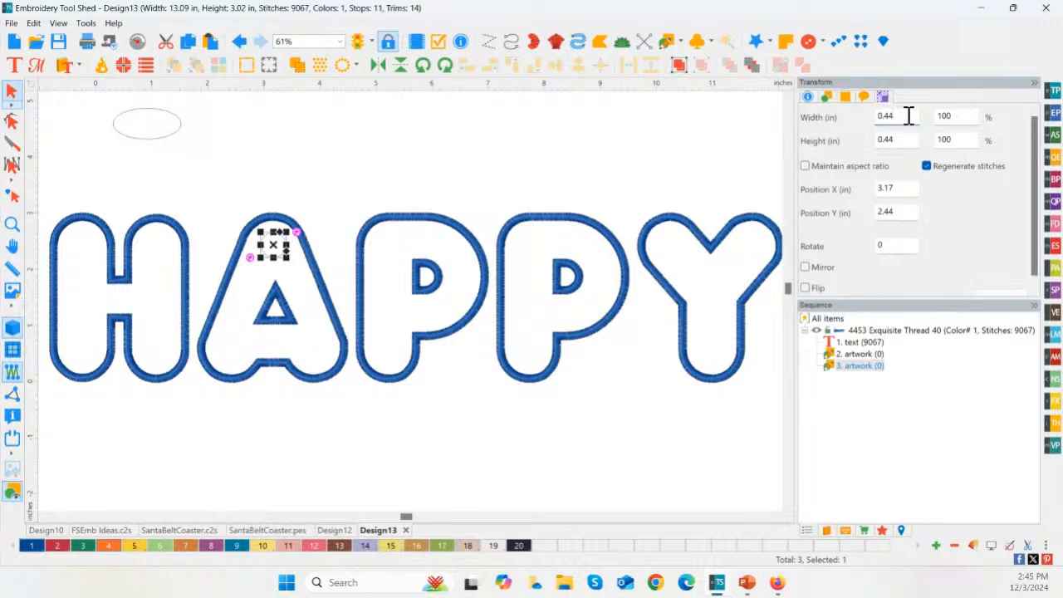
click(863, 169)
scroll(993, 288, down, 1)
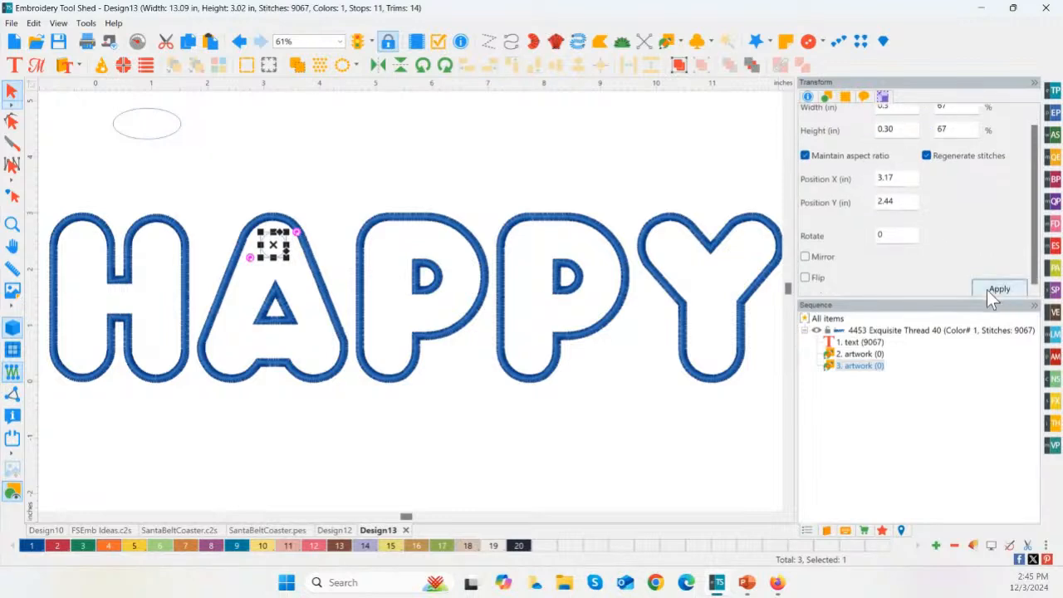
click(988, 290)
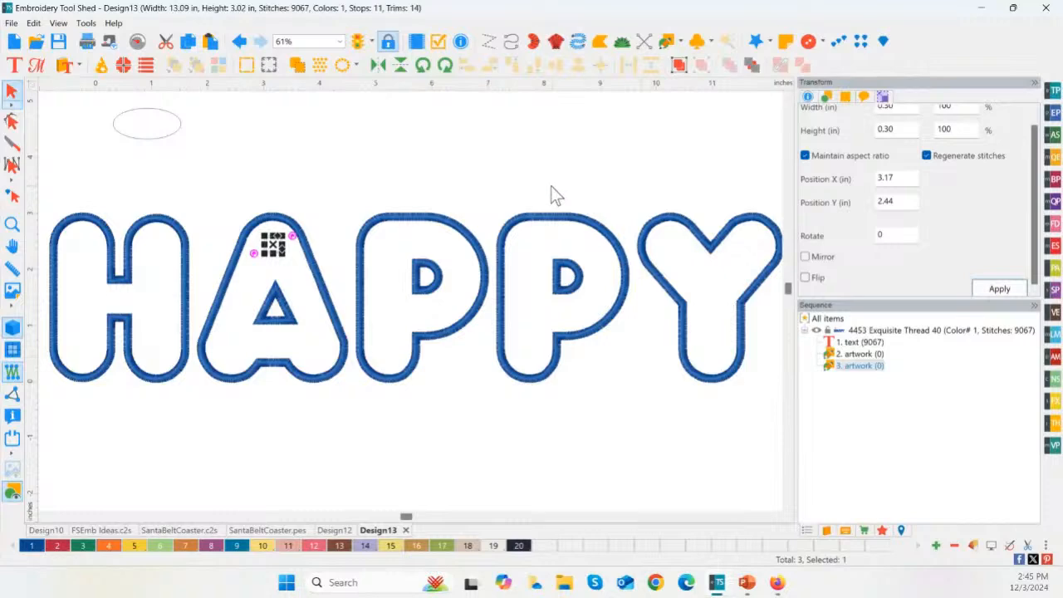
- Convert the small circle in the A to Steil stitches, show the Effects options, and deselect the ring
scroll(498, 191, up, 1)
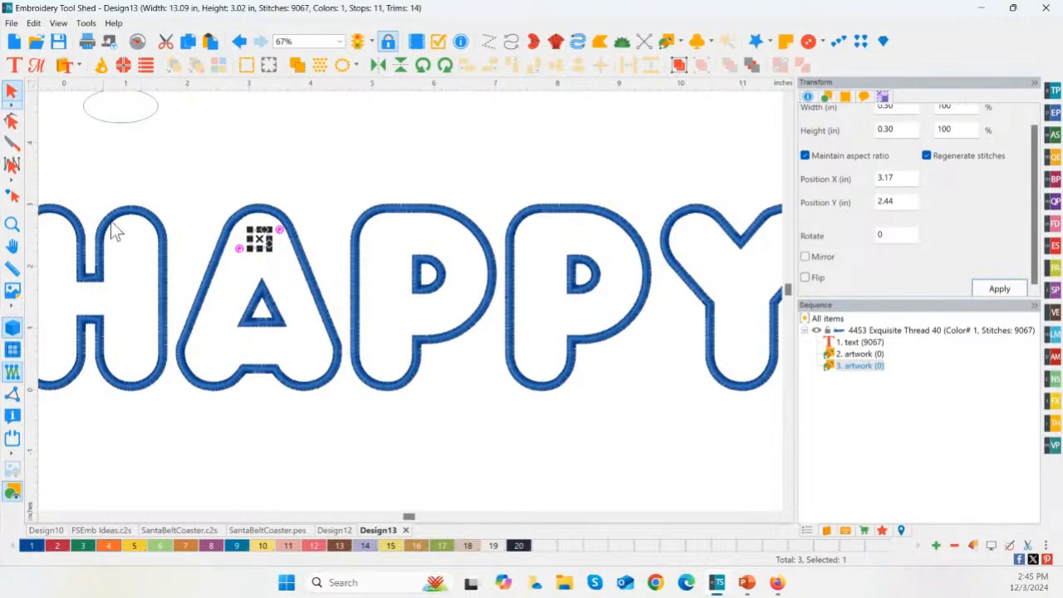
right_click(265, 241)
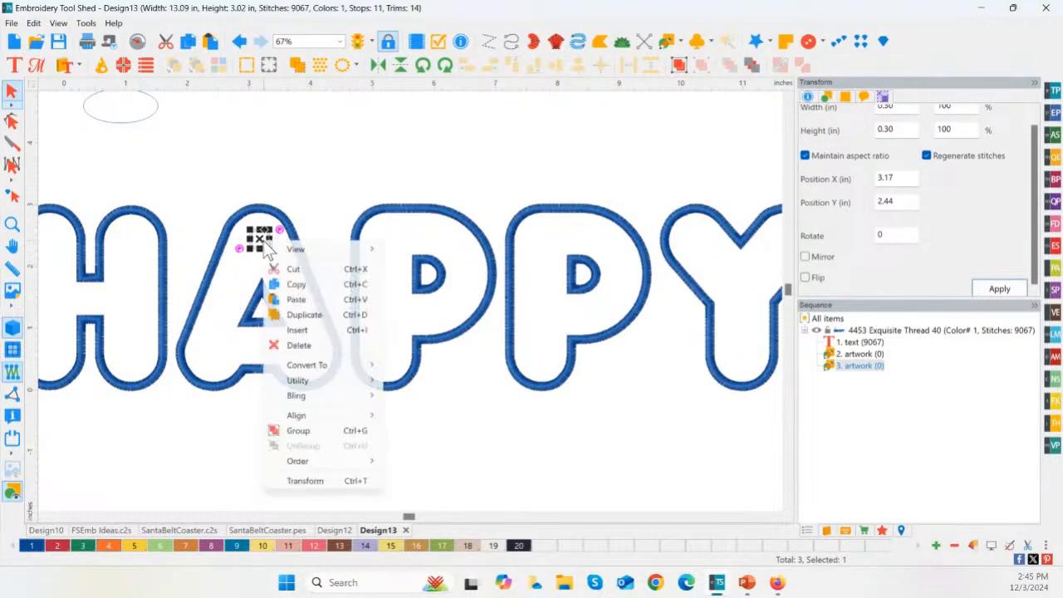
mouse_move(314, 366)
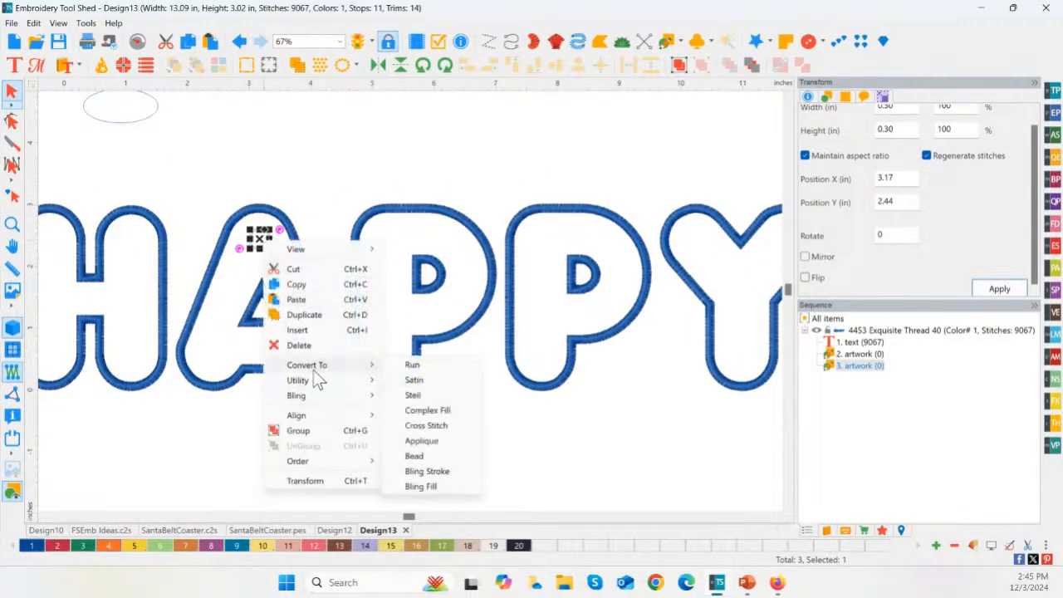
click(412, 396)
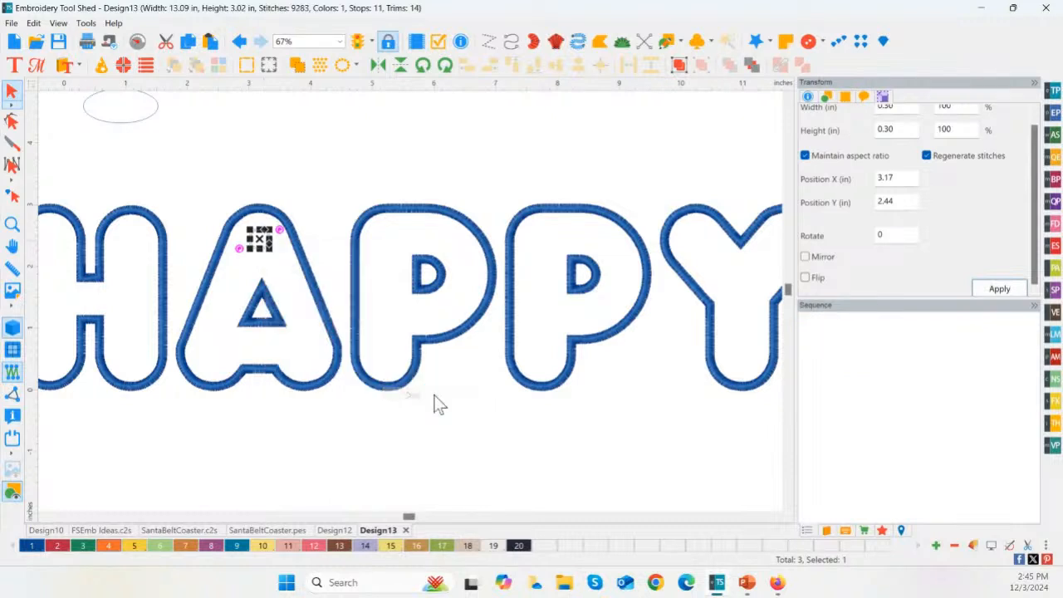
click(889, 534)
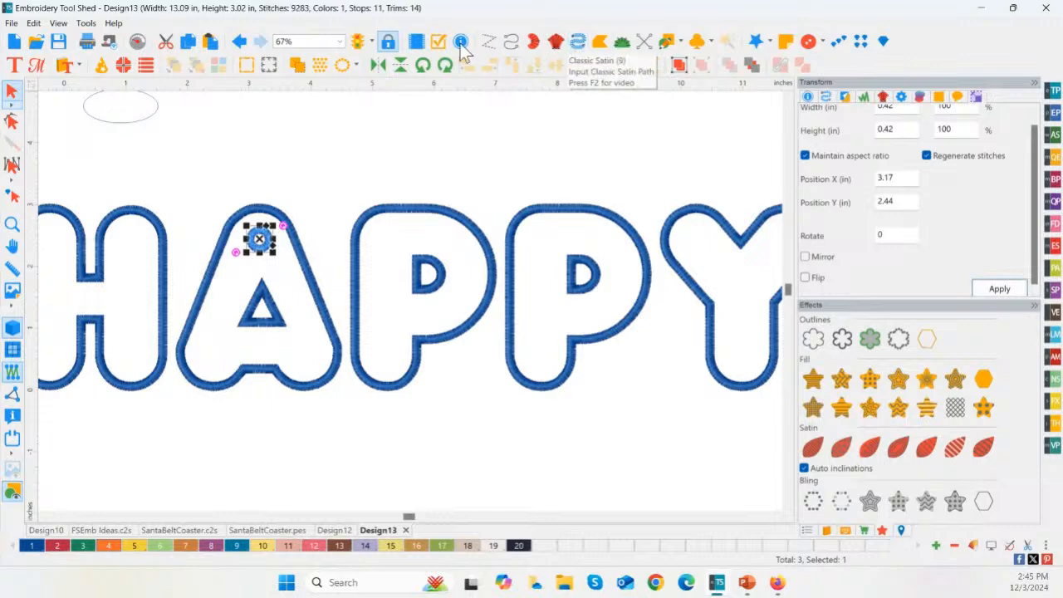
click(374, 158)
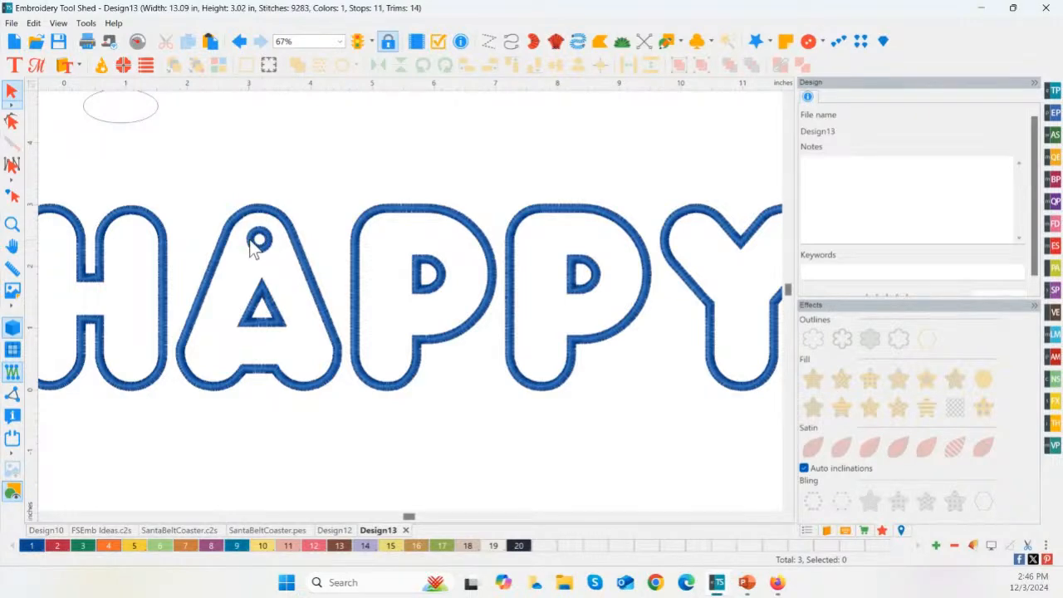
- Move the stitched ring to the top of the H's second leg, and place a copy in the top of the A
click(259, 241)
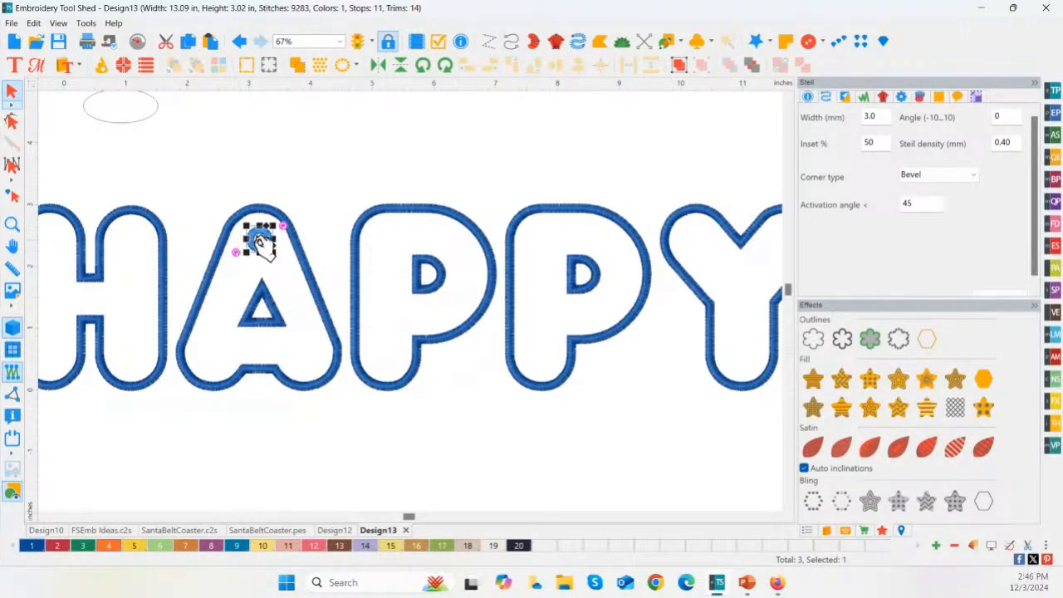
drag(265, 241, 139, 241)
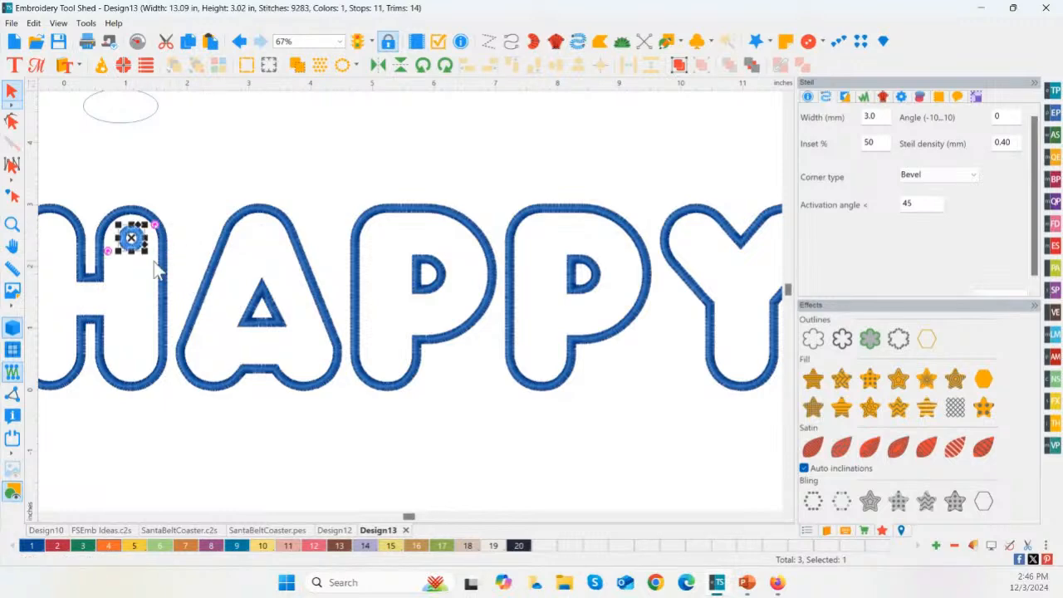
key(ctrl+v)
drag(131, 240, 280, 260)
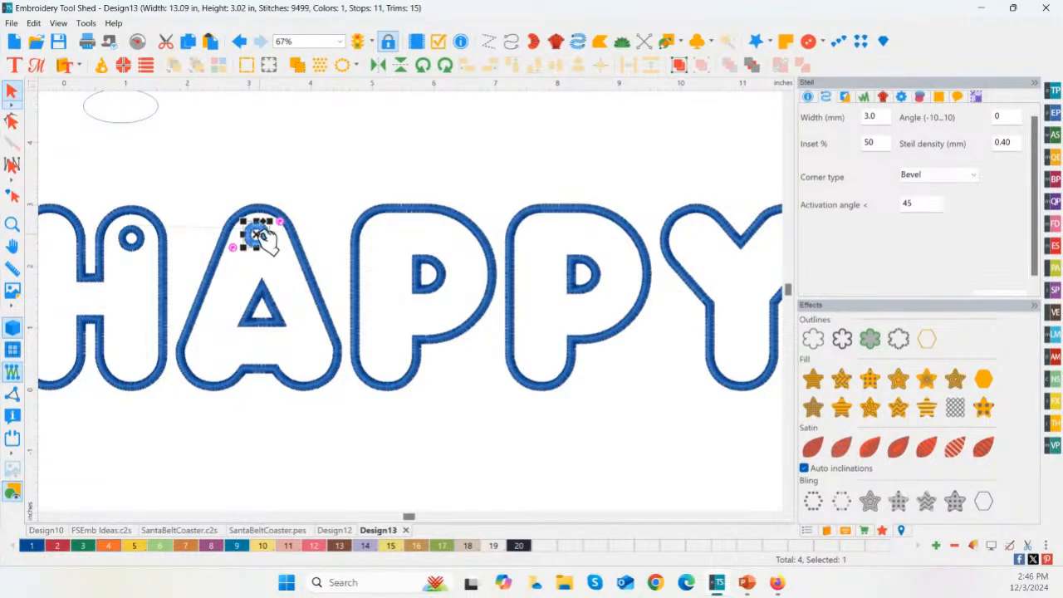
- Duplicate the ring in the A and place three copies in the empty space above the lettering
right_click(259, 237)
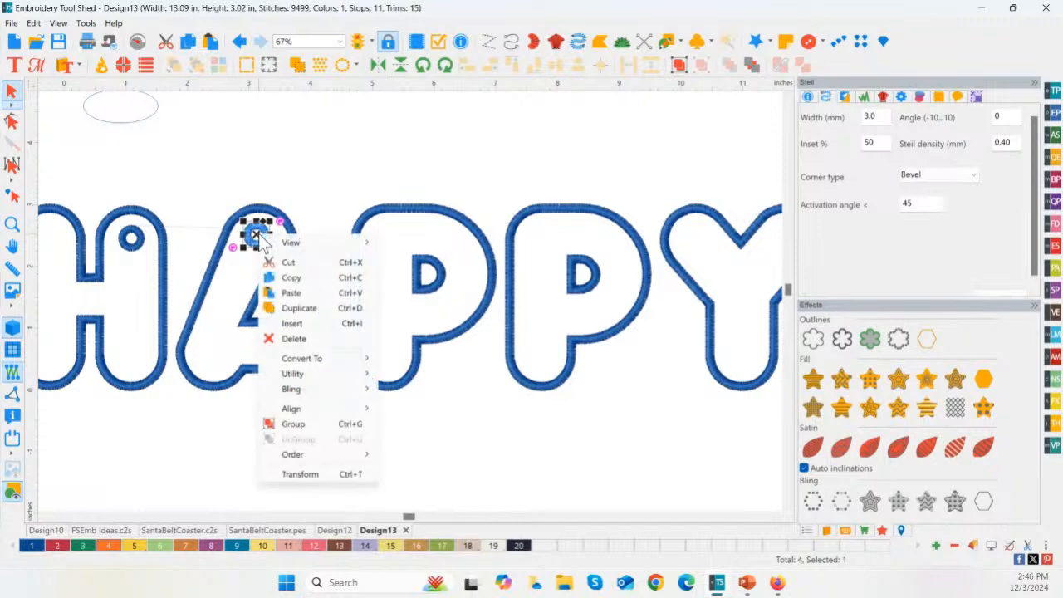
click(299, 308)
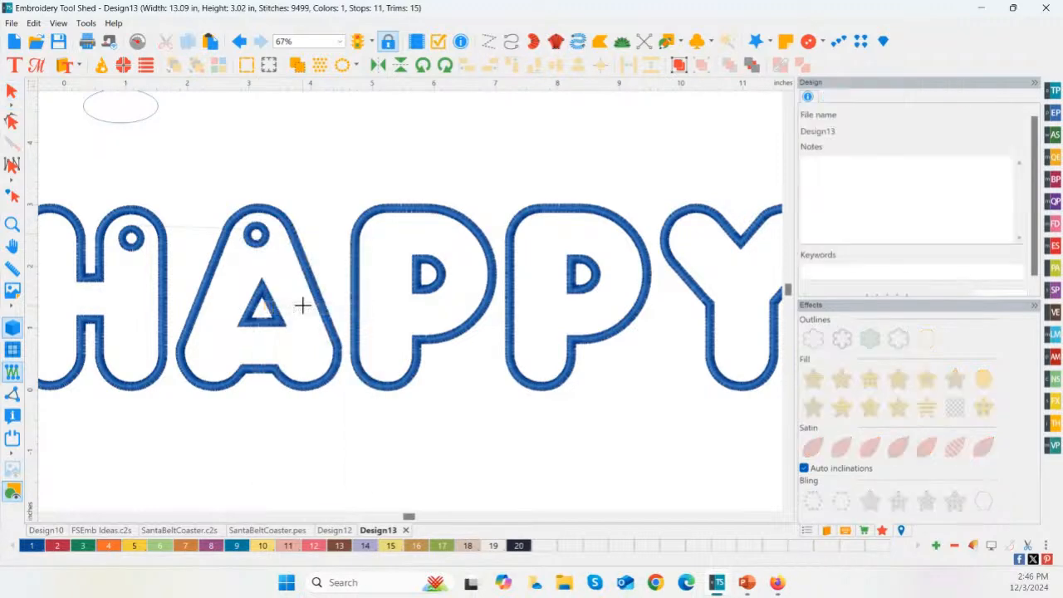
click(285, 171)
click(388, 171)
click(461, 155)
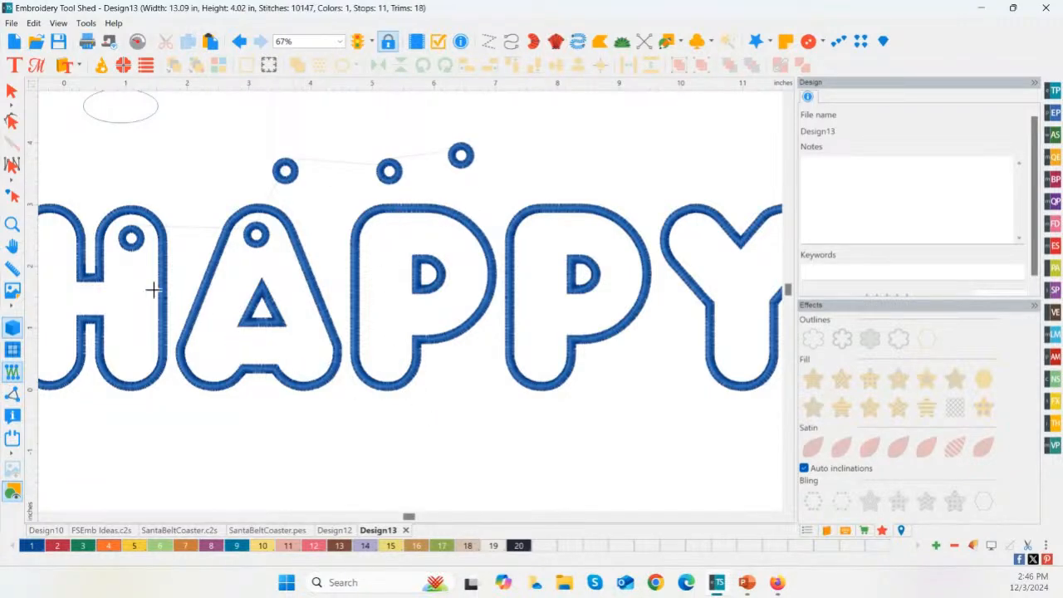
- Place ring copies atop the H's first leg, at both upper corners of each P, and on both arms of the Y
scroll(133, 279, down, 1)
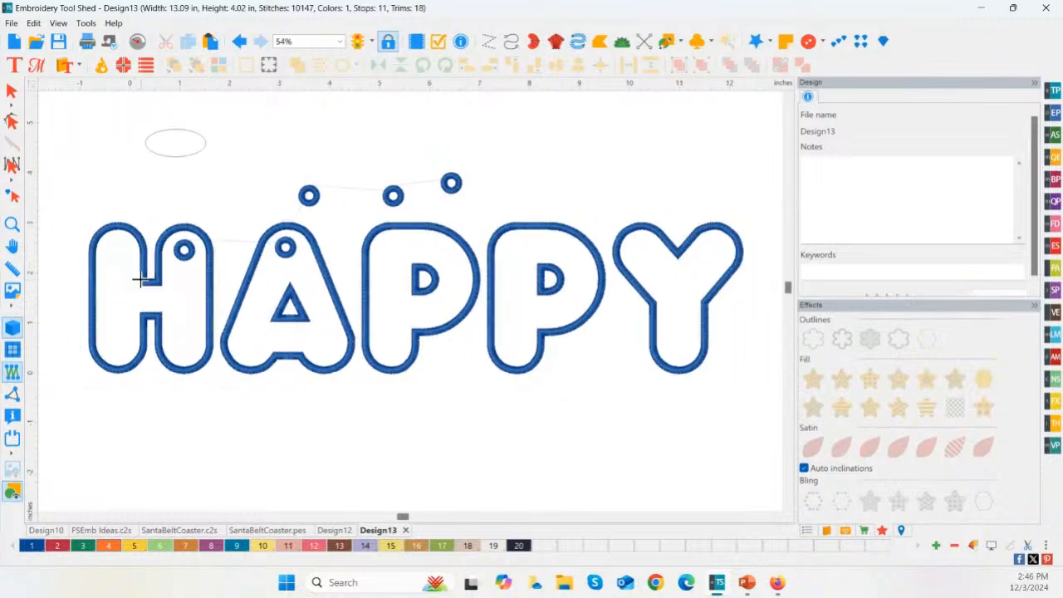
click(115, 247)
click(380, 243)
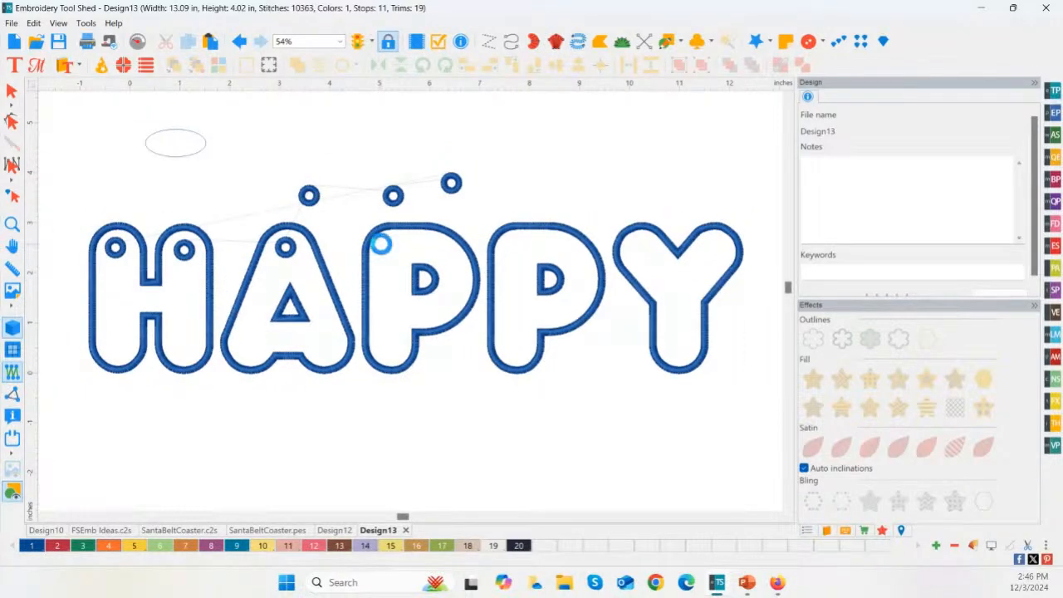
click(442, 245)
click(505, 245)
click(562, 243)
click(638, 249)
click(722, 247)
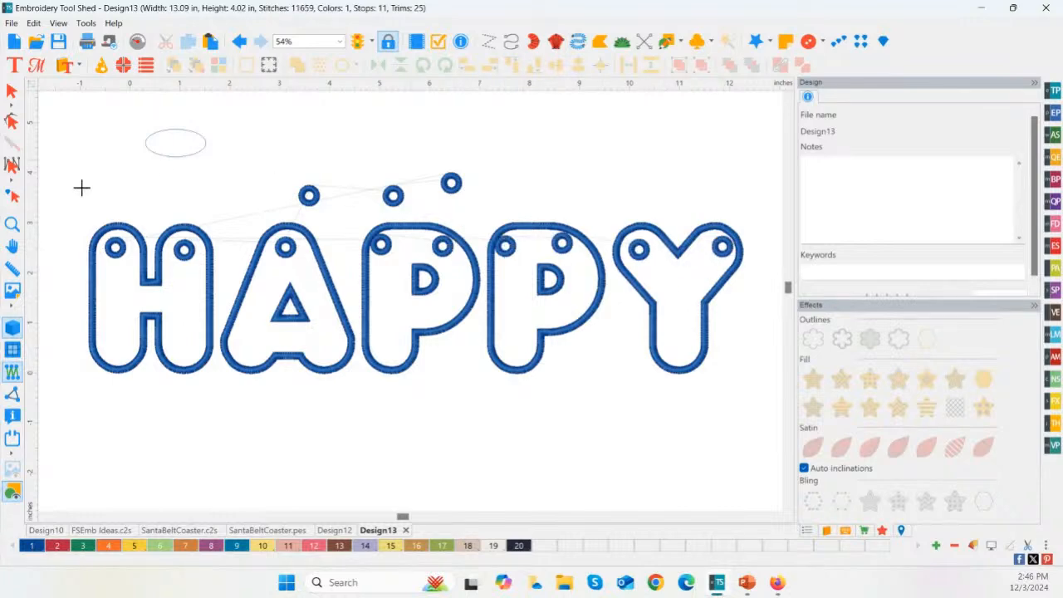
- Select the nine rings inside the letters and align their centers in one level row
click(12, 92)
drag(65, 210, 750, 284)
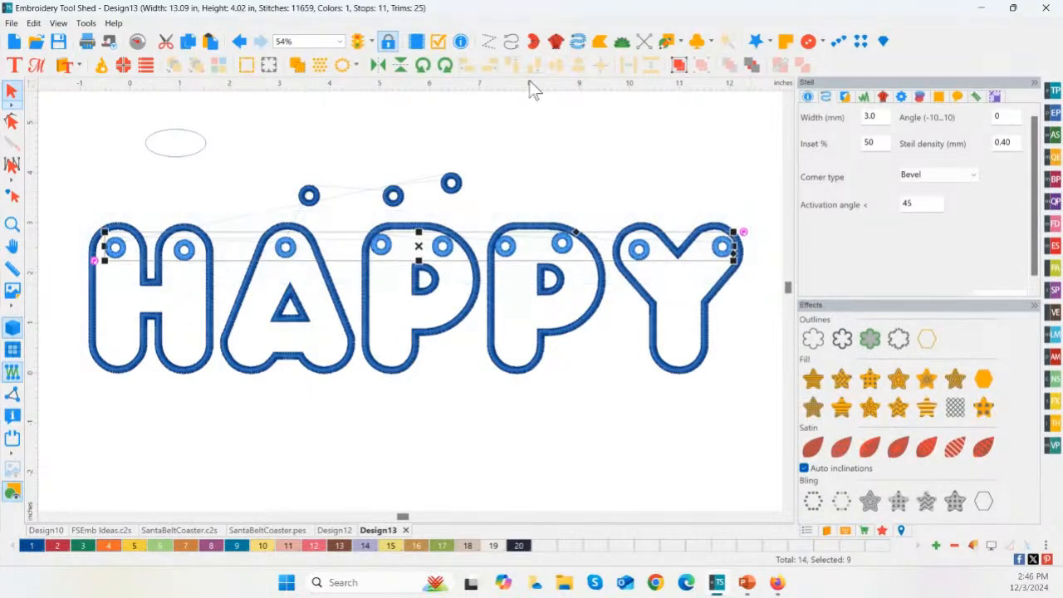
click(546, 70)
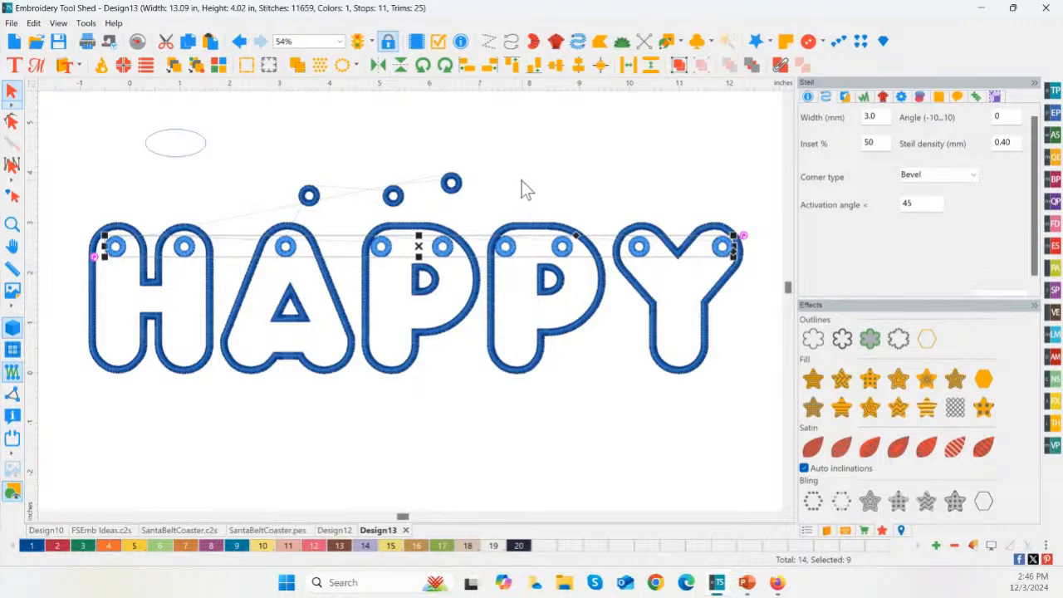
- Nudge the ring beside the stem of each P slightly inward, away from the letter's outer edge
click(552, 212)
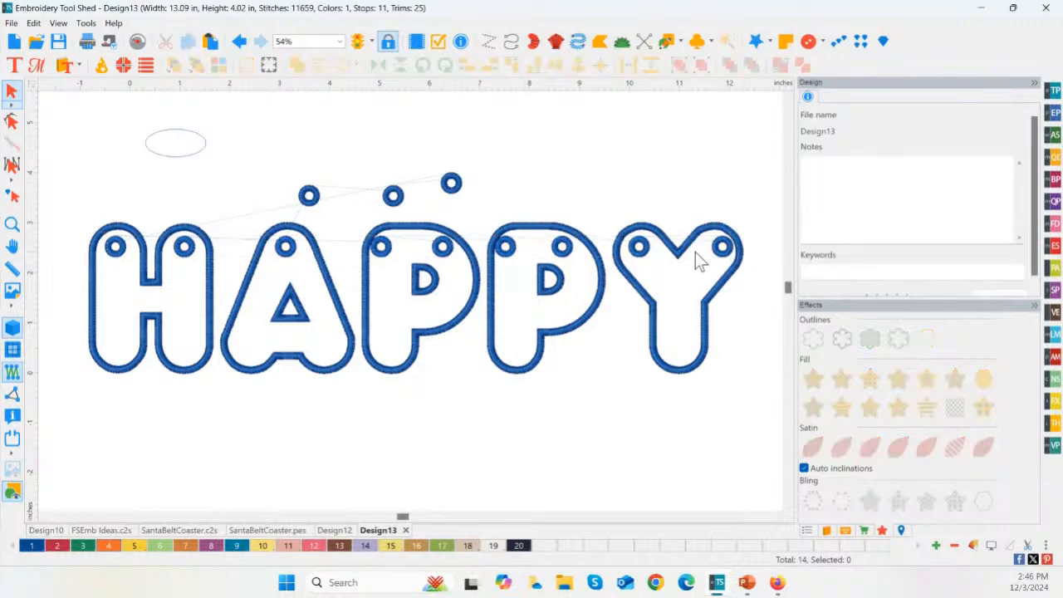
click(507, 247)
scroll(482, 264, right, 3)
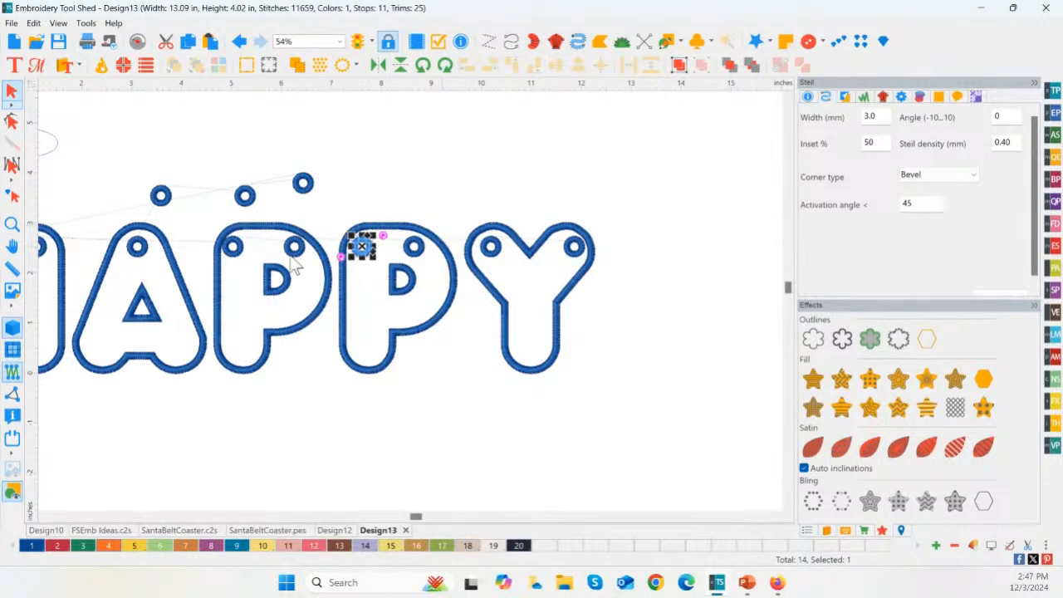
click(233, 247)
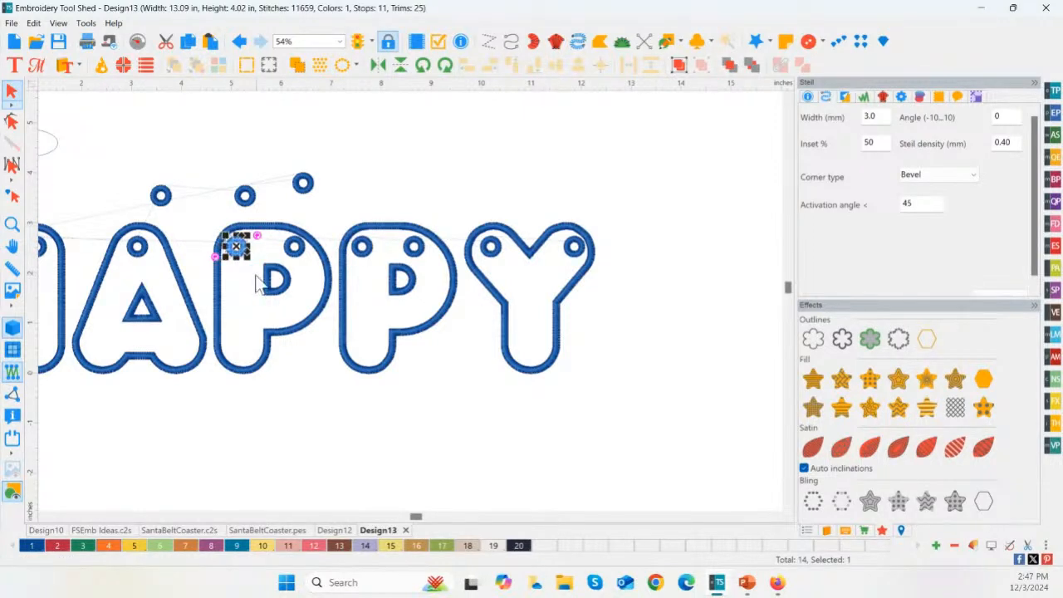
- Delete the three spare rings above the lettering and the leftover ellipse outline
click(162, 197)
key(Delete)
key(Delete)
key(Delete)
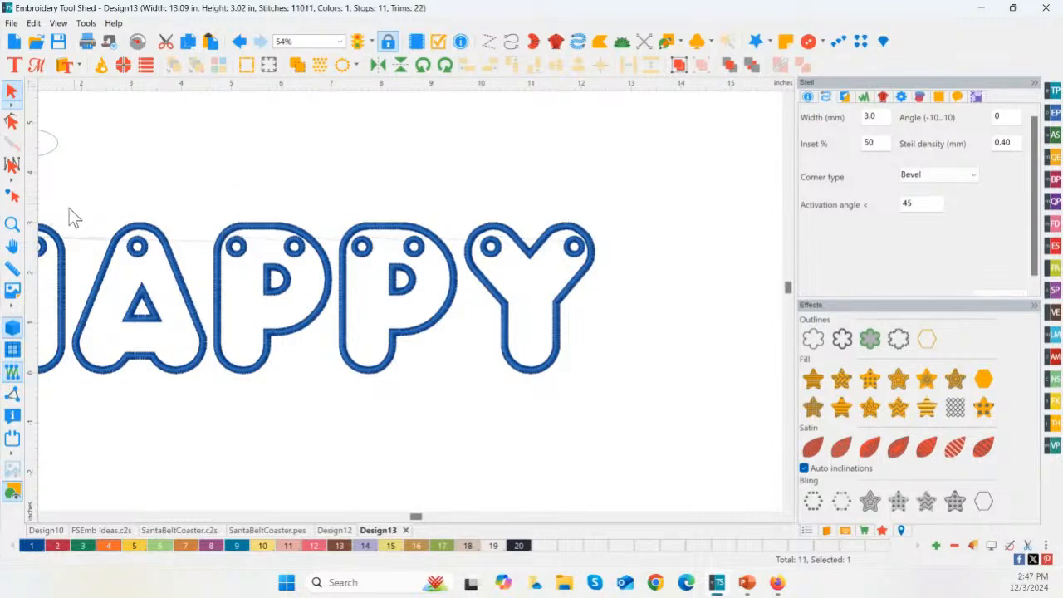
click(11, 223)
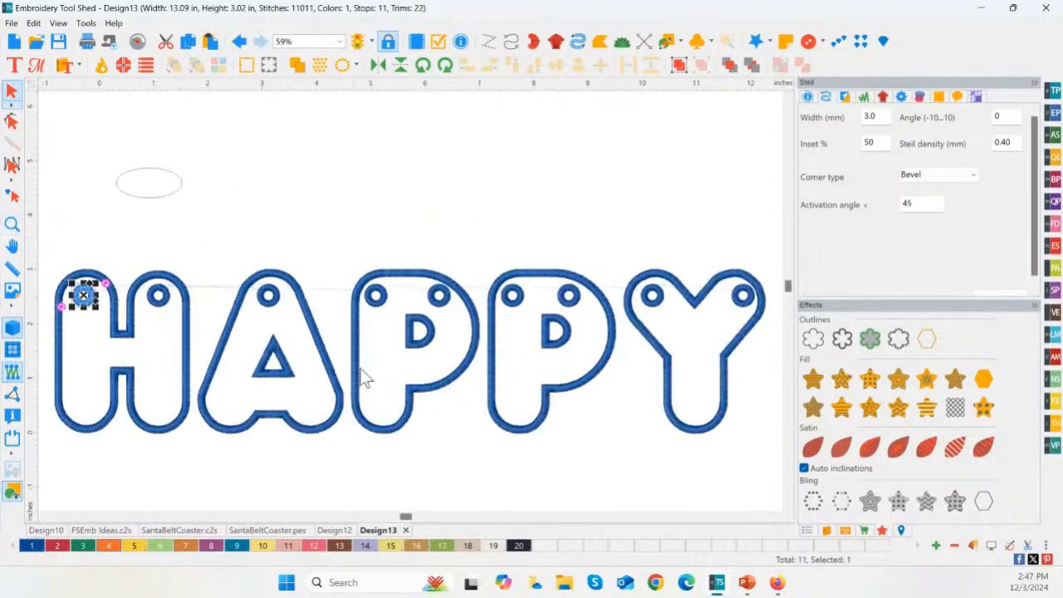
click(171, 194)
key(Delete)
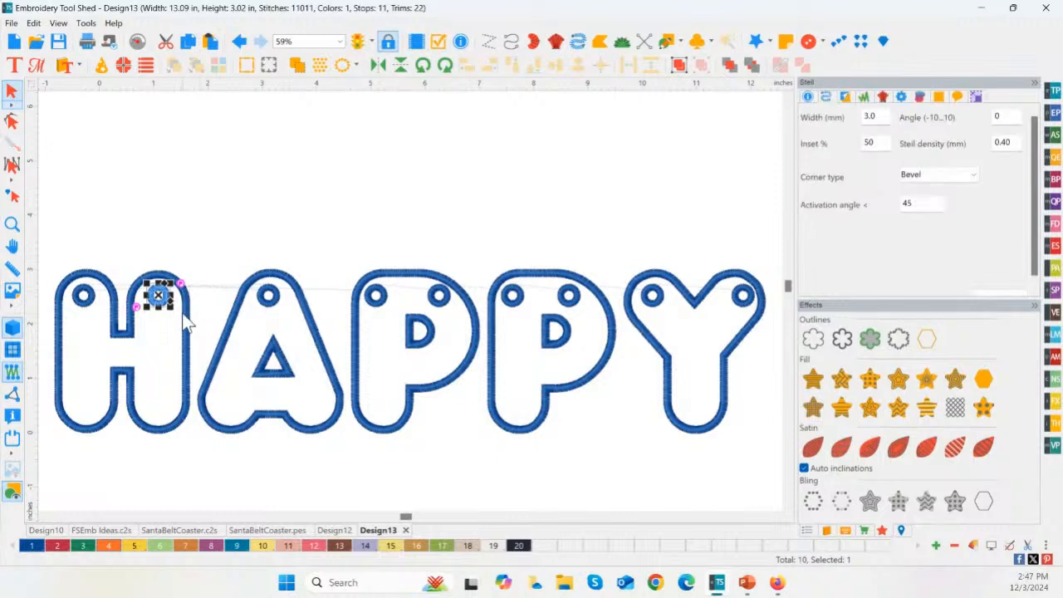
key(Delete)
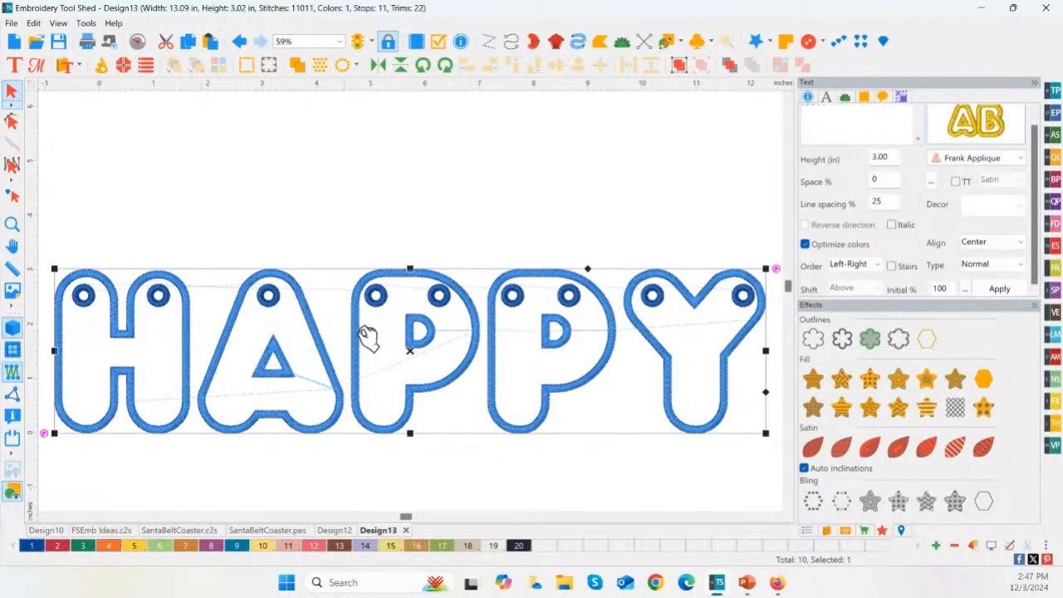
- Set the applique inset of the HAPPY lettering to 80%, apply it, and deselect the lettering
click(846, 98)
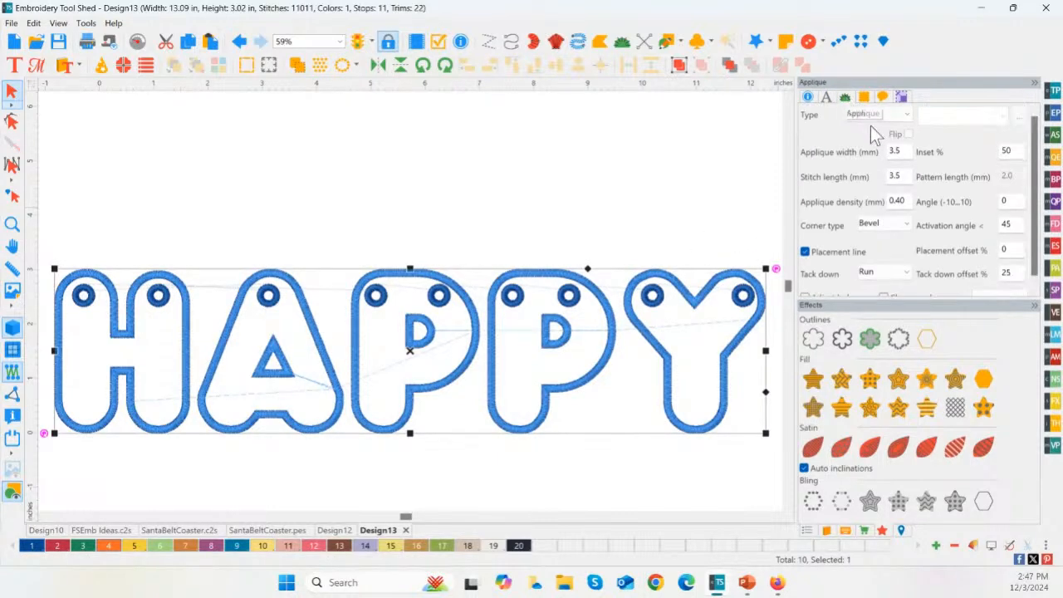
double_click(1009, 150)
text(80)
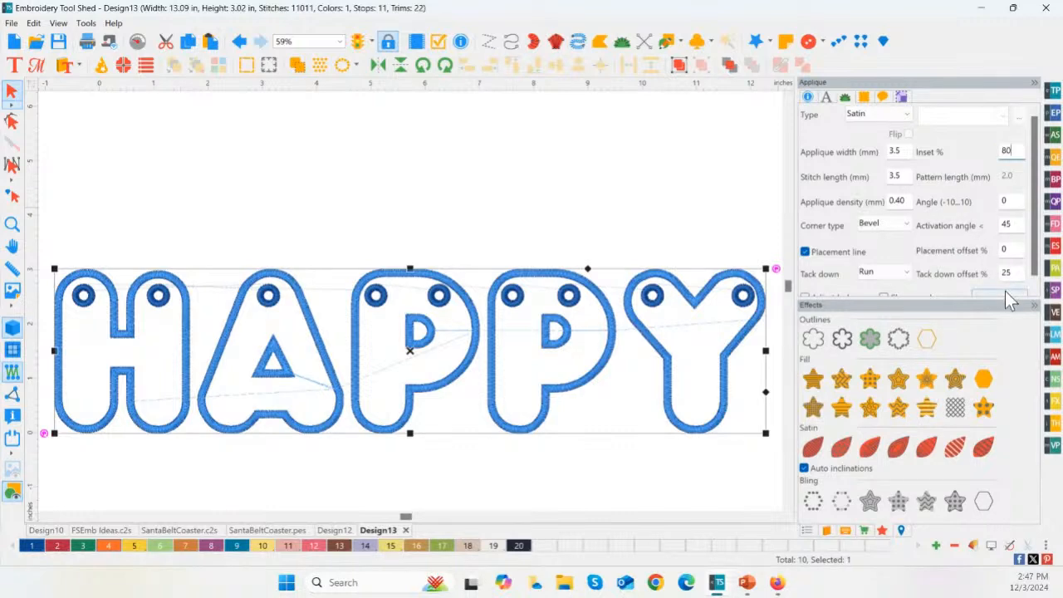
click(1005, 292)
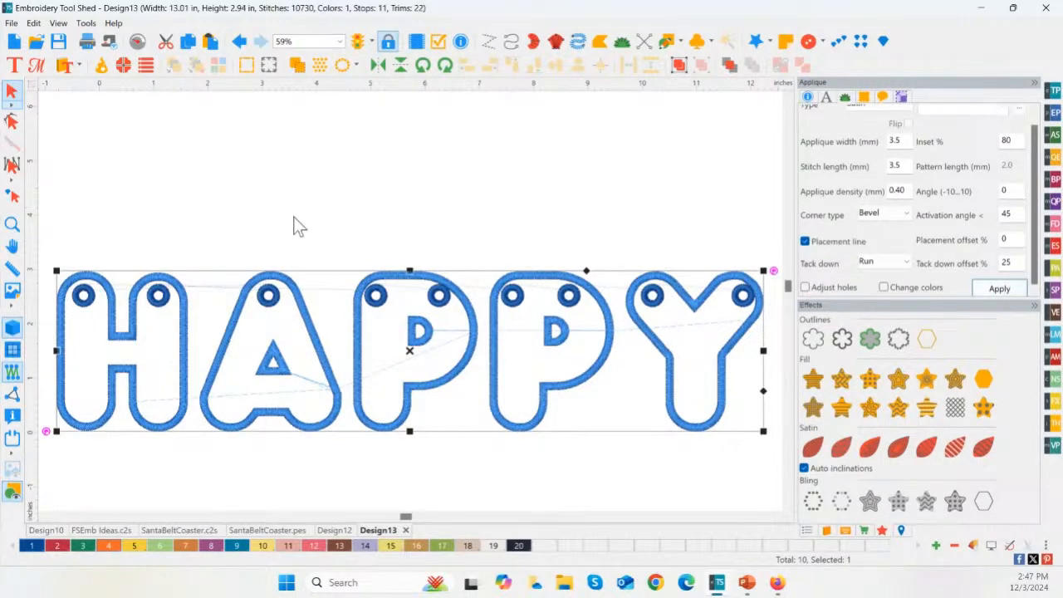
click(266, 213)
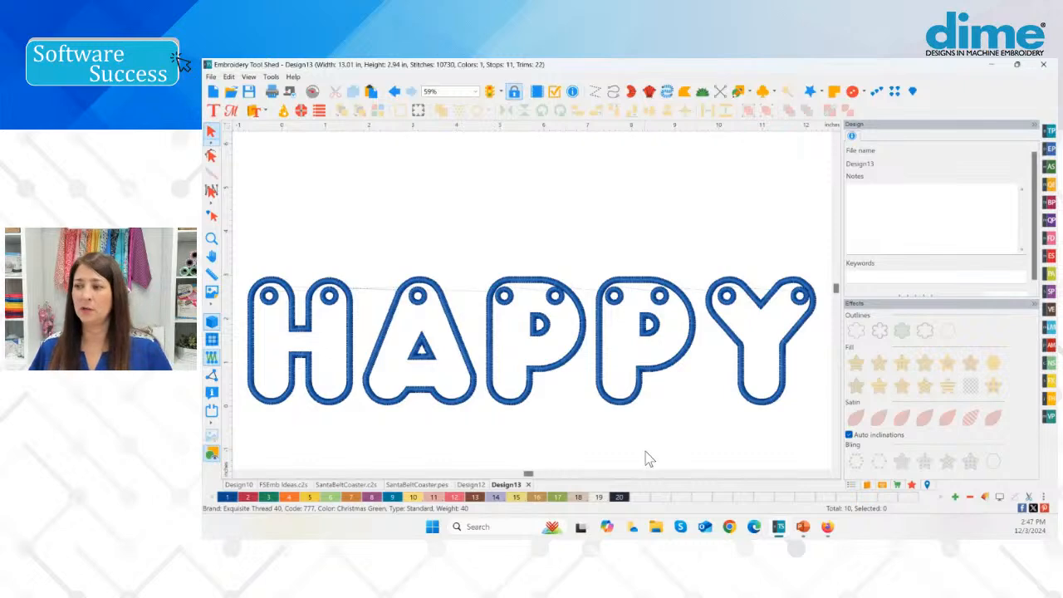
- Switch to the PowerPoint slide show and advance to the Applique Inset slide comparing 50% and 80%
mouse_move(803, 530)
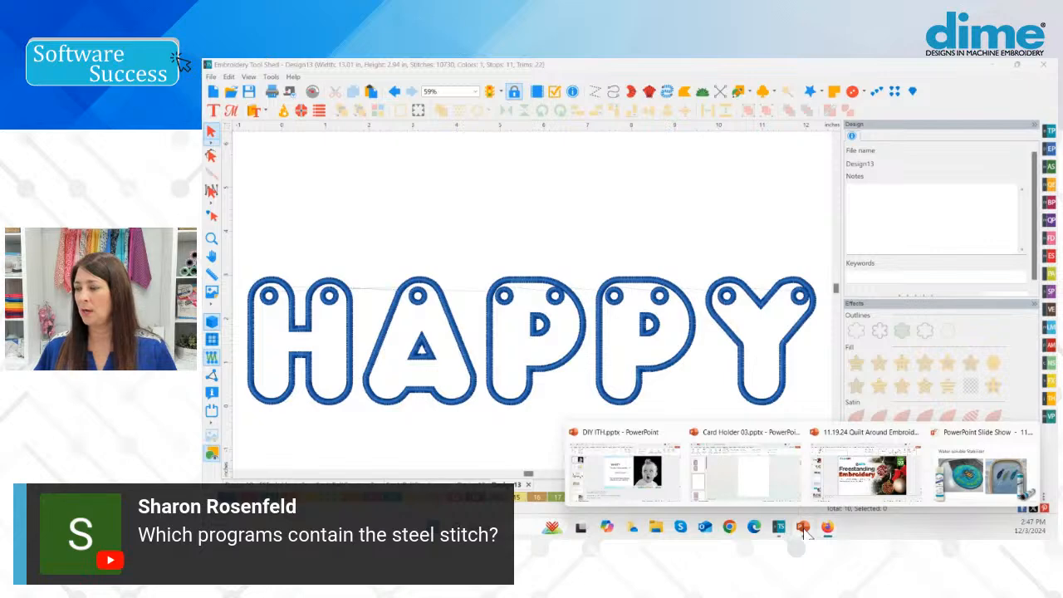
click(981, 478)
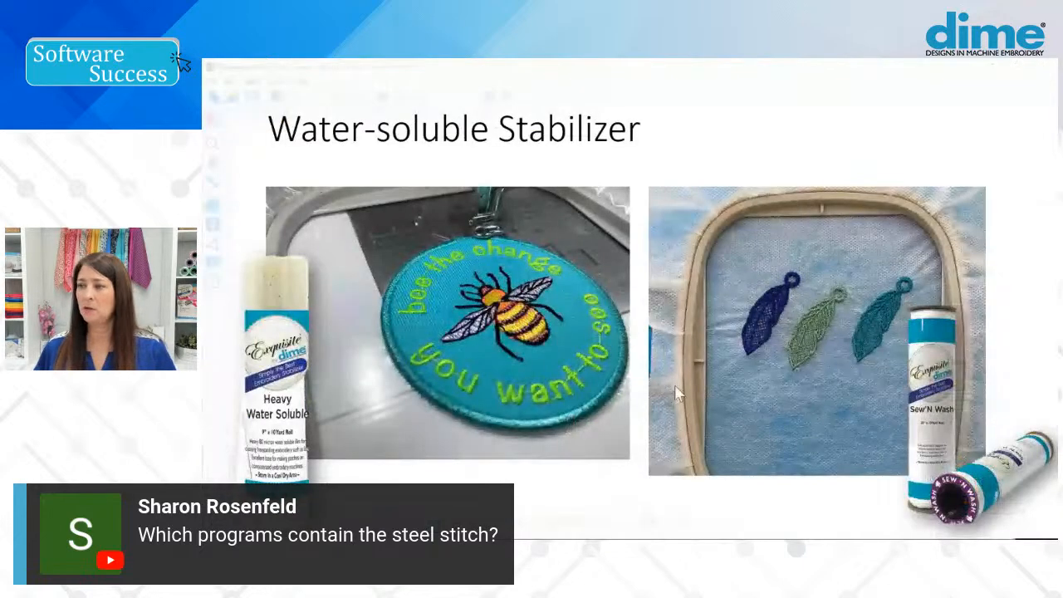
click(679, 393)
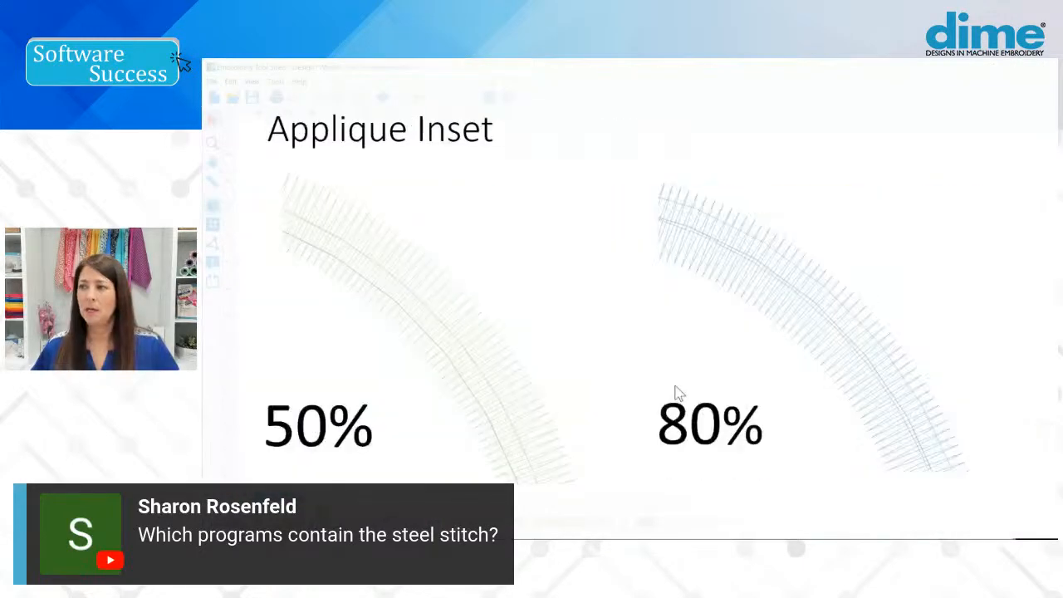
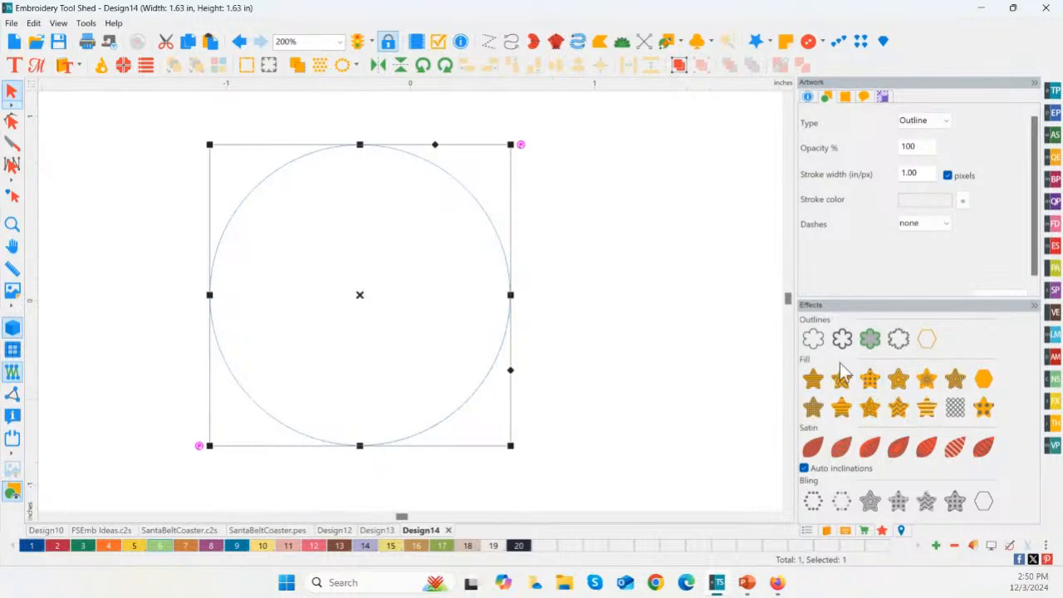
- Convert the circle outline to a run stitch and paste a copy of it in thread color 4
click(826, 342)
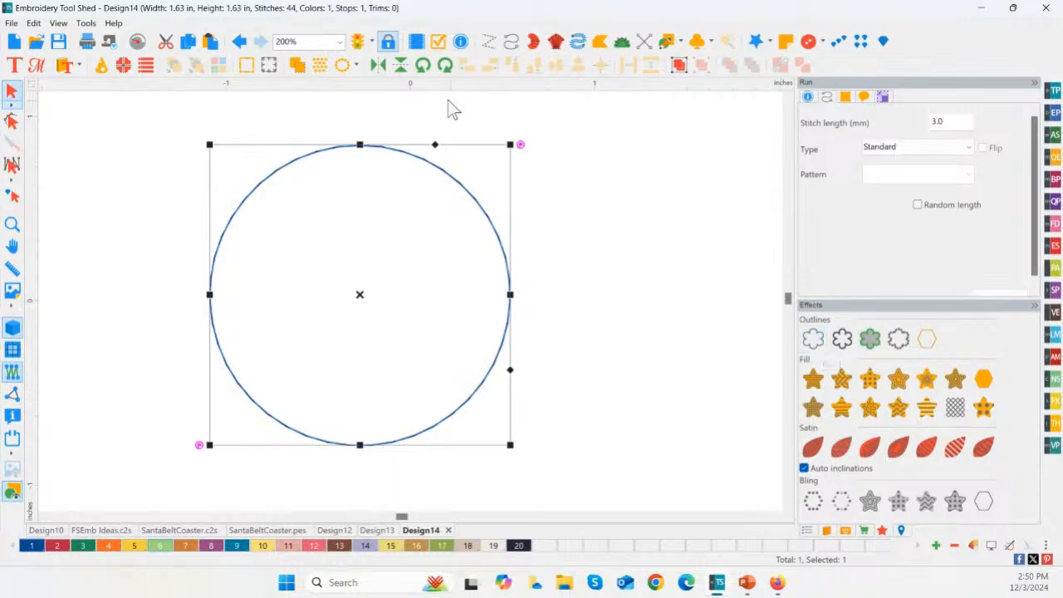
click(192, 42)
click(210, 44)
click(110, 548)
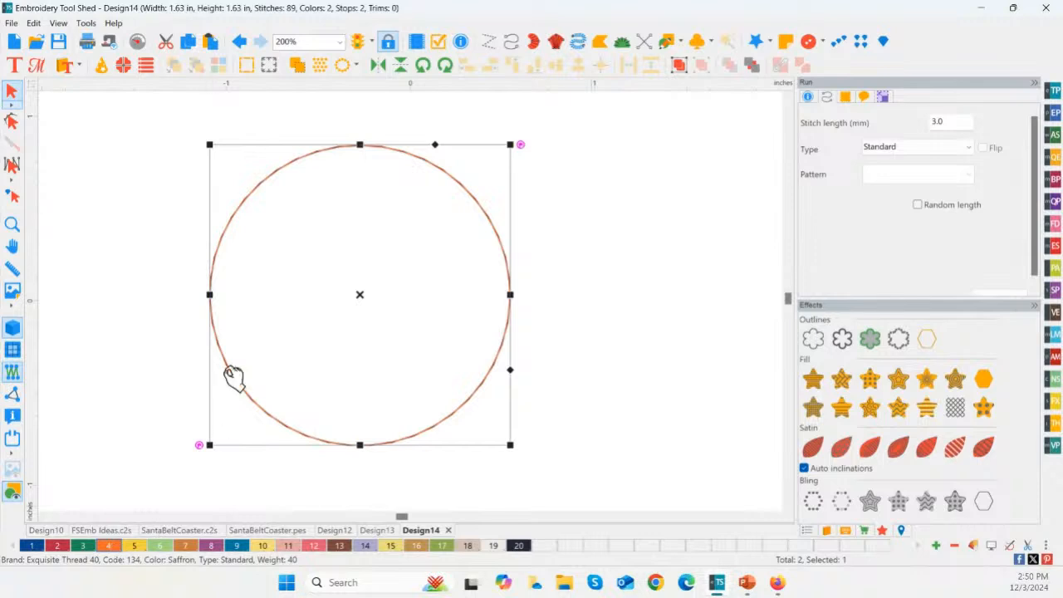
- Paste another copy of the circle, assign it thread color 6, and convert it to a steil outline
click(211, 46)
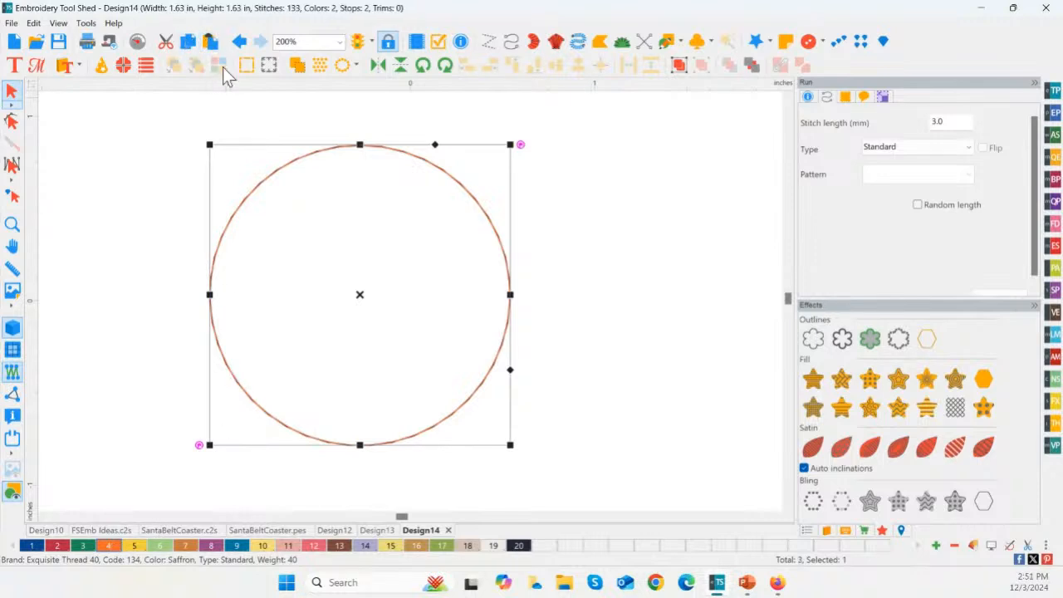
click(160, 549)
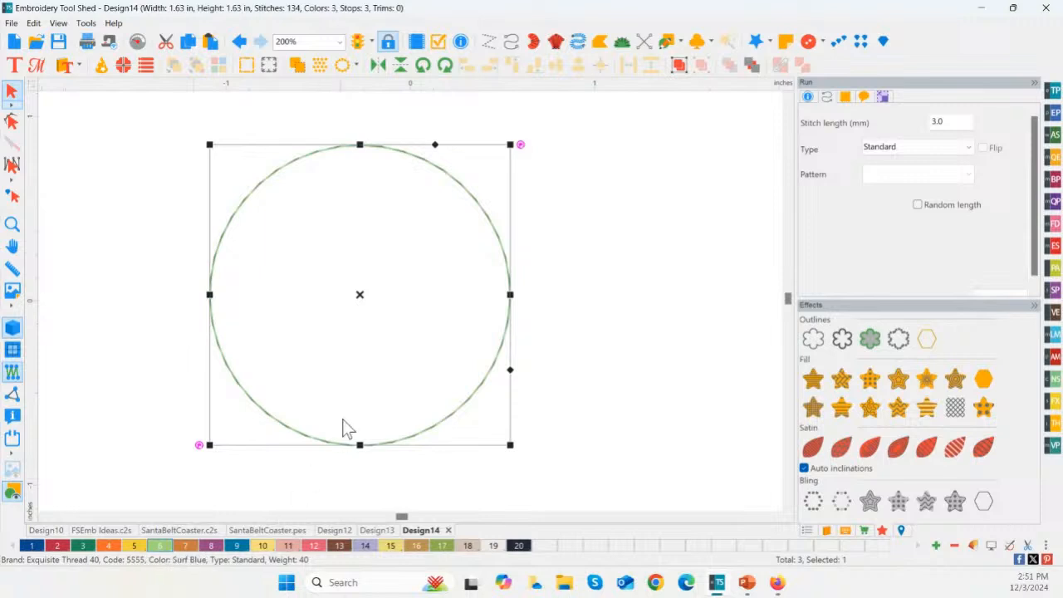
click(843, 340)
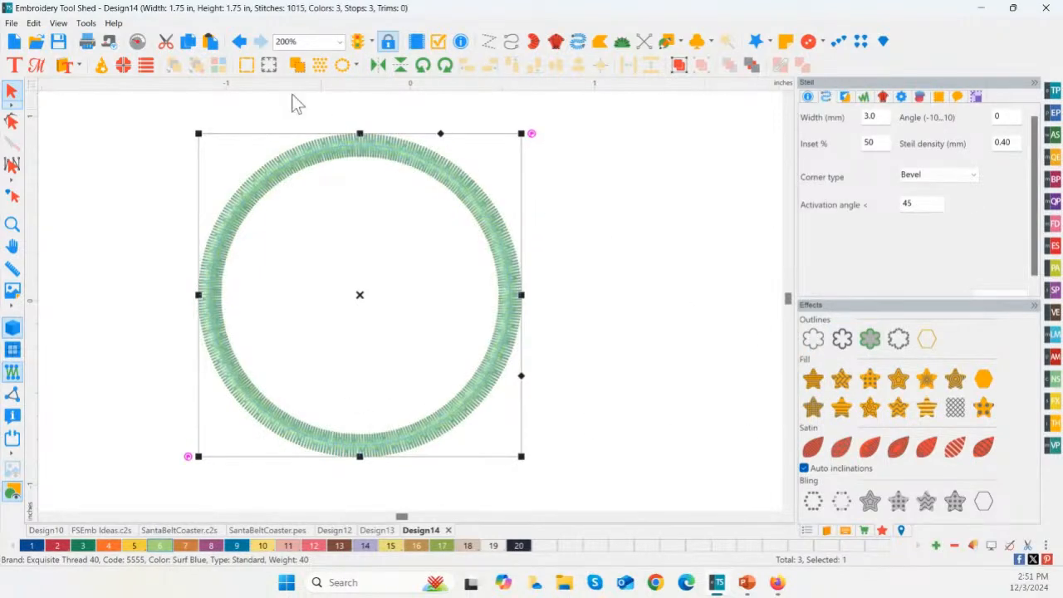
- Run through the circle design's stitch simulation from first to last stitch, then close it and reselect the steil ring
click(138, 41)
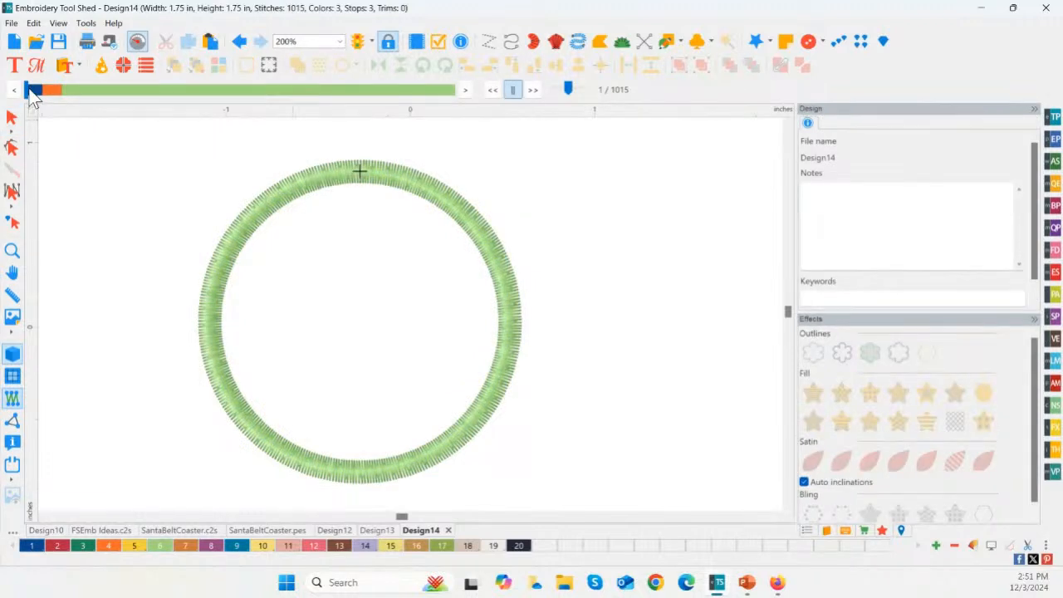
drag(29, 92, 469, 107)
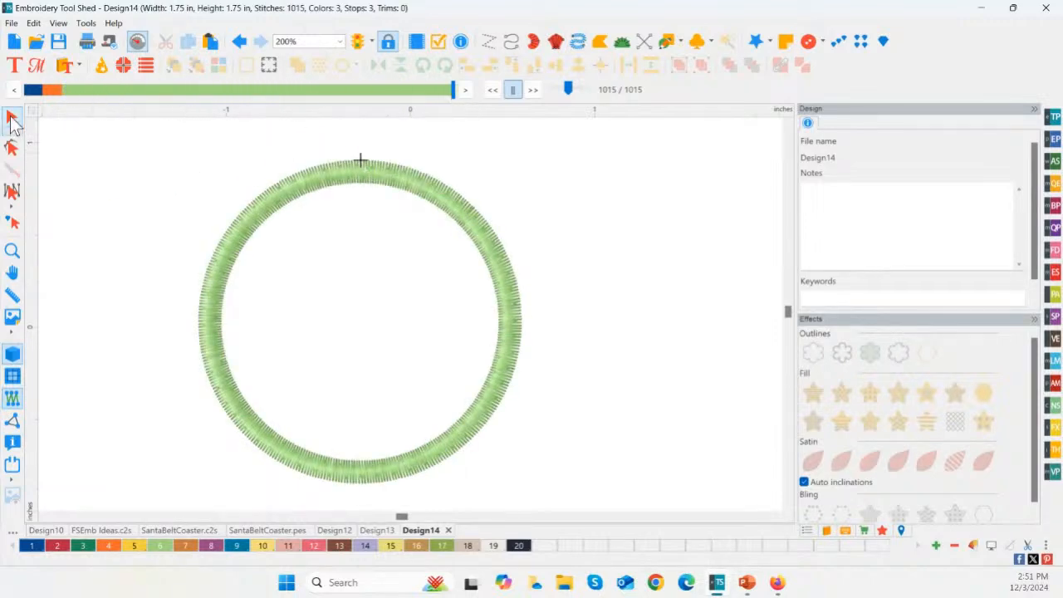
click(12, 117)
click(362, 145)
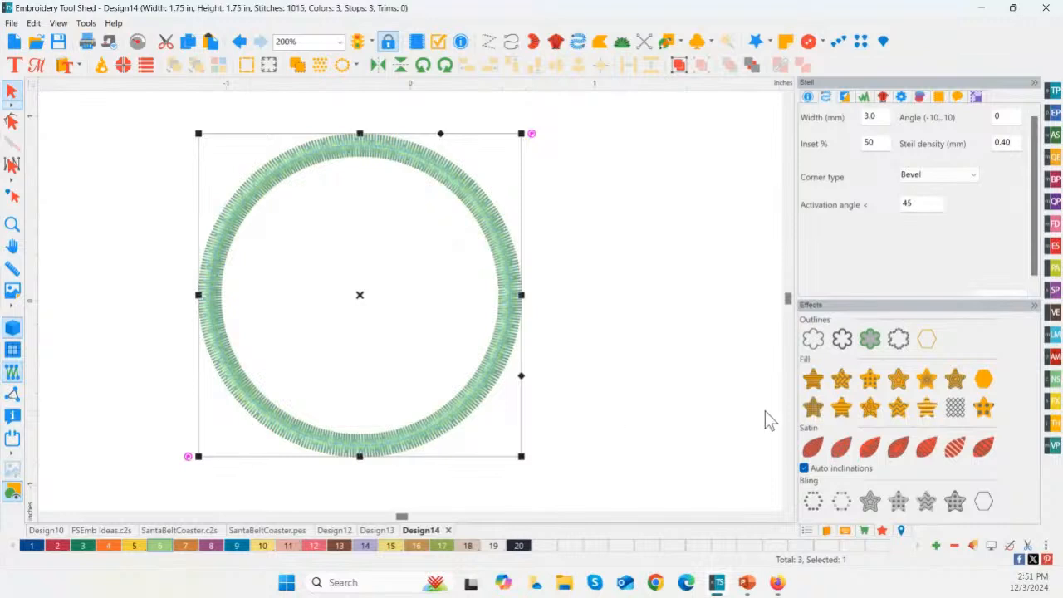
- Recolor the second run circle to thread color 1 and the first run circle to thread color 2
click(810, 530)
click(869, 355)
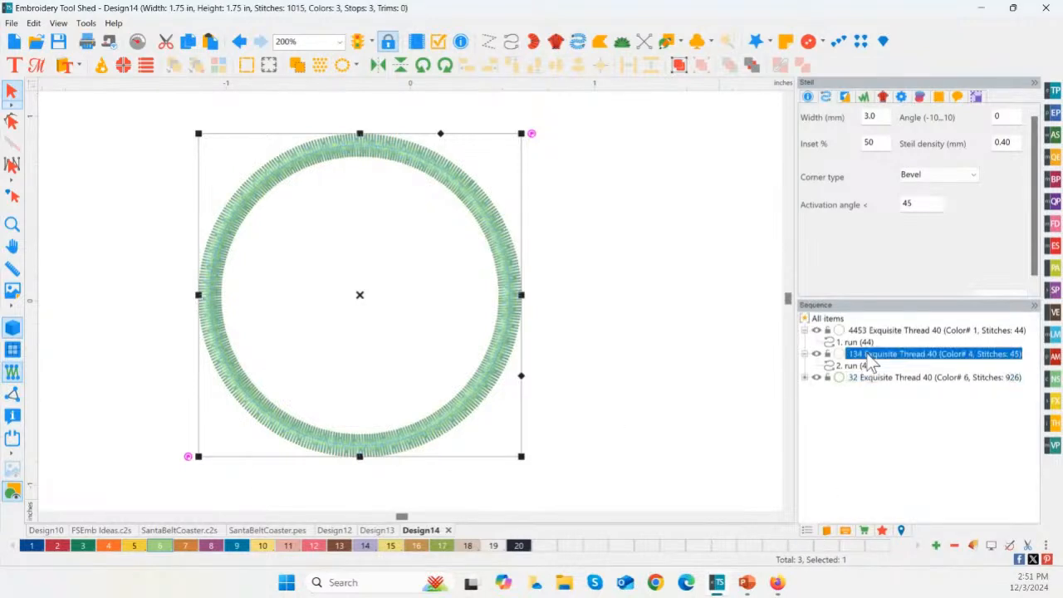
click(864, 365)
click(31, 548)
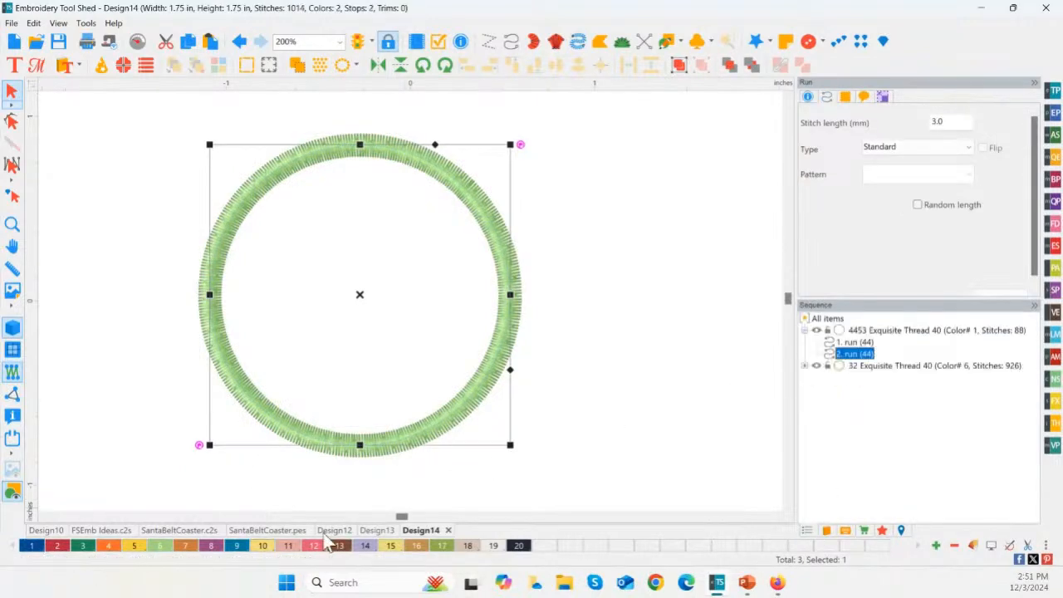
click(855, 342)
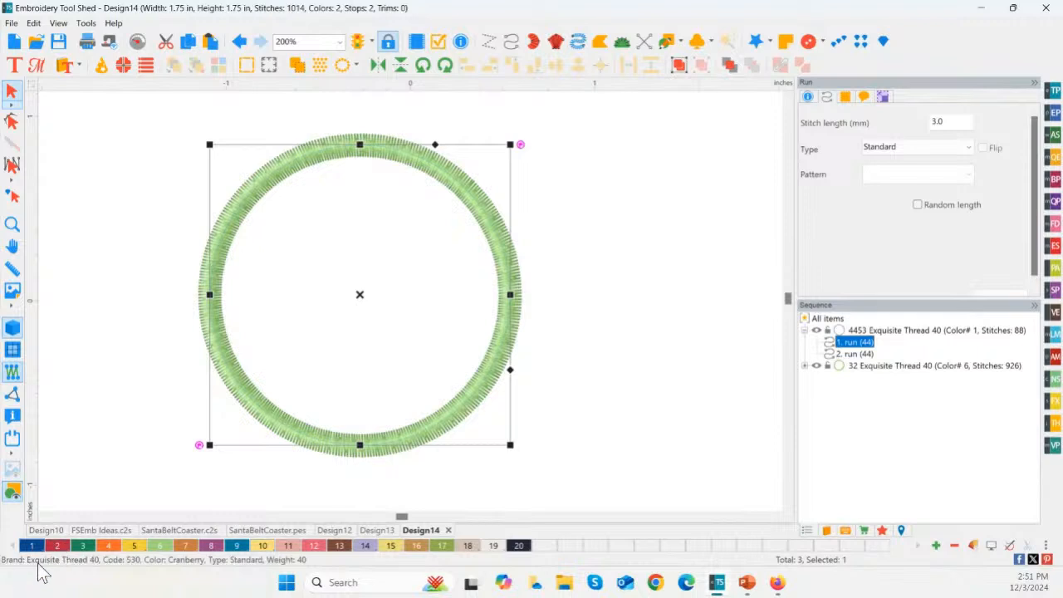
click(58, 545)
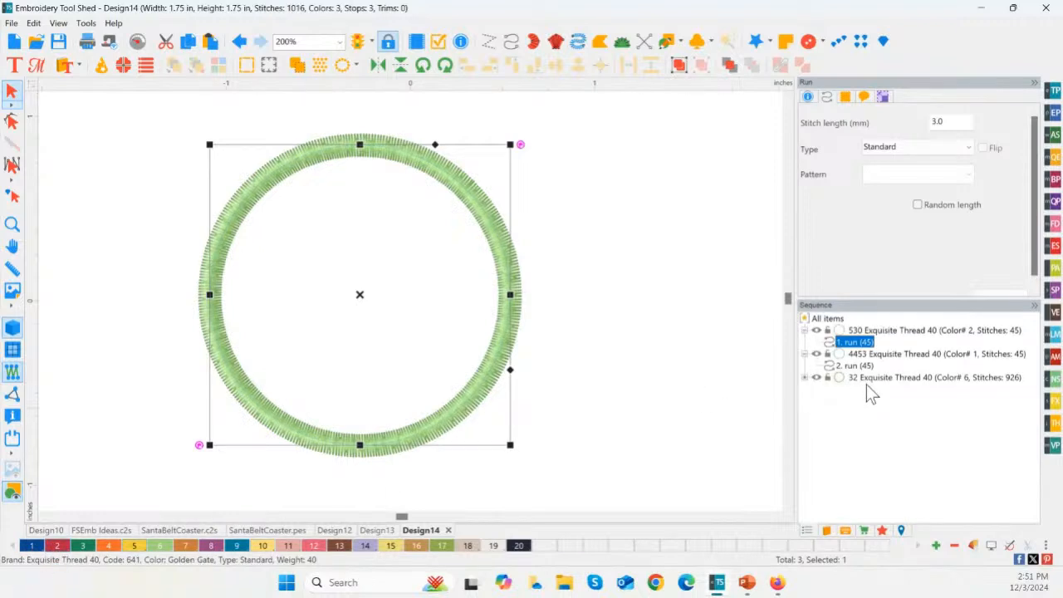
- Scale the steil ring to 97% with the aspect ratio maintained and stitches regenerated
click(866, 379)
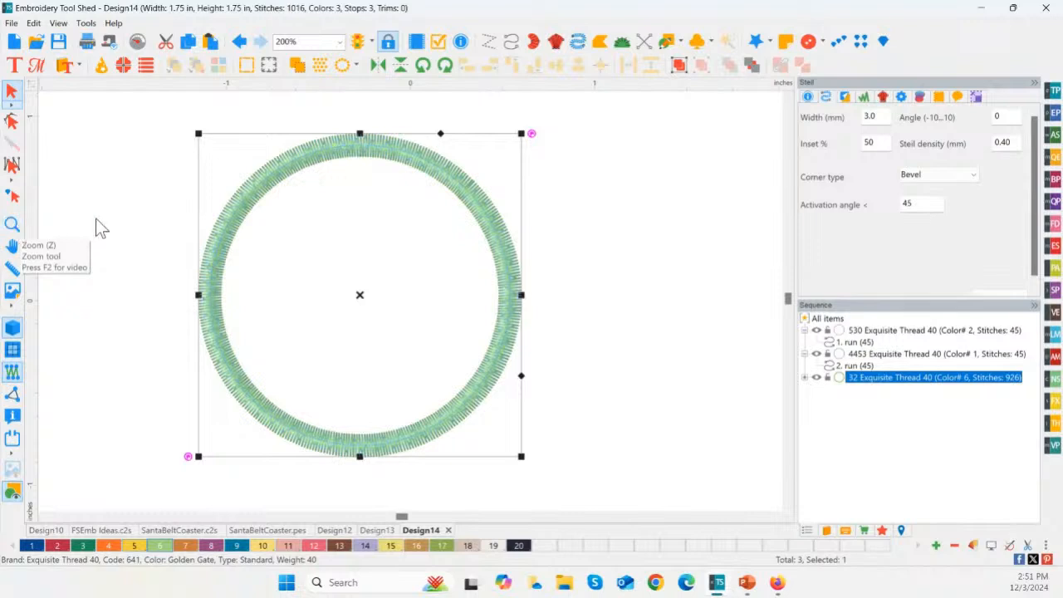
click(975, 98)
click(969, 113)
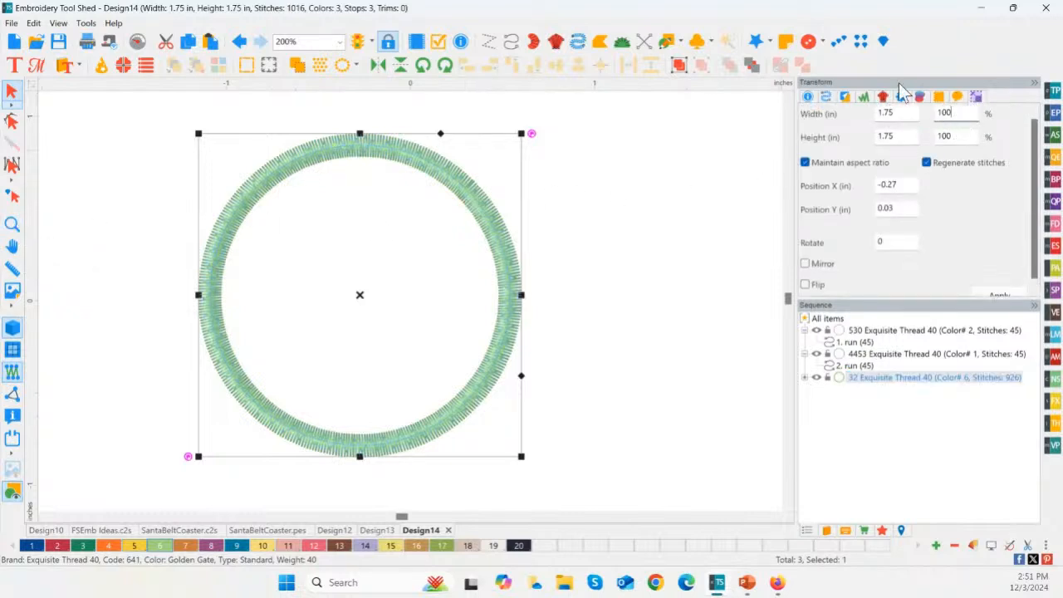
drag(1034, 127, 1034, 117)
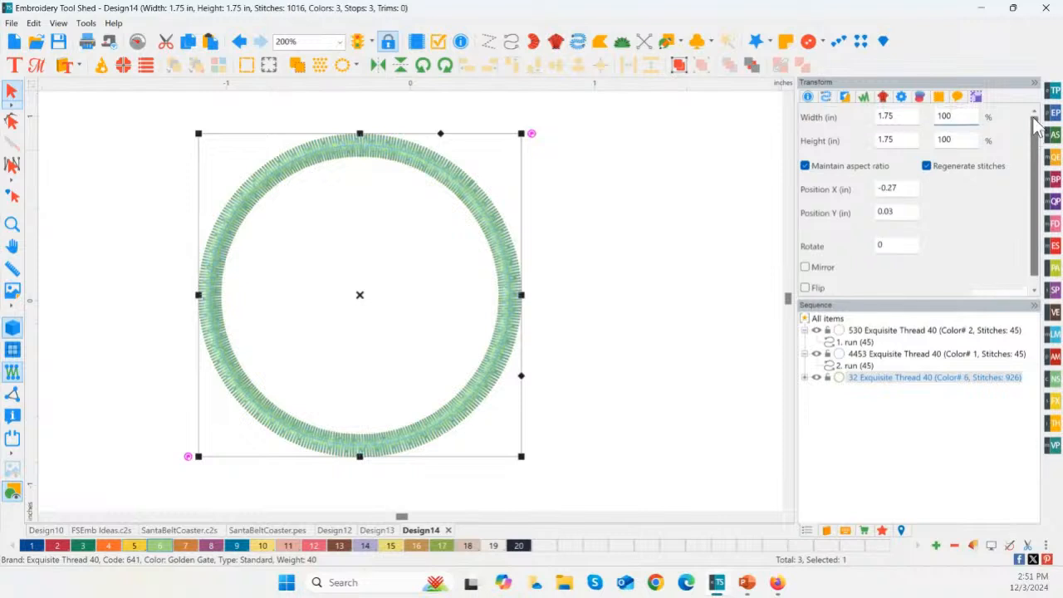
click(898, 117)
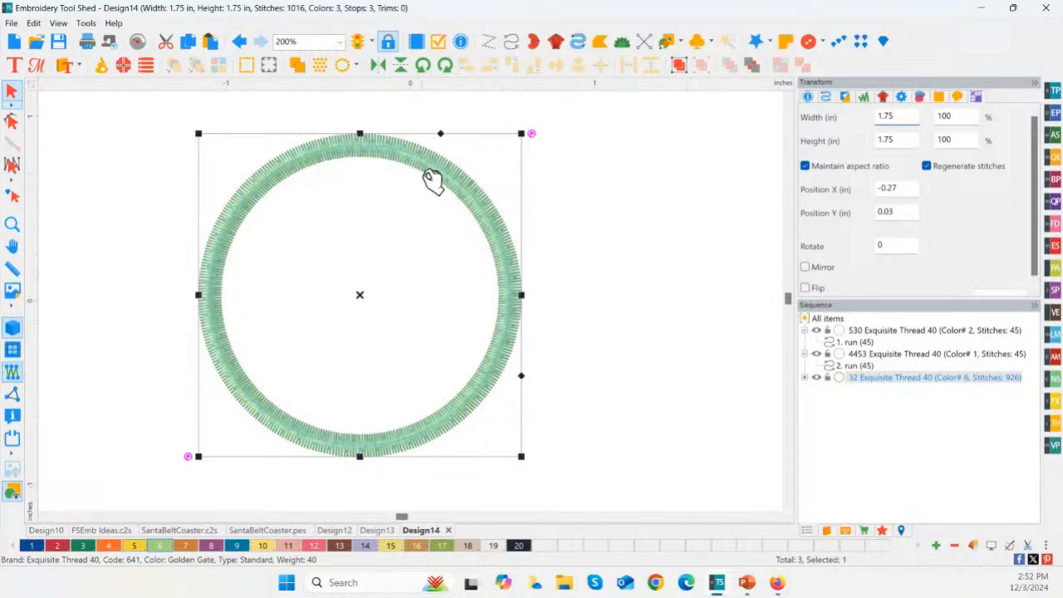
double_click(955, 116)
text(97)
key(Return)
click(1007, 291)
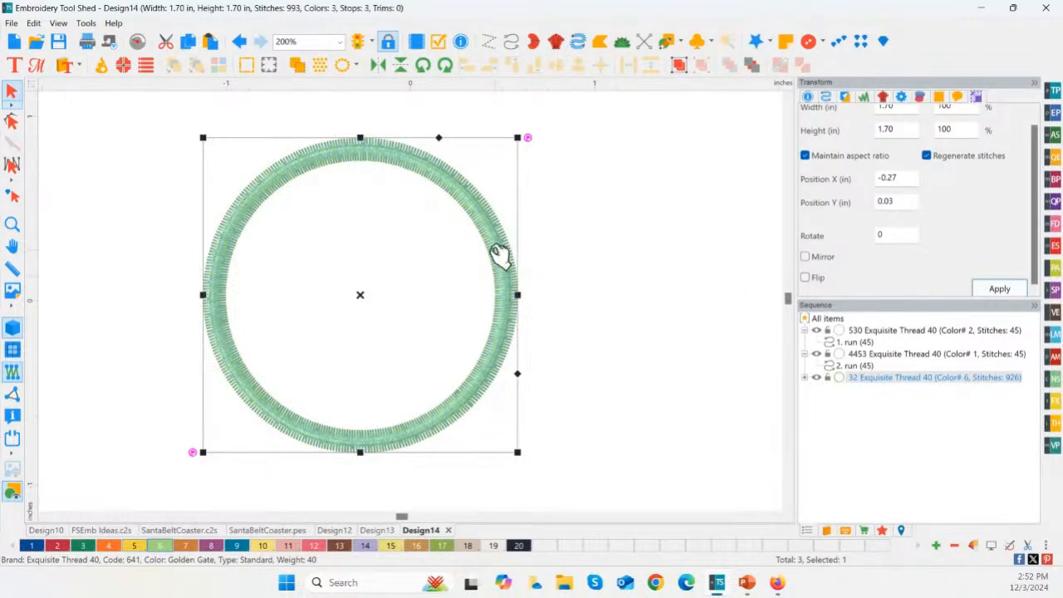
- Turn off the 3D view and compare the steil ring's stitches against the run circles before and after the resize
click(15, 329)
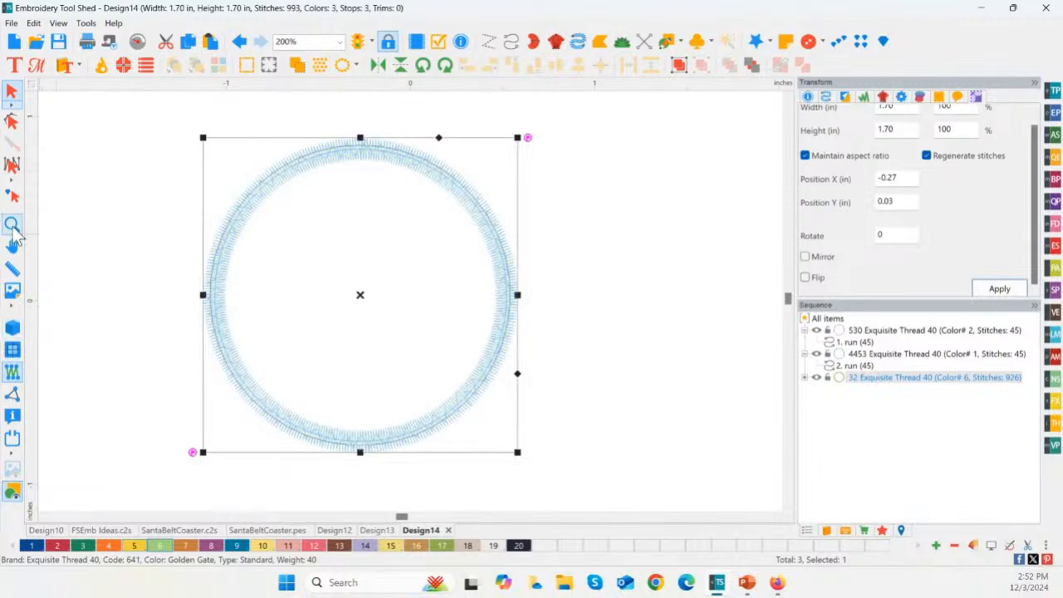
click(13, 226)
drag(438, 159, 515, 274)
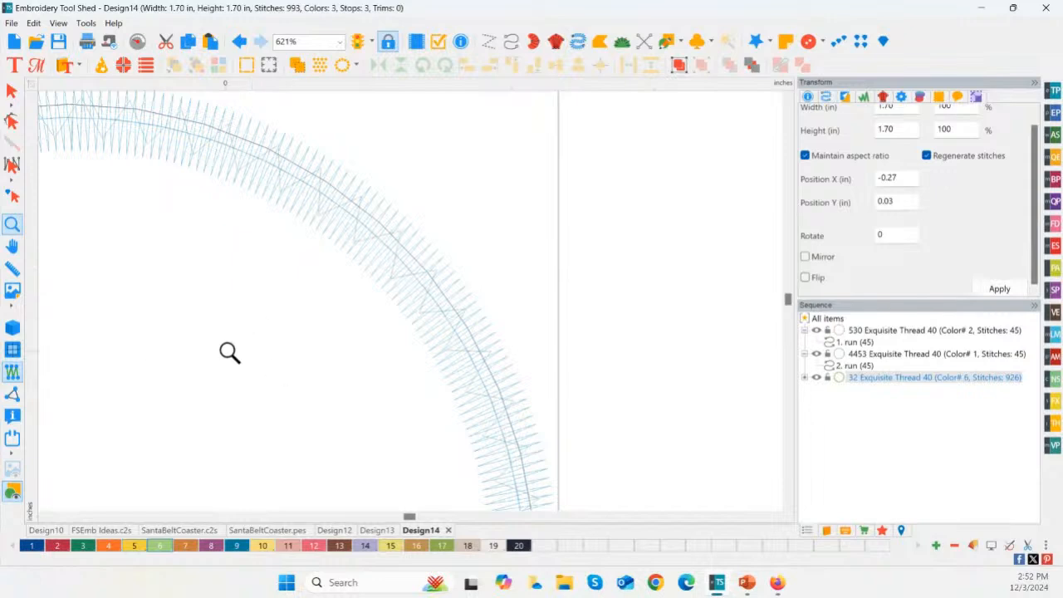
click(238, 40)
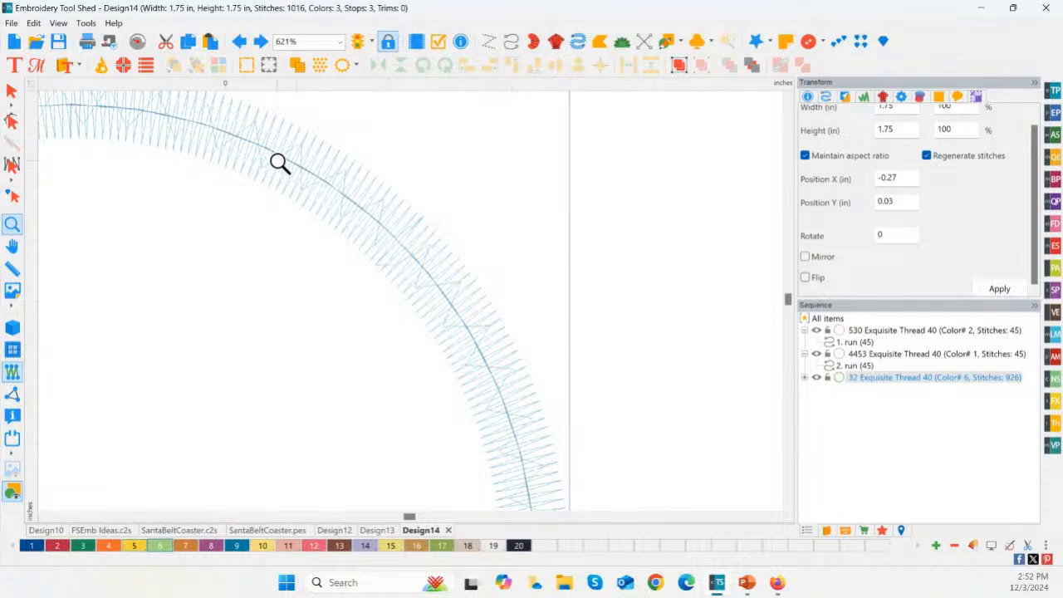
click(260, 43)
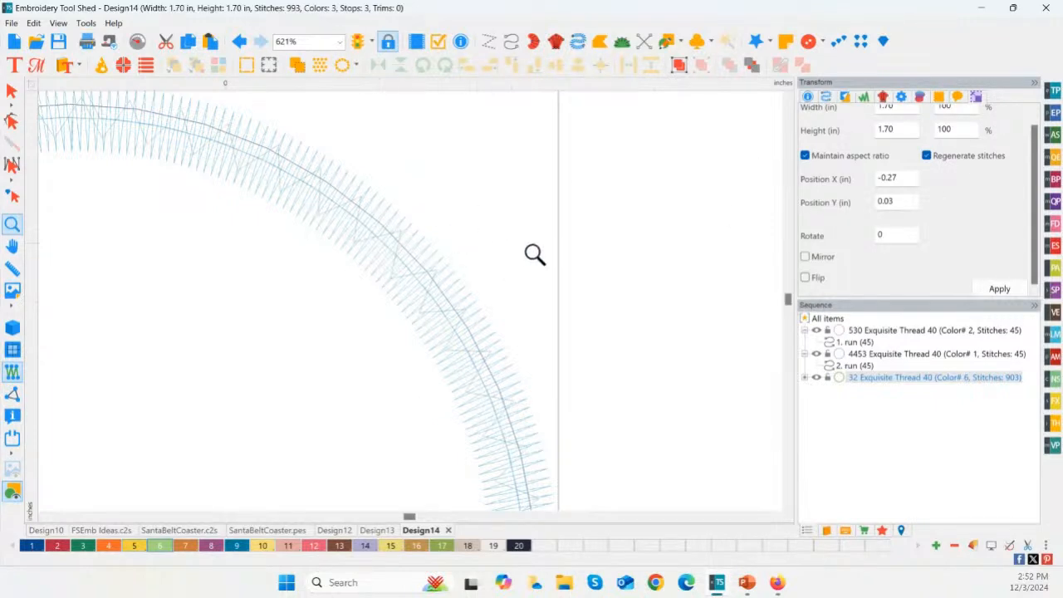
scroll(1039, 131, up, 1)
scroll(1043, 136, up, 1)
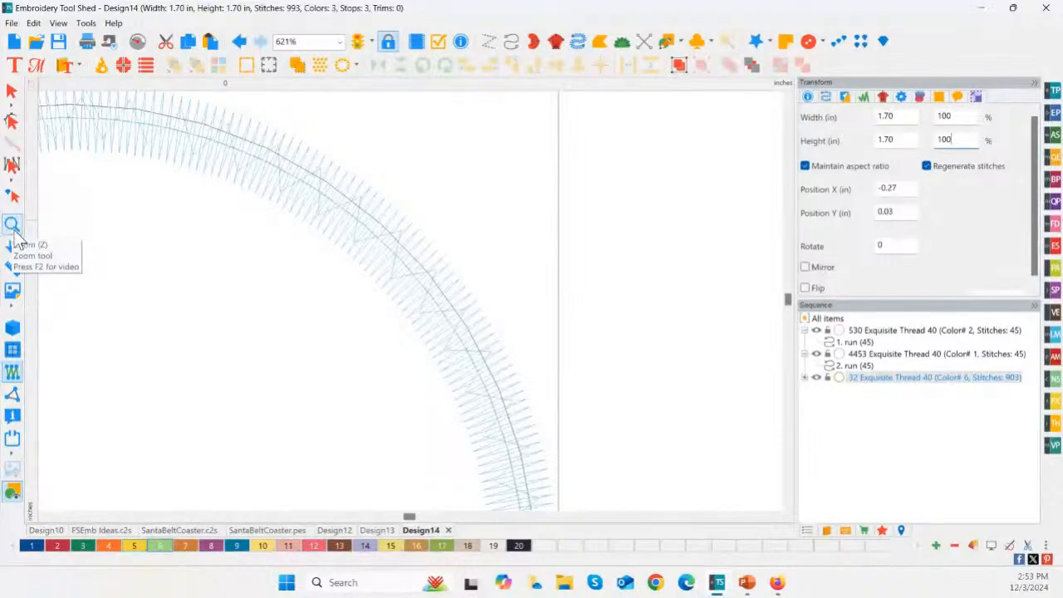
click(11, 226)
click(949, 118)
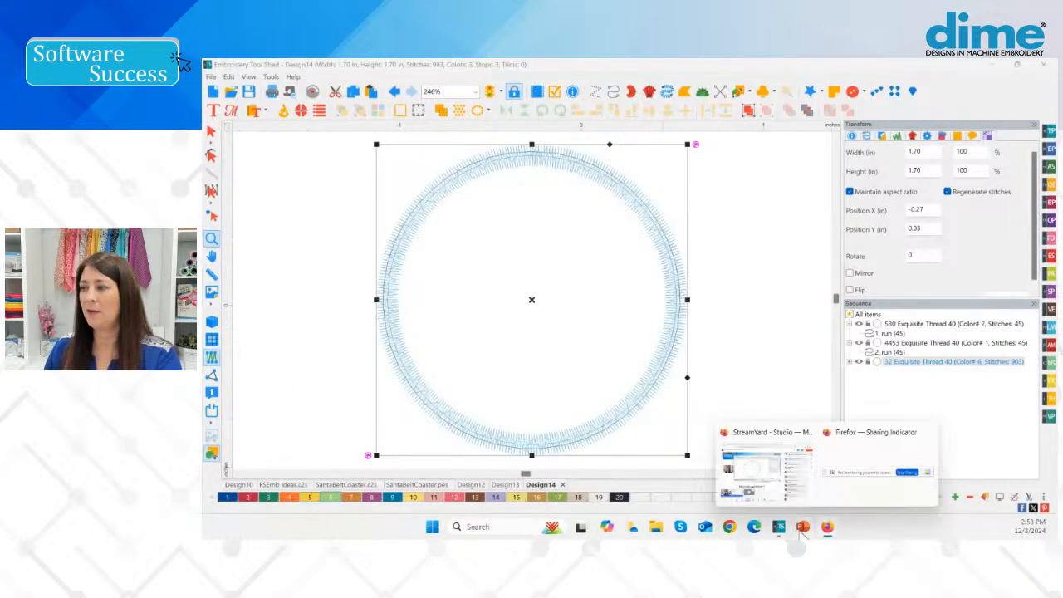
- Switch back to the PowerPoint slide show
mouse_move(831, 530)
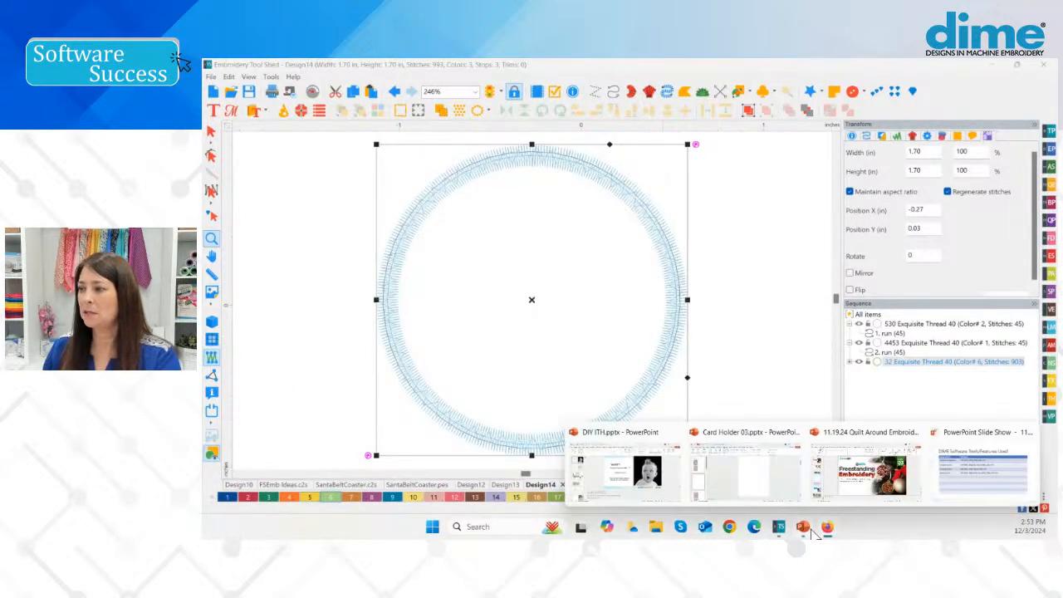